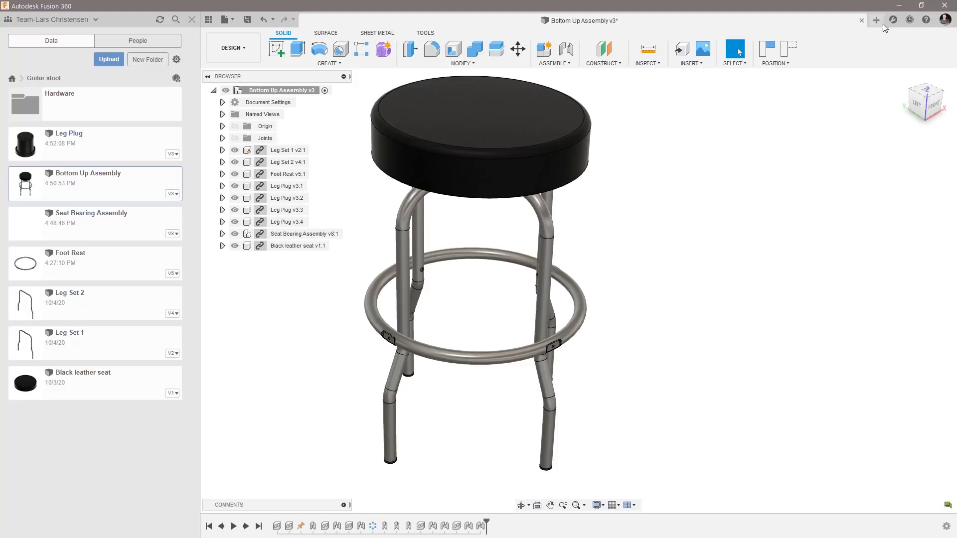
Close the Bottom Up Assembly without saving and save the new empty design as New Bottom Up Assembly in the Guitar stool folder.
left_click(862, 21)
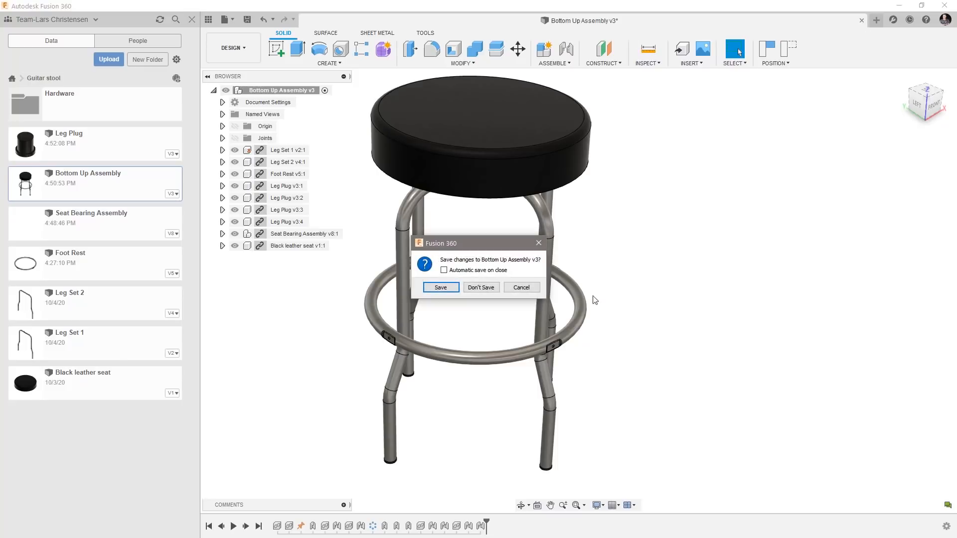
left_click(489, 290)
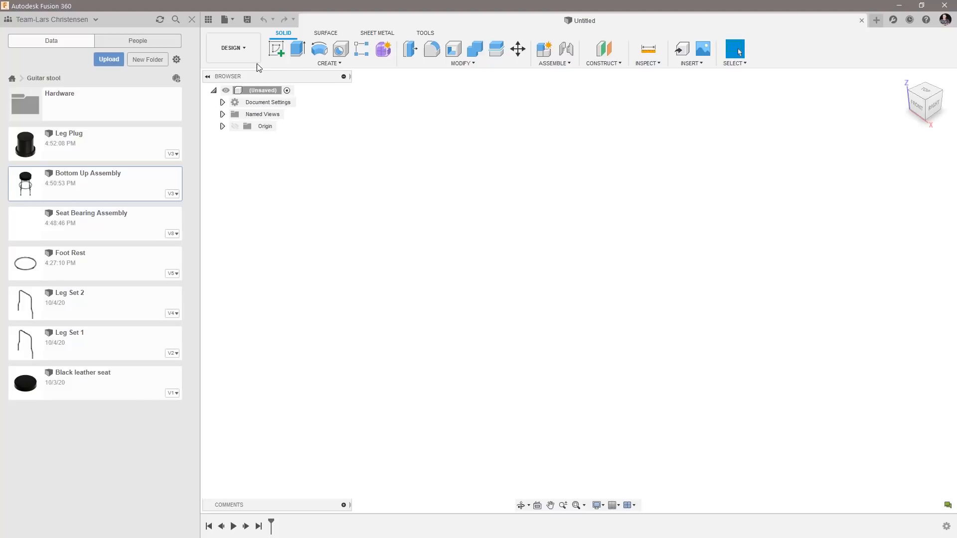
left_click(247, 20)
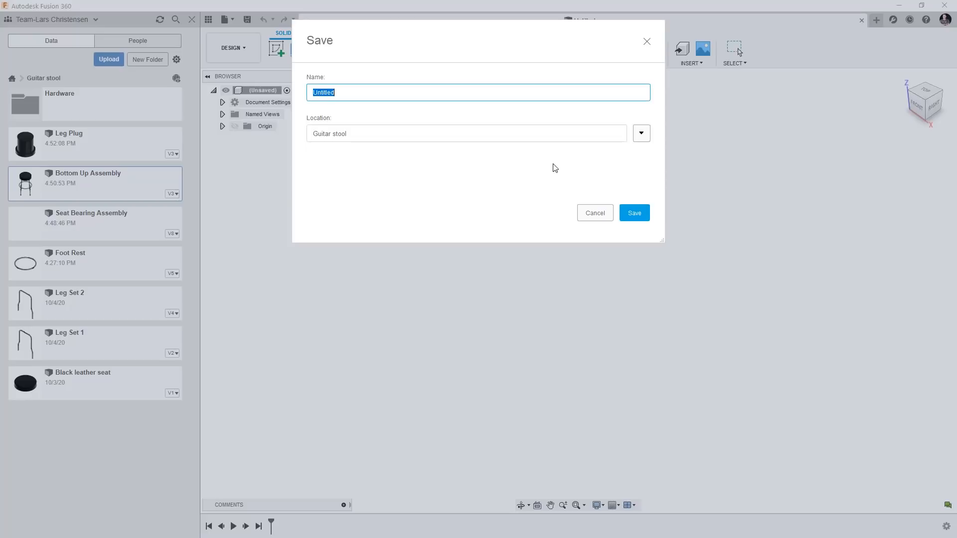
type("New Bottom Up Assembly")
left_click(634, 217)
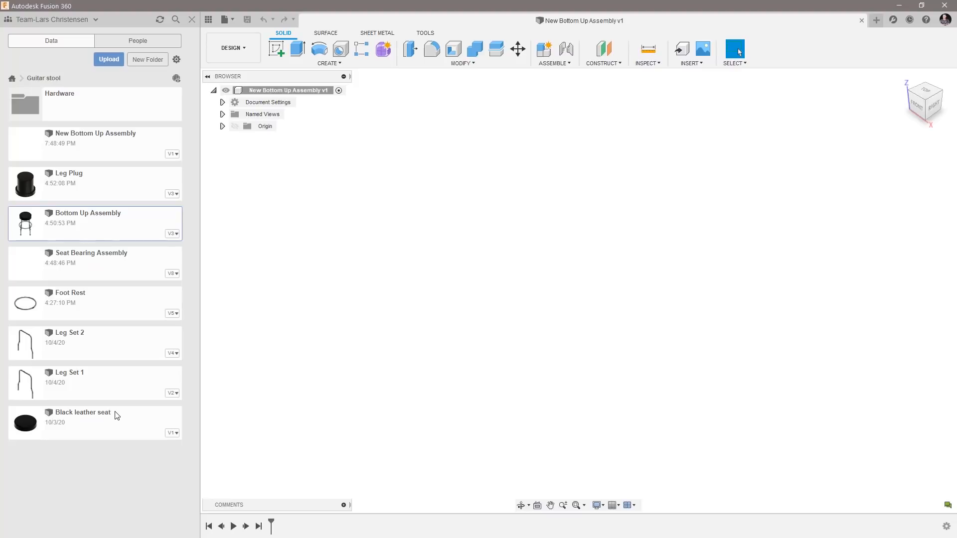
Insert the Leg Set 1 design from the Guitar stool project into the current assembly.
right_click(104, 385)
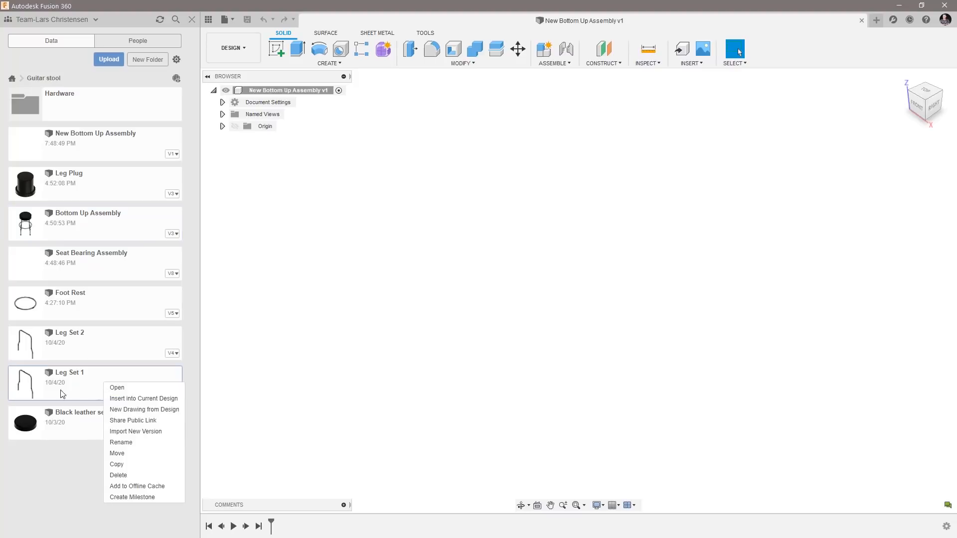
left_click(120, 398)
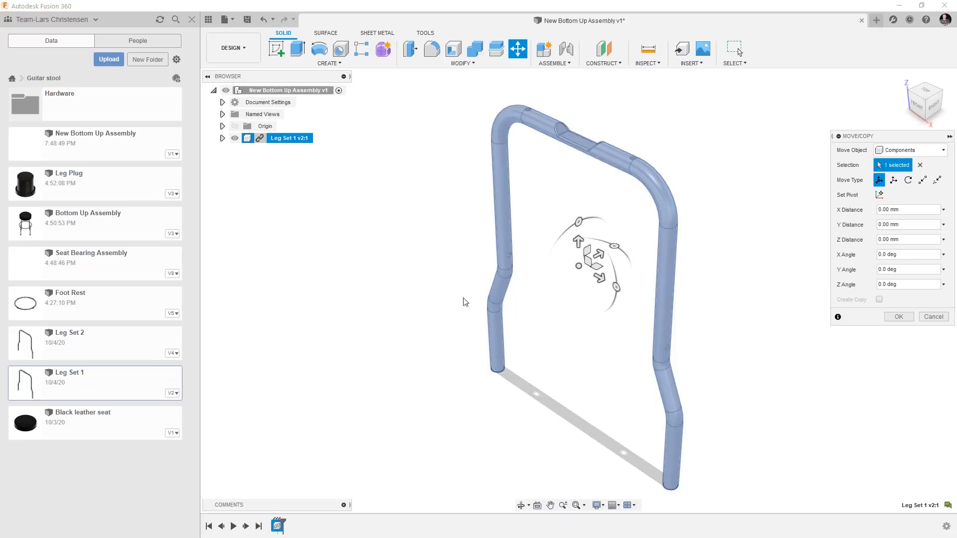
scroll(427, 249, "down", 3)
scroll(587, 319, "up", 4)
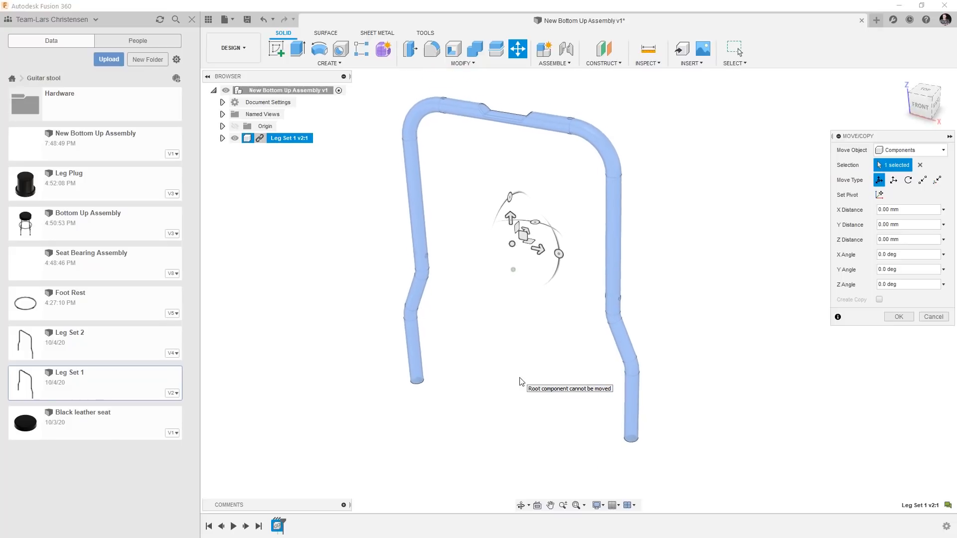
Show the assembly's origin and examine where Leg Set 1 sits relative to it.
left_click(234, 127)
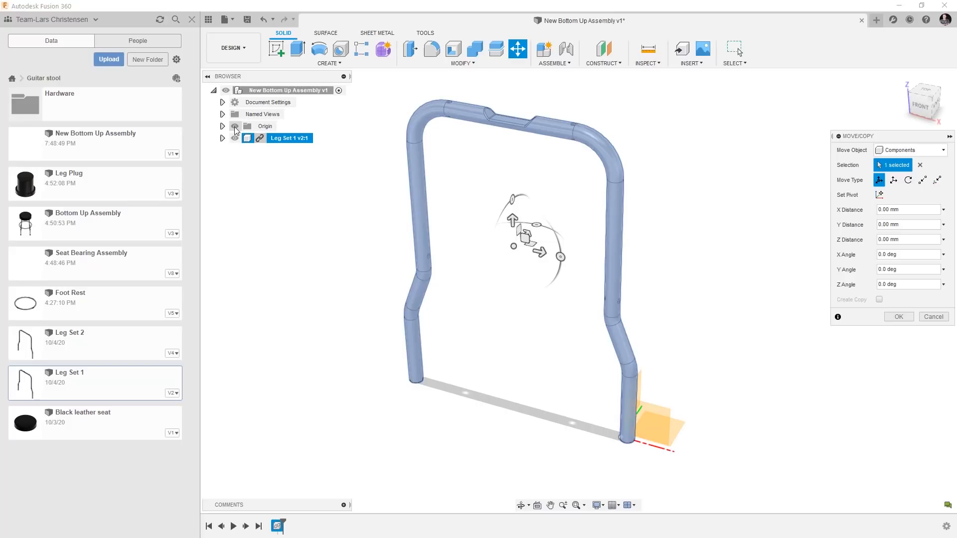
middle_click_drag(394, 364, 474, 427, "shift")
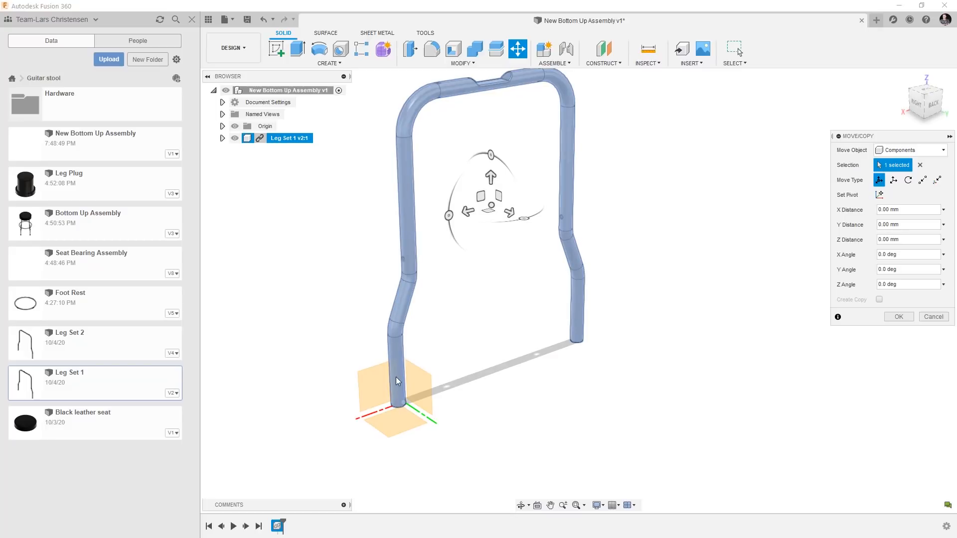
middle_click_drag(465, 405, 526, 379, "shift")
middle_click_drag(622, 267, 628, 278, "shift")
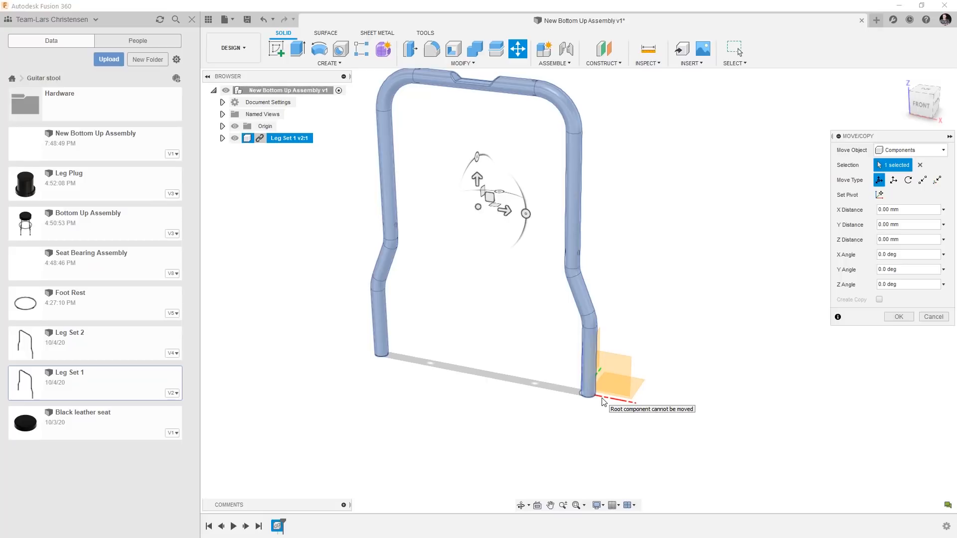
Try moving Leg Set 1 away from the origin, undo the move, and accept its original placement.
left_click_drag(505, 210, 609, 225)
left_click_drag(583, 194, 517, 267)
key("ctrl+z")
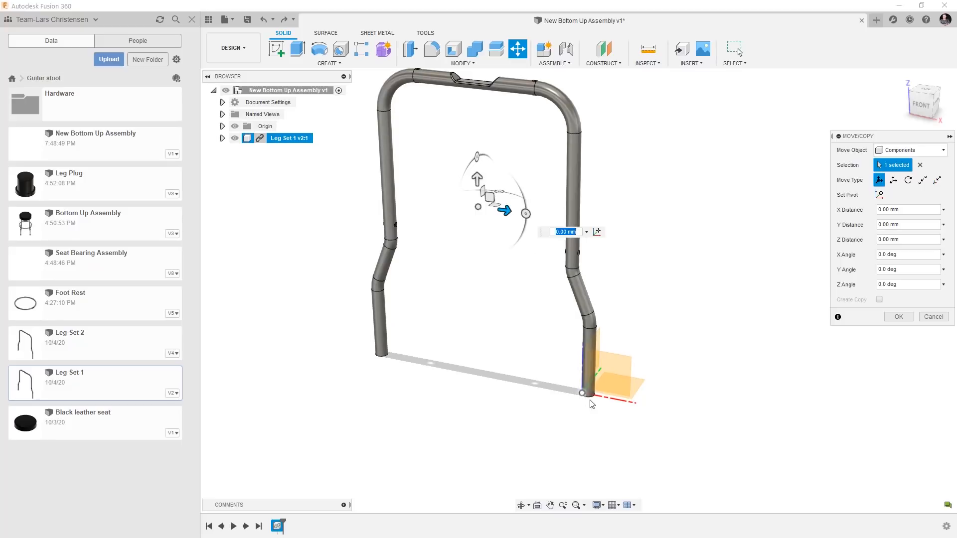
left_click(898, 317)
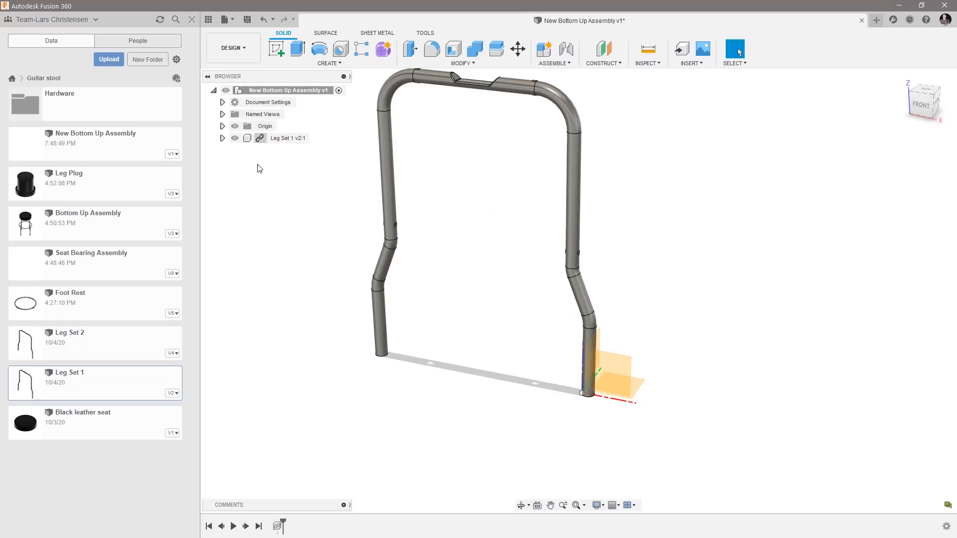
Open the Leg Set 1 design, show its origin to examine the part's position, and close it without saving.
scroll(476, 406, "down", 2)
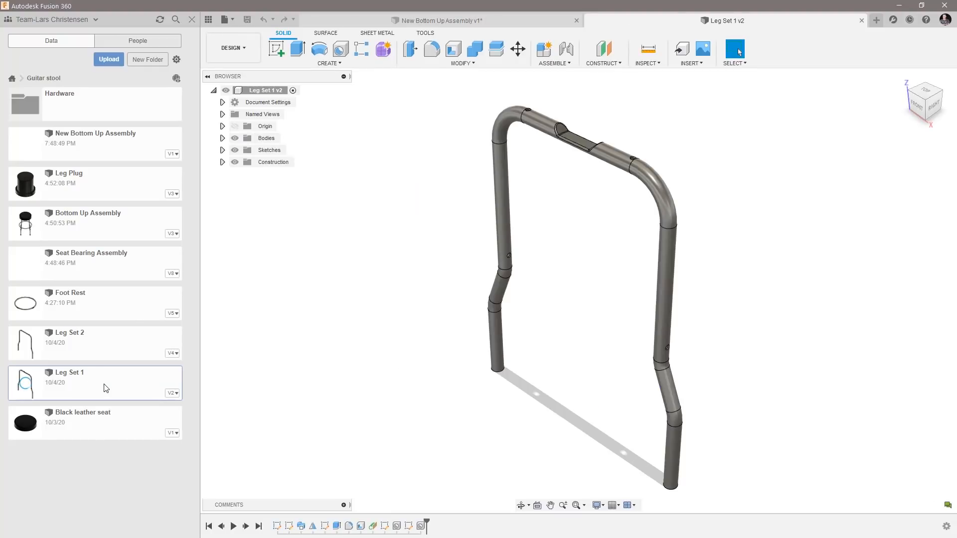
left_click(235, 126)
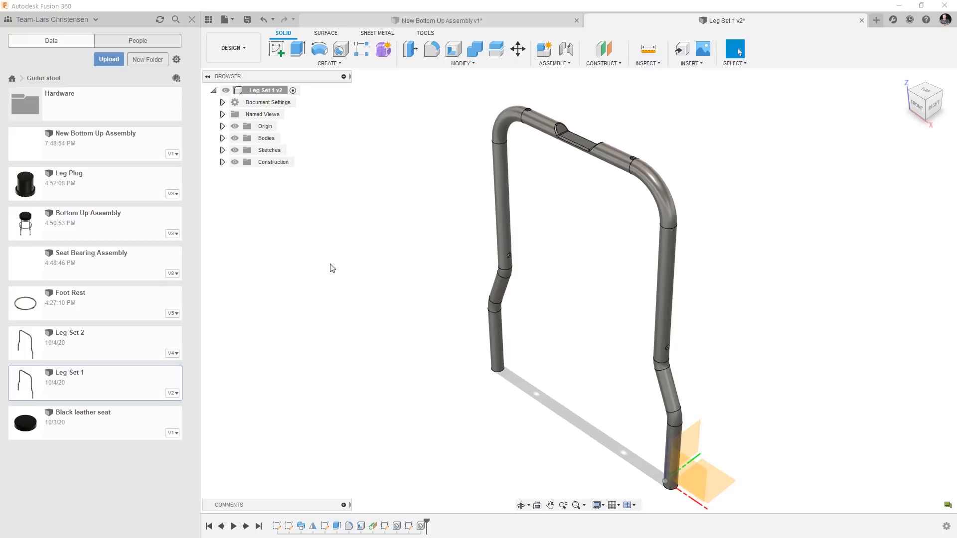
left_click(861, 21)
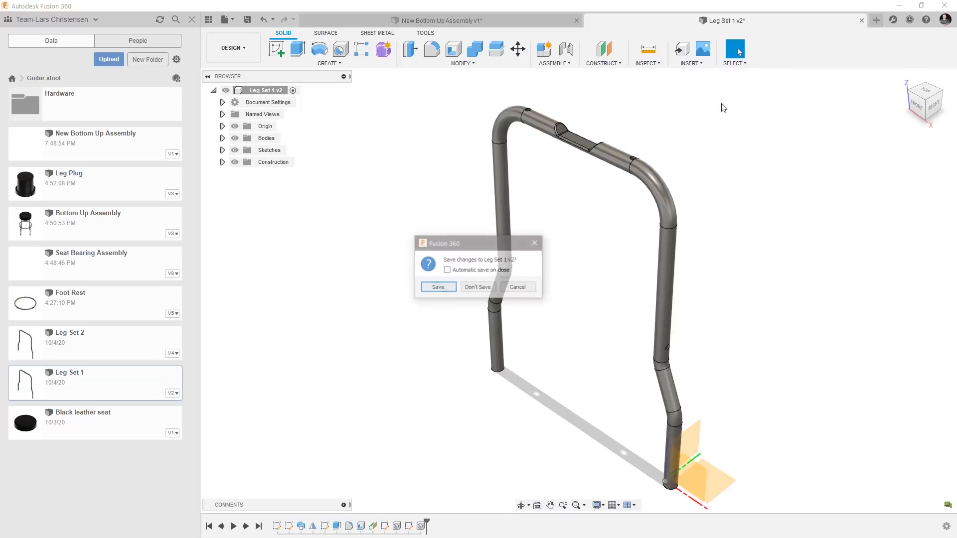
left_click(482, 294)
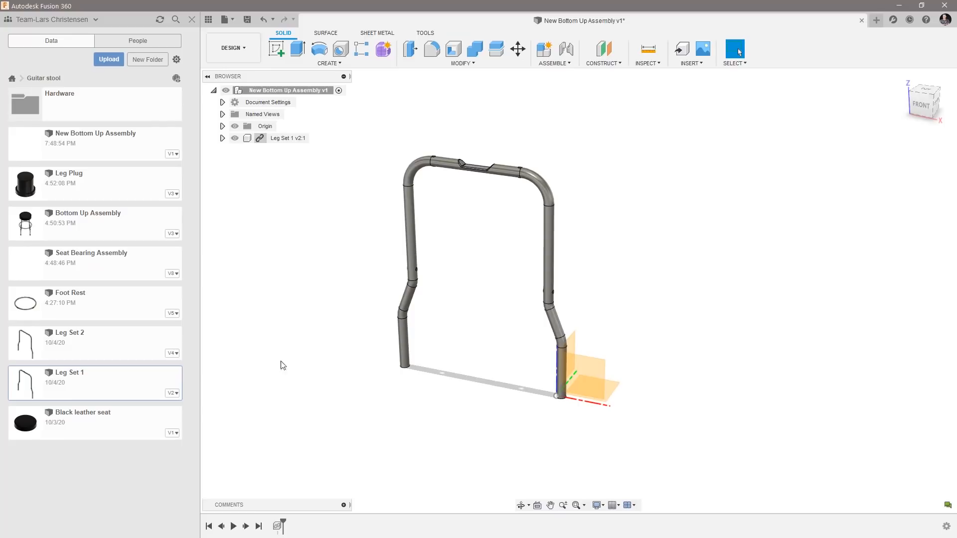
Insert Leg Set 2 into the current assembly and rotate it 90 degrees about the Z axis so it crosses Leg Set 1.
left_click(107, 345)
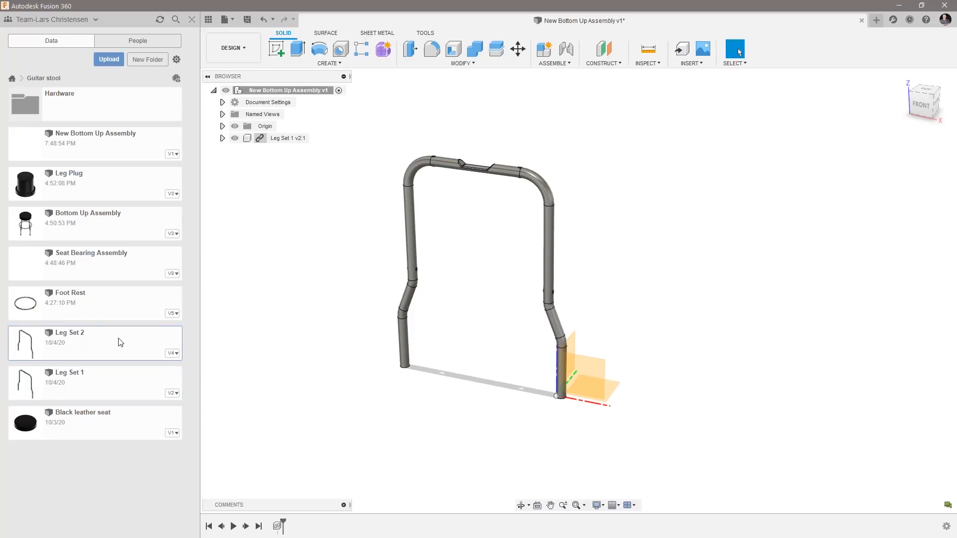
right_click(119, 340)
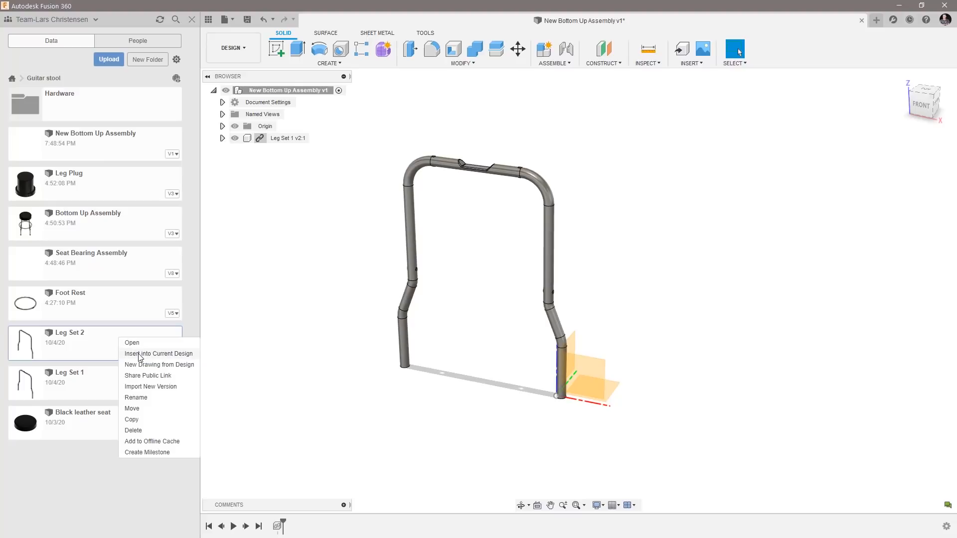
left_click(140, 354)
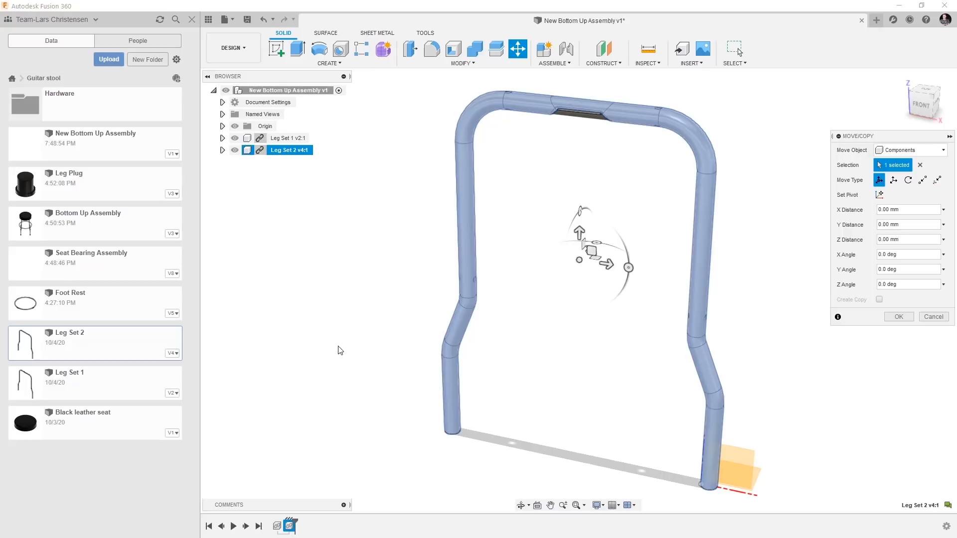
middle_click_drag(348, 321, 582, 316, "shift")
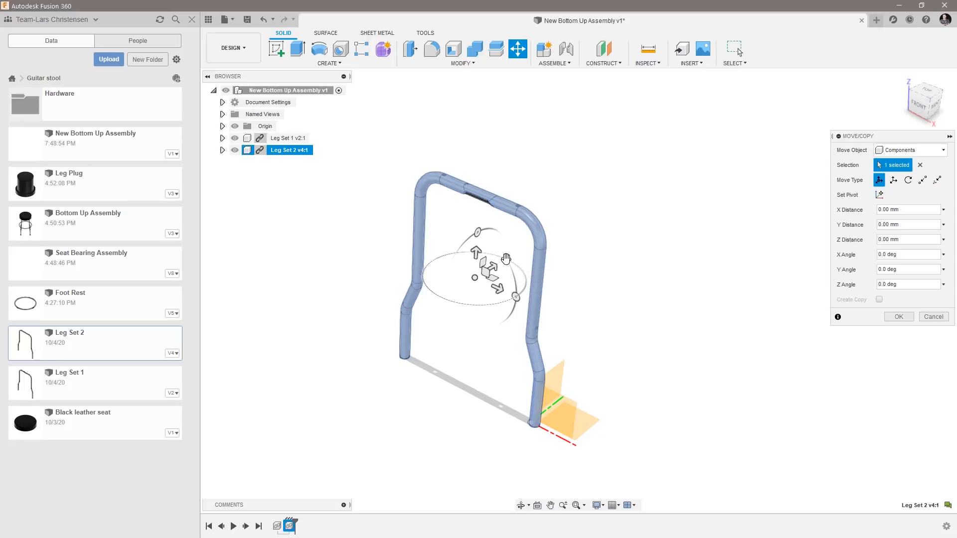
left_click_drag(486, 252, 433, 263)
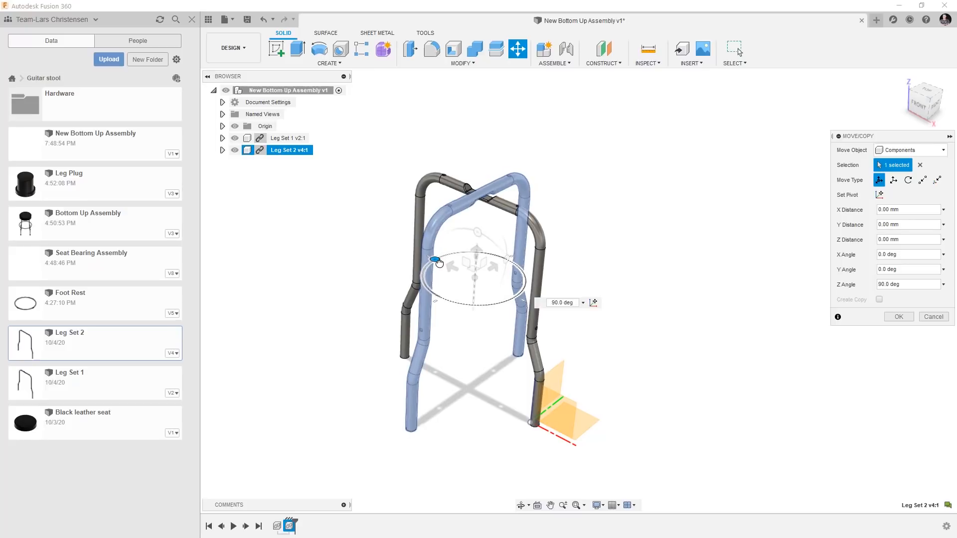
left_click(889, 318)
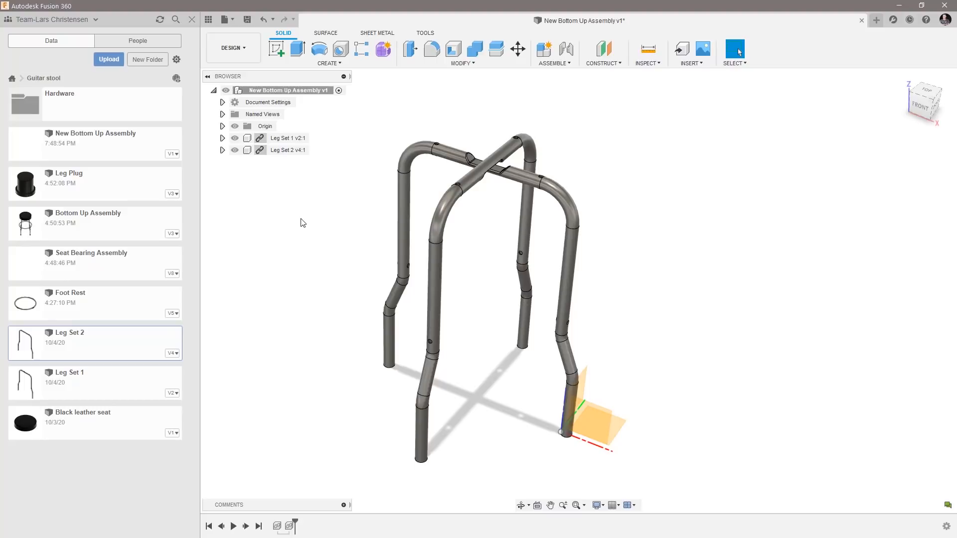
Move both leg sets freely apart to test their motion, and revert them to their previous positions.
left_click_drag(450, 159, 246, 190)
left_click_drag(465, 178, 784, 142)
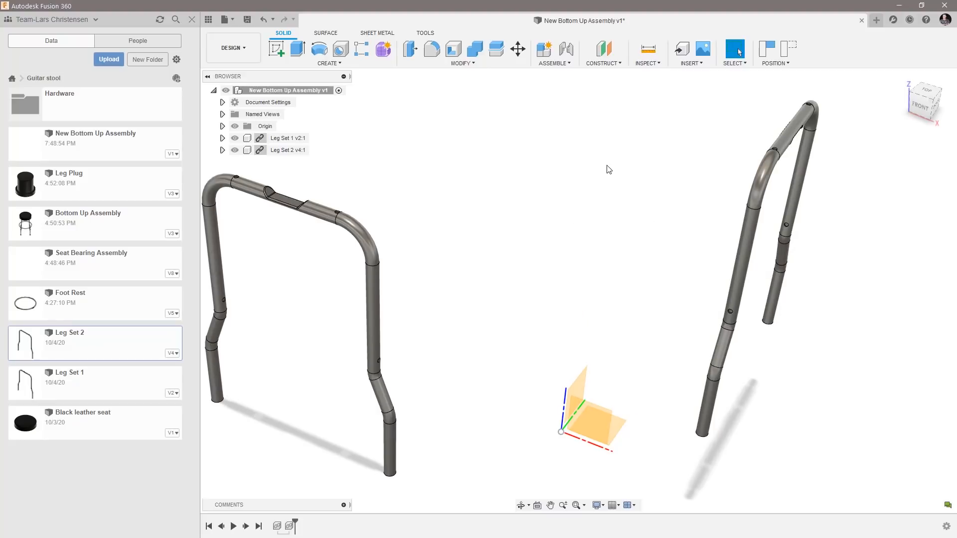
left_click(790, 52)
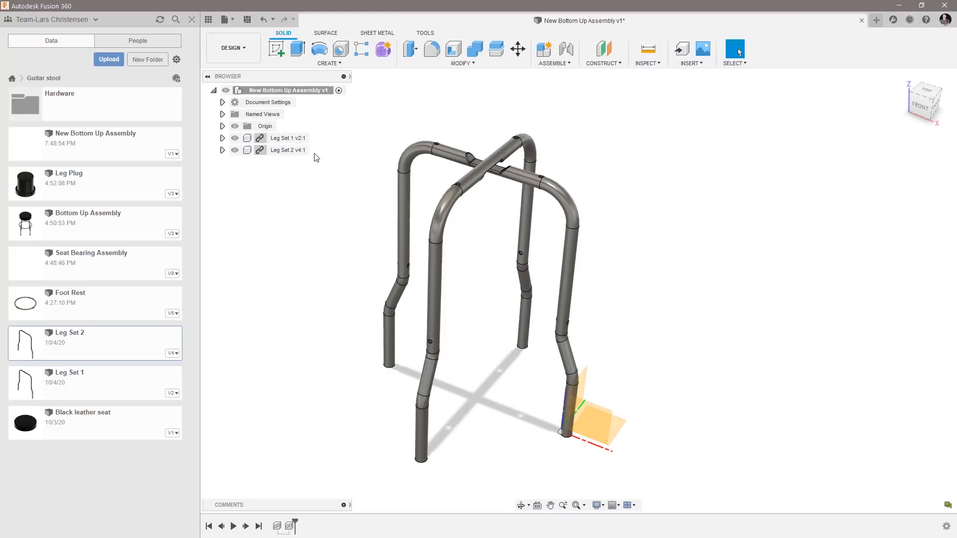
Ground the Leg Set 1 component to fix it in place.
left_click(302, 138)
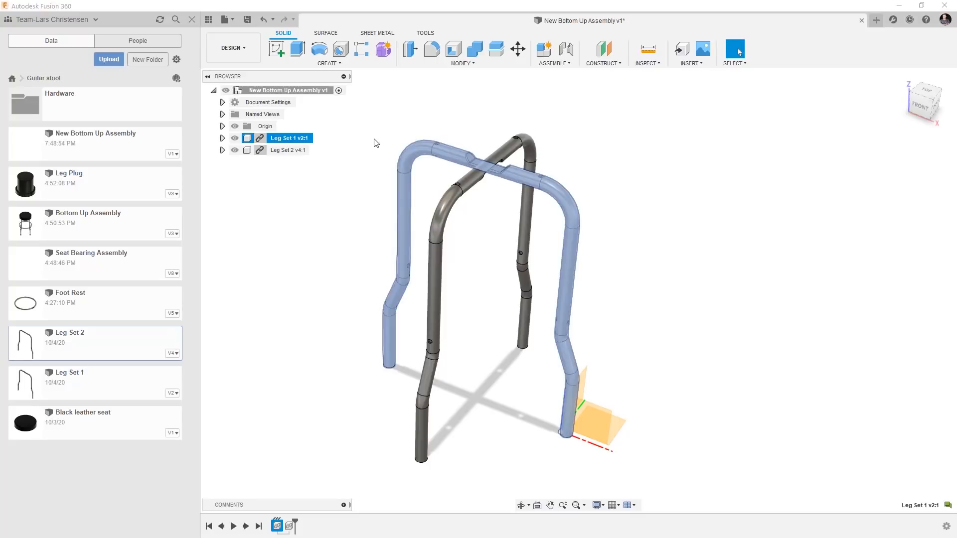
right_click(286, 140)
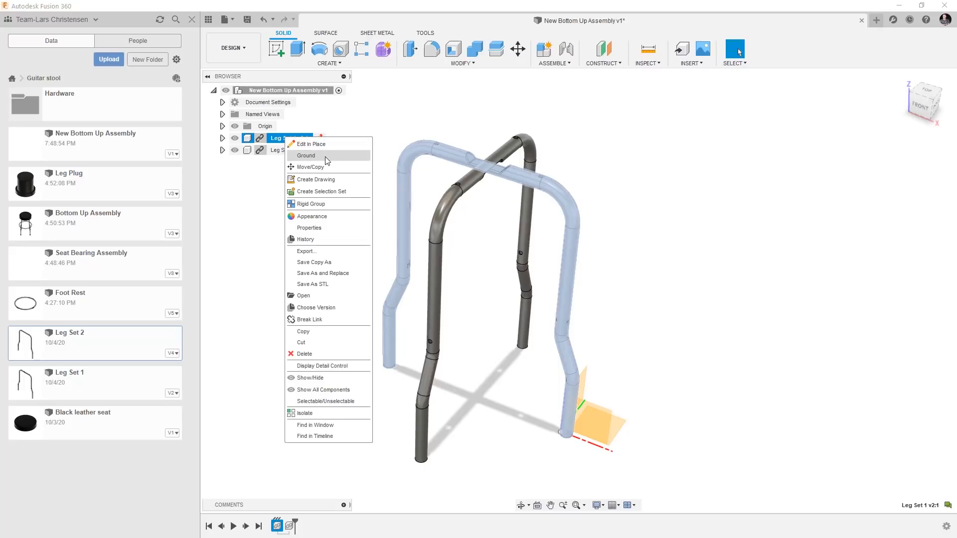
left_click(306, 156)
Try moving the grounded Leg Set 1 and the free Leg Set 2, and revert the position change.
left_click_drag(435, 153, 412, 264)
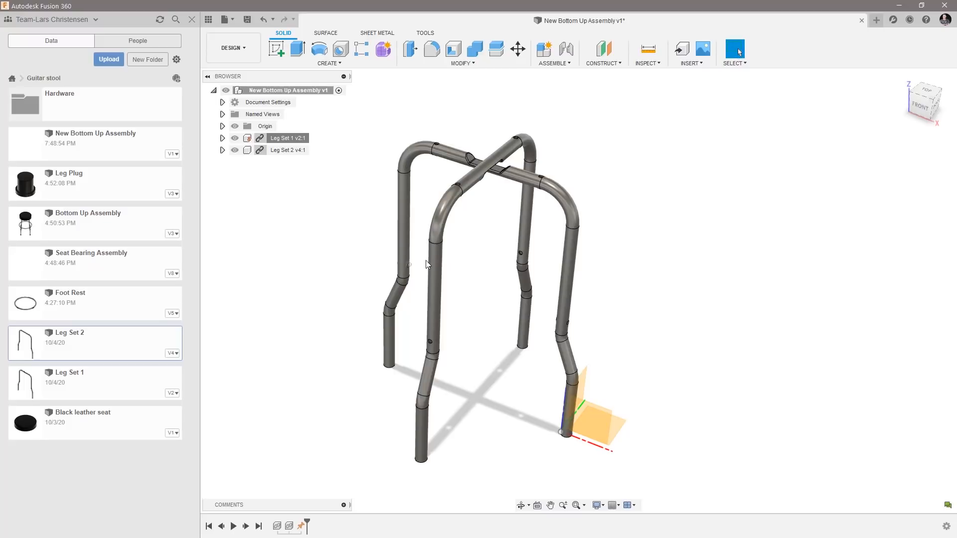
left_click_drag(475, 188, 741, 189)
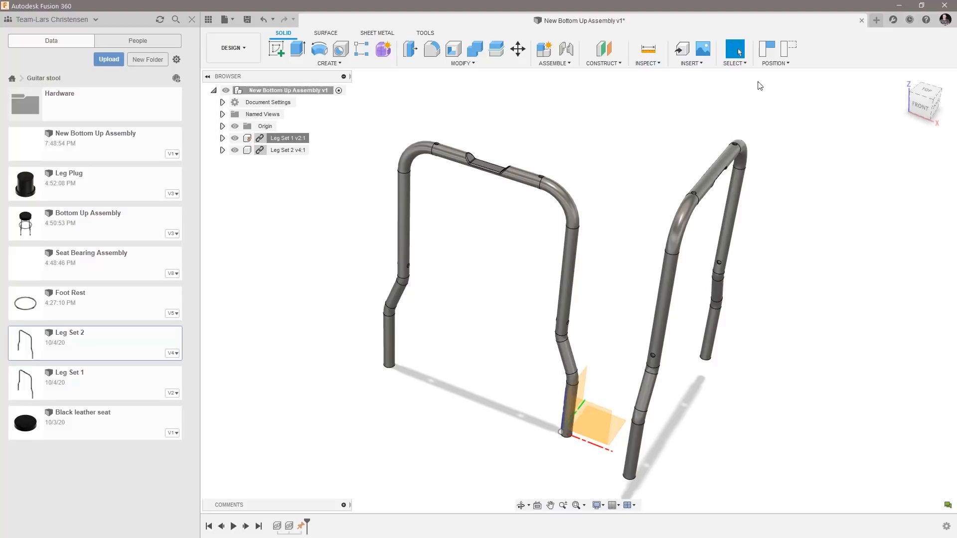
left_click(787, 49)
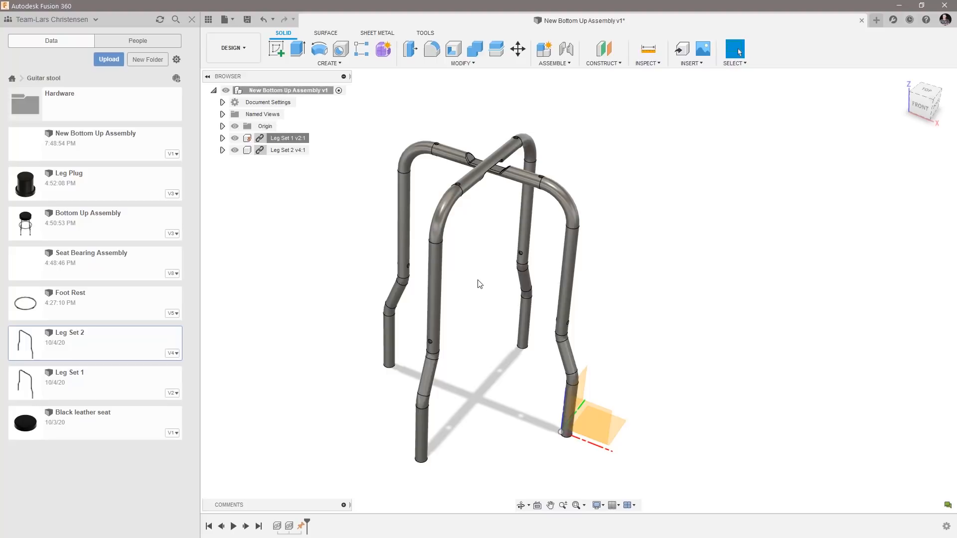
Ground the Leg Set 2 component in its crossed position, and unground it again.
right_click(293, 152)
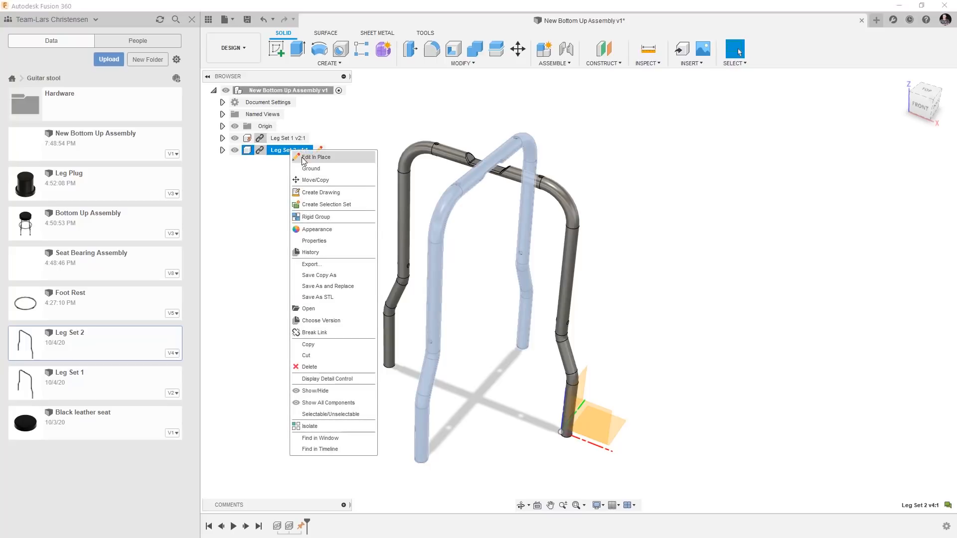
left_click(311, 169)
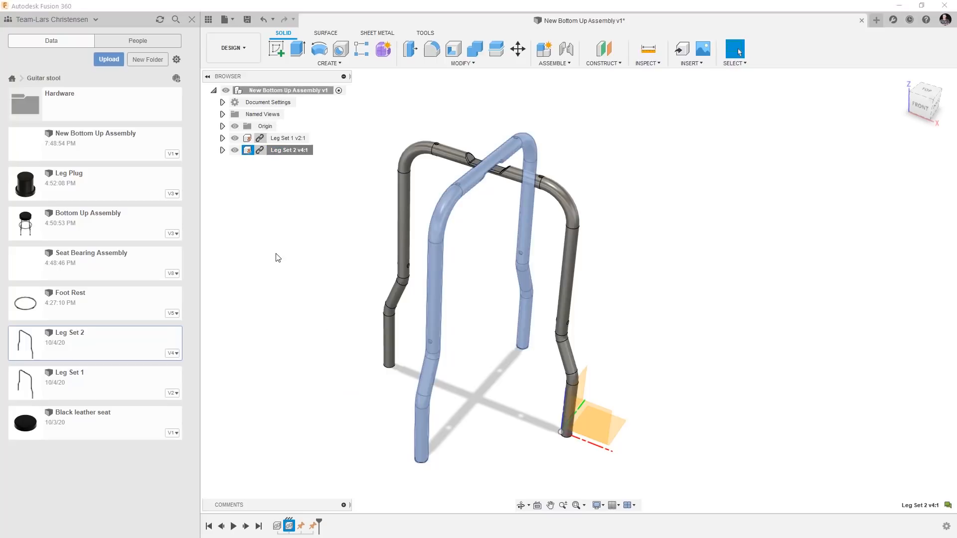
left_click(277, 258)
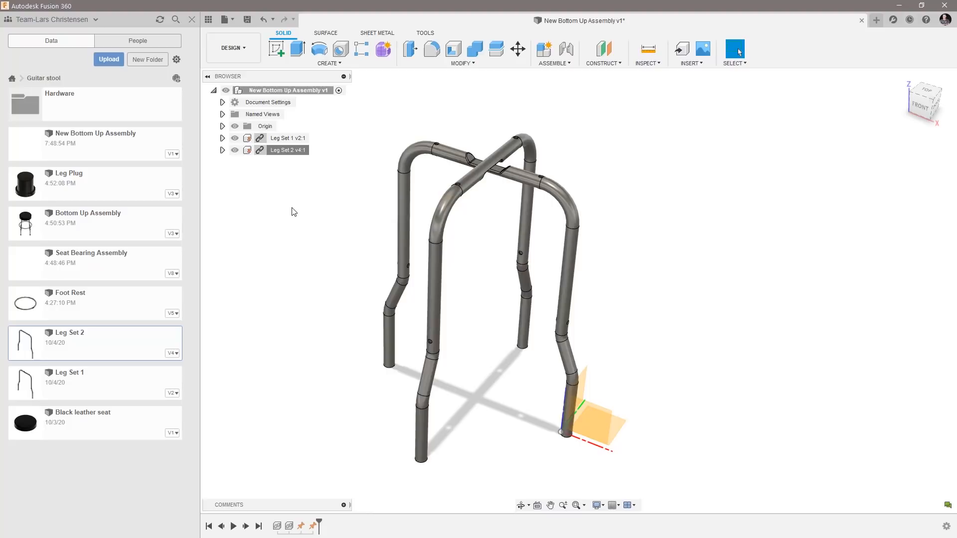
right_click(284, 151)
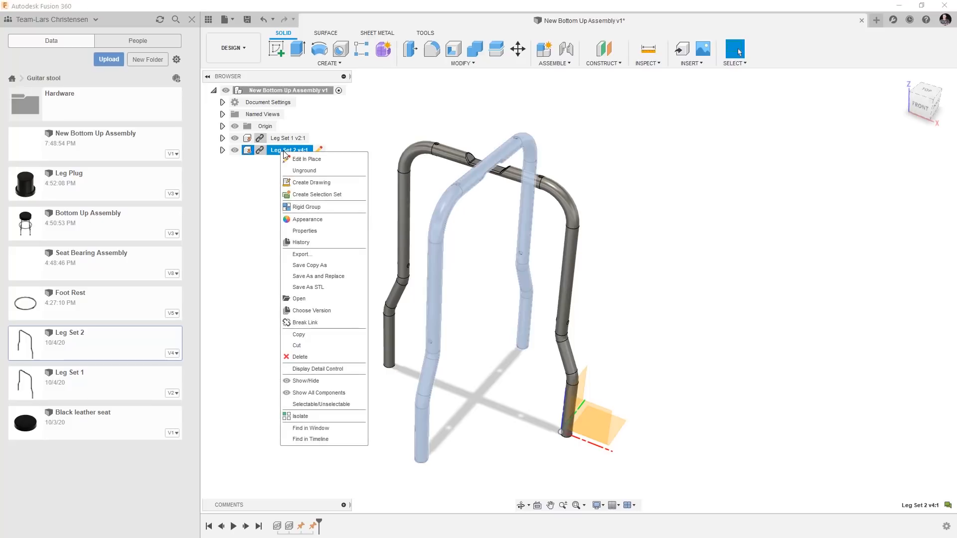
left_click(305, 171)
left_click(271, 256)
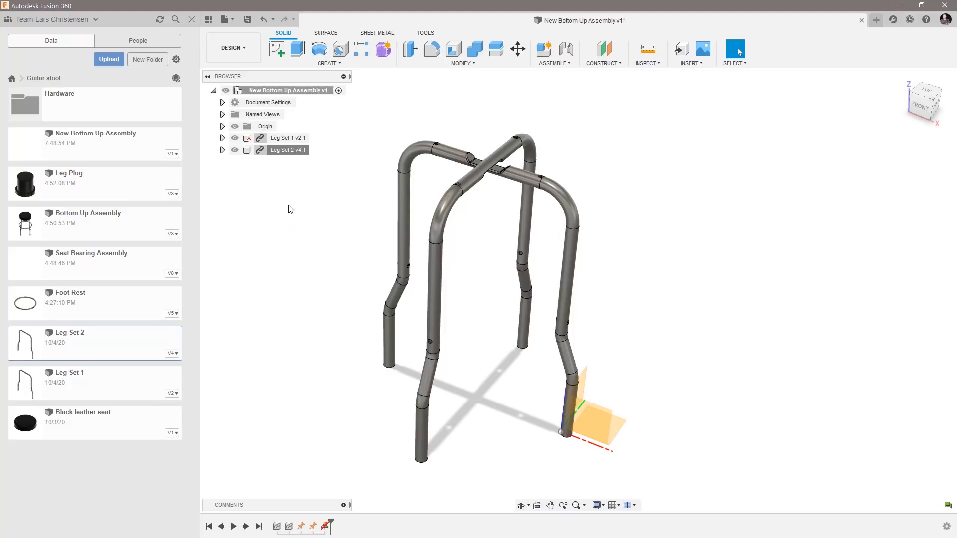
Start an as-built joint with Leg Set 1 and Leg Set 2 as its two components.
left_click(559, 66)
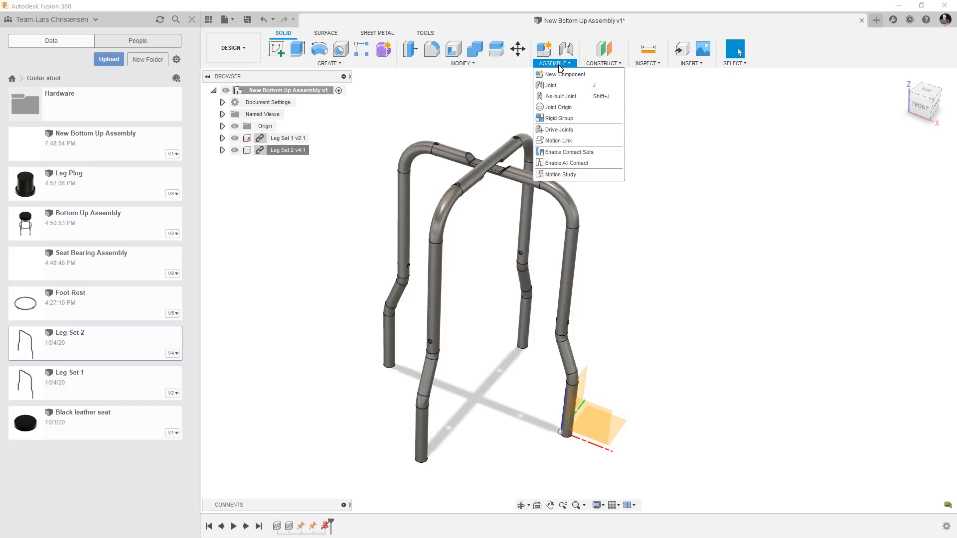
left_click(572, 98)
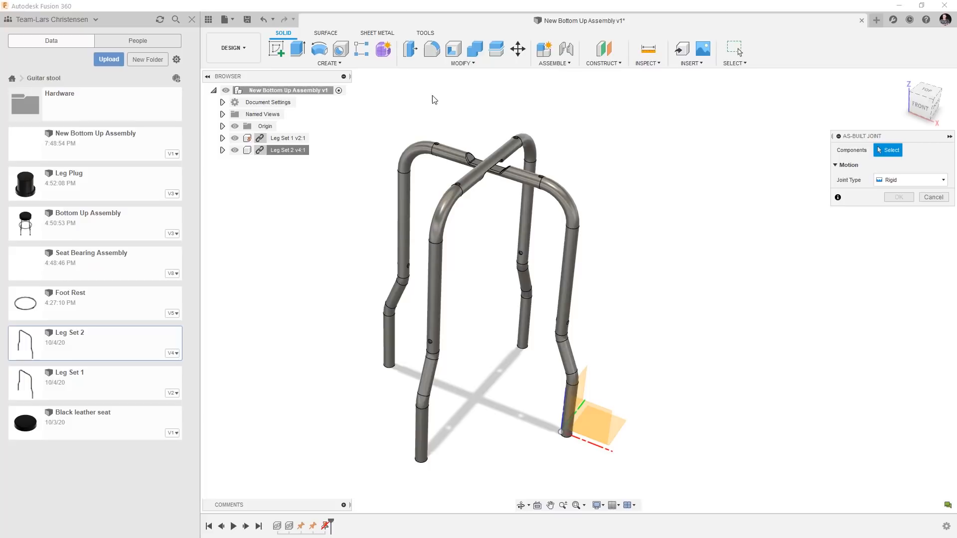
left_click(417, 150)
left_click(417, 150)
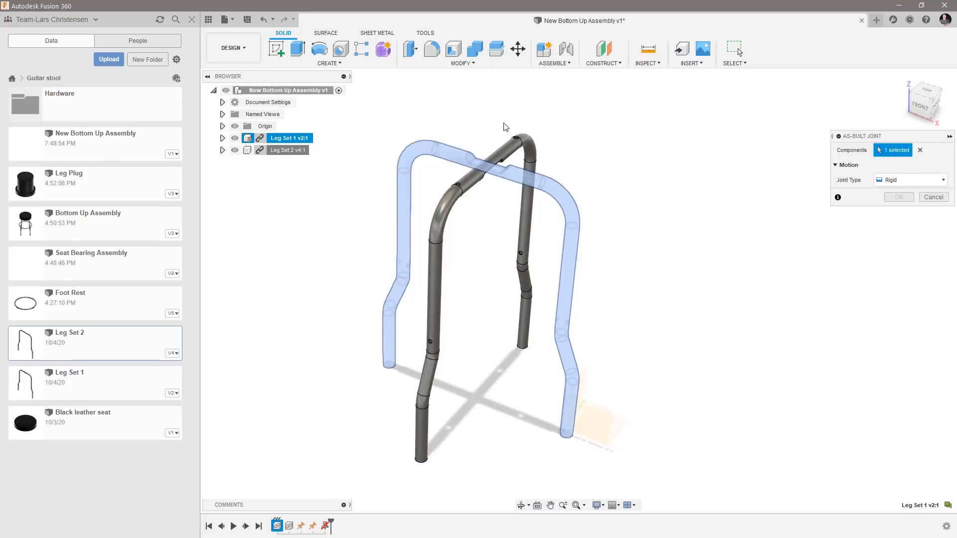
left_click(510, 147)
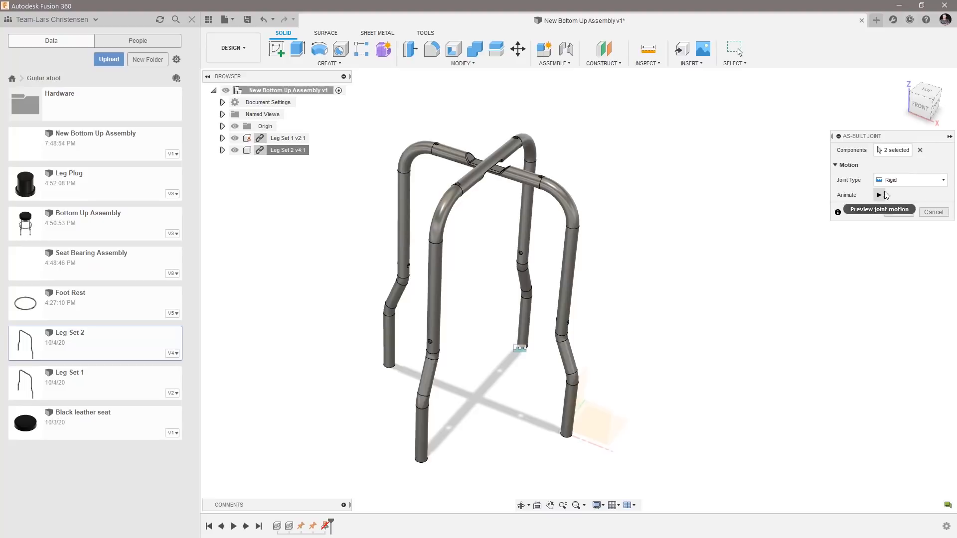
Try the Revolute and Slider joint types for the as-built joint between the leg sets.
left_click(913, 184)
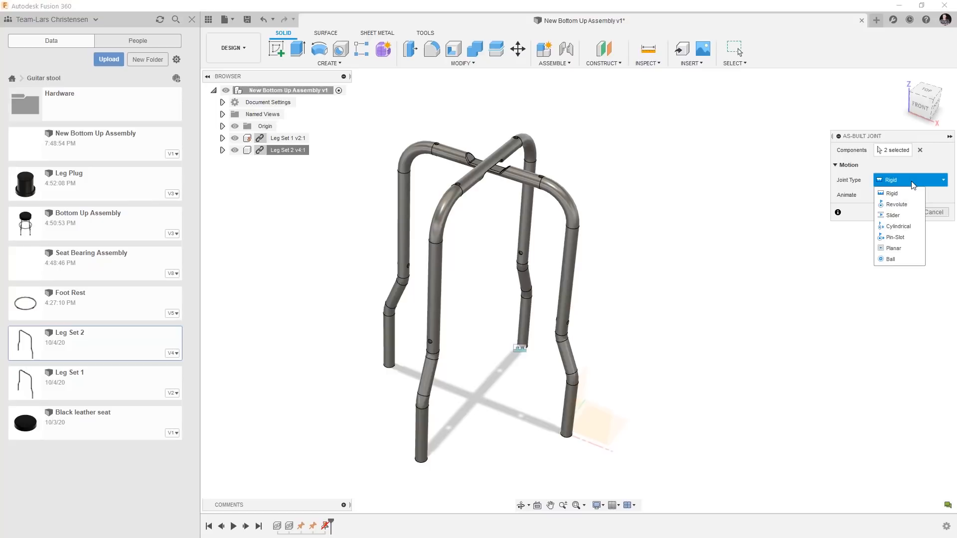
left_click(897, 204)
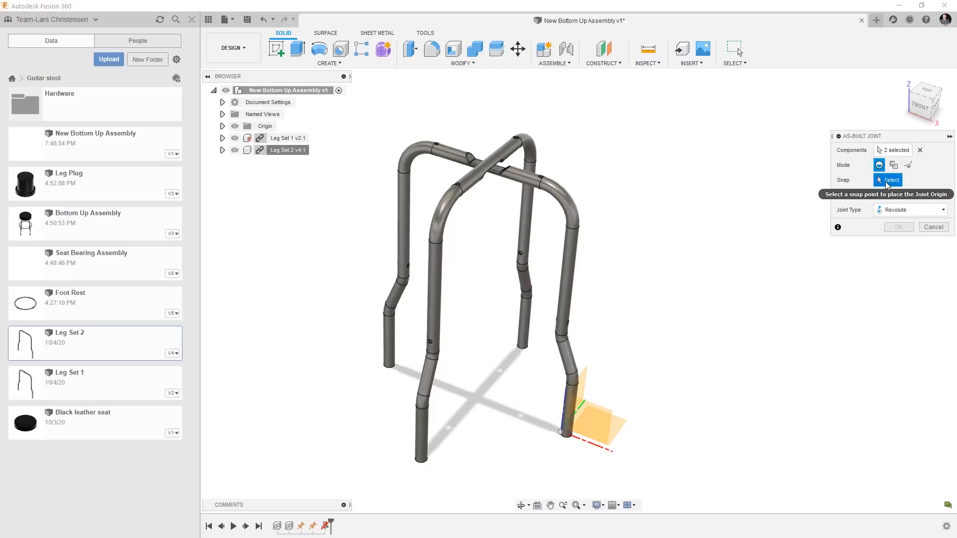
left_click(901, 210)
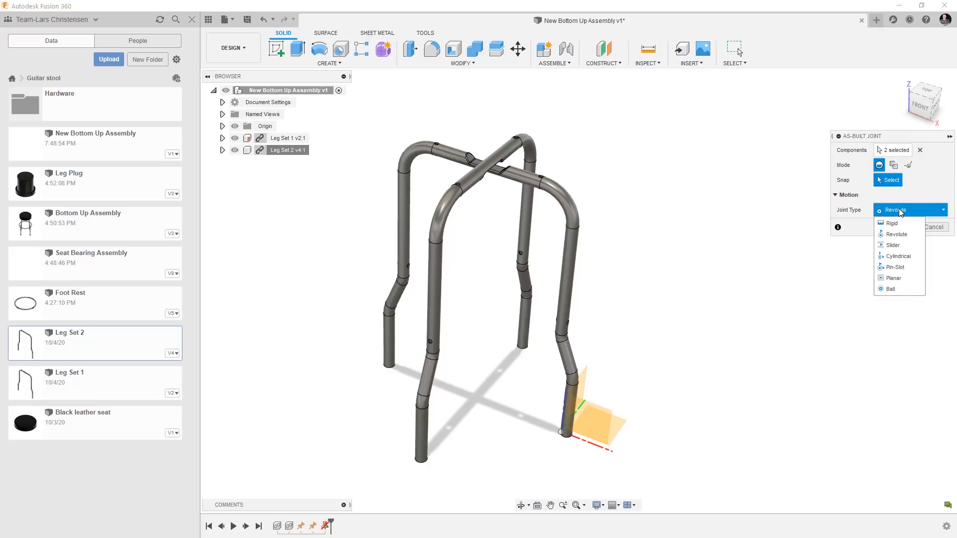
left_click(899, 246)
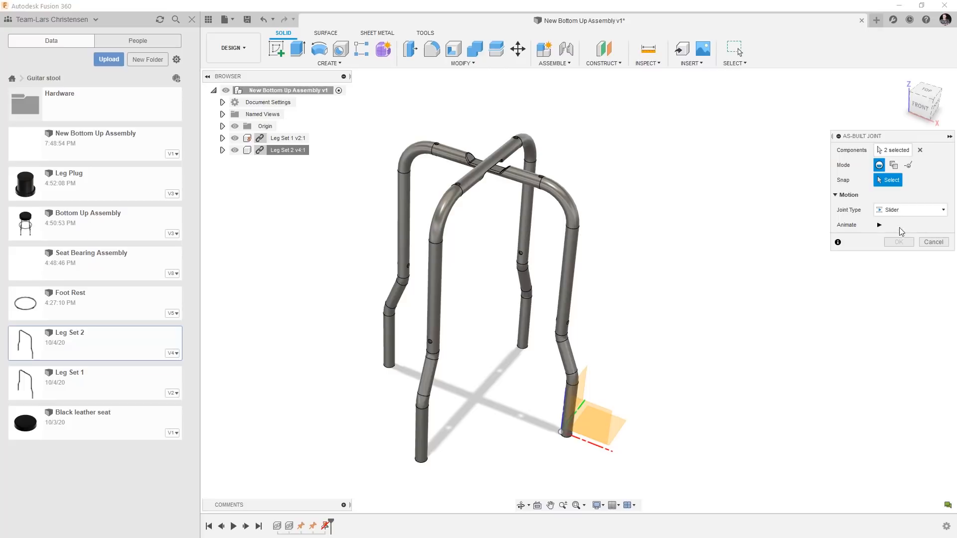
Set the as-built joint type to Rigid and create the joint between the two leg sets.
left_click(895, 214)
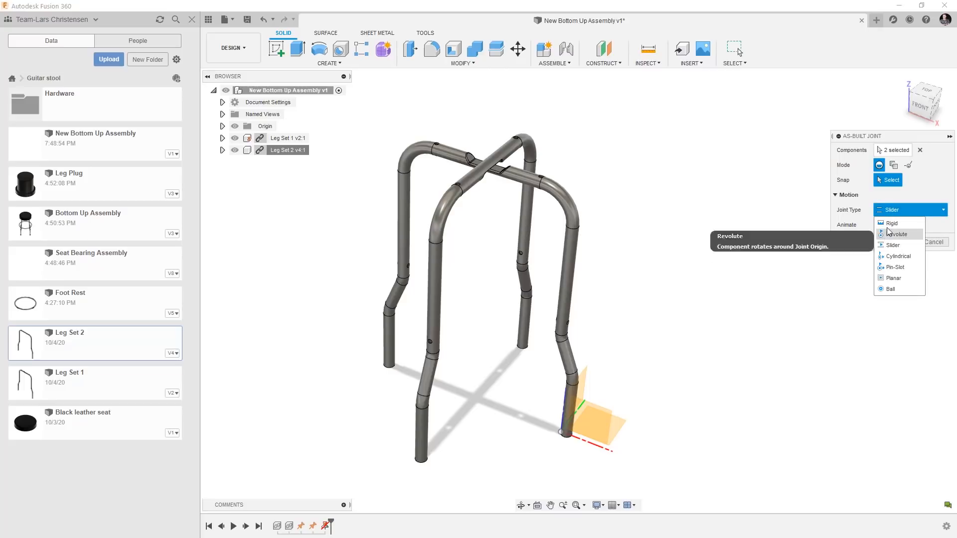
left_click(890, 224)
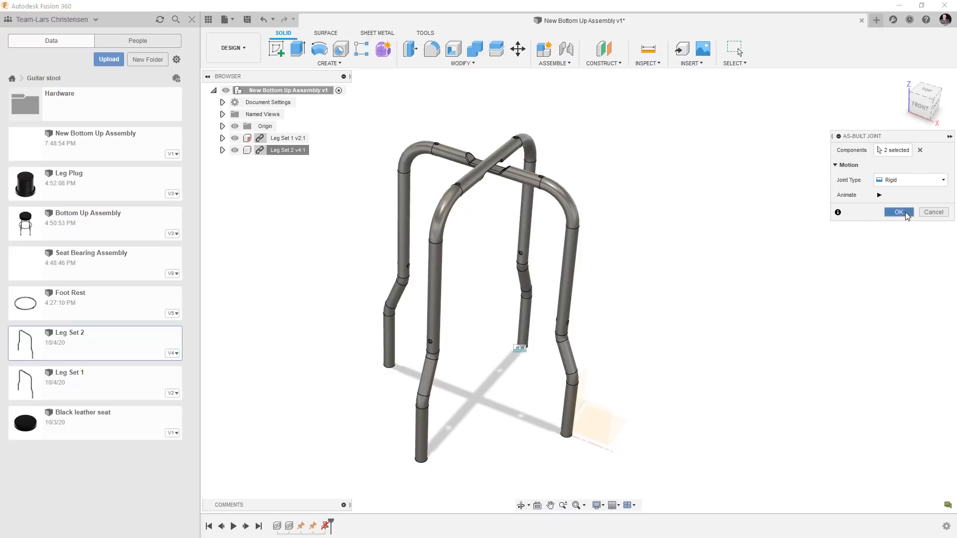
left_click(905, 212)
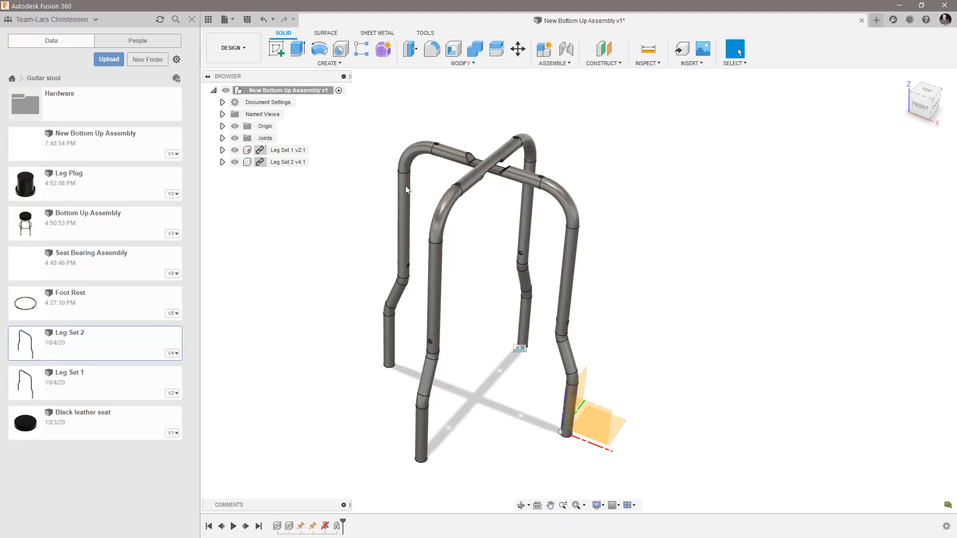
Inspect the rigid joint listed among the assembly's joints and highlight it in the model.
left_click(222, 138)
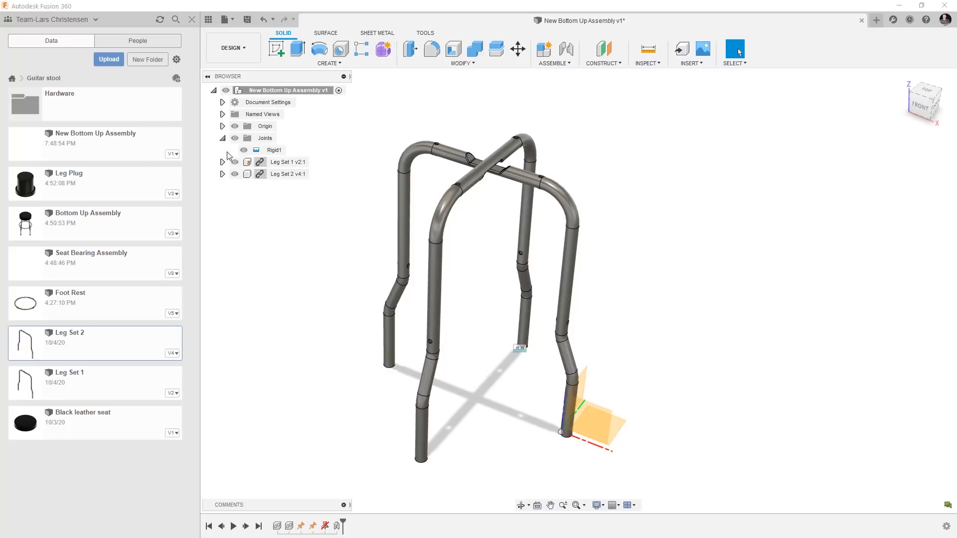
left_click(271, 152)
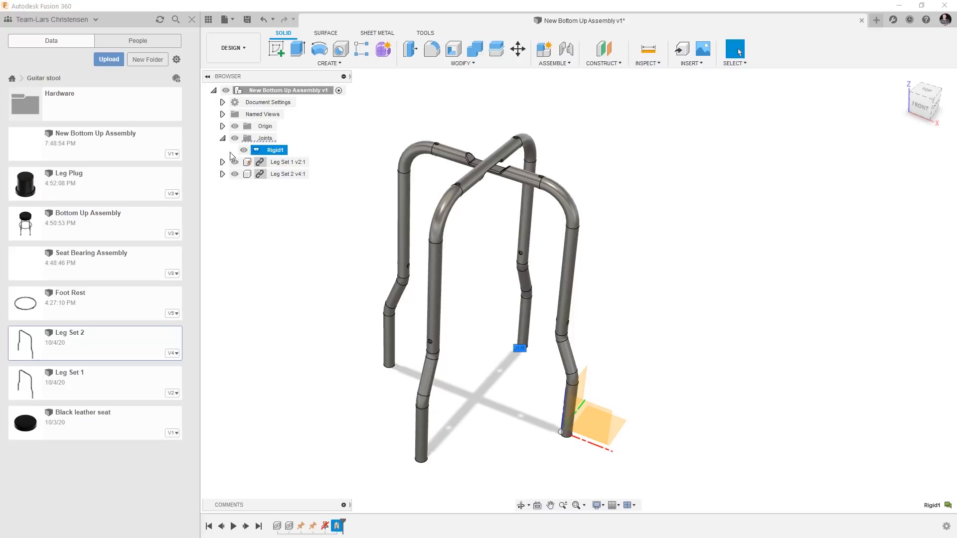
left_click(222, 139)
left_click(333, 247)
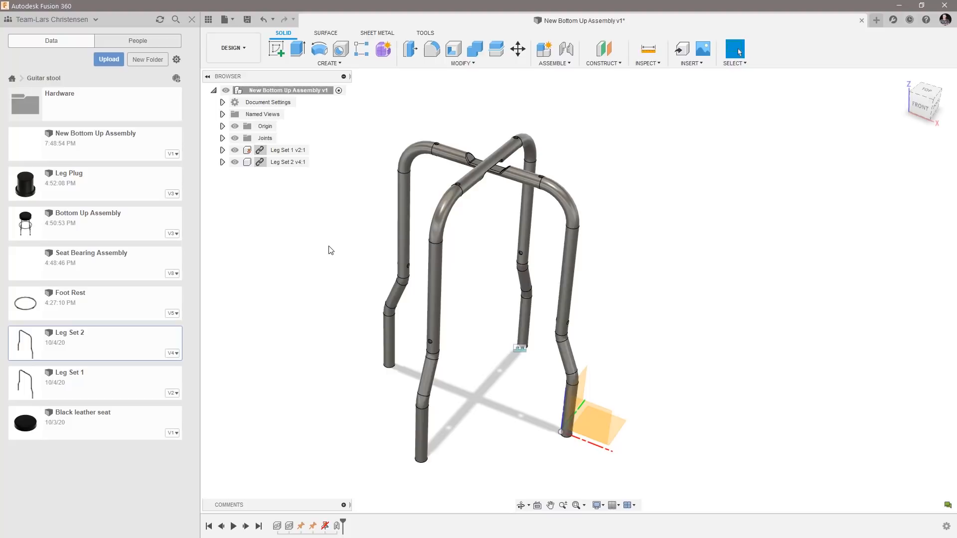
Insert the Foot Rest design into the assembly, raised about 650 mm and offset about 225 mm along X to clear the legs.
right_click(106, 307)
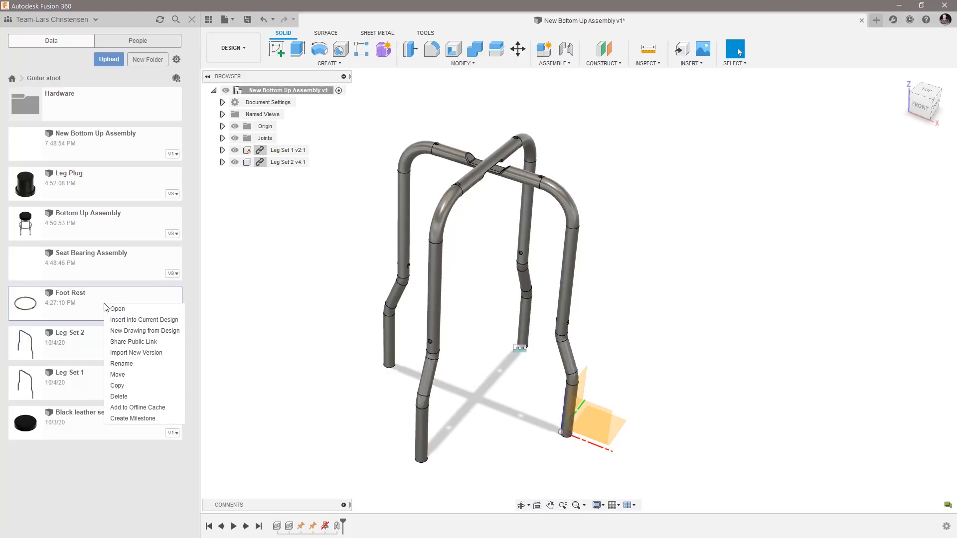
left_click(121, 319)
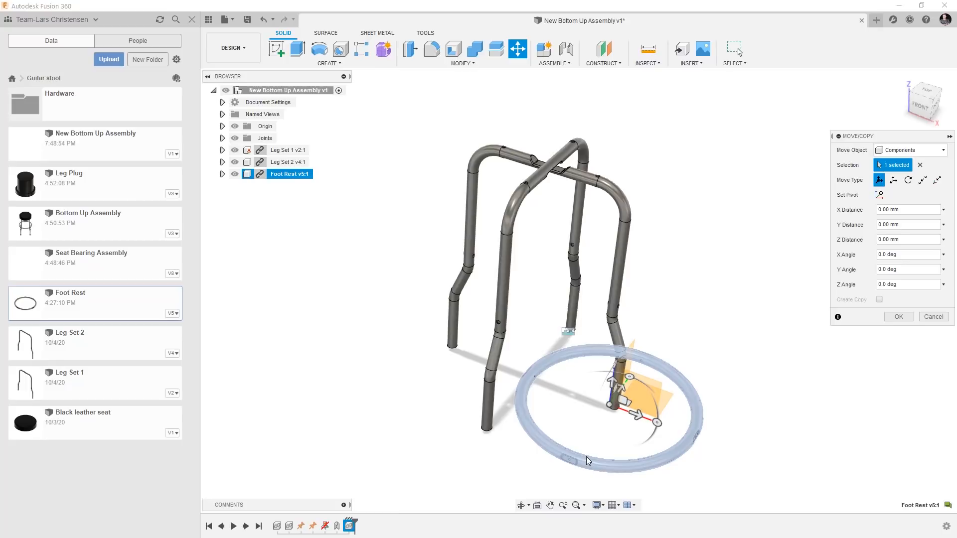
left_click(611, 380)
left_click_drag(611, 380, 653, 97)
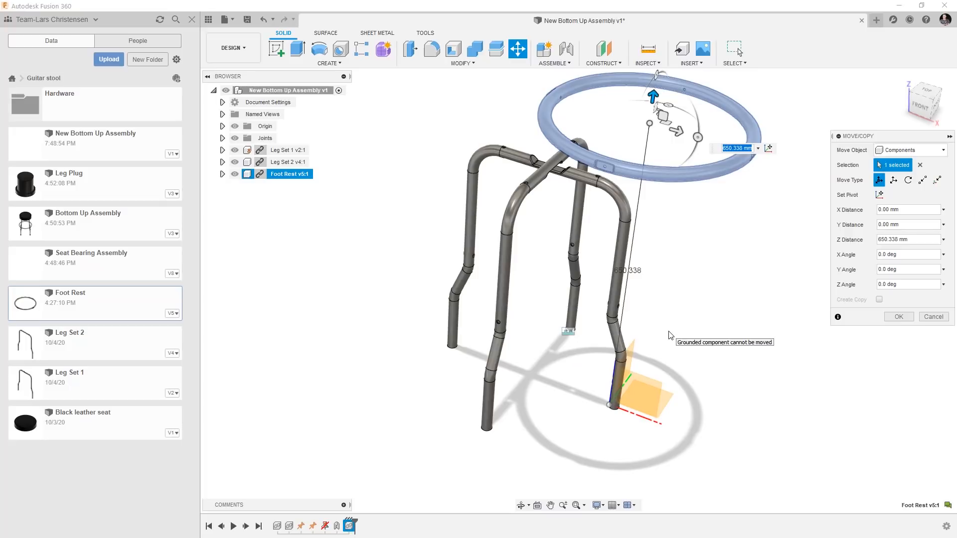
left_click_drag(586, 166, 717, 216)
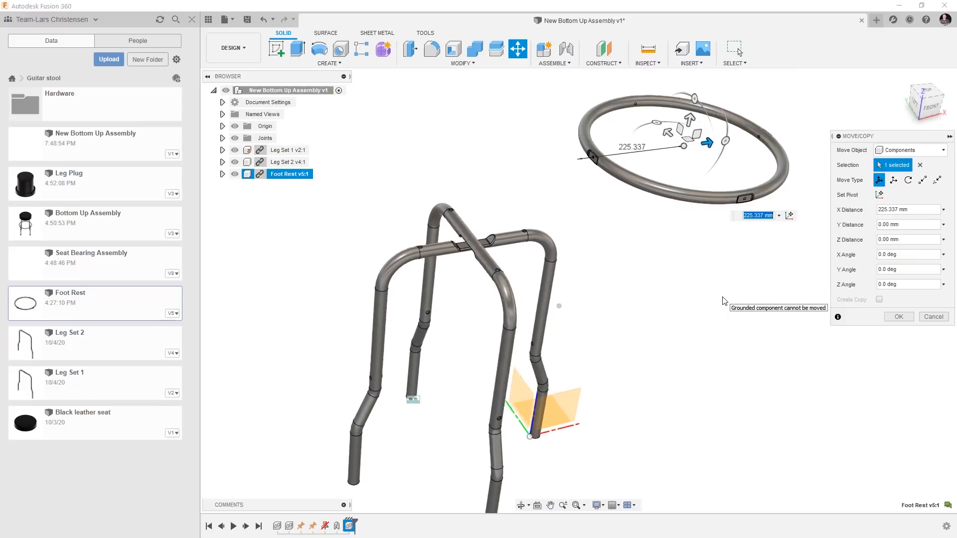
left_click(899, 316)
key("Escape")
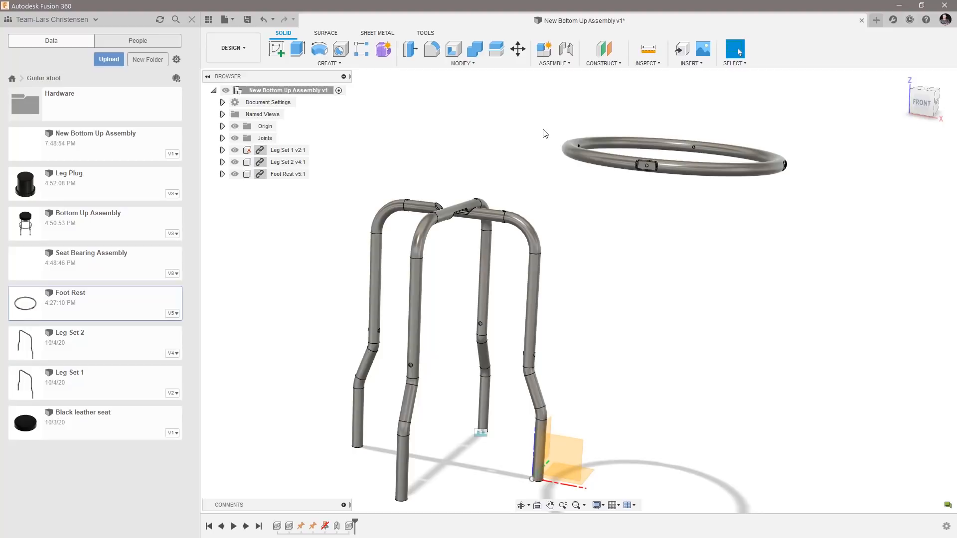
Try lowering the Foot Rest with the Move command, and revert the position change.
left_click(518, 49)
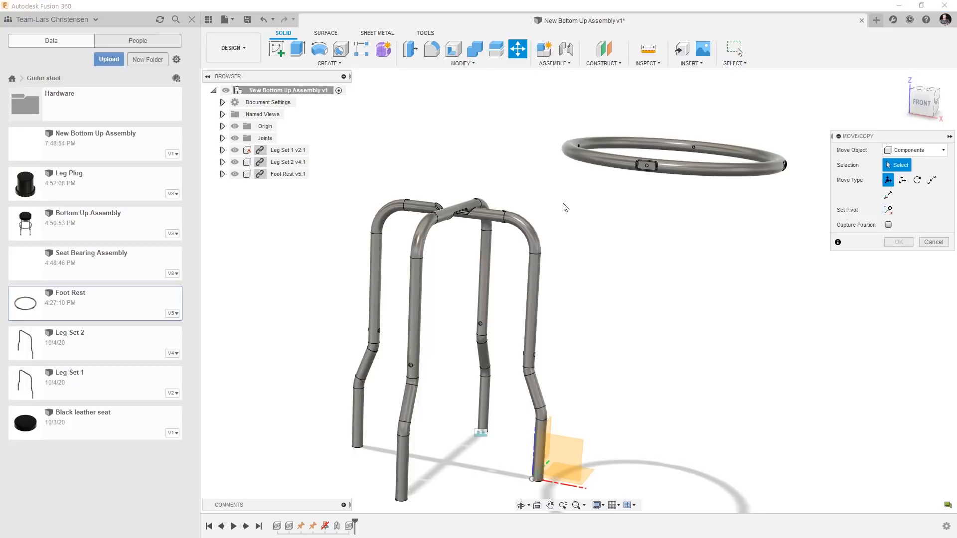
left_click(599, 160)
left_click_drag(679, 127, 672, 211)
left_click(899, 347)
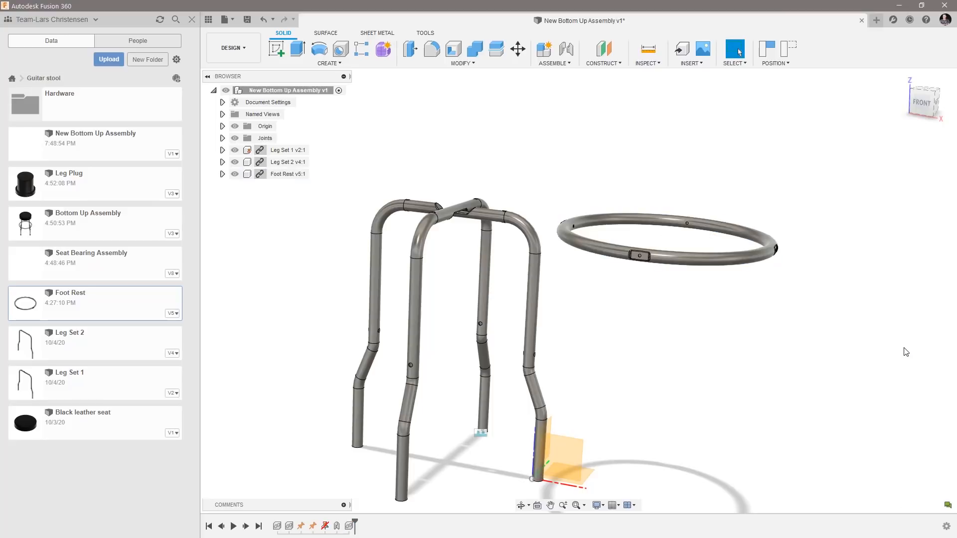
left_click(781, 53)
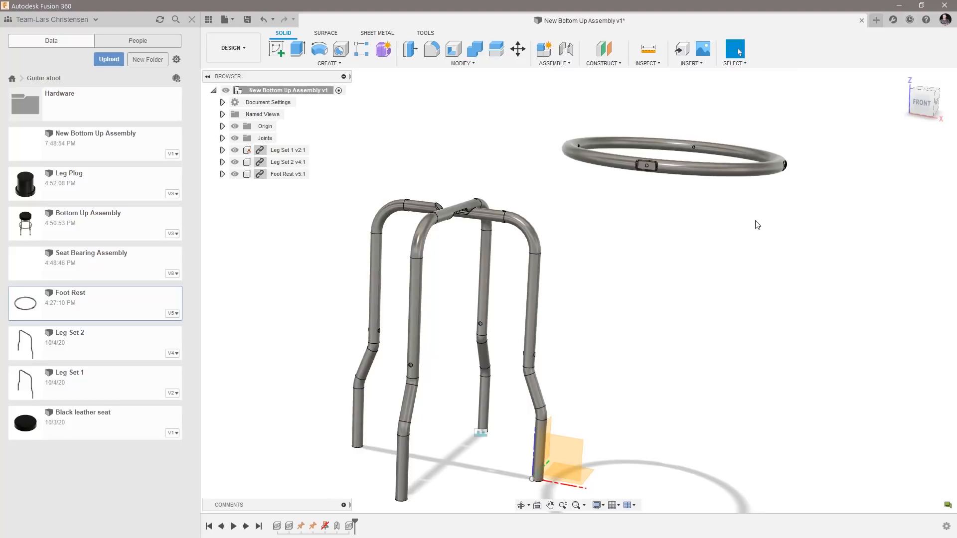
middle_click_drag(746, 233, 653, 306, "shift")
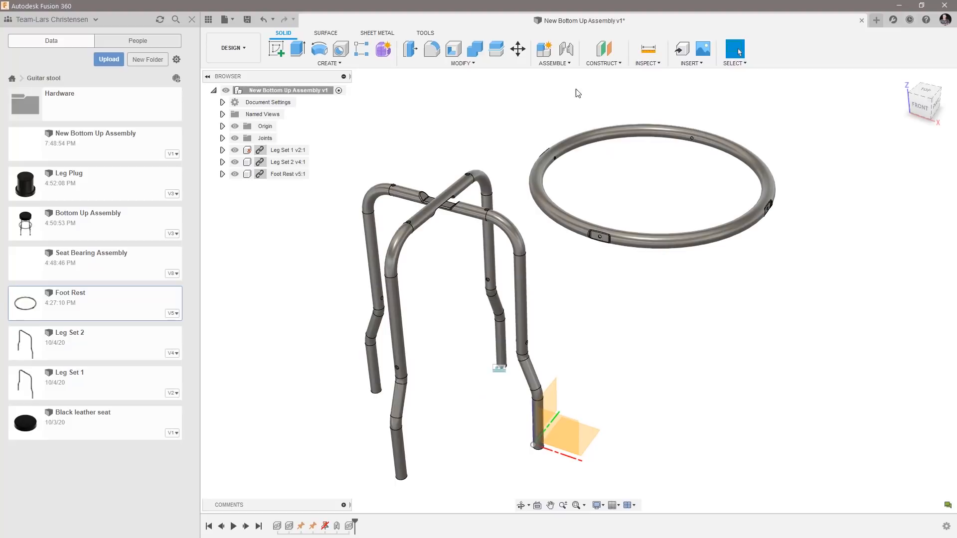
left_click(554, 64)
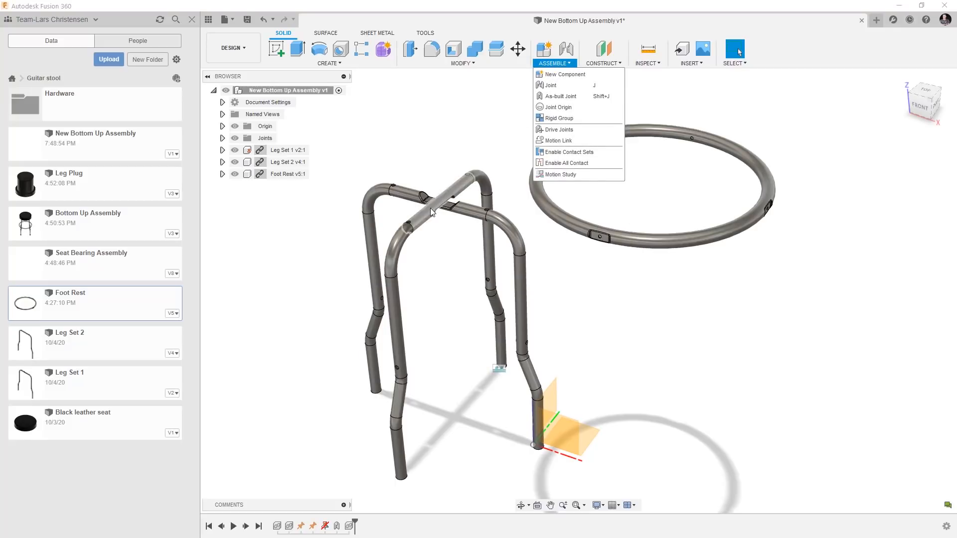
left_click(545, 296)
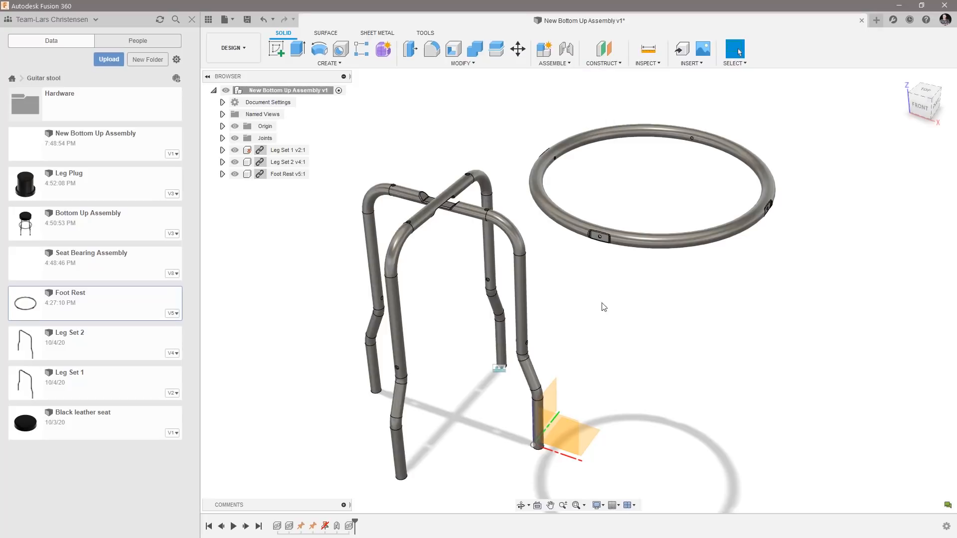
middle_click_drag(821, 330, 818, 320, "shift")
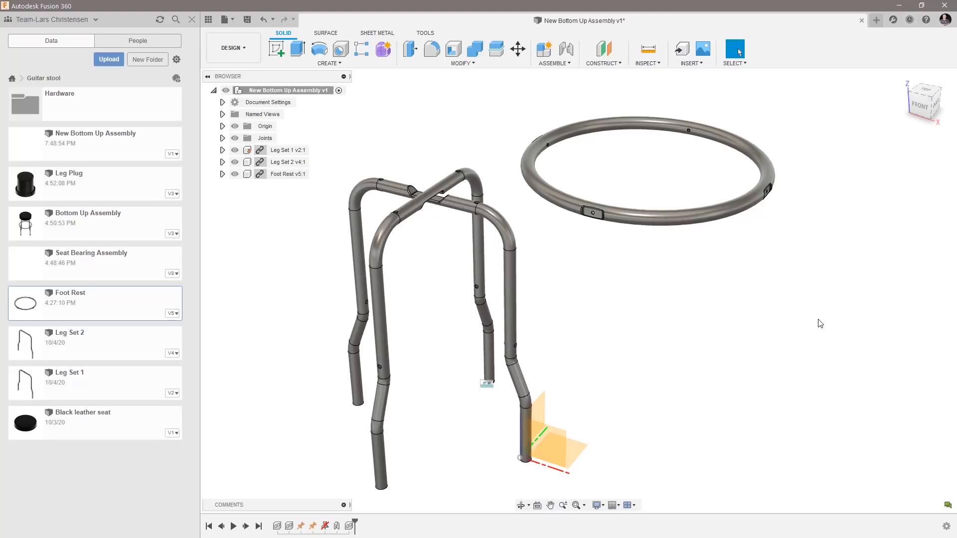
Start a joint and place its first origin at the center of a hole on the Foot Rest ring's inner side.
left_click(570, 54)
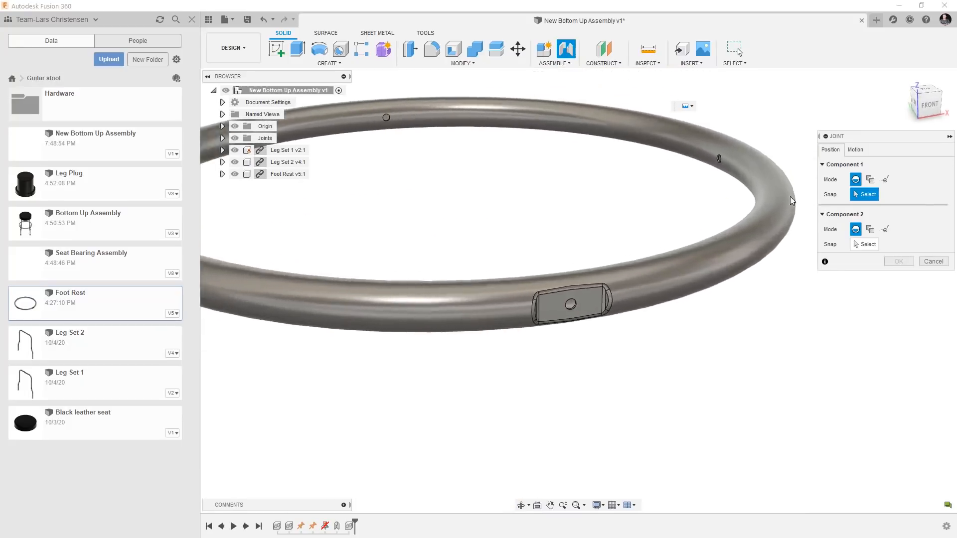
scroll(631, 220, "up", 6)
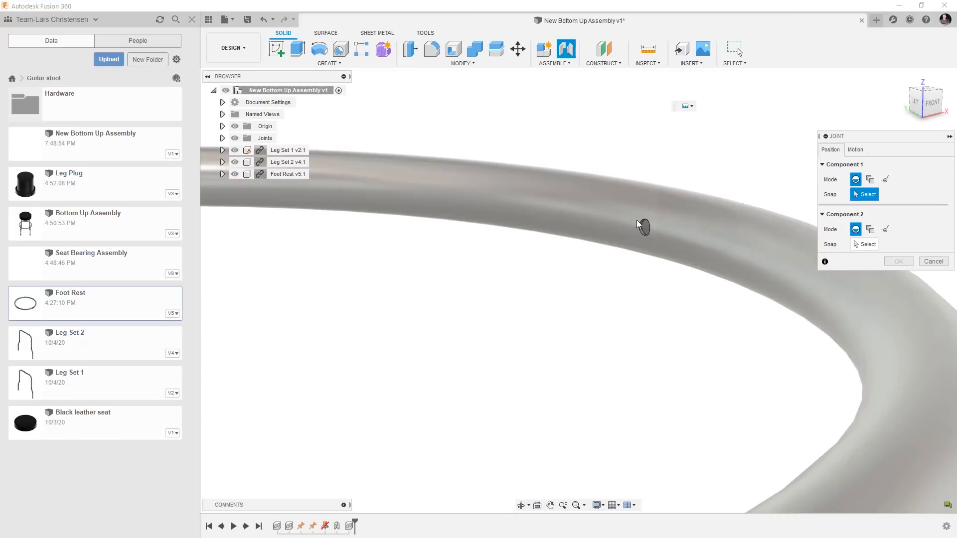
scroll(641, 234, "up", 3)
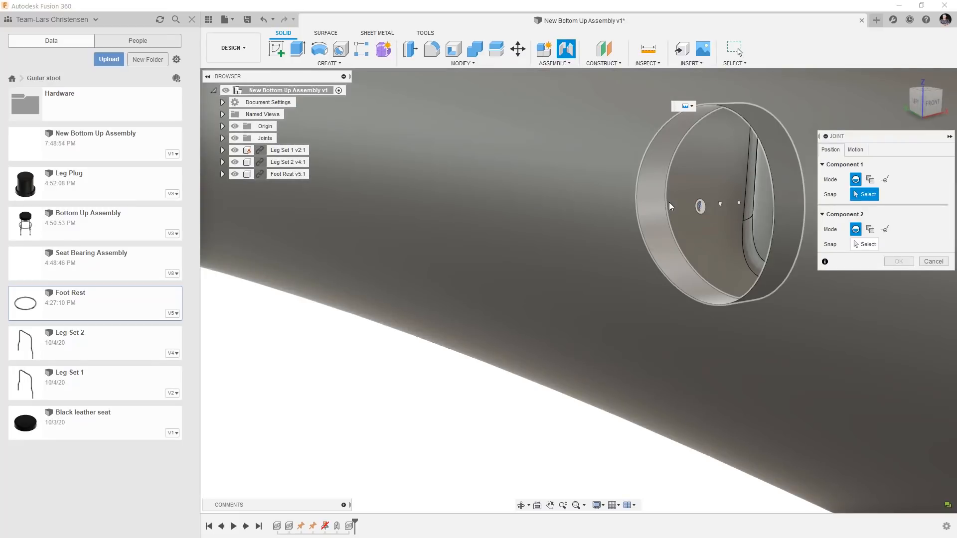
left_click(700, 210)
Place the joint's second origin at the center of the hole just above the lower bend of Leg Set 2.
scroll(623, 234, "down", 5)
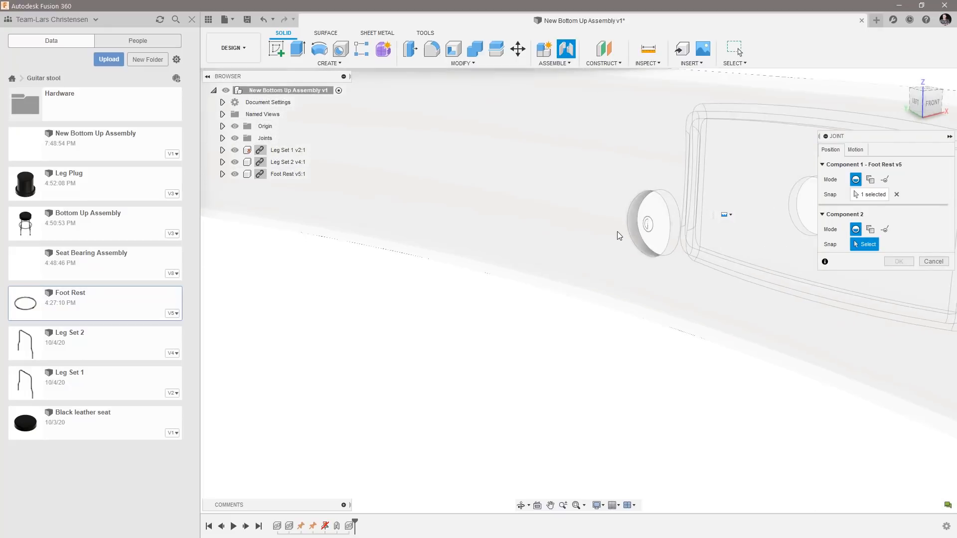
scroll(630, 228, "down", 8)
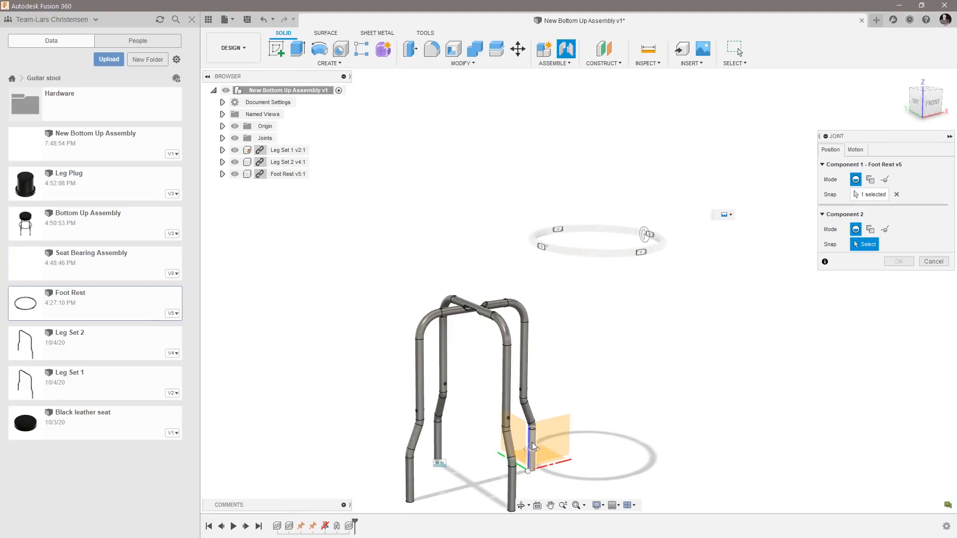
scroll(534, 440, "up", 10)
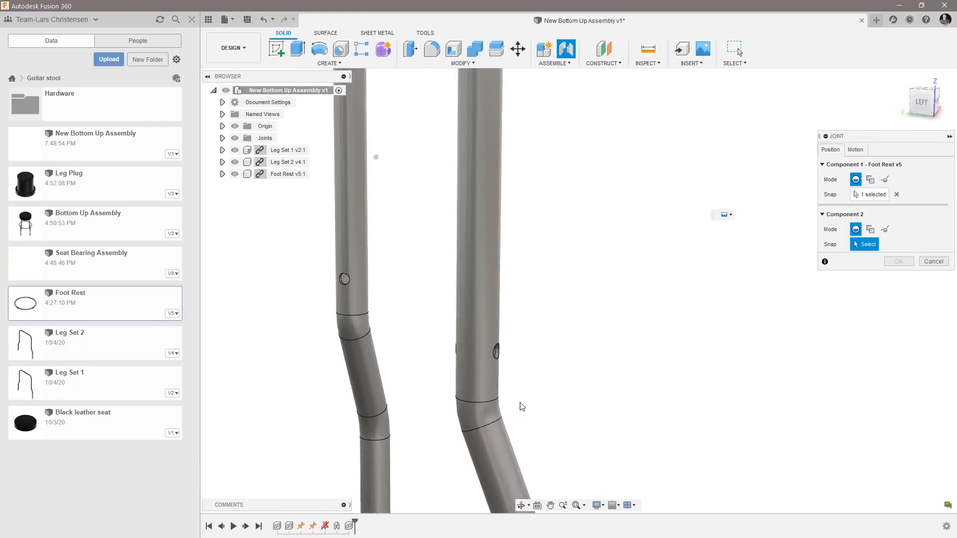
scroll(518, 403, "up", 8)
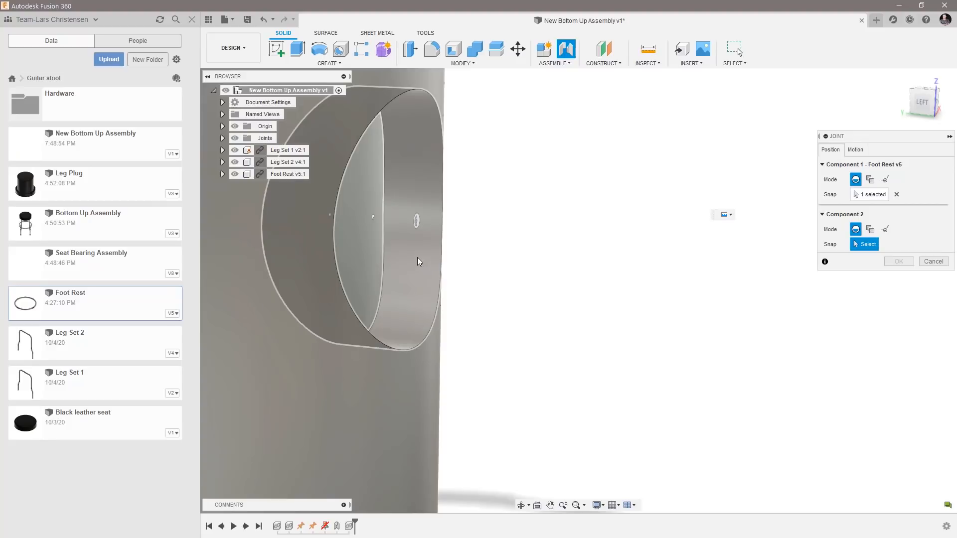
left_click(417, 224)
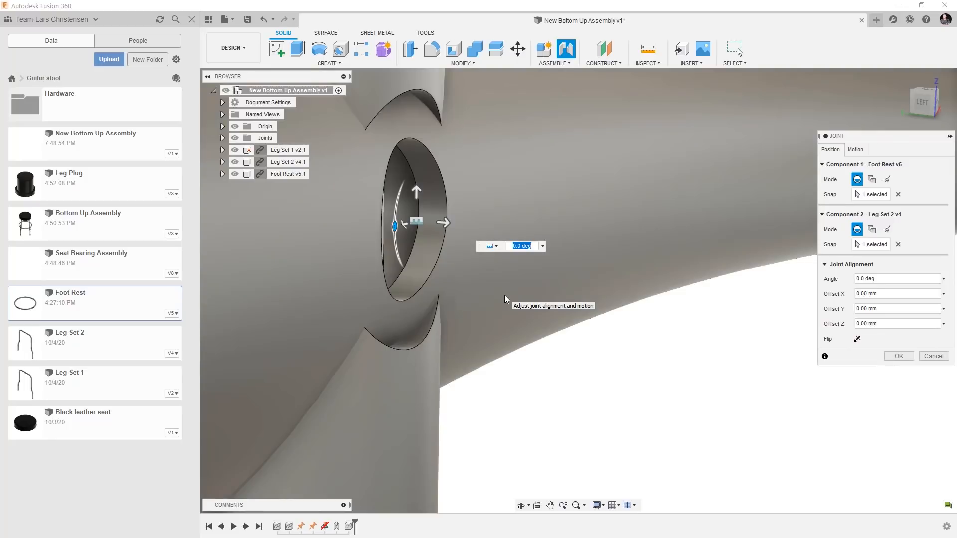
scroll(431, 280, "down", 3)
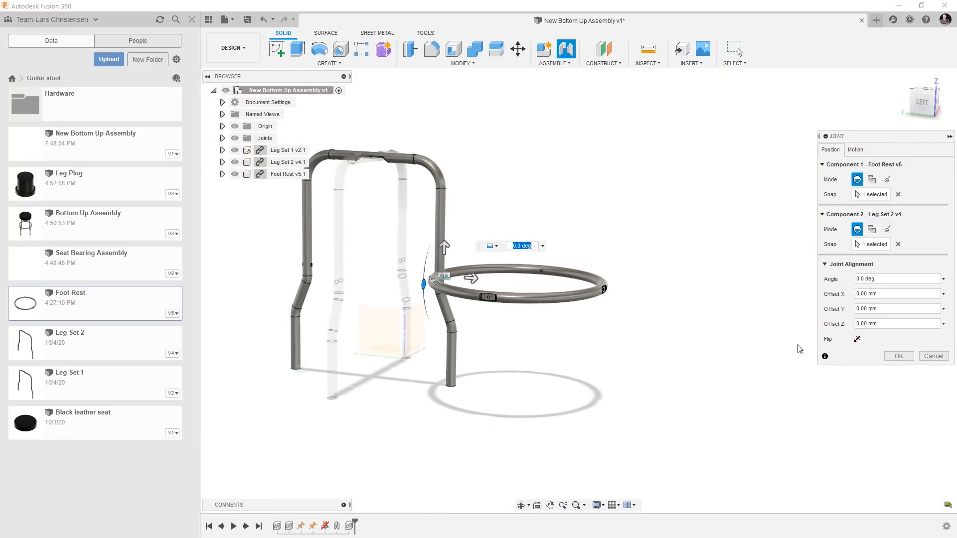
Flip the Foot Rest's joint alignment so the ring encircles the legs, and complete the joint.
left_click(858, 339)
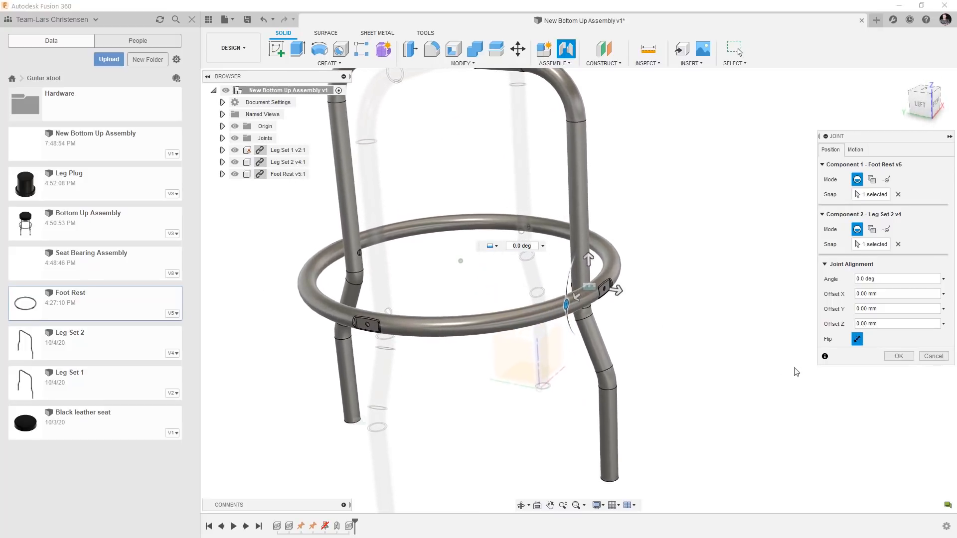
left_click(899, 356)
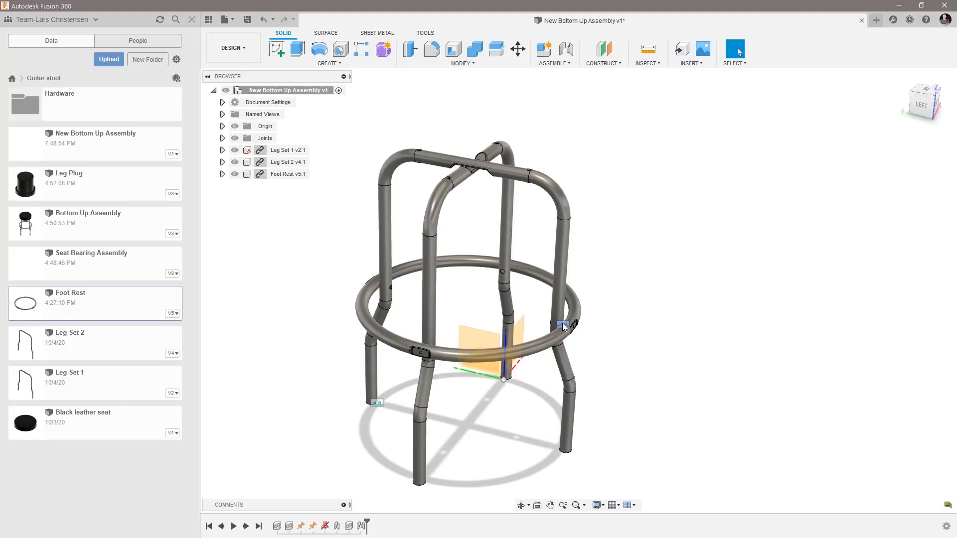
Examine how the joined Foot Rest's brackets and holes line up with the legs.
middle_click_drag(443, 362, 441, 367, "shift")
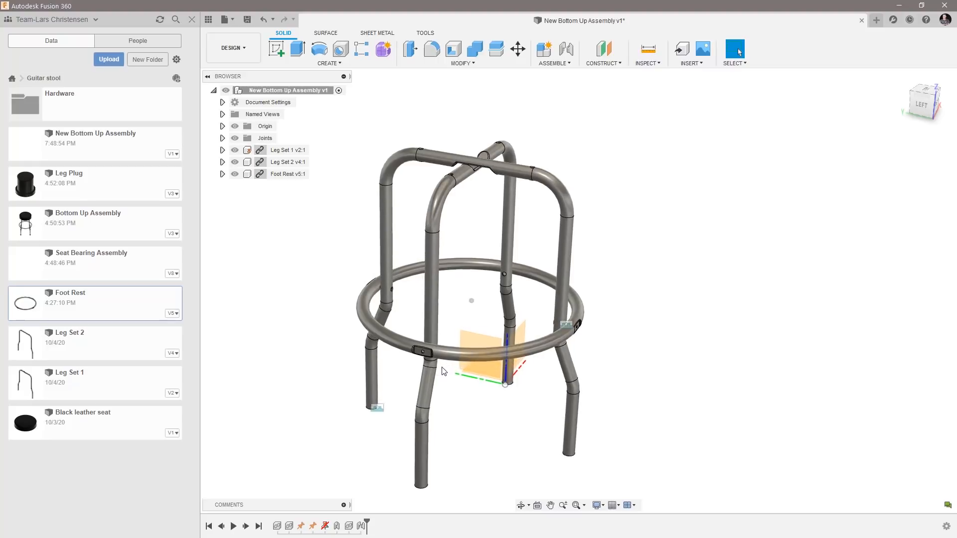
scroll(446, 374, "up", 10)
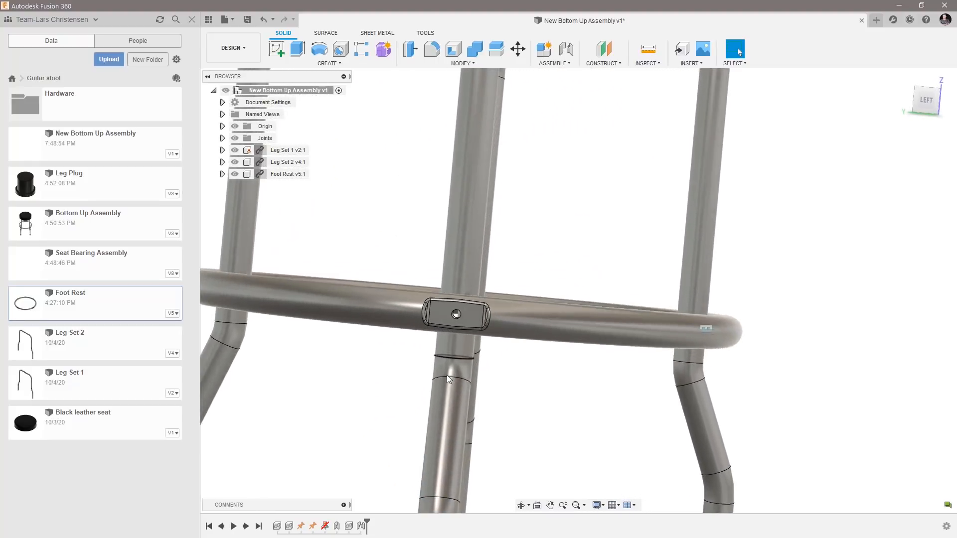
scroll(446, 375, "up", 1)
scroll(560, 385, "down", 8)
middle_click_drag(560, 384, 549, 404, "shift")
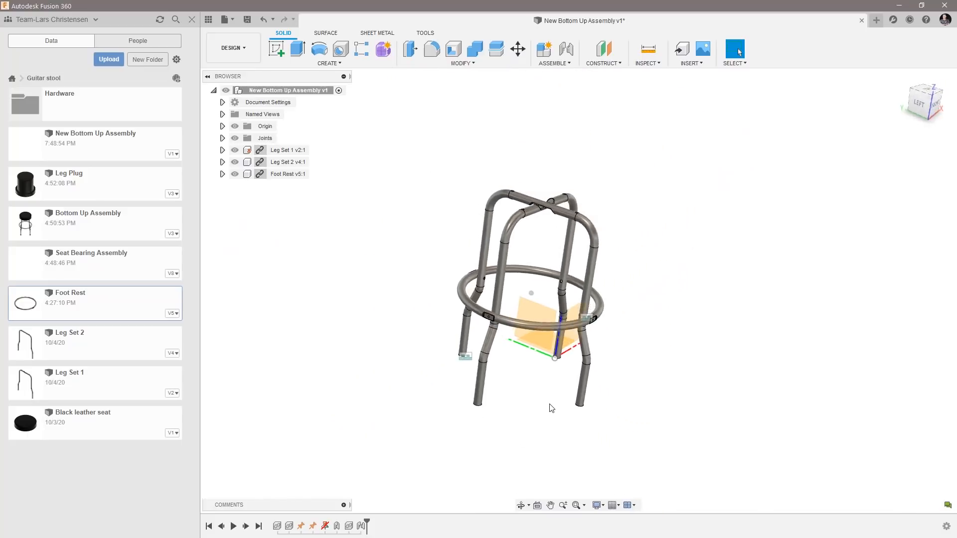
scroll(549, 405, "up", 3)
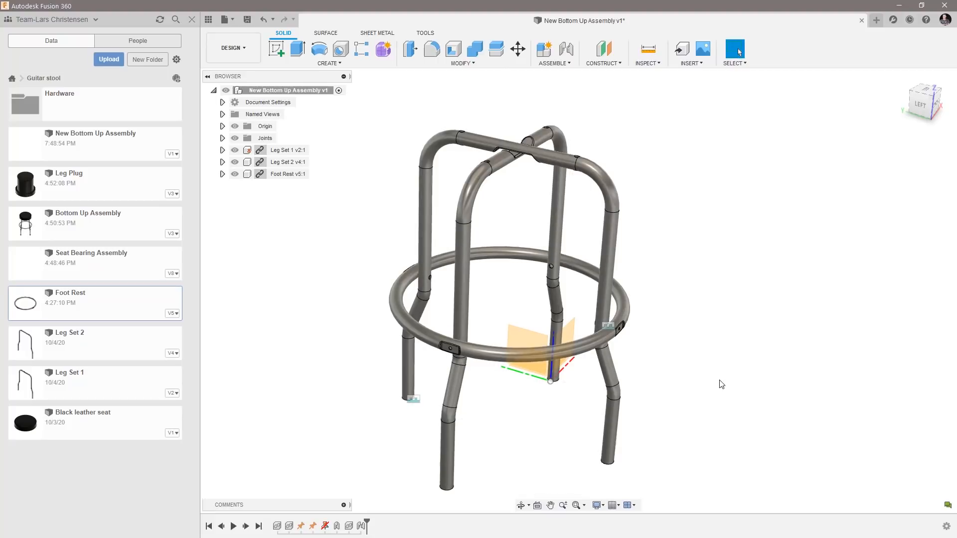
scroll(719, 383, "down", 2)
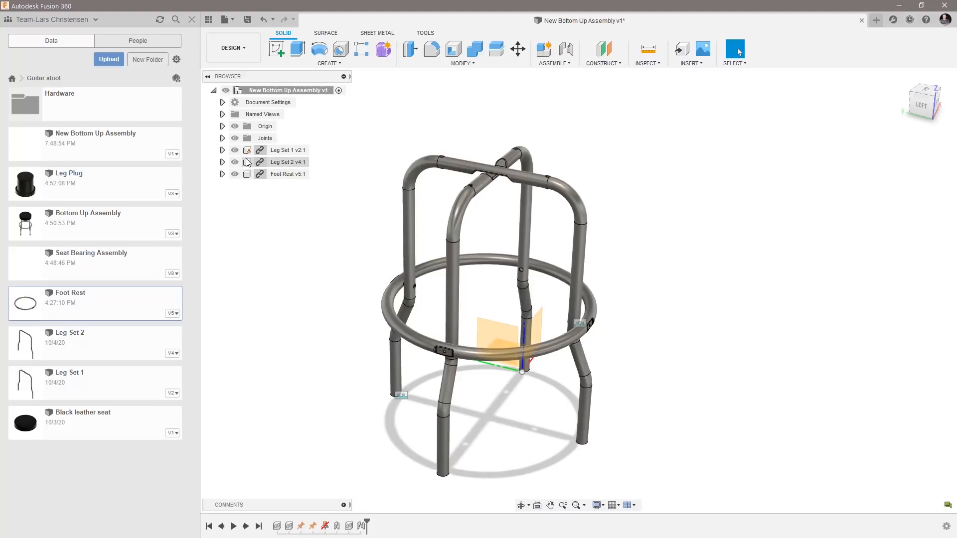
Insert the Seat Bearing Assembly into the assembly, raised about 607 mm along Z above the legs.
right_click(119, 278)
left_click(137, 289)
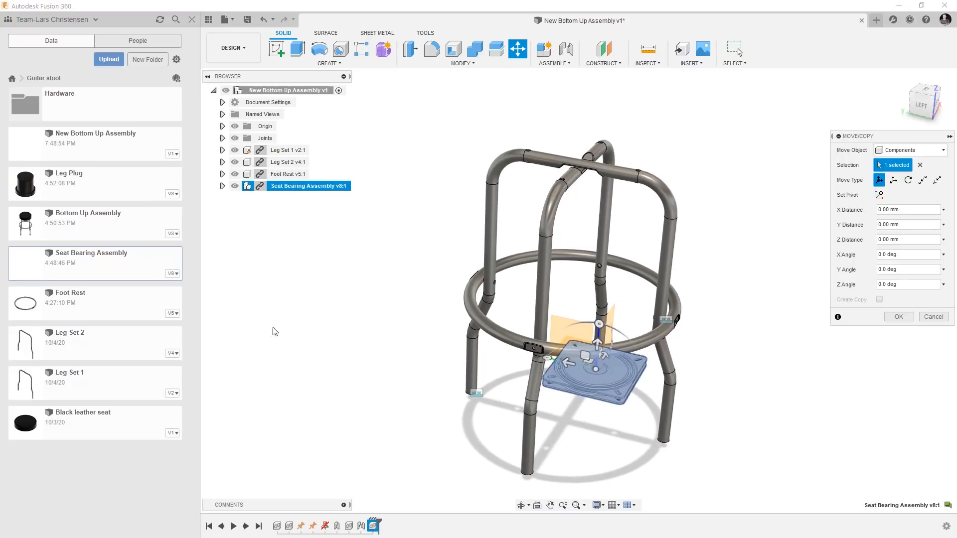
middle_click_drag(627, 400, 544, 404, "shift")
left_click(208, 19)
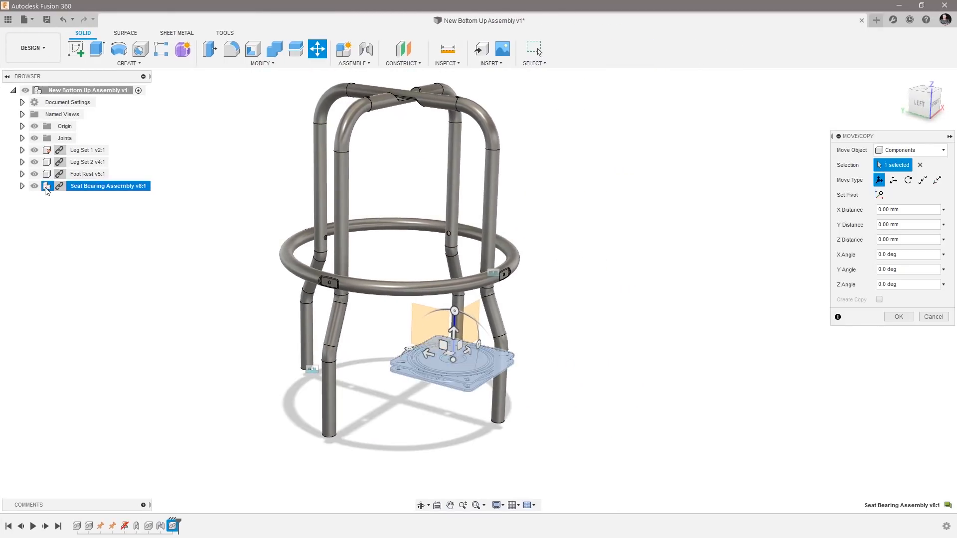
left_click_drag(453, 332, 461, 92)
scroll(431, 182, "down", 5)
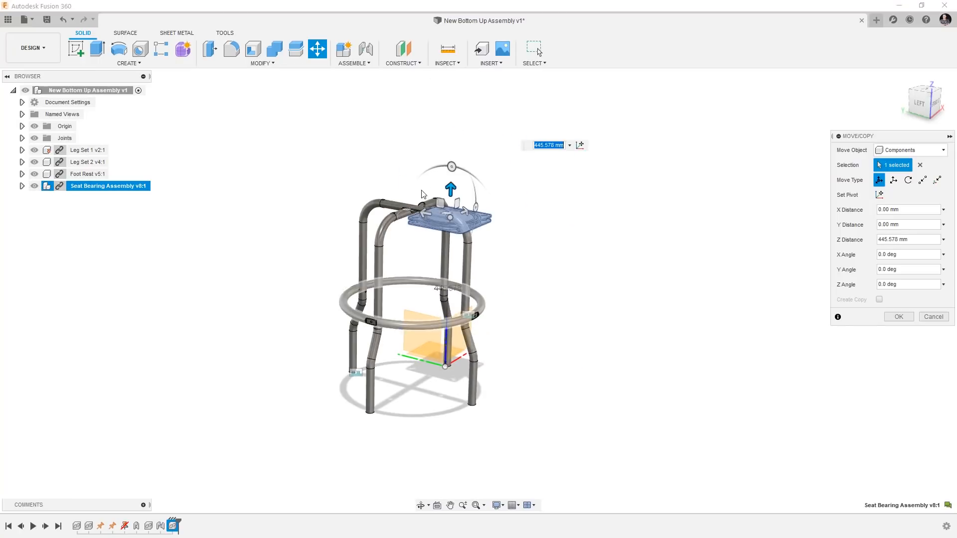
scroll(421, 194, "up", 5)
left_click_drag(464, 222, 464, 132)
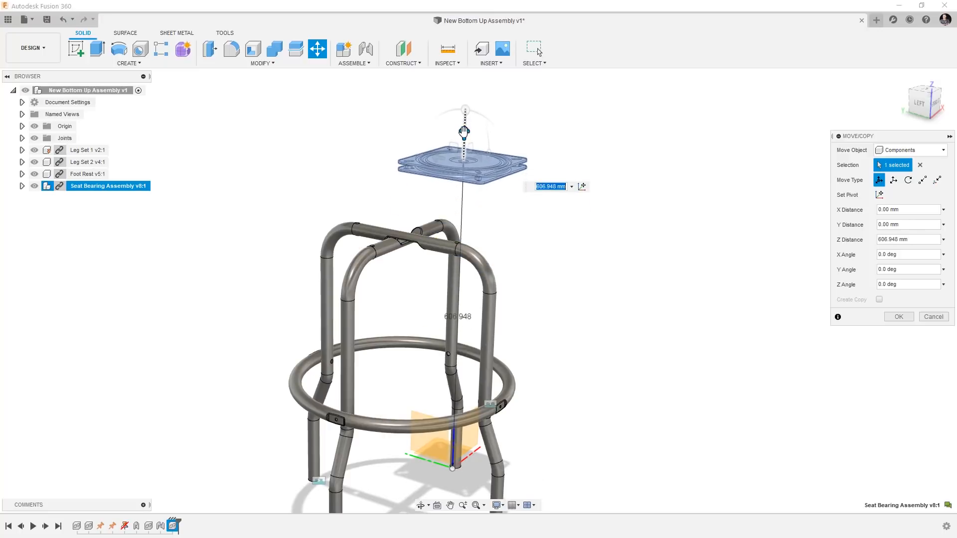
left_click(898, 317)
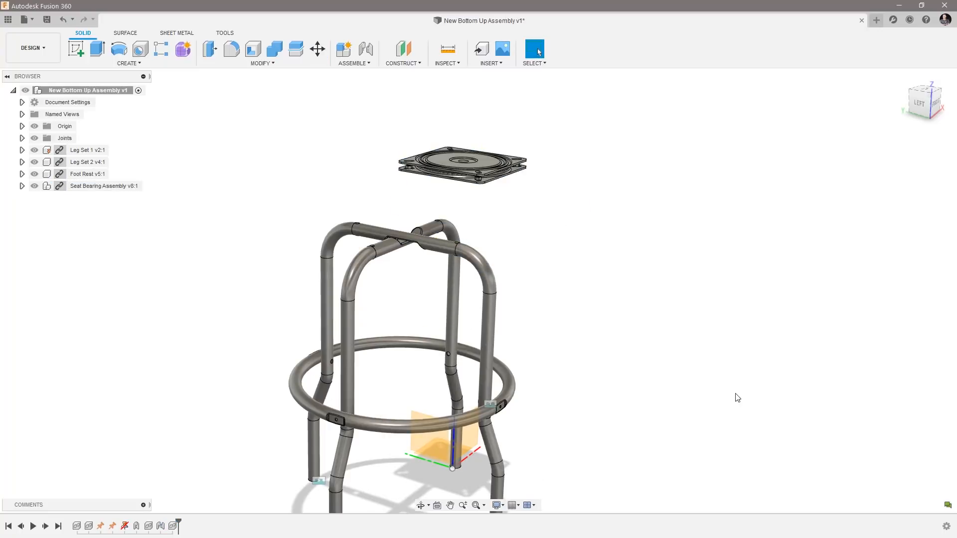
Try a Between Two Faces joint origin using the bottom plate's upper and lower faces with a corner edge snap, and clear the snap and second plane.
scroll(435, 162, "up", 4)
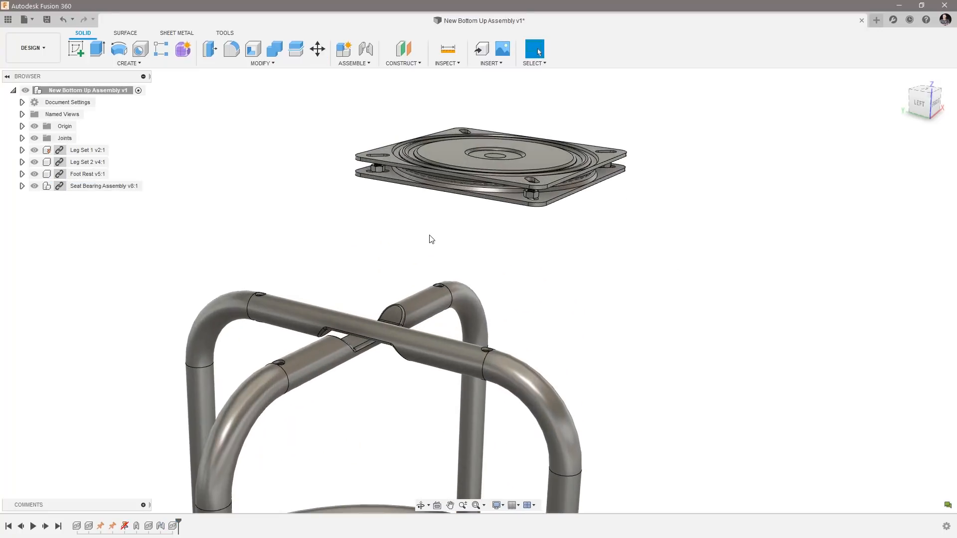
middle_click_drag(468, 238, 562, 258, "shift")
scroll(560, 258, "down", 6)
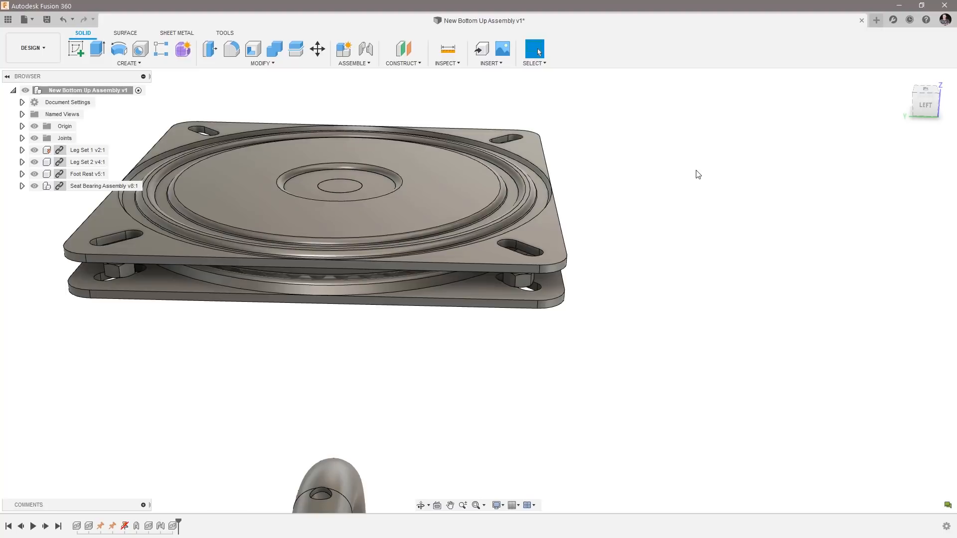
left_click(366, 50)
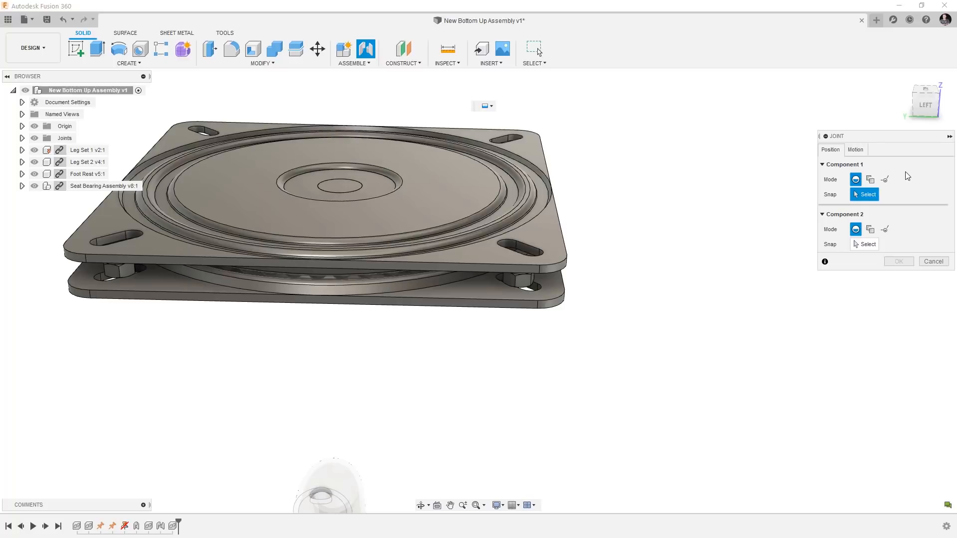
left_click(870, 179)
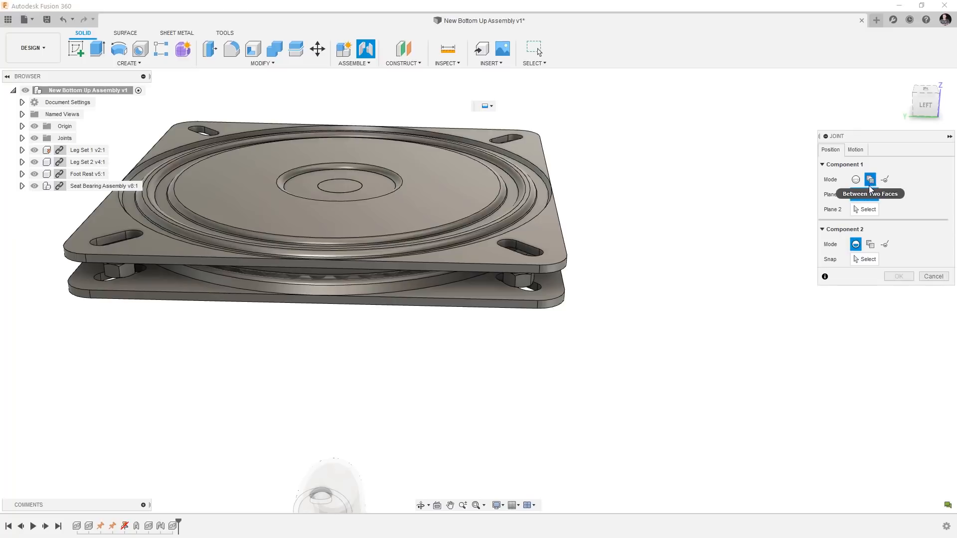
scroll(499, 280, "up", 3)
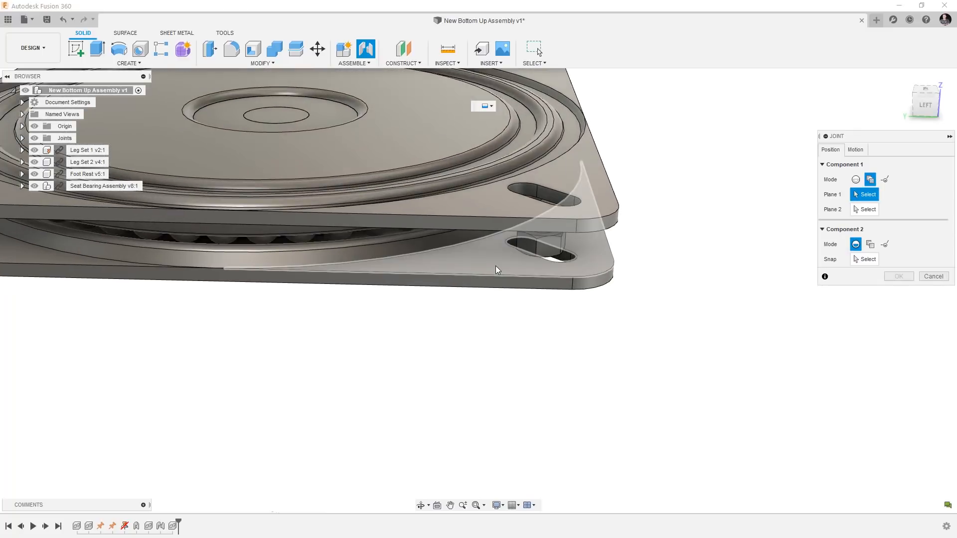
left_click(496, 270)
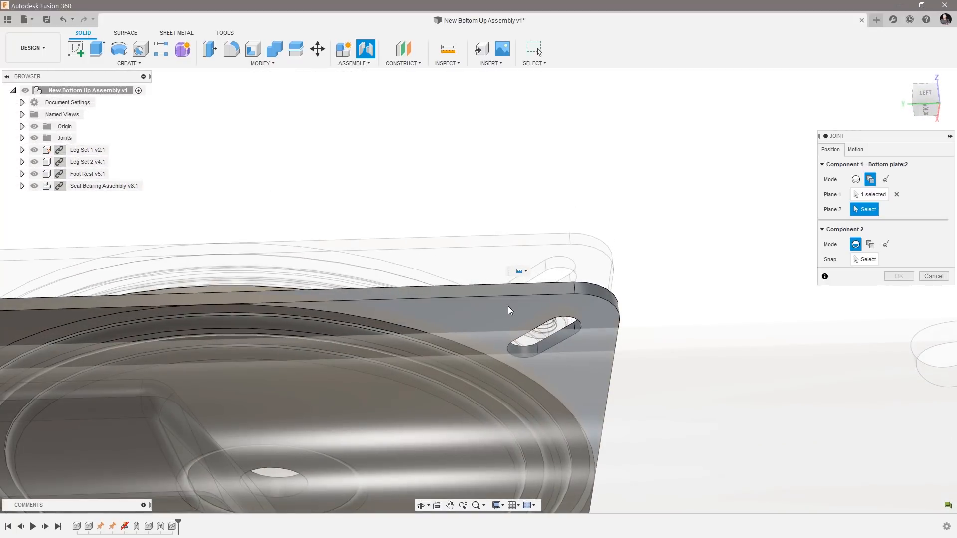
left_click(514, 308)
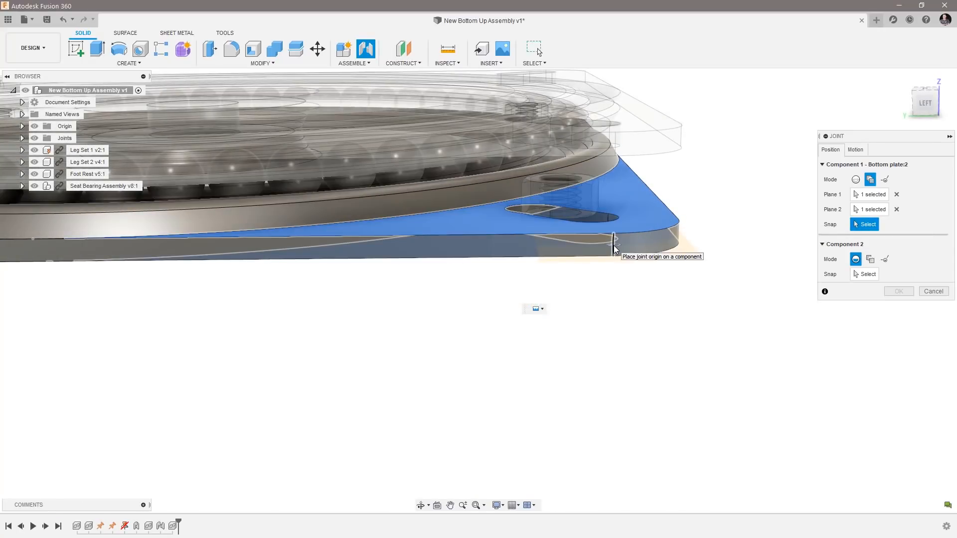
left_click(614, 247)
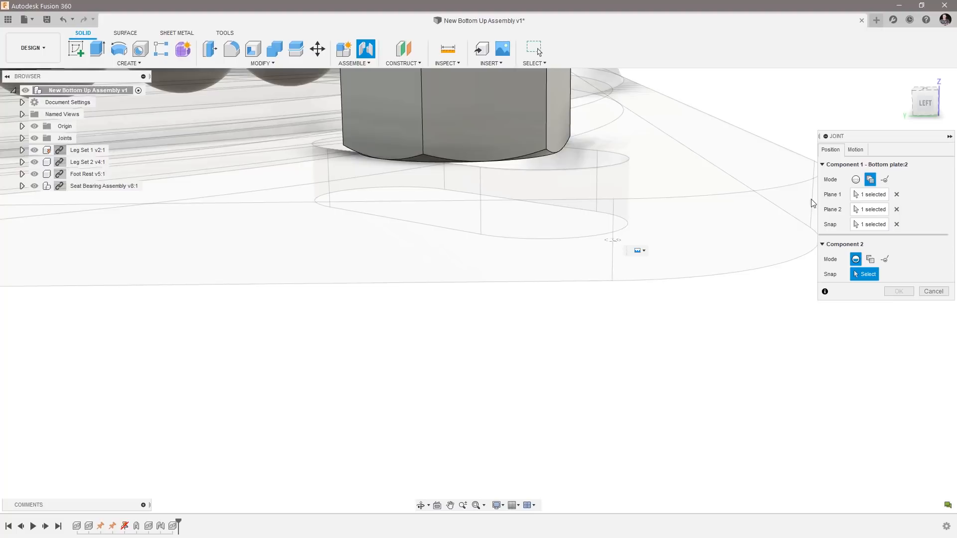
left_click(896, 224)
left_click(897, 208)
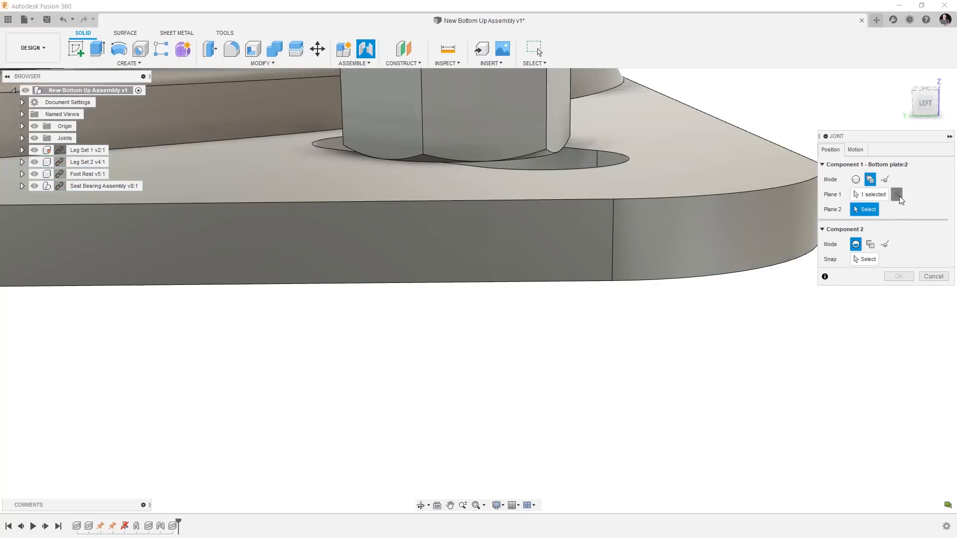
Try a Simple joint origin at the upper corner vertex of the bearing's bottom plate, and cancel the joint.
left_click(856, 179)
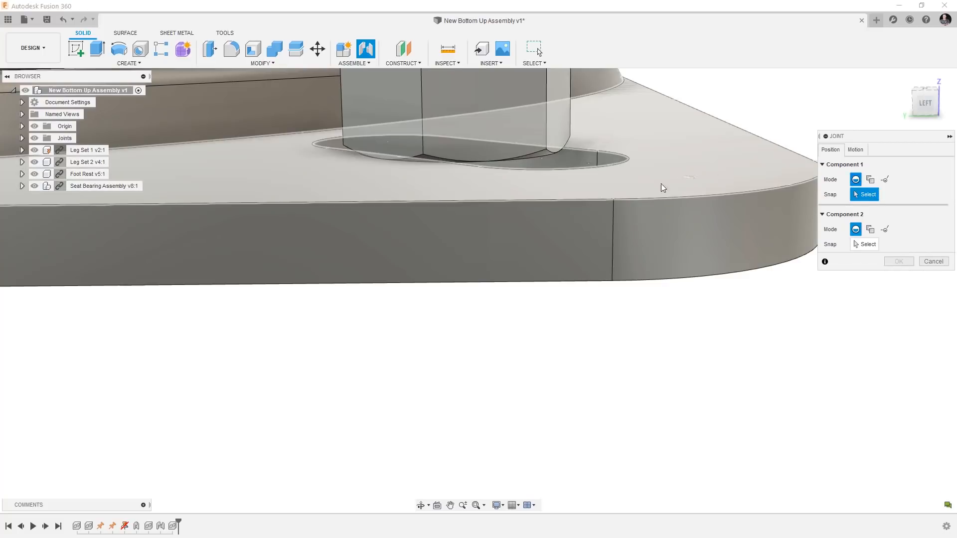
left_click(617, 199)
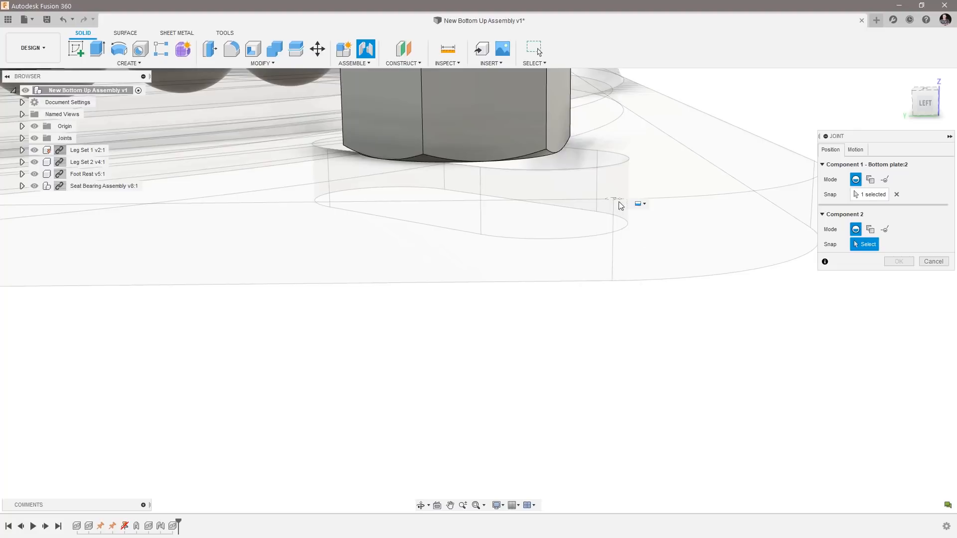
left_click(933, 261)
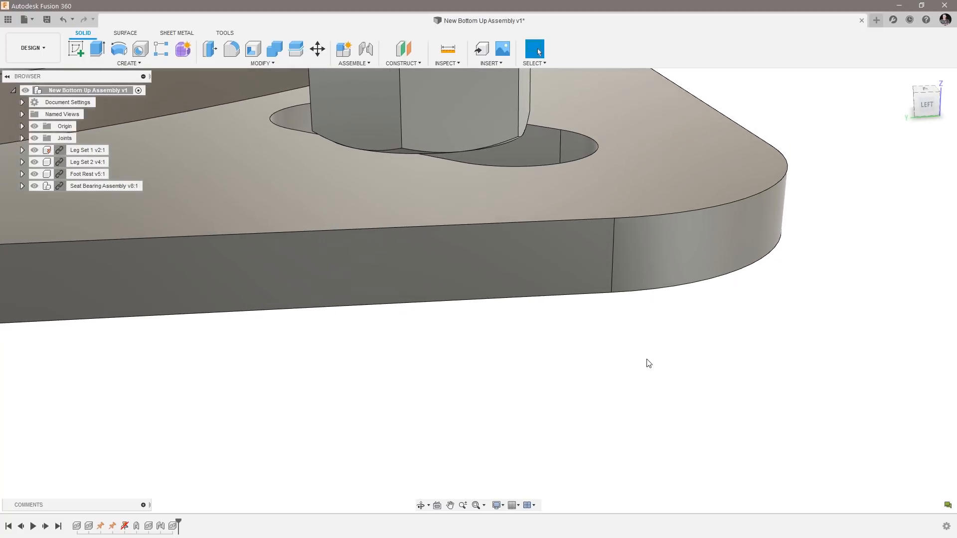
Try a Two Edge Intersection joint origin from two adjacent upper edges of the bearing's bottom plate, and cancel the joint.
left_click(366, 48)
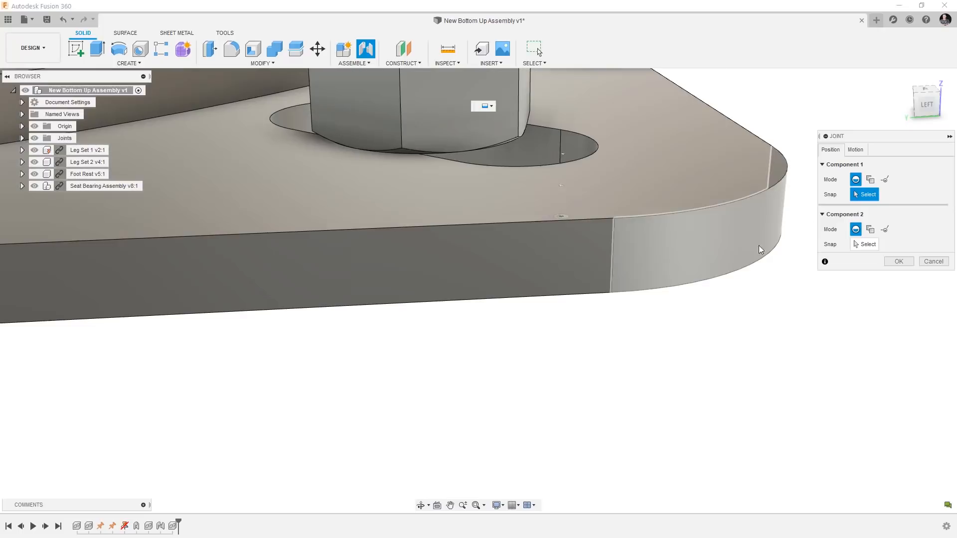
left_click(885, 181)
scroll(843, 294, "down", 3)
middle_click_drag(842, 293, 793, 312, "shift")
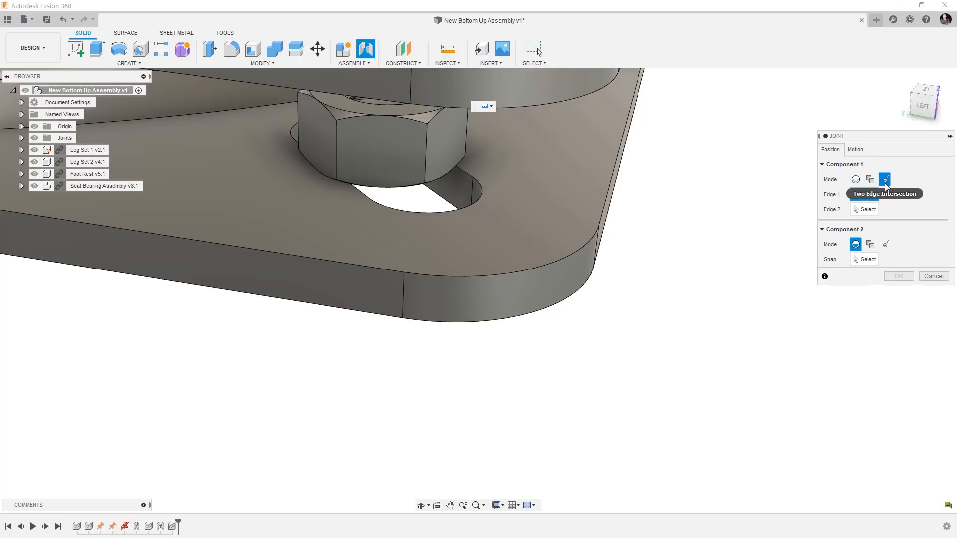
left_click(365, 264)
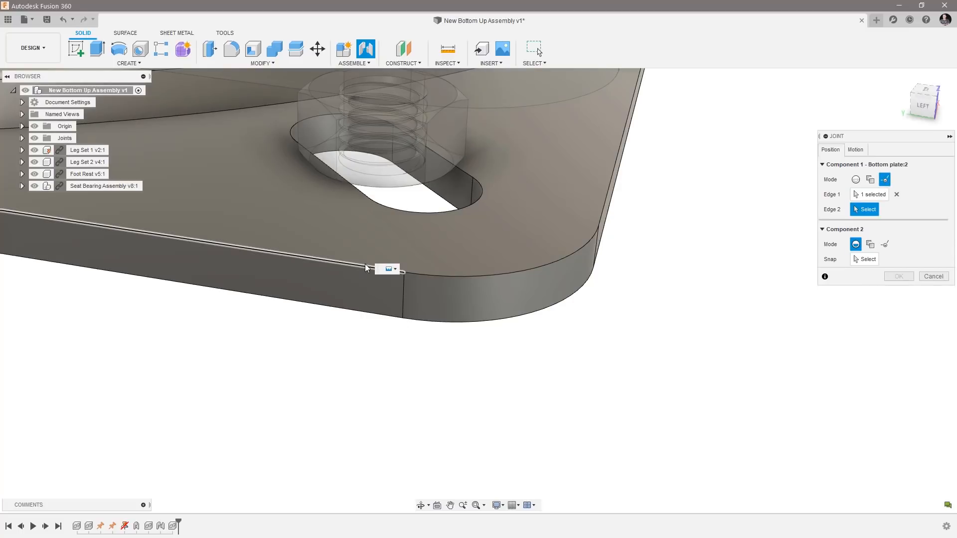
left_click(608, 196)
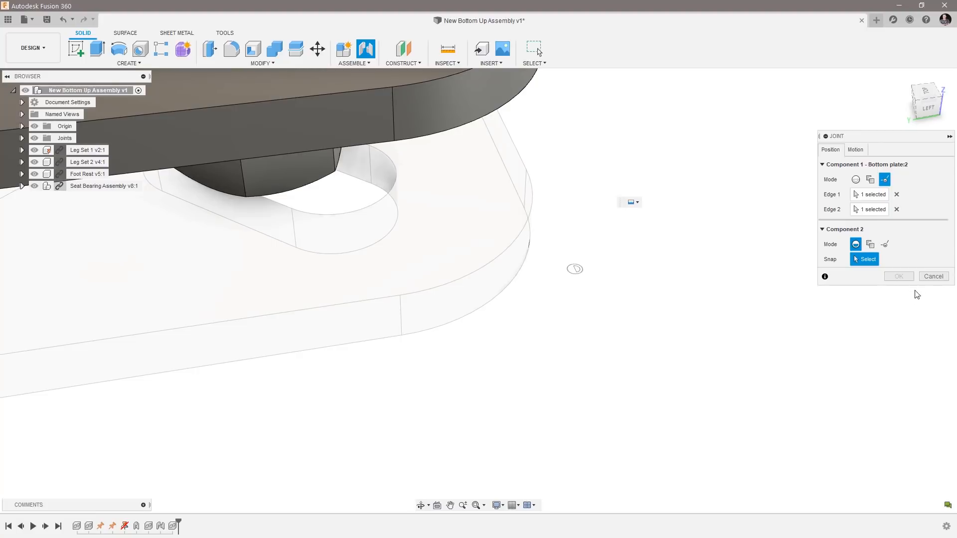
left_click(930, 277)
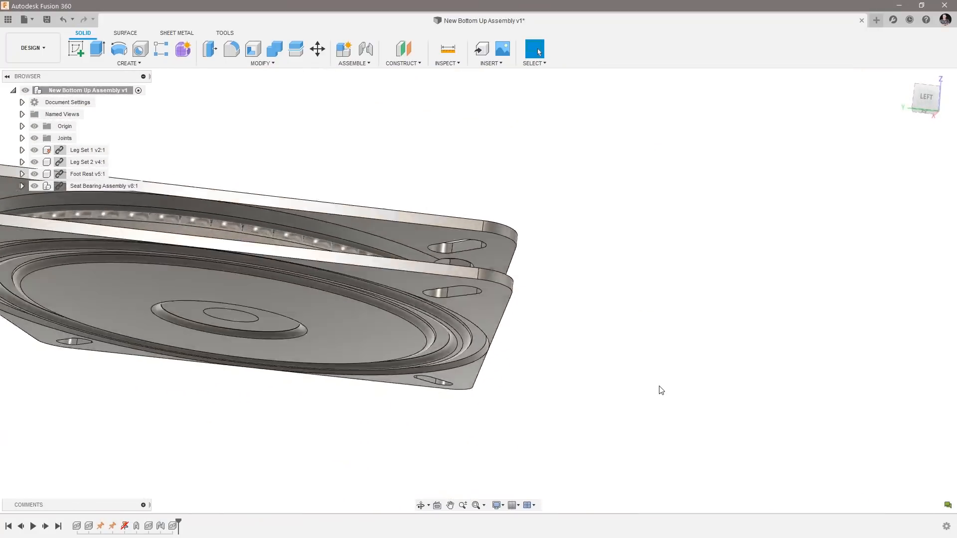
left_click(364, 64)
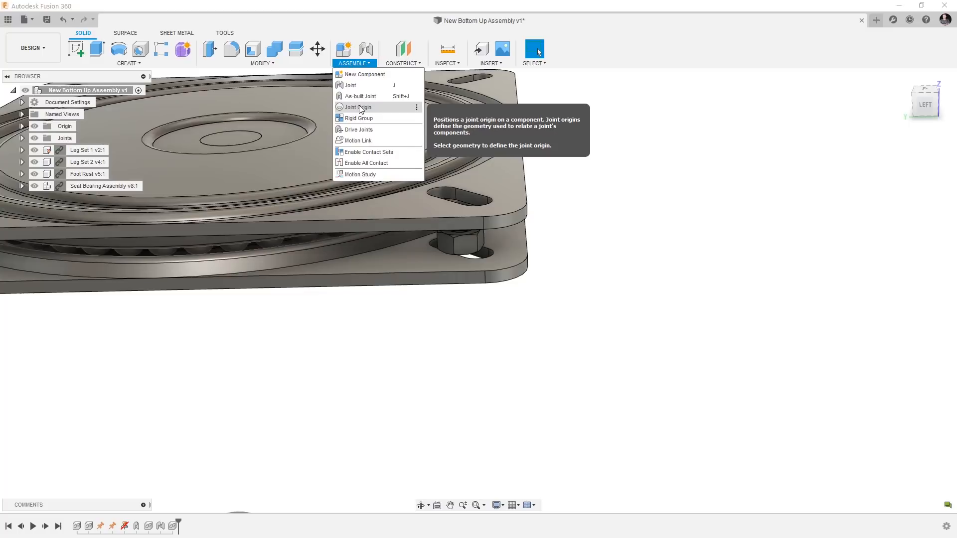
left_click(688, 259)
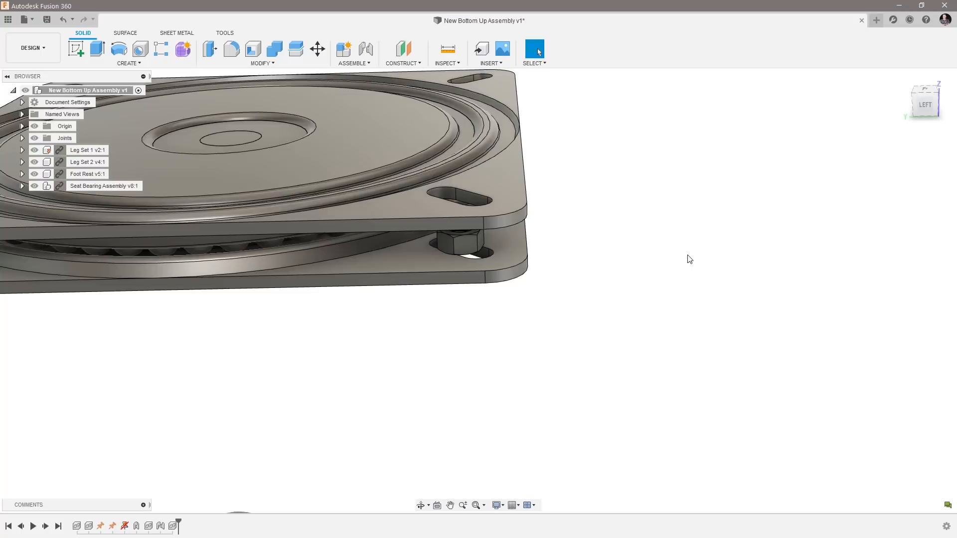
Try a joint whose first origin is the midpoint of a straight slot edge on the underside of the bearing's bottom plate.
scroll(688, 259, "down", 3)
middle_click_drag(688, 258, 339, 265, "shift")
scroll(532, 277, "up", 4)
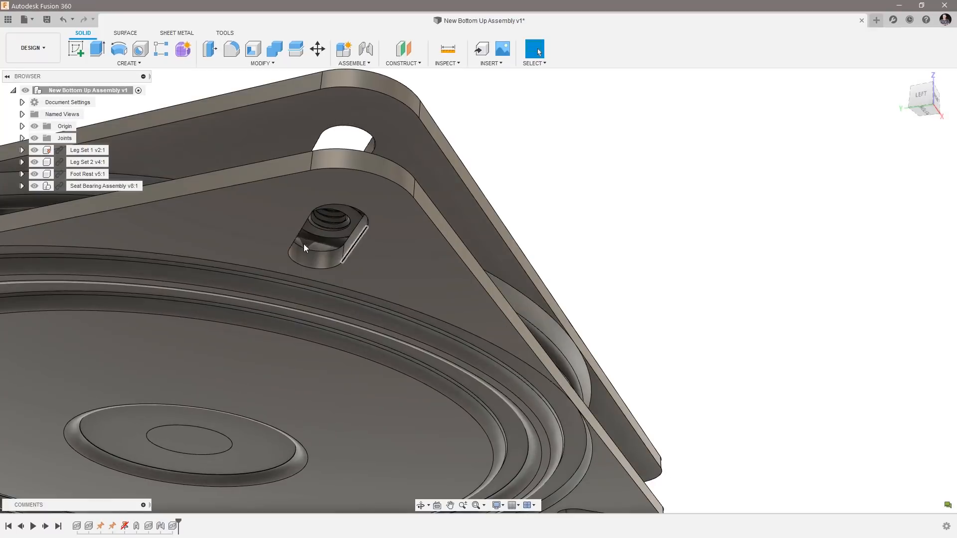
middle_click_drag(422, 318, 449, 378, "shift")
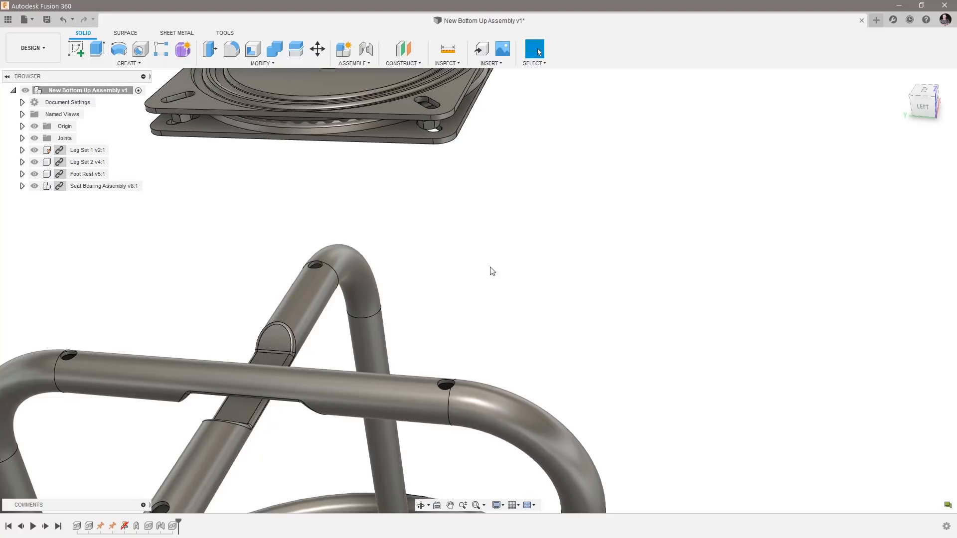
left_click(368, 50)
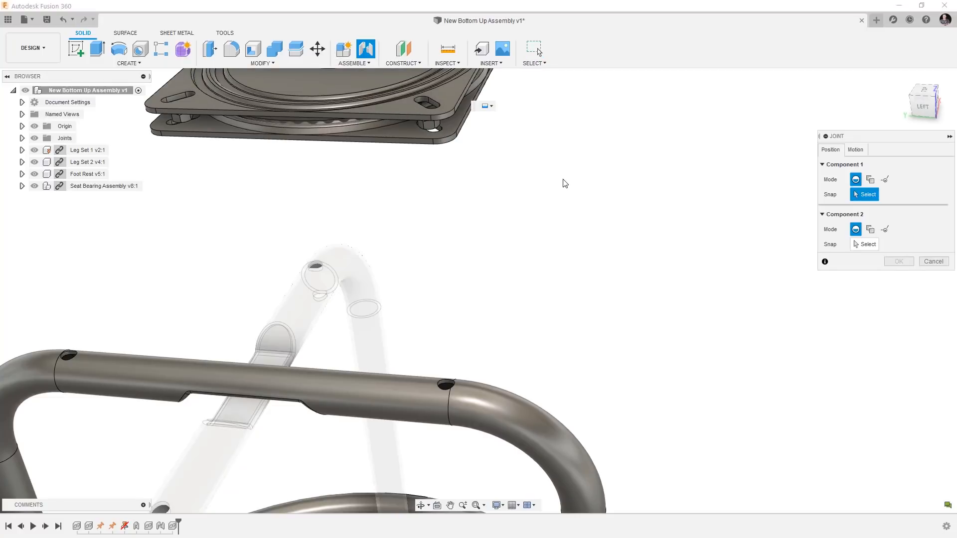
middle_click_drag(564, 185, 621, 267, "shift")
scroll(578, 242, "up", 5)
scroll(653, 202, "up", 2)
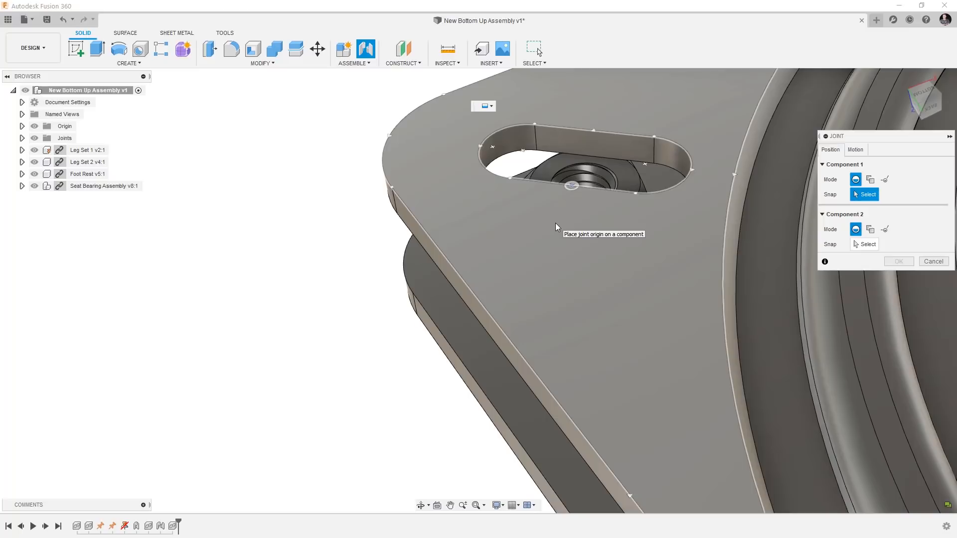
left_click(571, 187)
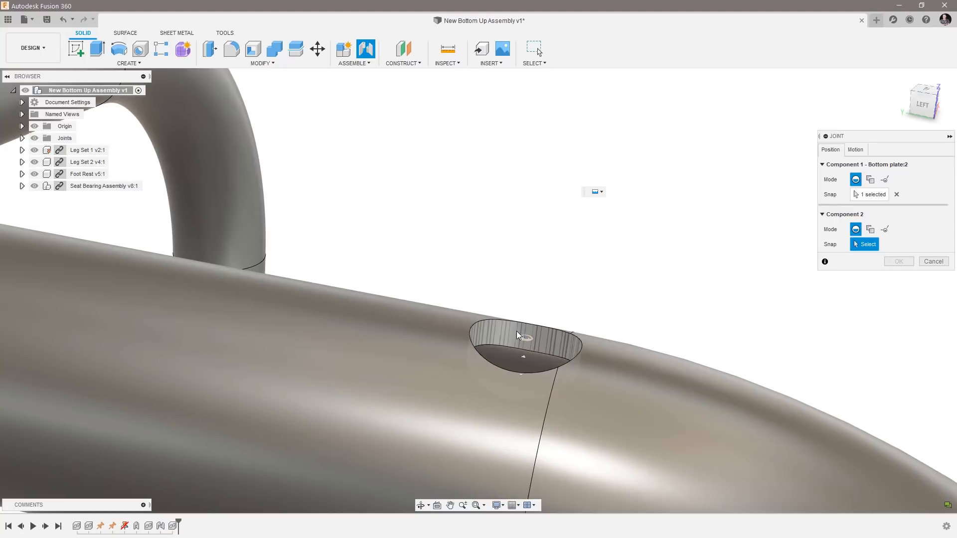
Try placing the joint's second origin at the Leg Set 2 tube hole with a 4 mm X offset, and cancel the joint.
left_click(524, 338)
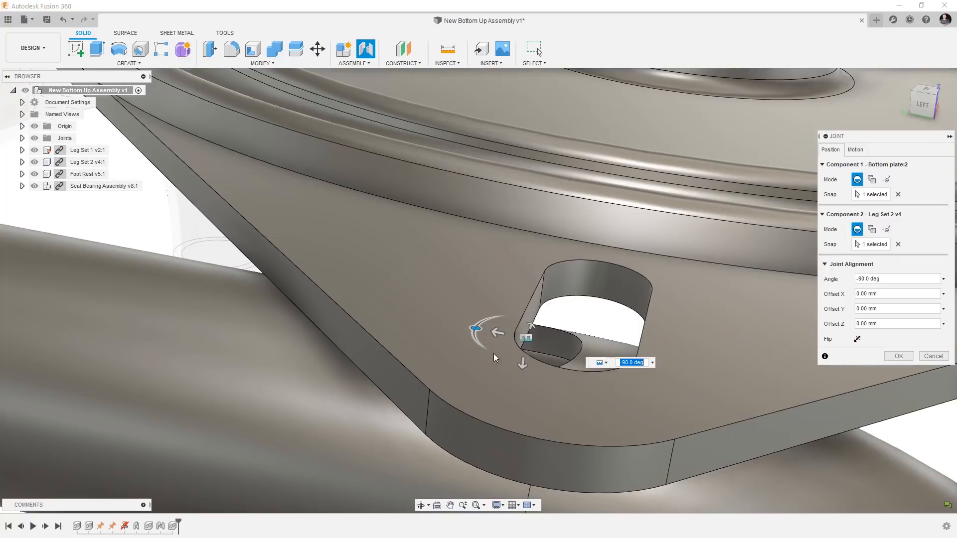
left_click_drag(495, 335, 466, 326)
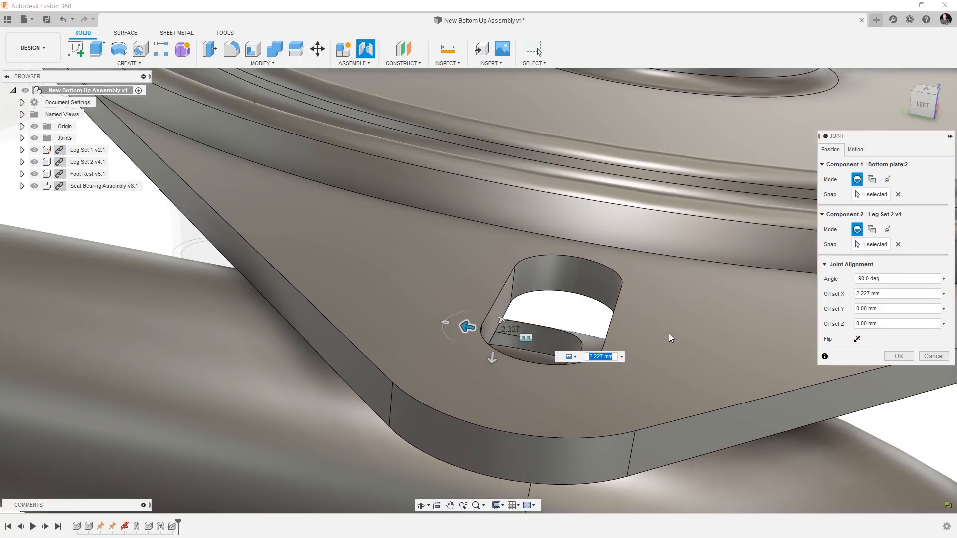
type("4")
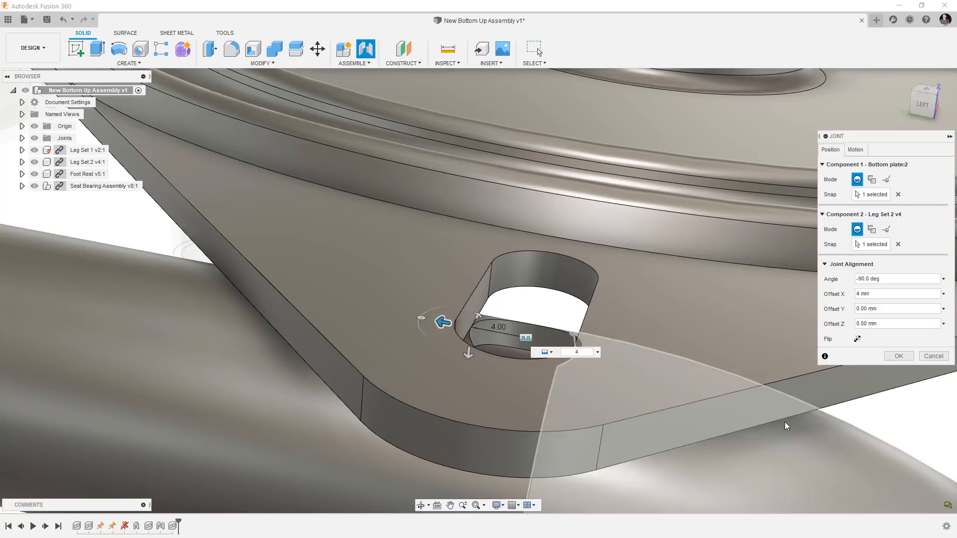
left_click(930, 355)
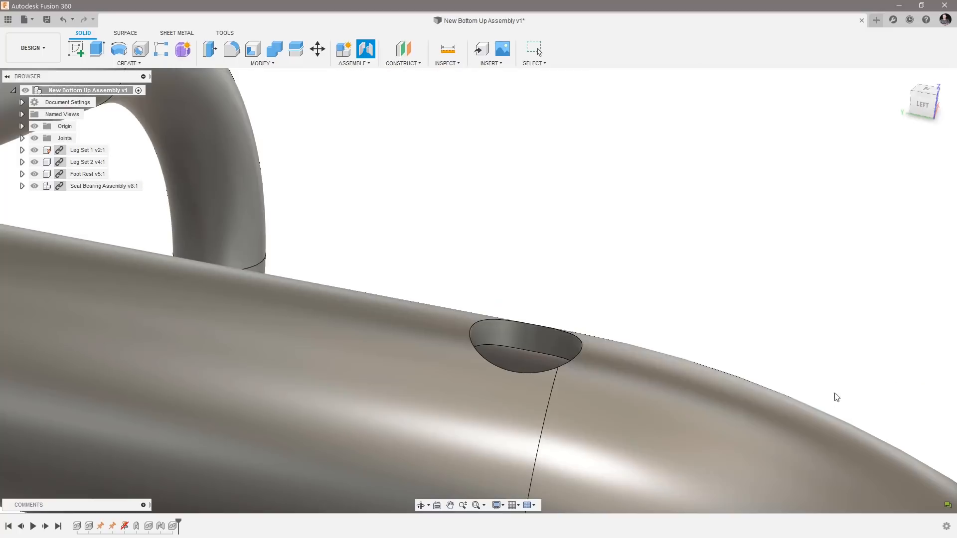
Open the Seat Bearing Assembly design from the Guitar stool project in its own document and hide the project's file list.
scroll(514, 252, "up", 4)
middle_click_drag(514, 252, 507, 302, "shift")
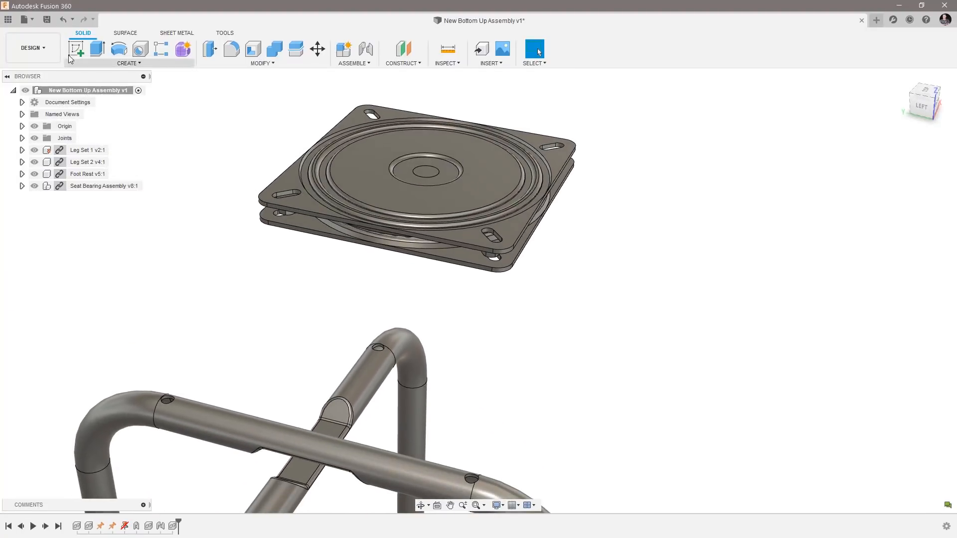
left_click(7, 21)
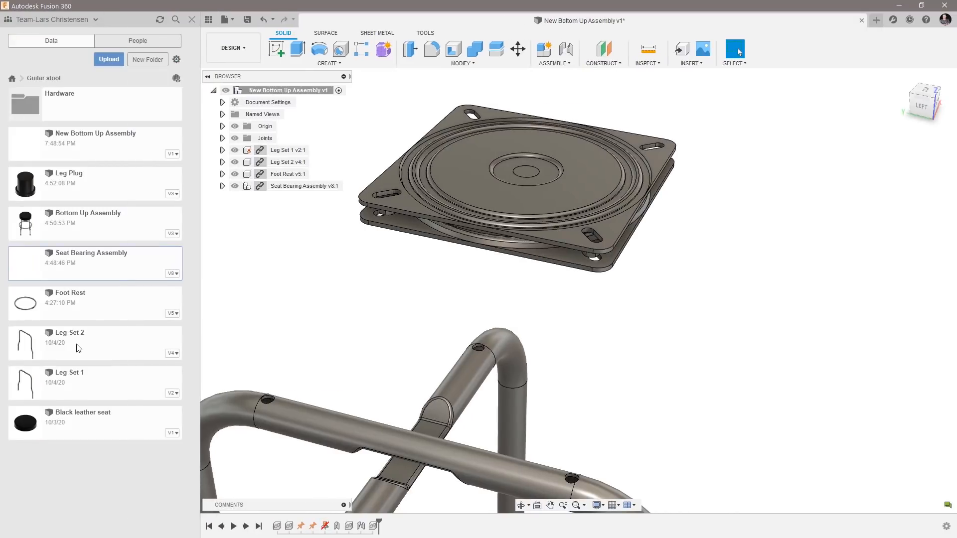
double_click(108, 267)
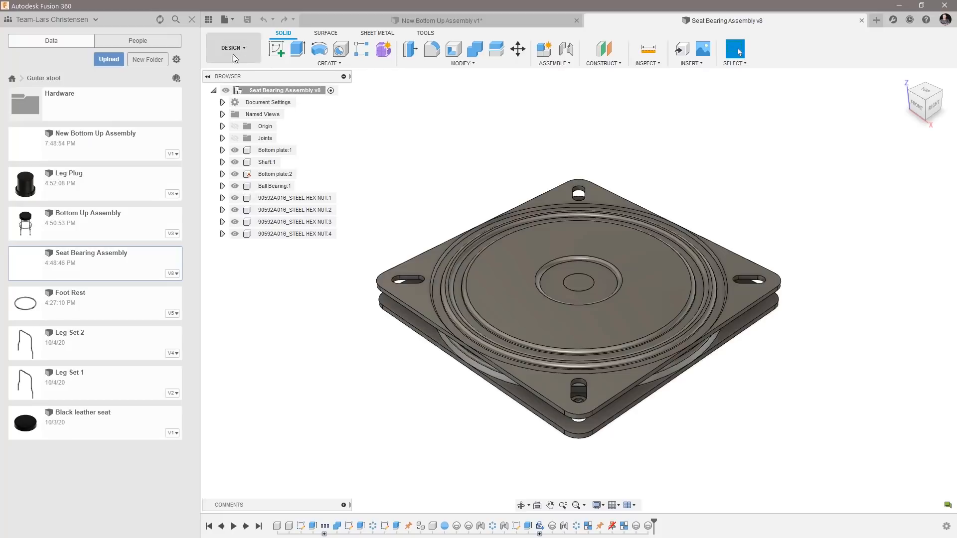
left_click(192, 20)
Activate the Bottom plate:2 component and make its joint origins visible.
middle_click_drag(358, 376, 468, 381, "shift")
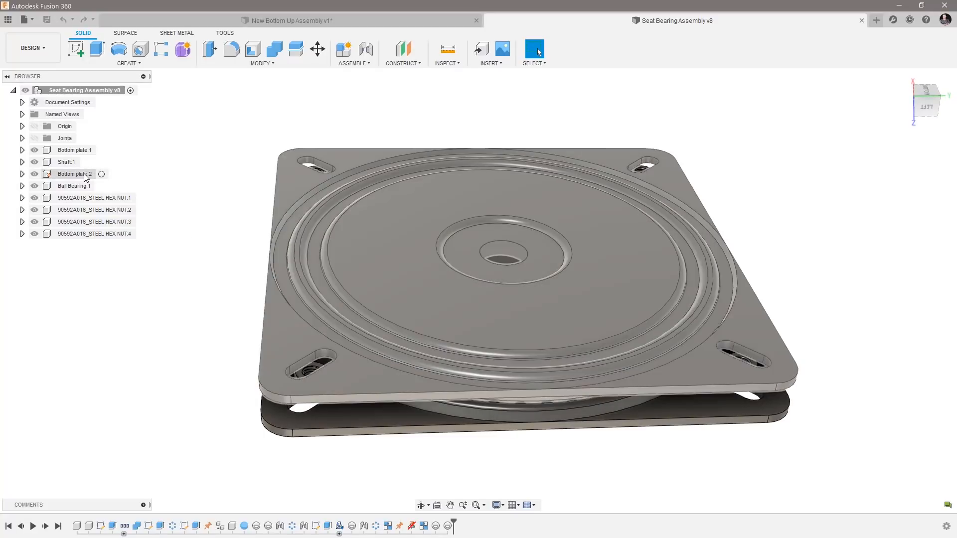
left_click(89, 175)
left_click(103, 174)
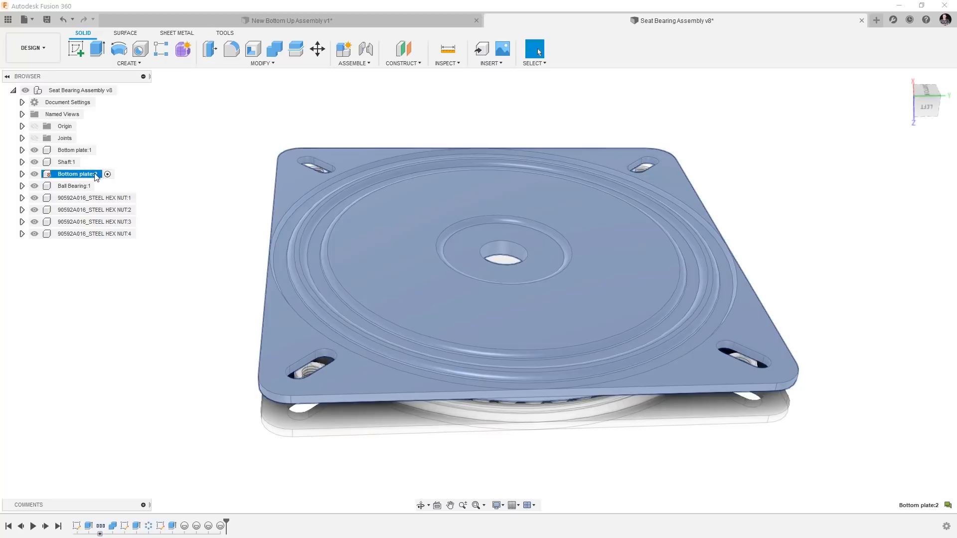
left_click(23, 175)
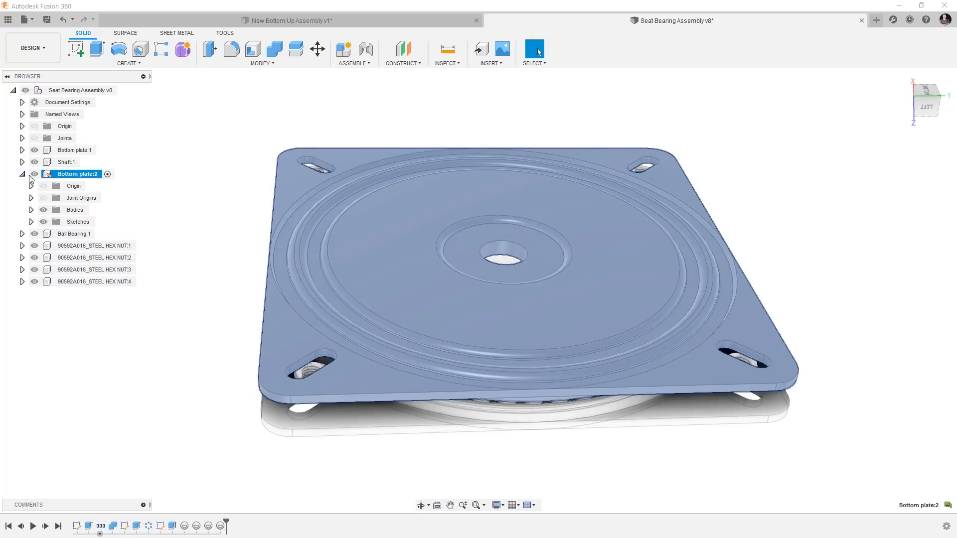
left_click(44, 199)
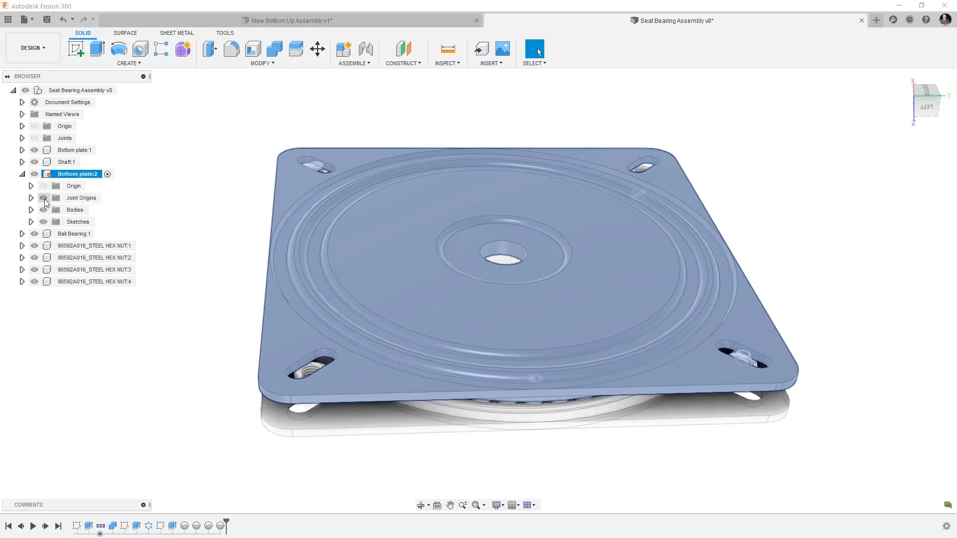
Delete the existing joint origins of Bottom plate:2 in two diagonally opposite corner slots.
left_click(313, 166)
key("Delete")
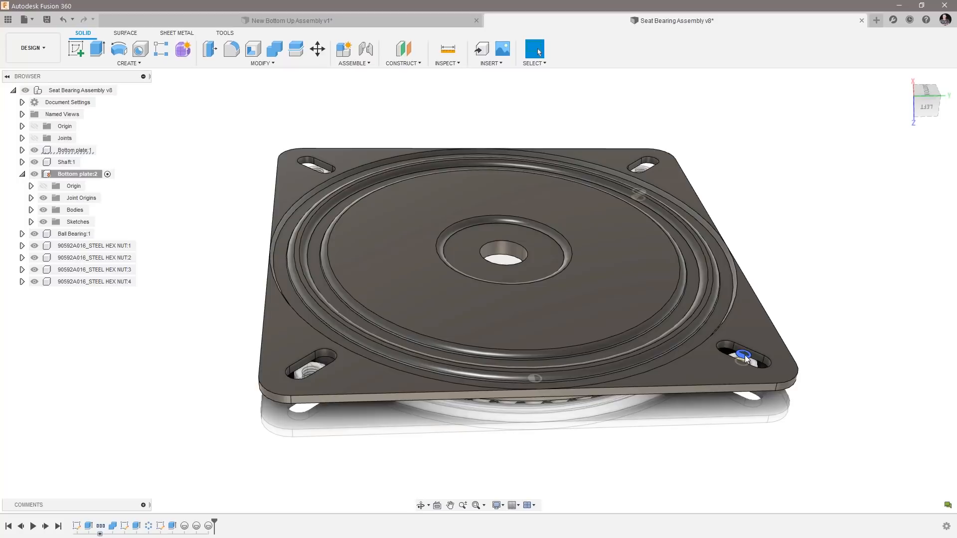
left_click(745, 358)
key("Delete")
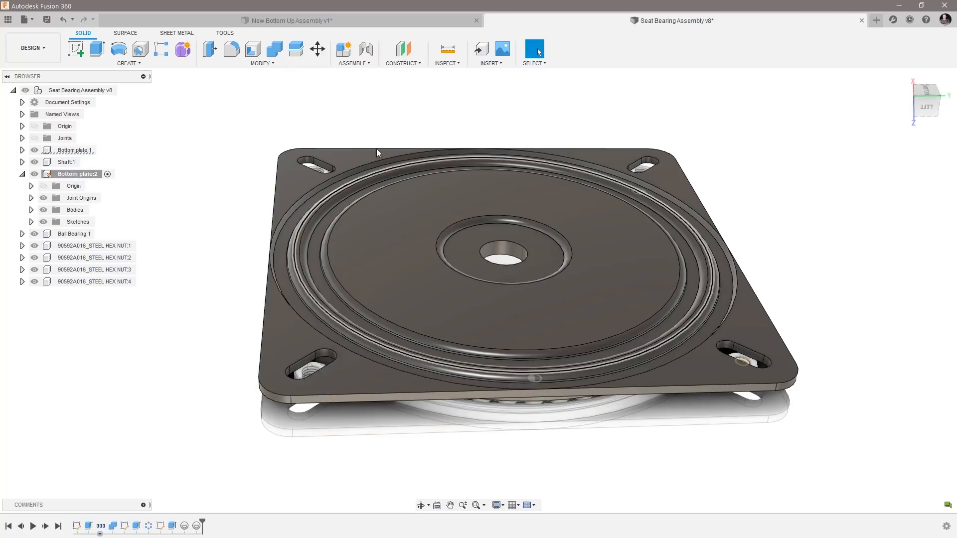
Add a joint origin to Bottom plate:2 at the midpoint of one corner slot's straight edge, with a Y offset of -4 mm.
scroll(391, 130, "up", 5)
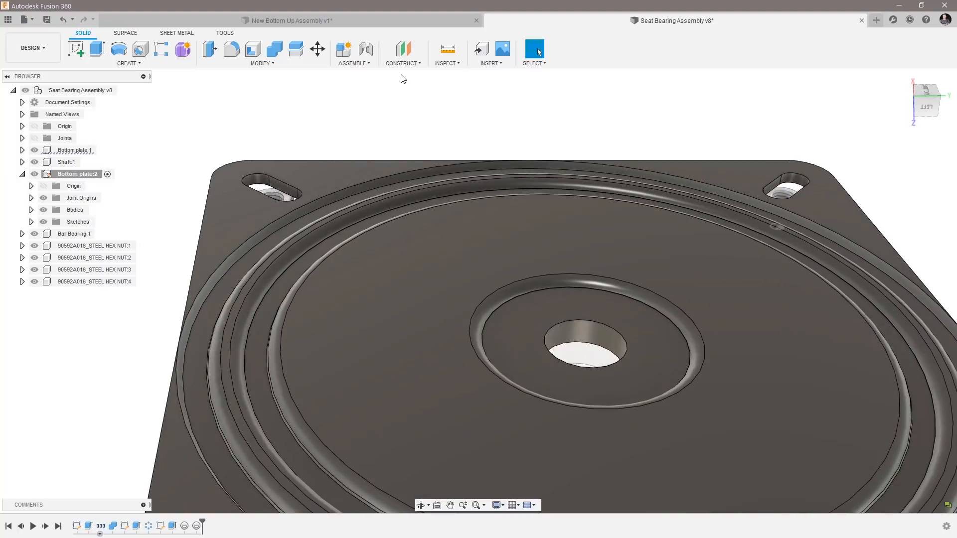
left_click(360, 64)
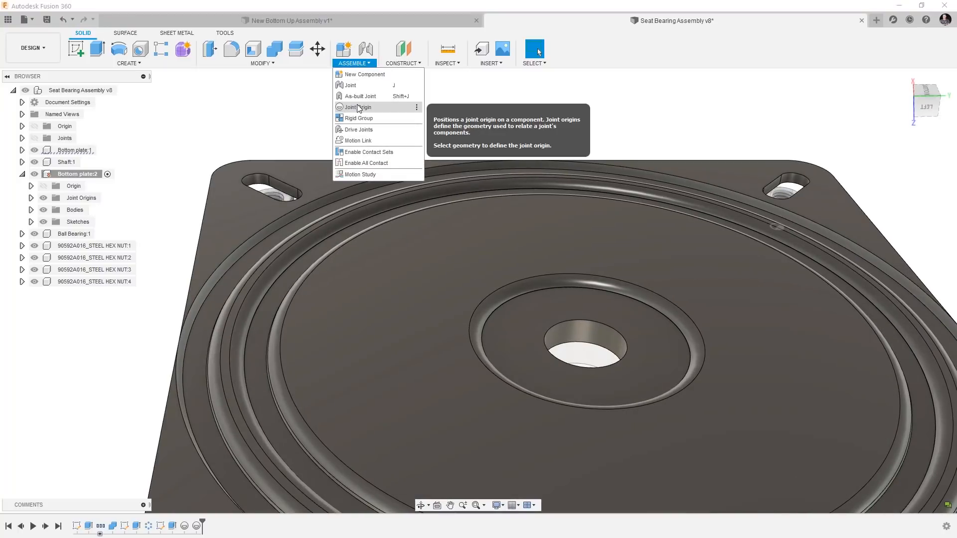
left_click(363, 109)
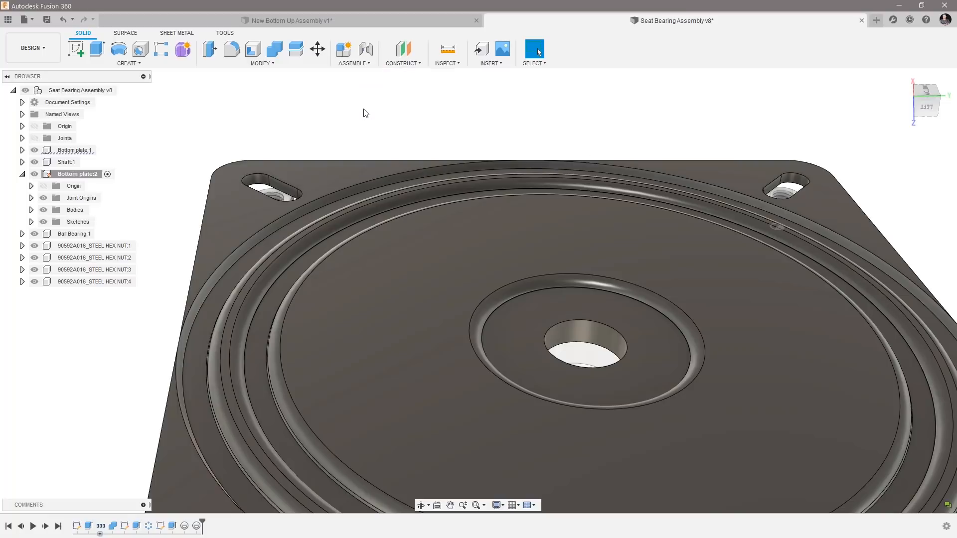
scroll(209, 145, "up", 5)
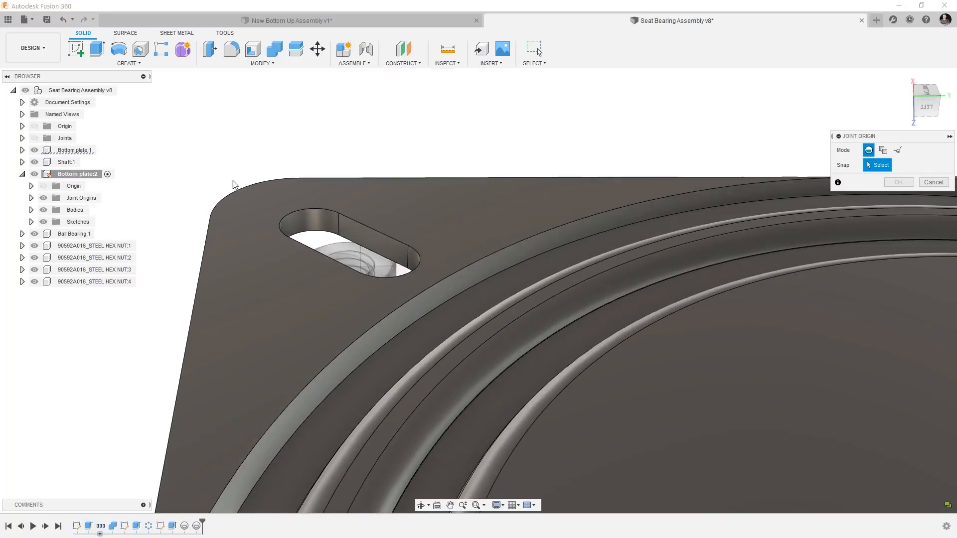
left_click(319, 259)
left_click_drag(302, 264, 322, 261)
type("-4")
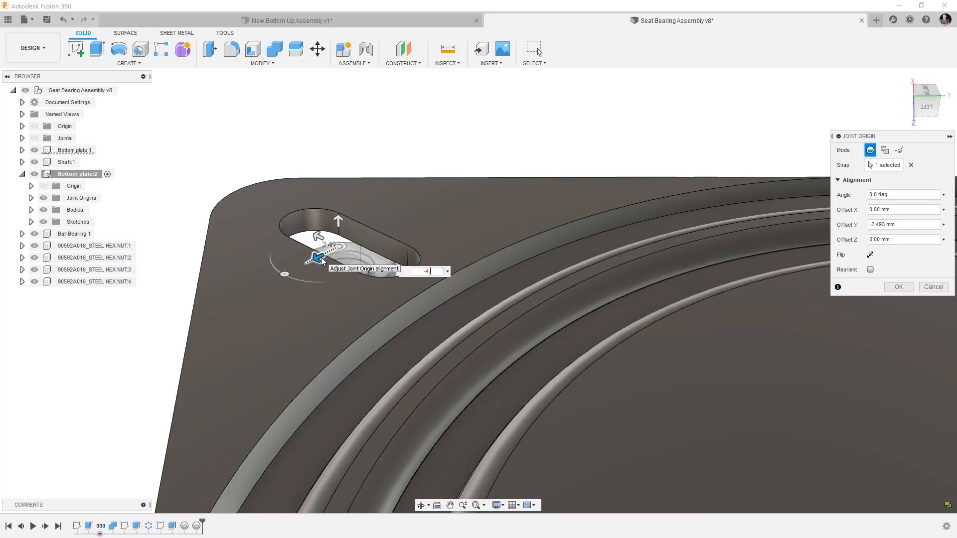
key("Return")
key("Return")
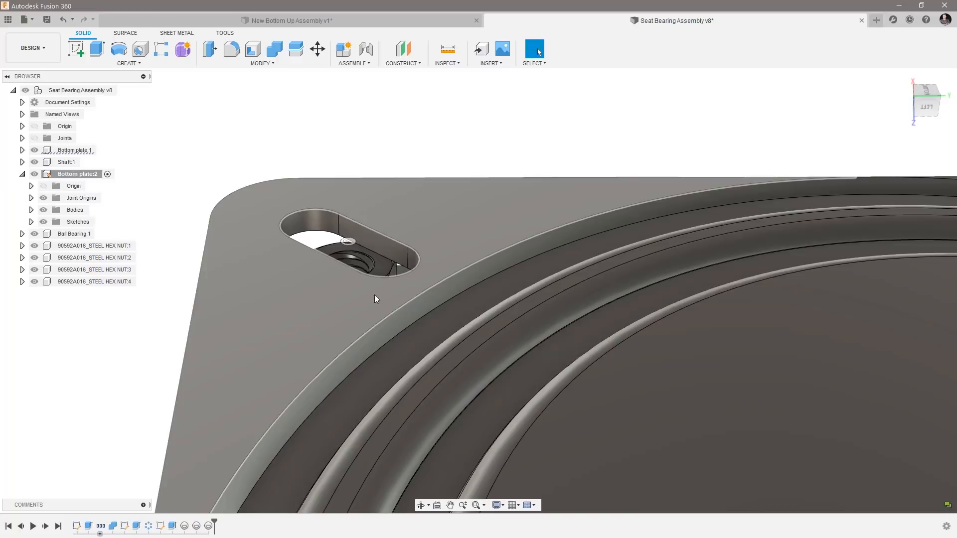
middle_click_drag(343, 289, 318, 292, "shift")
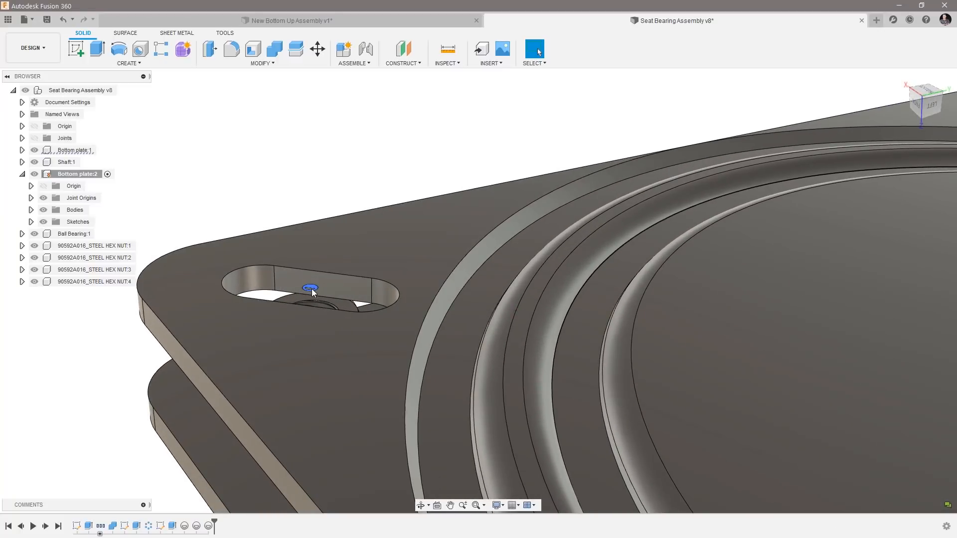
scroll(309, 342, "down", 6)
middle_click_drag(319, 348, 667, 428, "shift")
scroll(538, 438, "up", 10)
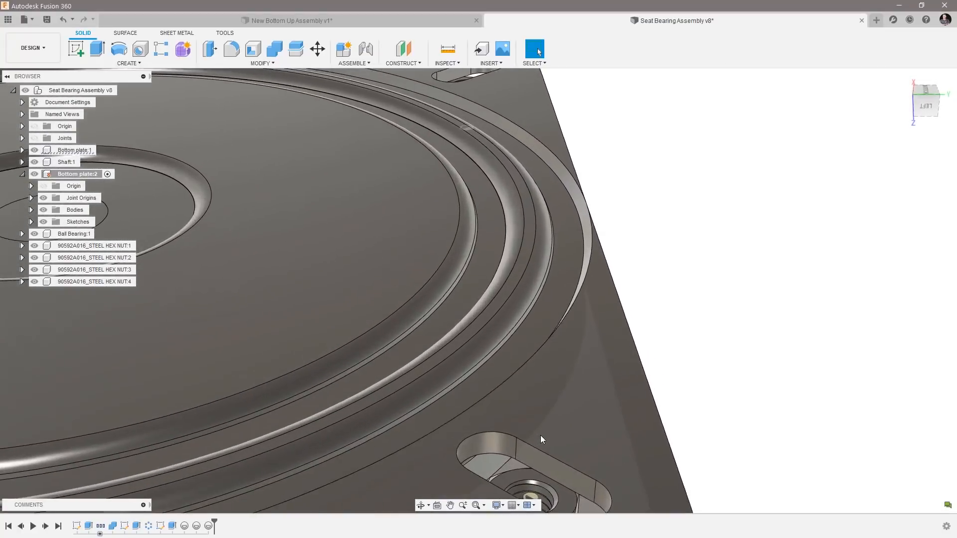
right_click(804, 263)
left_click(809, 220)
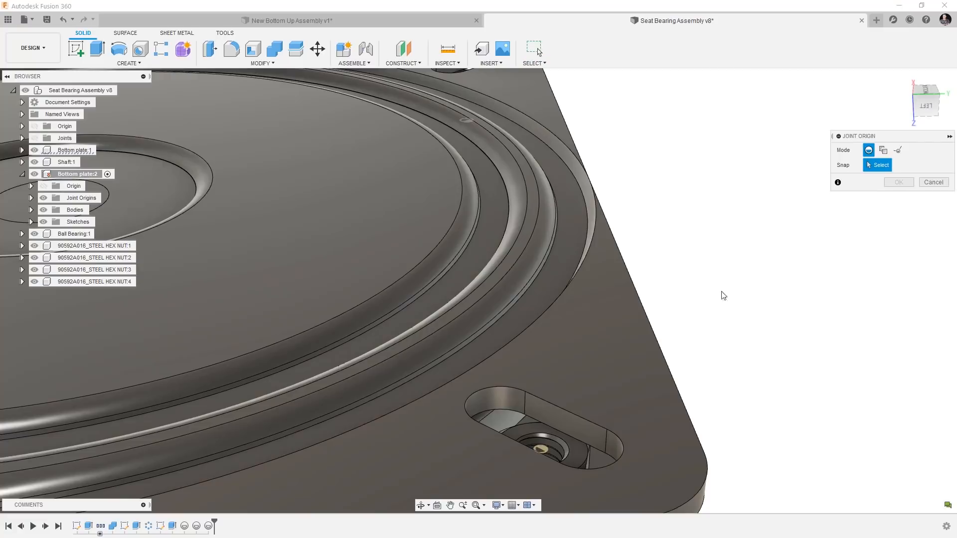
left_click(566, 406)
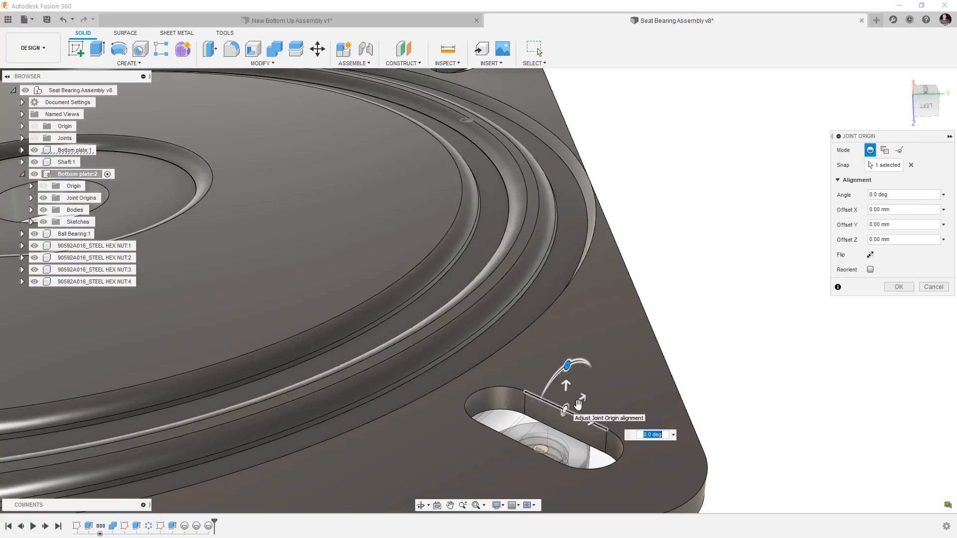
left_click(945, 288)
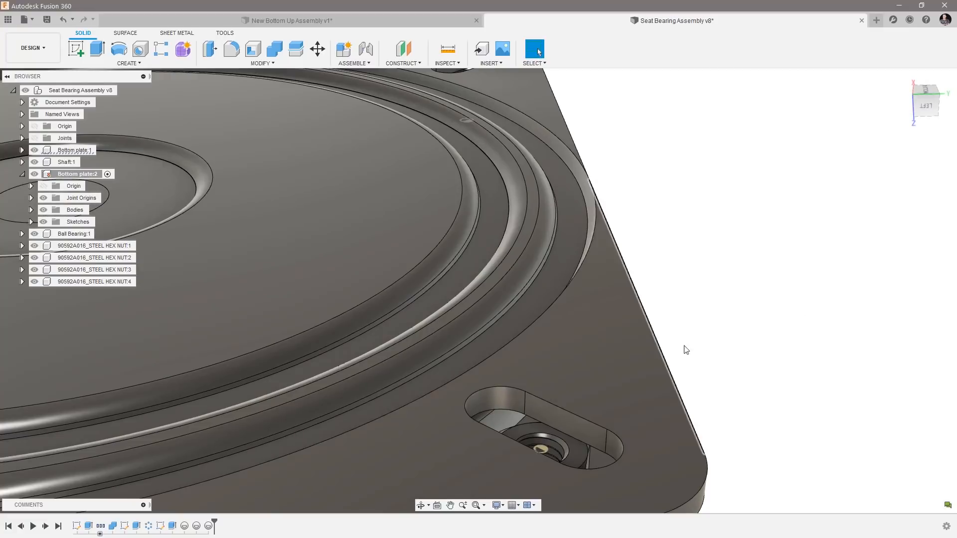
Add a joint origin at the straight edge midpoint of the diagonally opposite slot with a -4 mm Y offset, and collapse Bottom plate:2's contents.
right_click(730, 288)
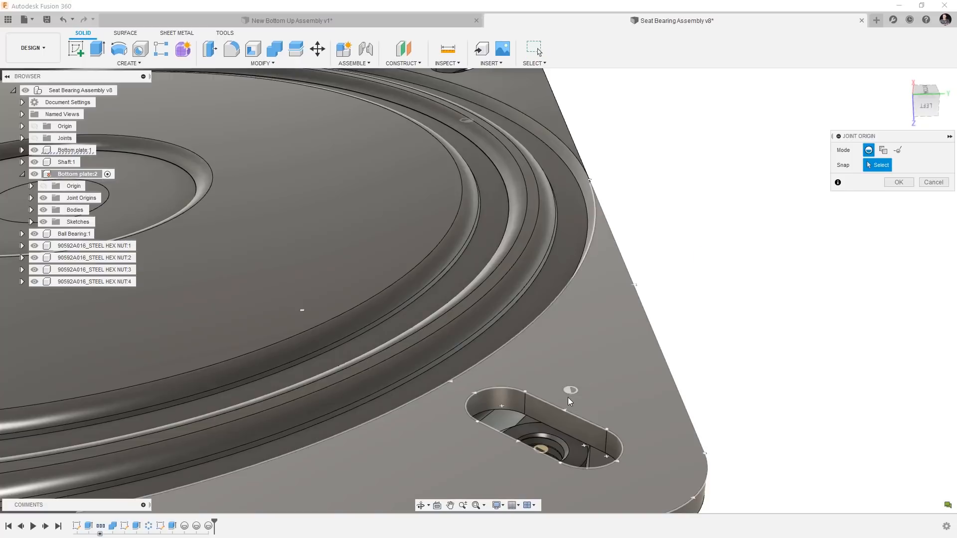
left_click(566, 407)
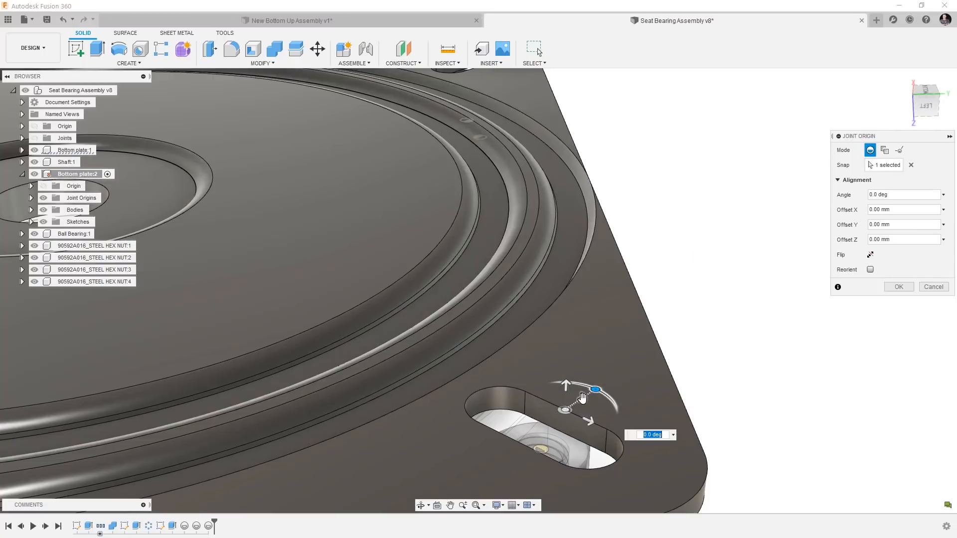
left_click_drag(582, 397, 563, 410)
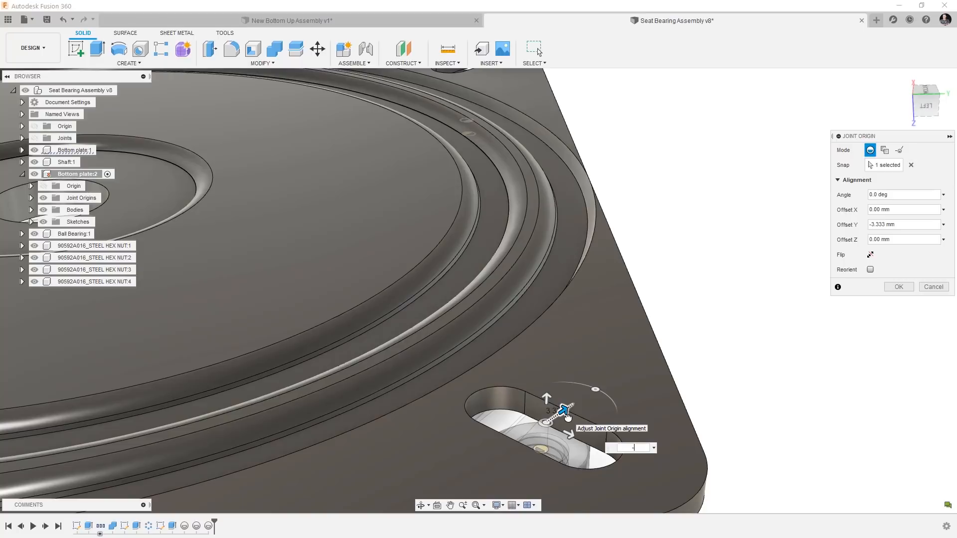
type("-4")
key("Return")
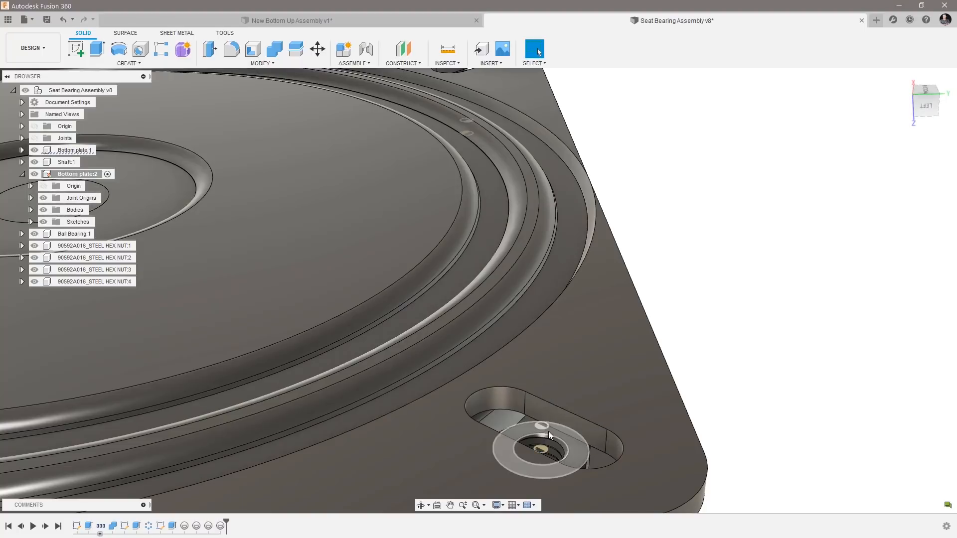
scroll(548, 426, "down", 5)
middle_click_drag(546, 428, 587, 366, "shift")
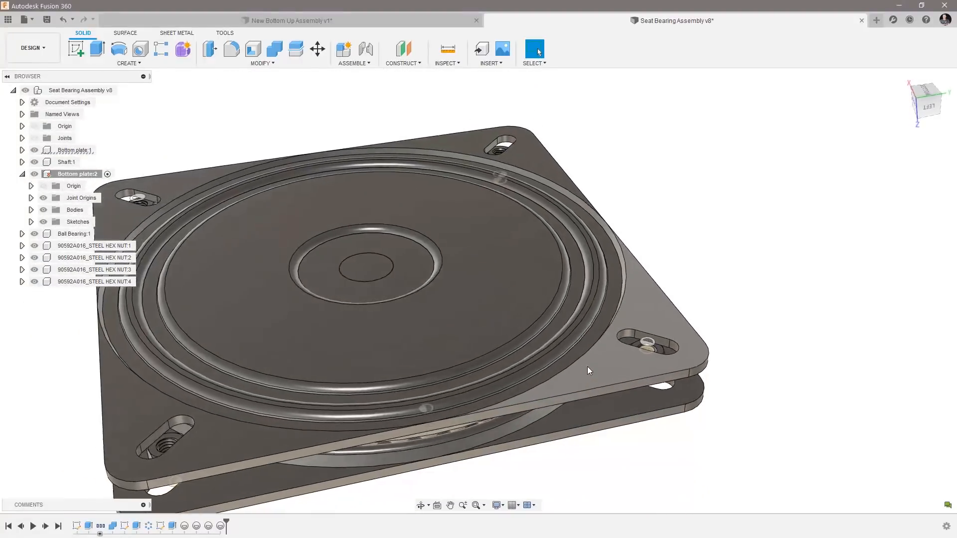
left_click(22, 174)
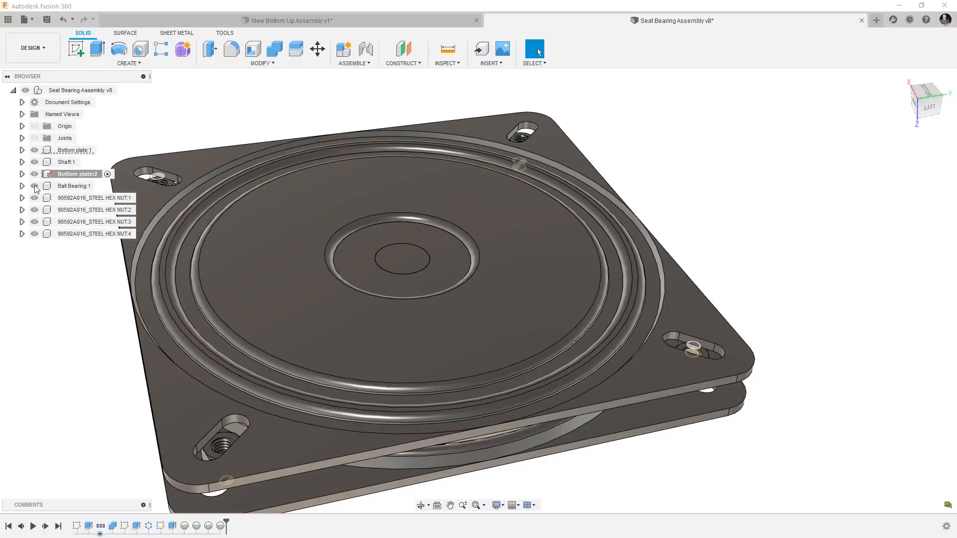
Reactivate the top-level Seat Bearing Assembly and save it with the version description "Added Joint Origin".
left_click(46, 175)
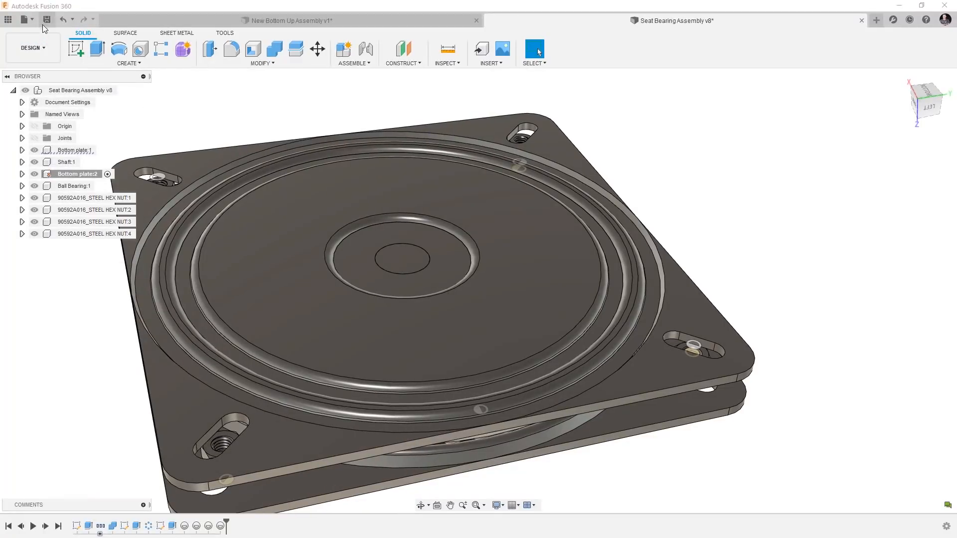
left_click(58, 90)
left_click(123, 90)
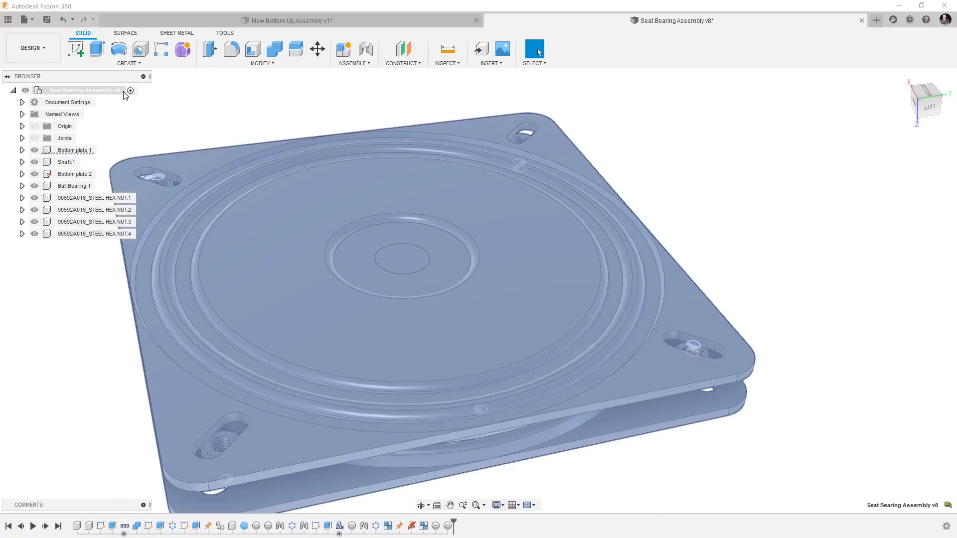
left_click(47, 19)
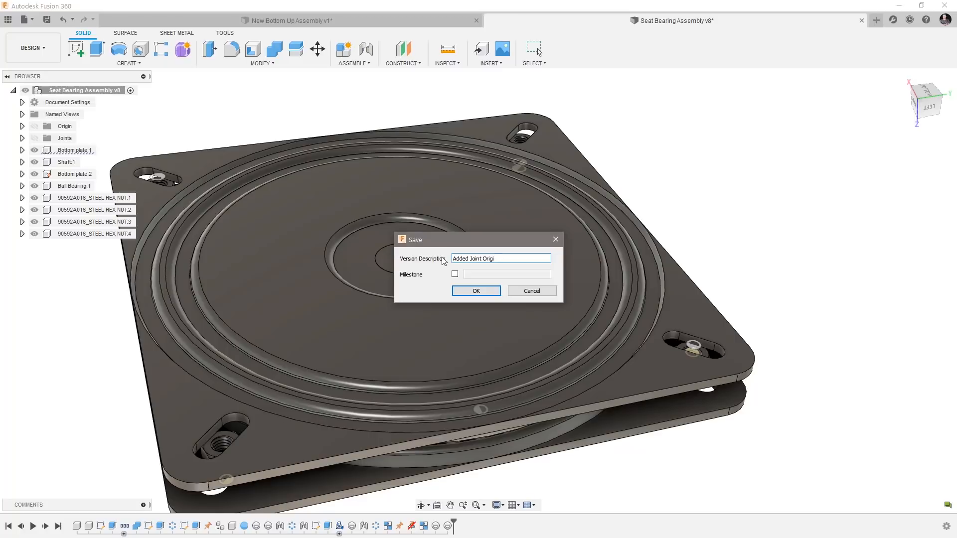
left_click(477, 292)
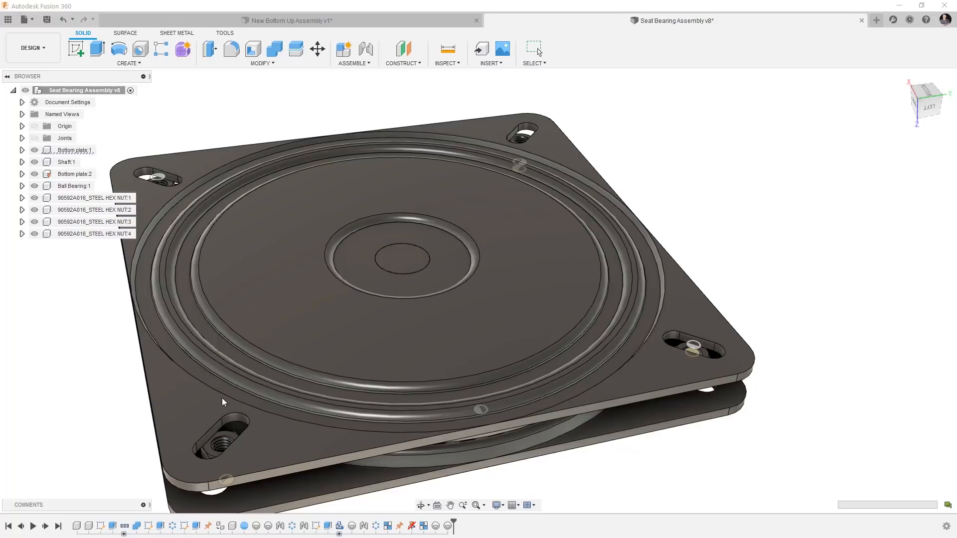
Return to the New Bottom Up Assembly design and update its out-of-date Seat Bearing Assembly reference to the latest version.
left_click(336, 19)
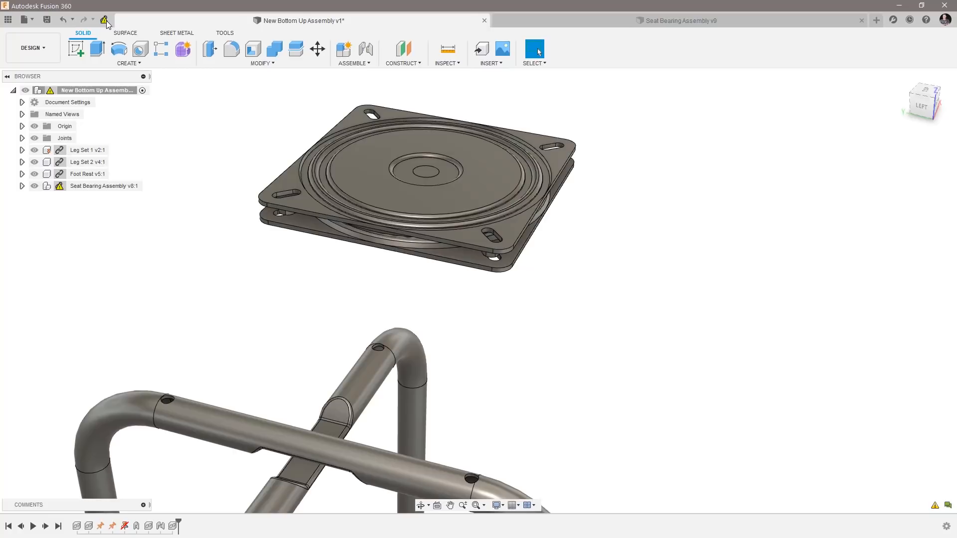
left_click(105, 22)
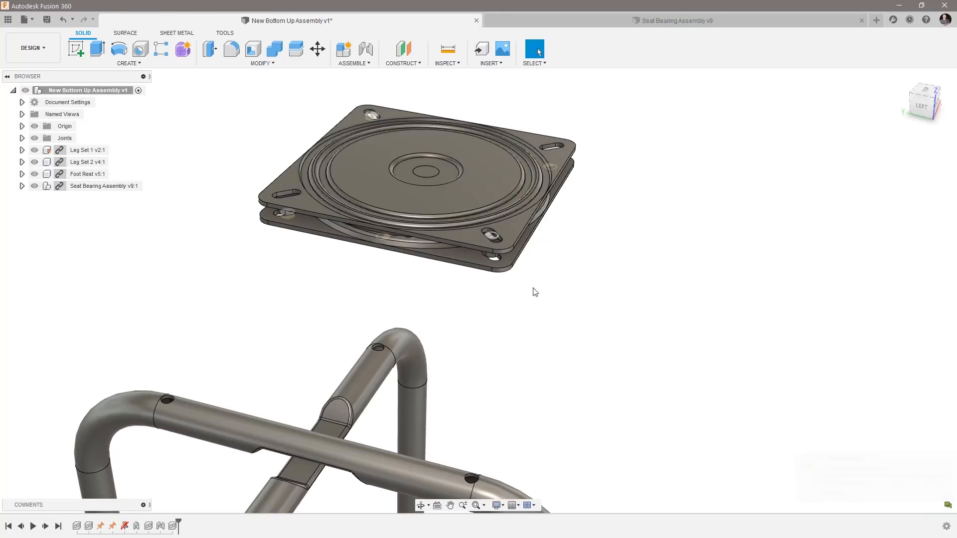
Start a joint from one corner slot's joint origin on Bottom plate:2 to the centre of the matching mounting hole in Leg Set 2.
scroll(553, 314, "up", 5)
middle_click_drag(604, 299, 666, 345, "shift")
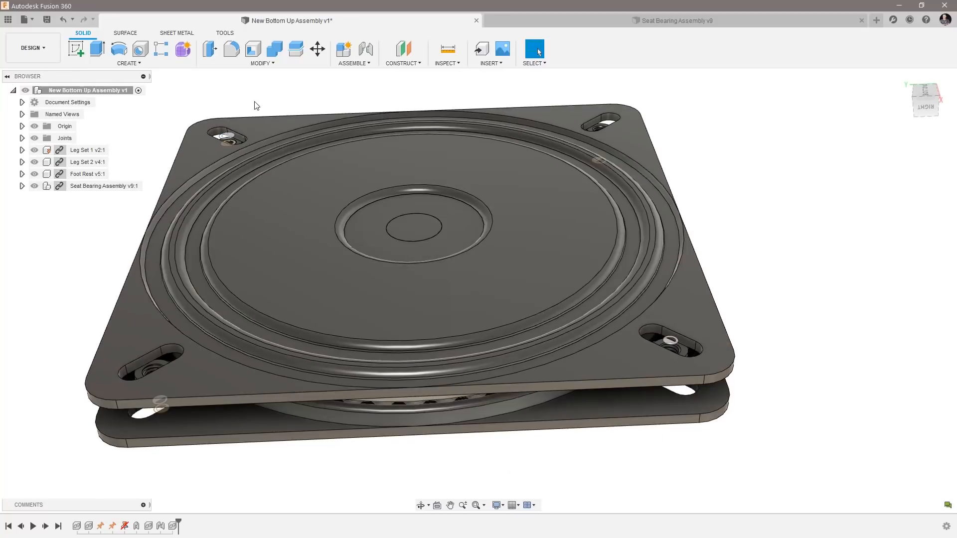
left_click(366, 49)
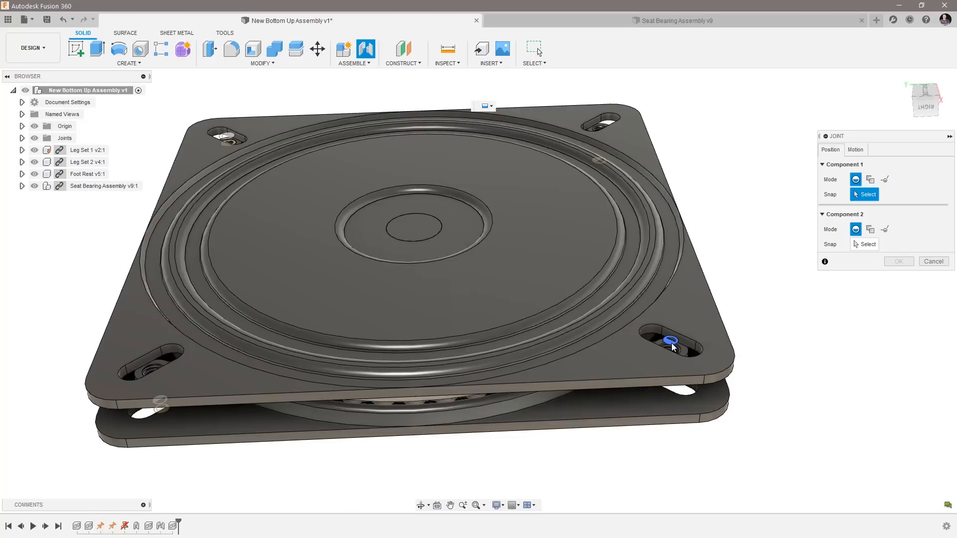
left_click(672, 344)
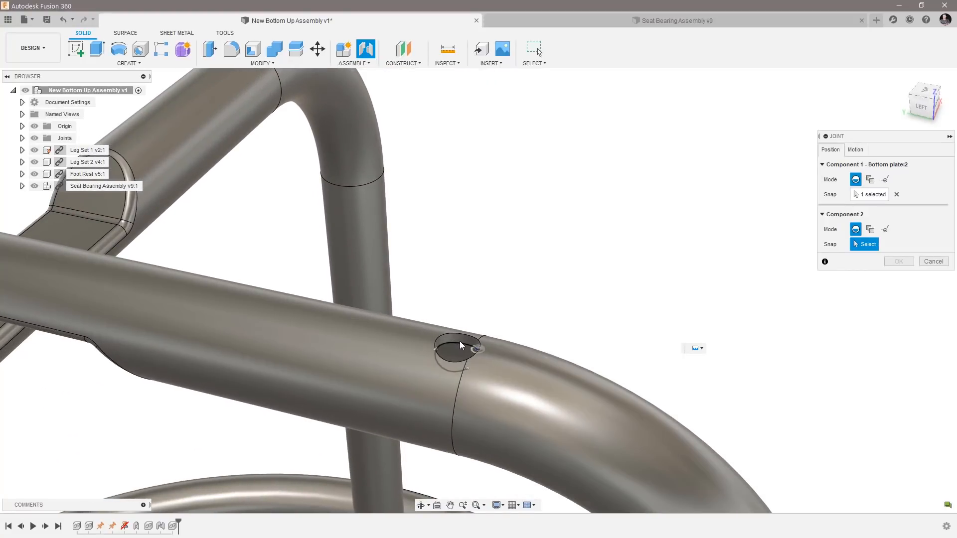
scroll(450, 349, "up", 5)
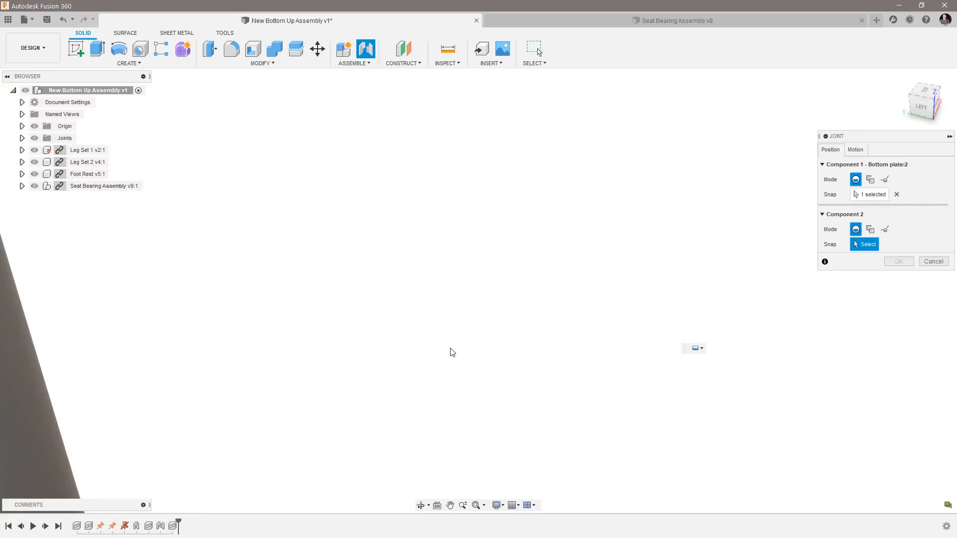
scroll(450, 349, "down", 3)
scroll(450, 352, "down", 3)
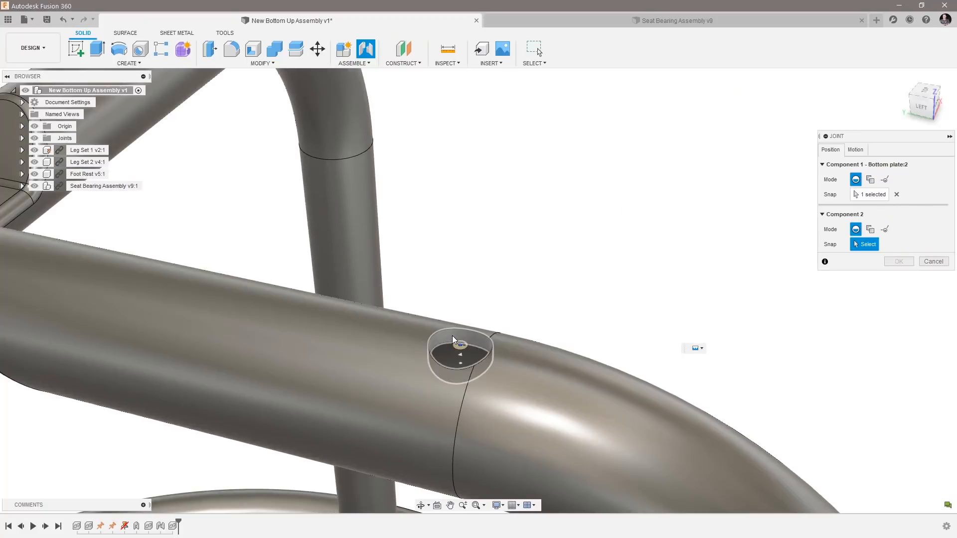
left_click(458, 348)
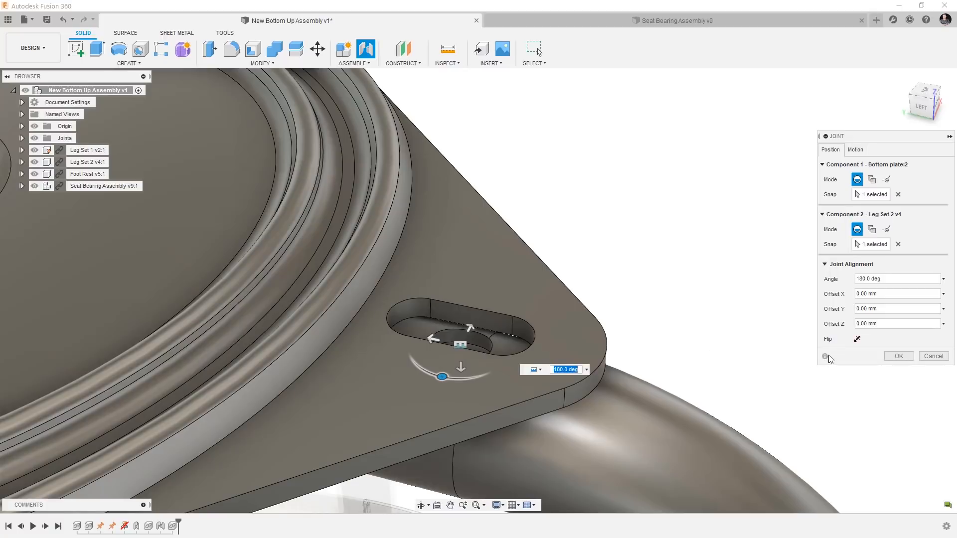
Give the seat bearing joint Revolute motion about the Z axis and create it.
left_click(856, 150)
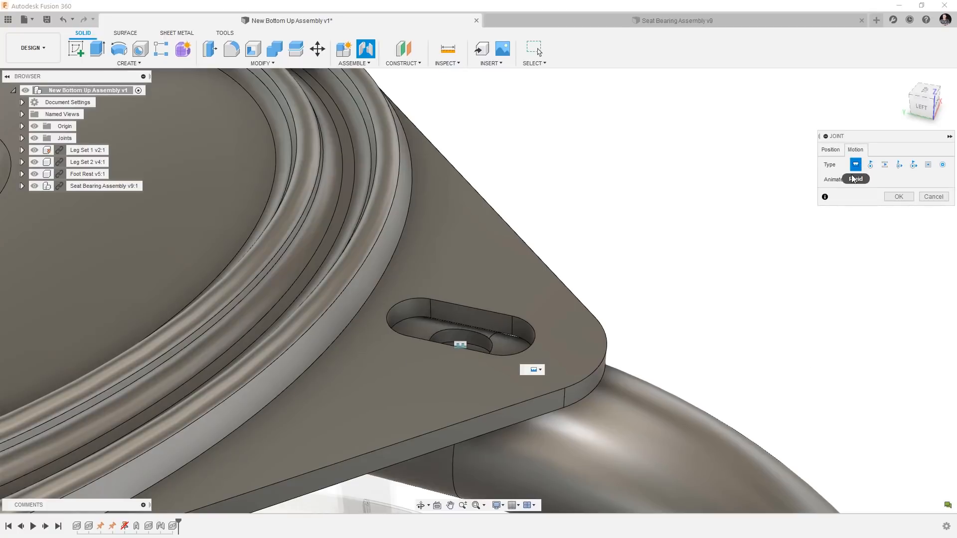
scroll(705, 271, "down", 7)
scroll(369, 222, "up", 3)
scroll(366, 228, "up", 2)
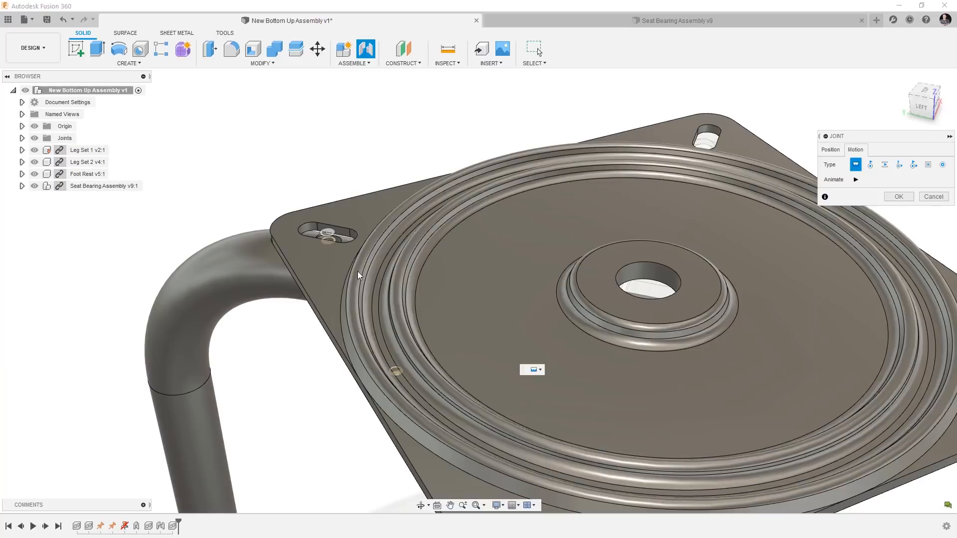
middle_click_drag(357, 283, 304, 229, "shift")
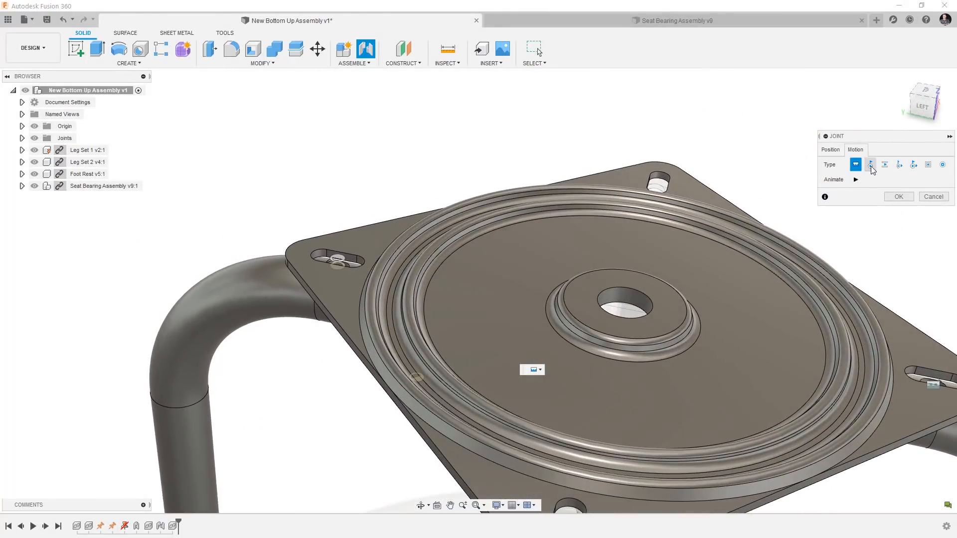
left_click(870, 165)
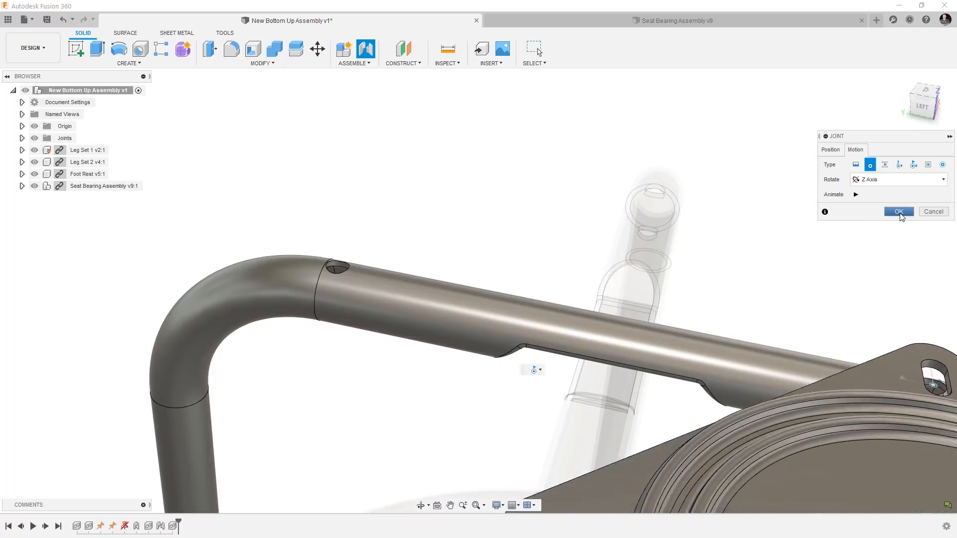
left_click(899, 212)
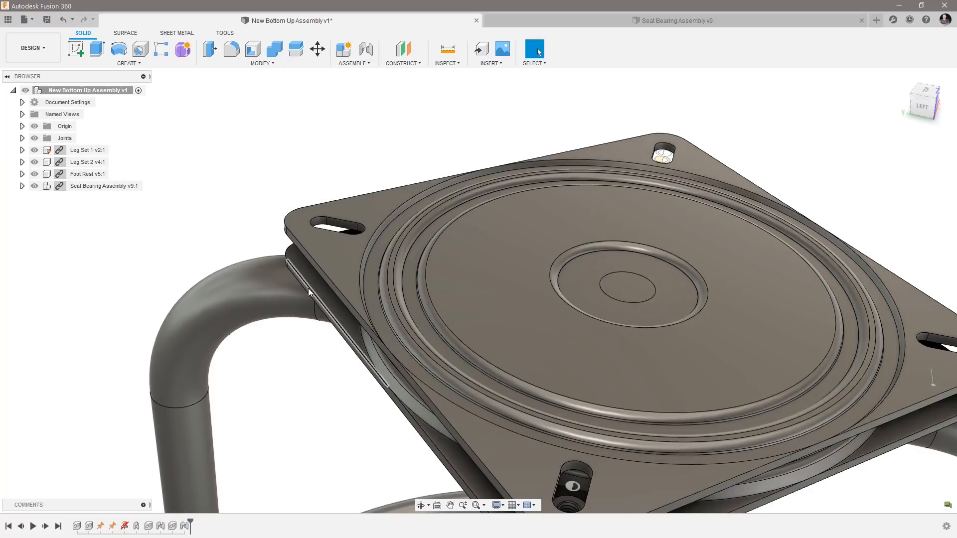
Swing the seat bearing about its new joint to expose the opposite leg hole, and capture that position when starting another joint.
left_click_drag(308, 289, 307, 125)
middle_click_drag(381, 72, 309, 107, "shift")
left_click(366, 53)
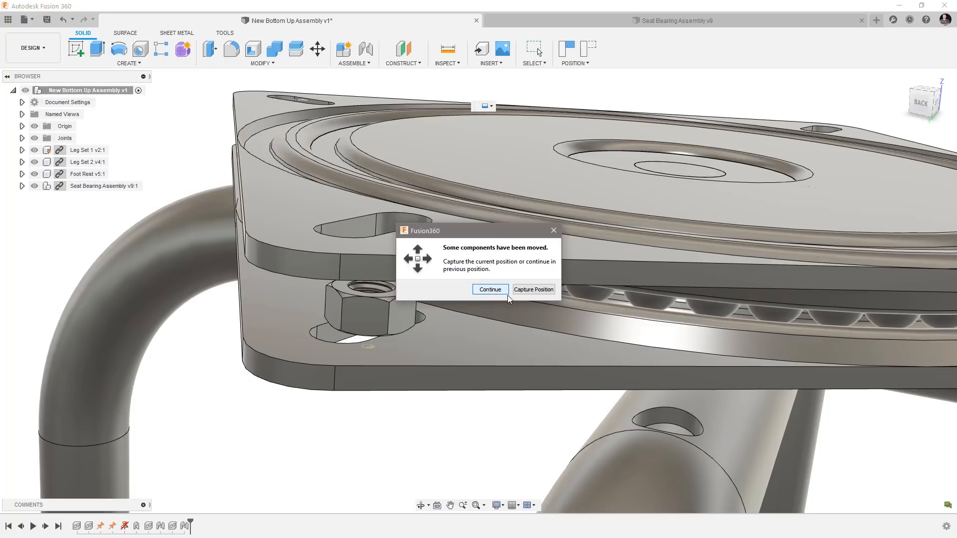
left_click(532, 289)
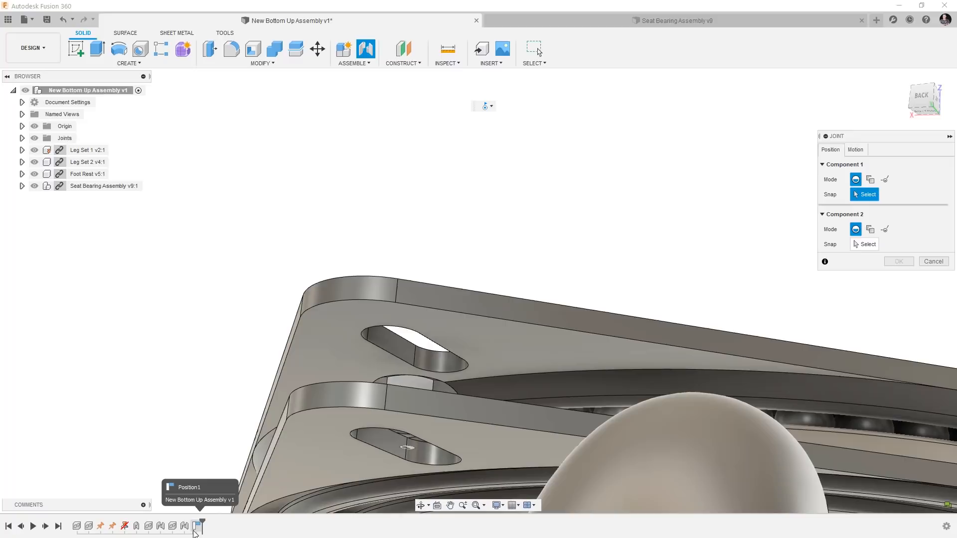
Join Bottom plate:2's diagonally opposite slot joint origin to the other Leg Set 2 mounting hole, allowing a second joint between these components.
middle_click_drag(372, 467, 321, 75, "shift")
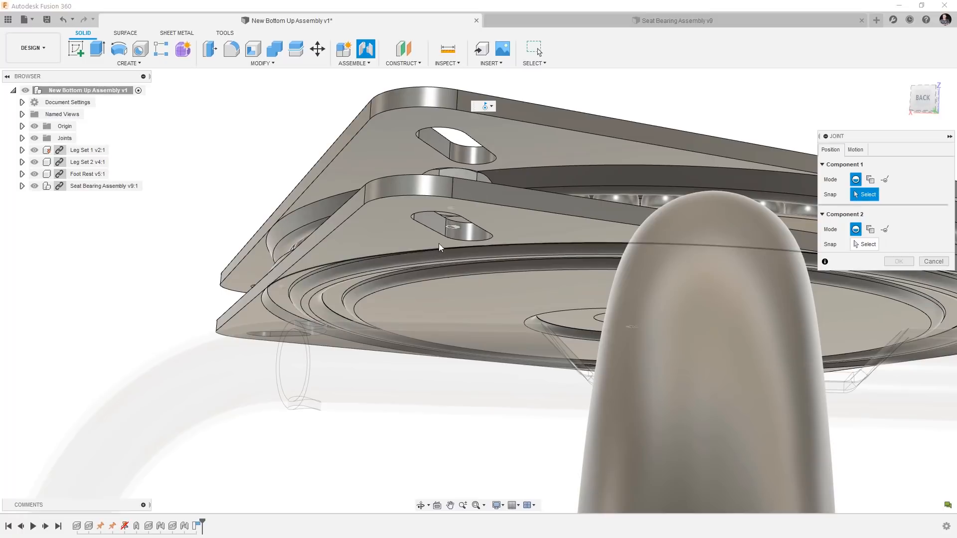
left_click(454, 231)
middle_click_drag(454, 231, 579, 271, "shift")
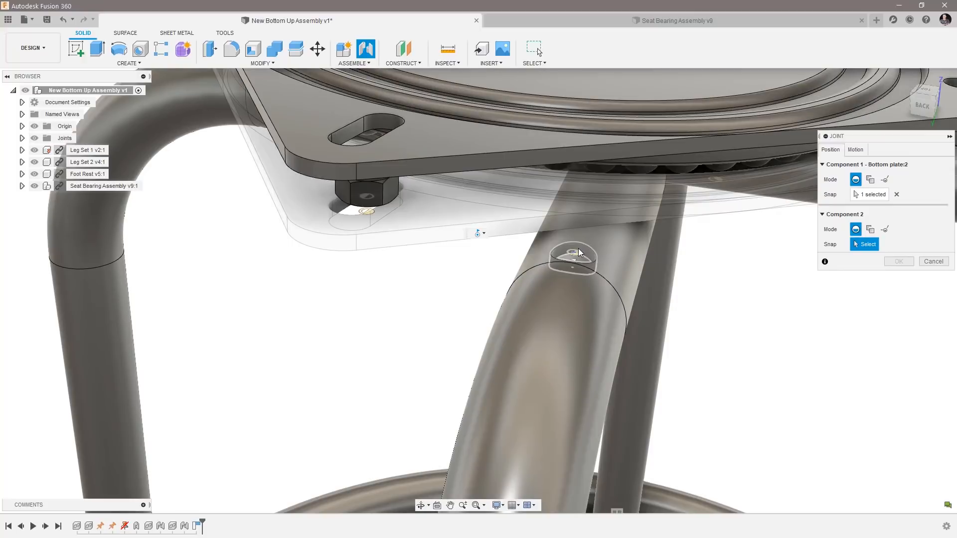
left_click(574, 256)
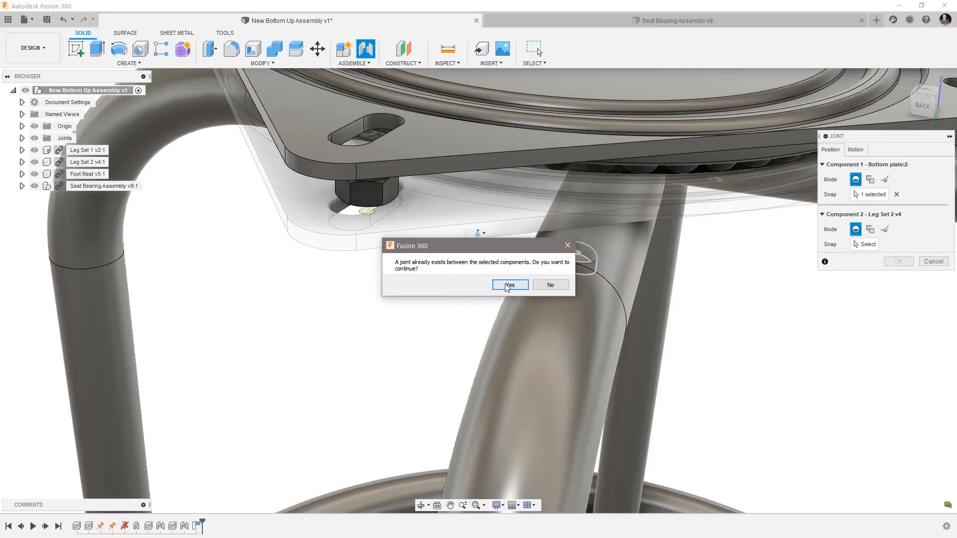
left_click(509, 285)
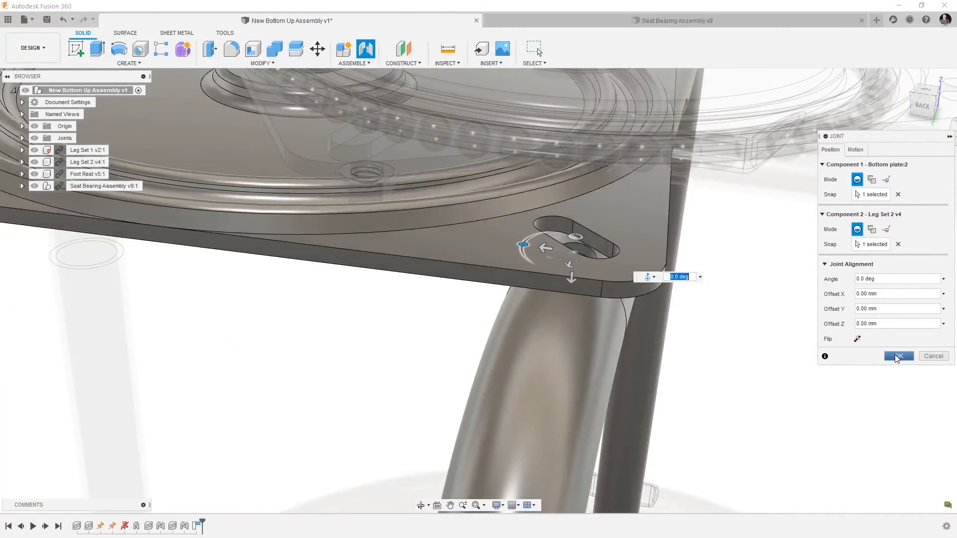
left_click(897, 356)
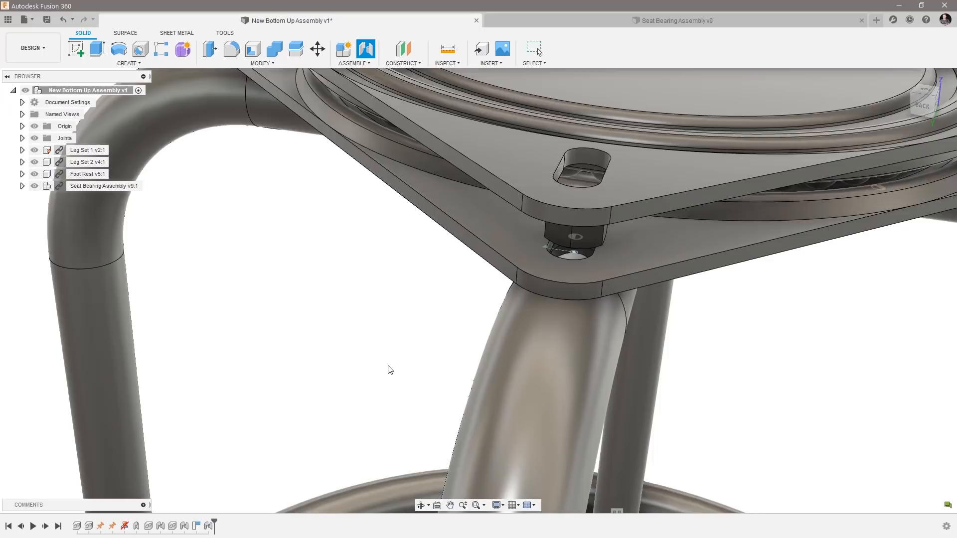
Delete the captured position of the seat bearing from the design history.
scroll(328, 369, "down", 5)
middle_click_drag(328, 369, 319, 321, "shift")
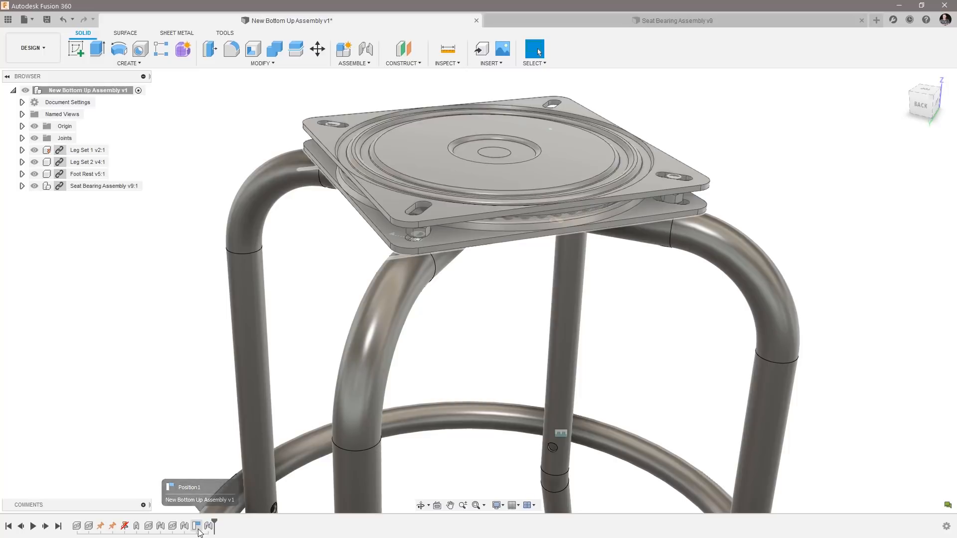
left_click(197, 527)
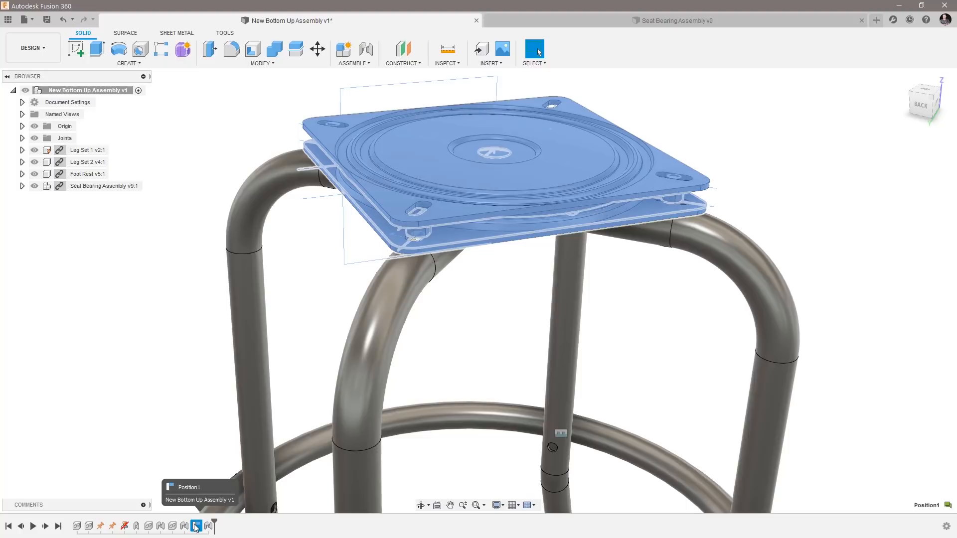
key("Delete")
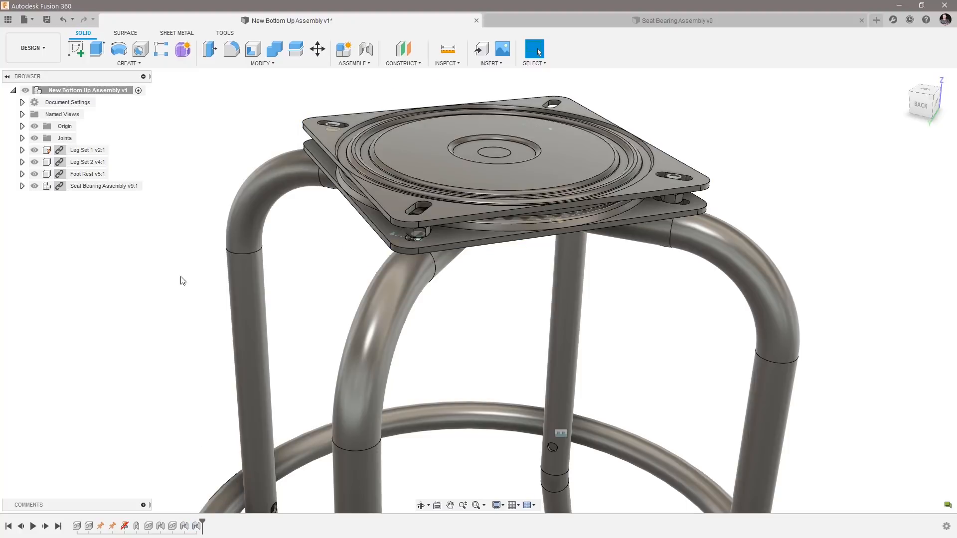
Swivel the upper plate of the seat bearing to test its rotation, and revert it to its previous position.
scroll(245, 180, "up", 2)
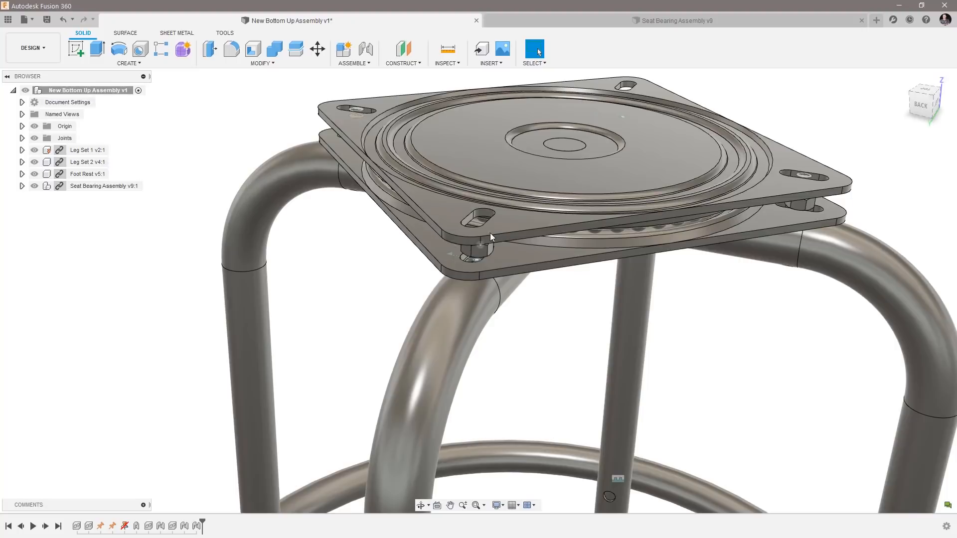
left_click_drag(494, 234, 664, 192)
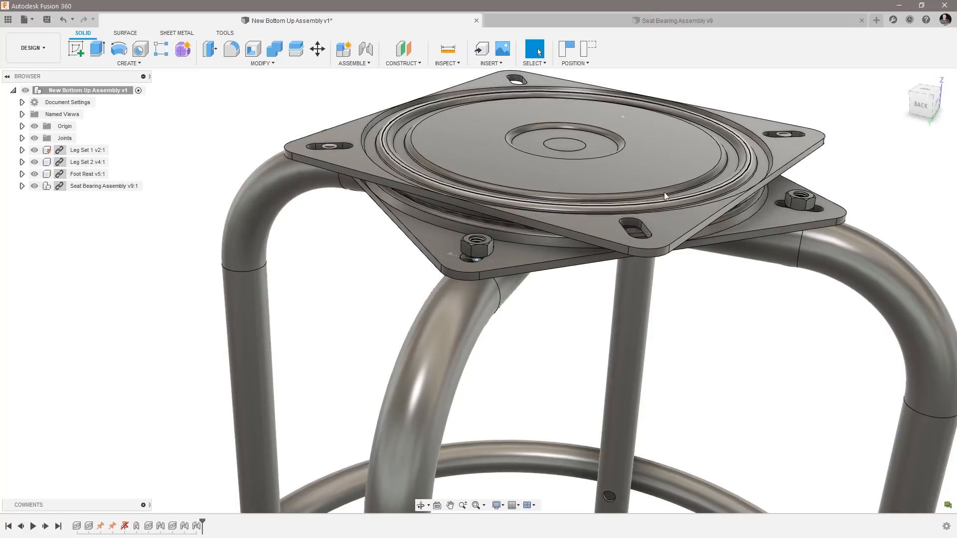
left_click(589, 49)
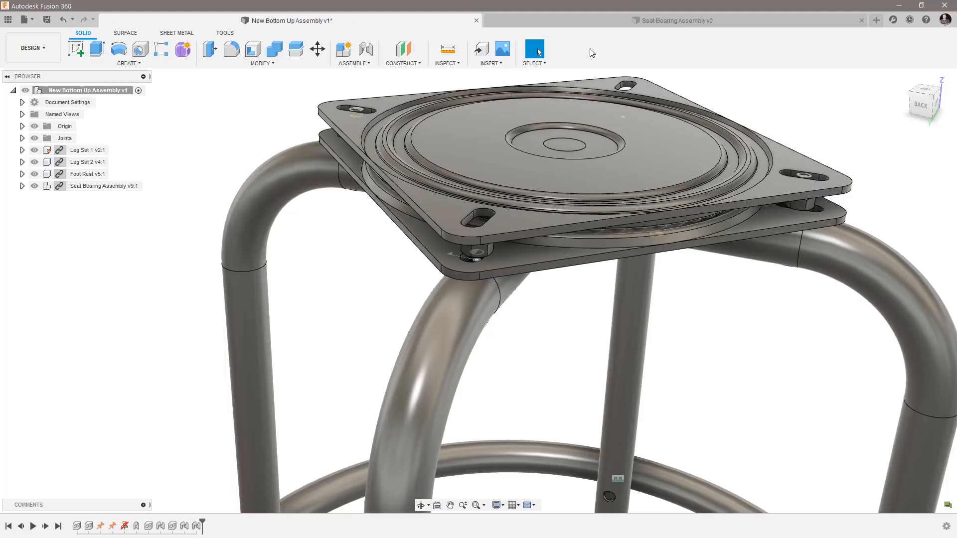
Swivel the upper bearing plate again, capture its position, and delete that captured position from the design history.
left_click_drag(493, 234, 625, 248)
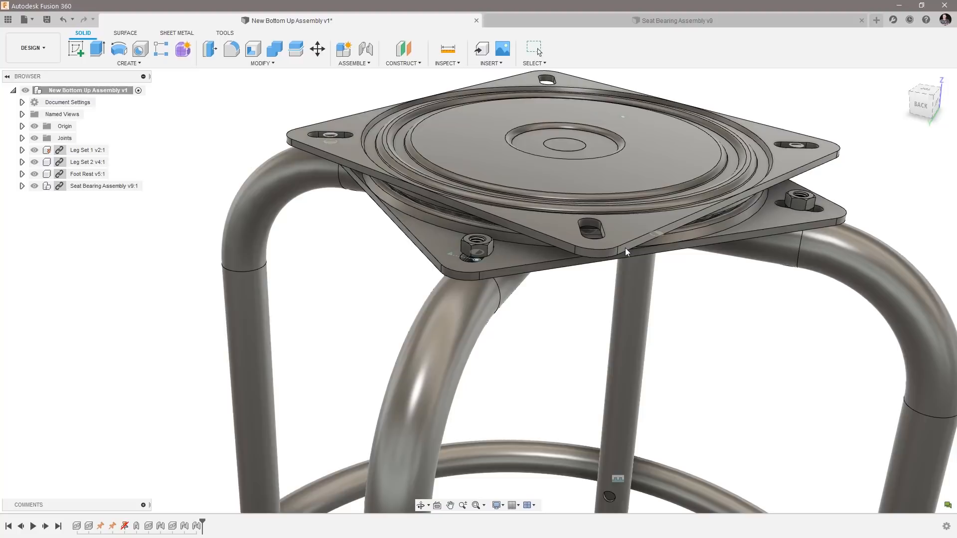
left_click(568, 50)
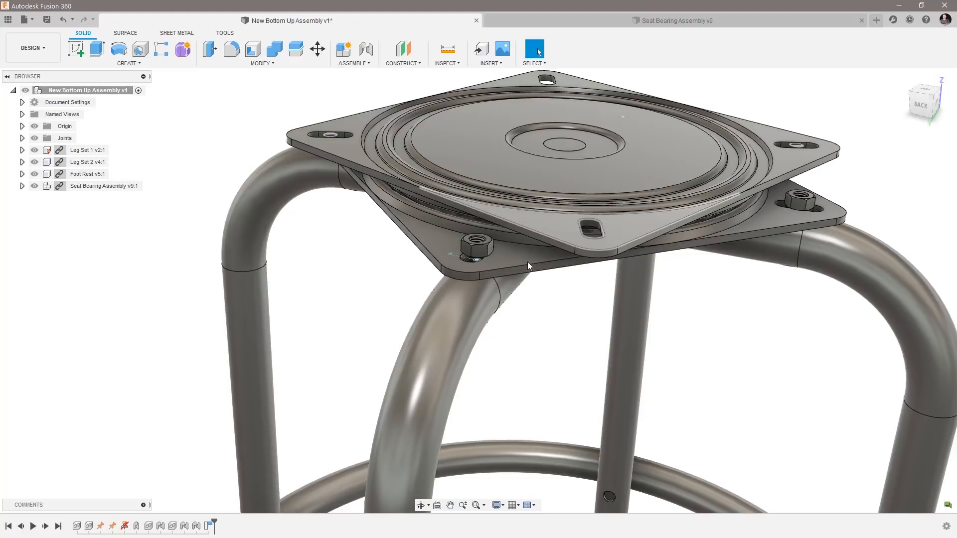
left_click(210, 527)
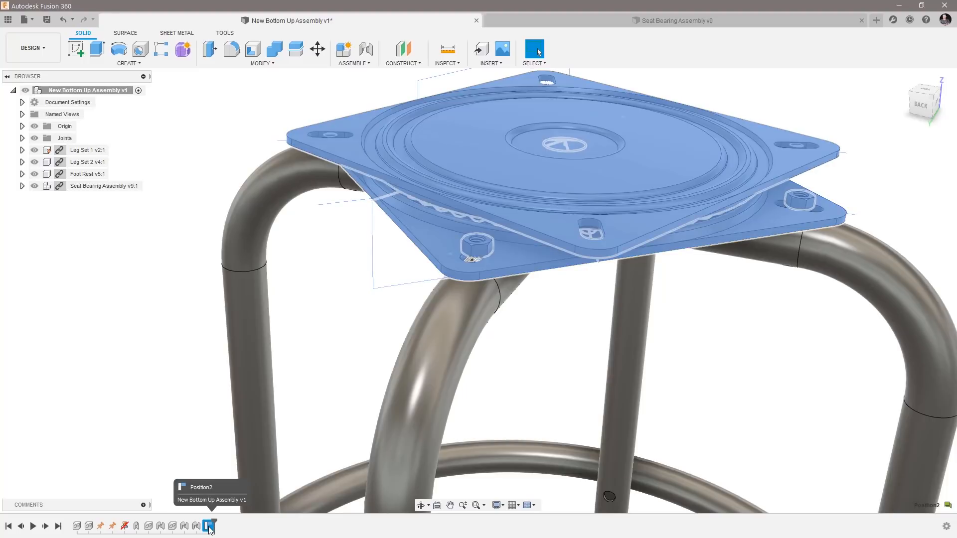
key("Delete")
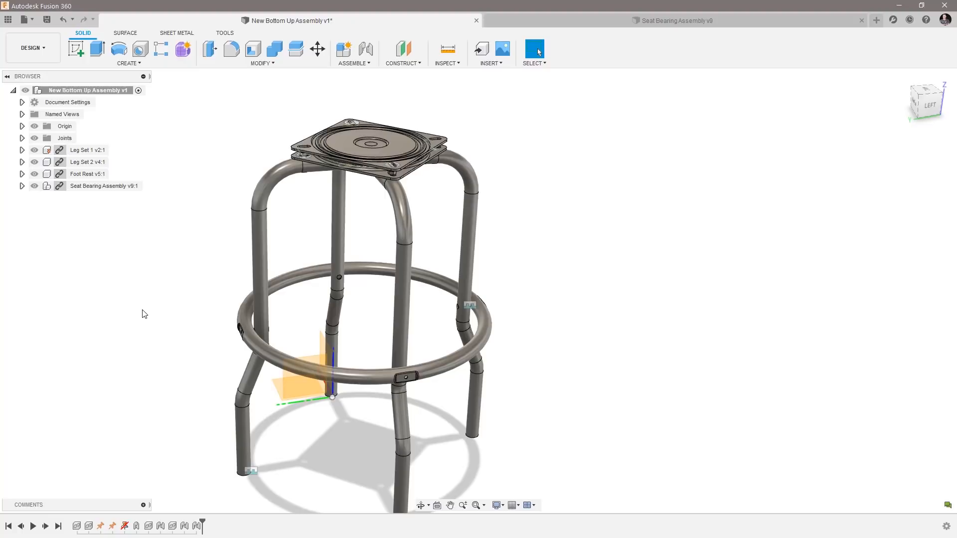
Insert the Black leather seat design into the assembly and move it straight up above the seat bearing.
left_click(8, 19)
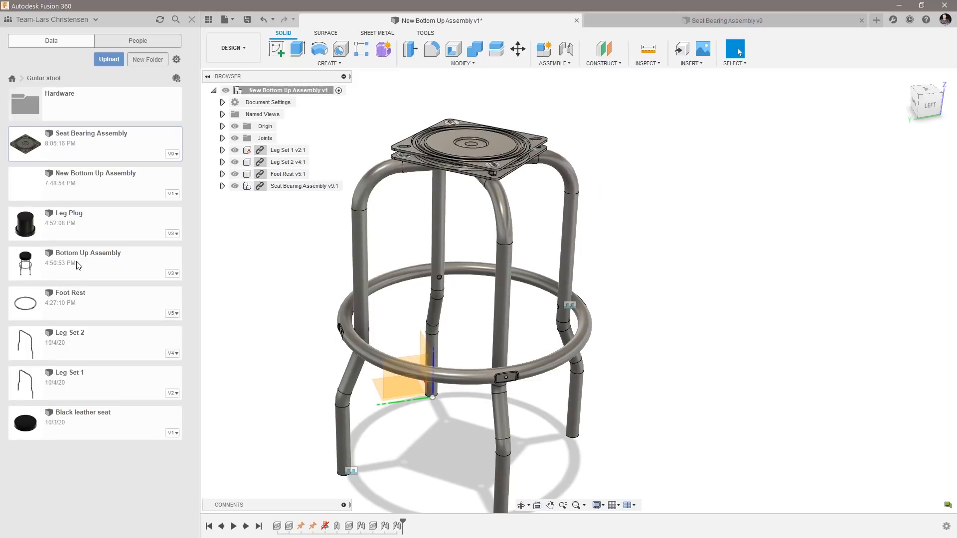
right_click(83, 426)
left_click(90, 435)
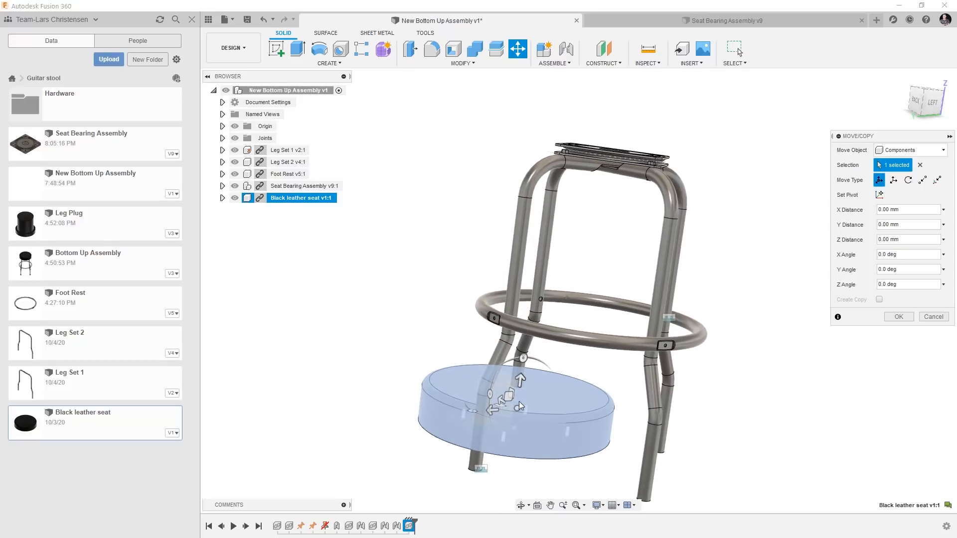
left_click_drag(521, 381, 549, 80)
left_click(900, 317)
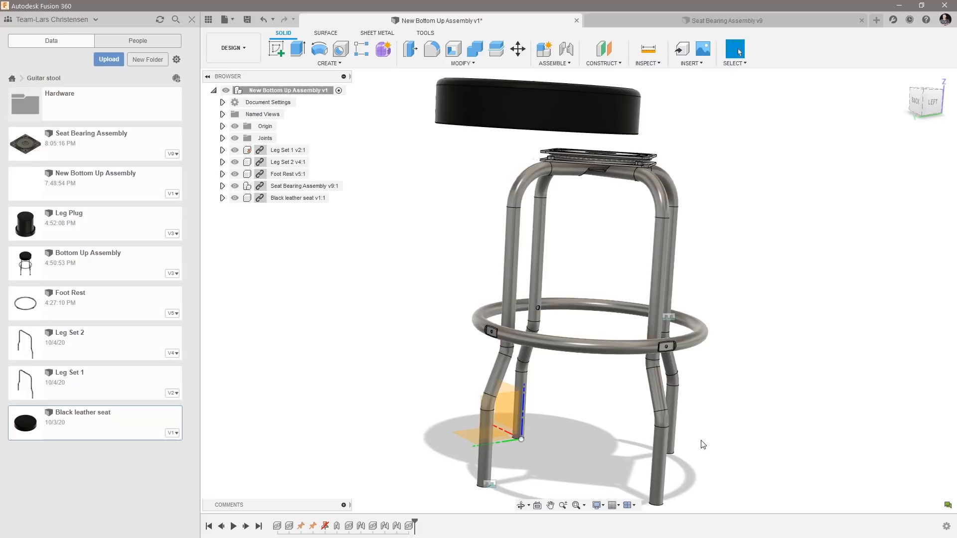
Join a mounting hole on the underside of the black leather seat to a corner slot of the upper bearing plate, Bottom plate:1.
scroll(387, 226, "up", 10)
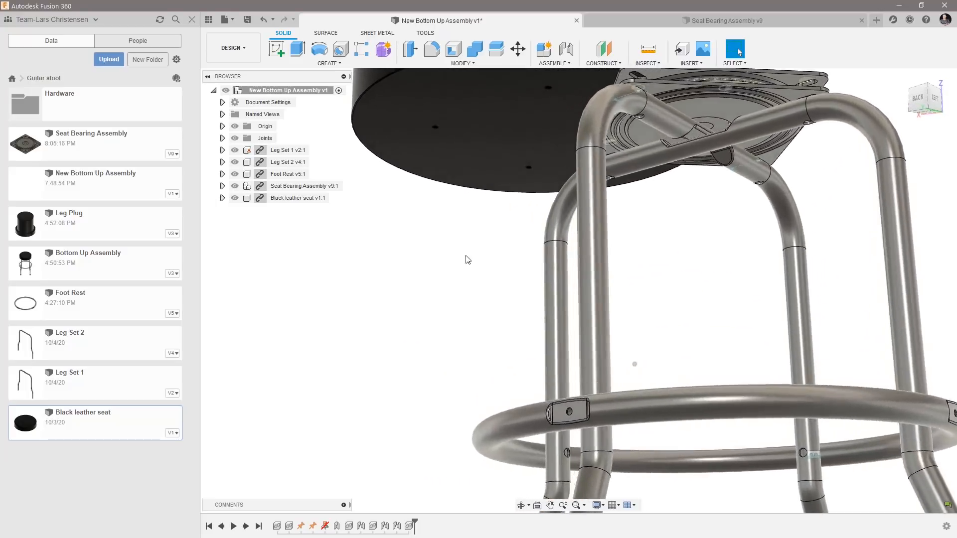
scroll(486, 299, "up", 6)
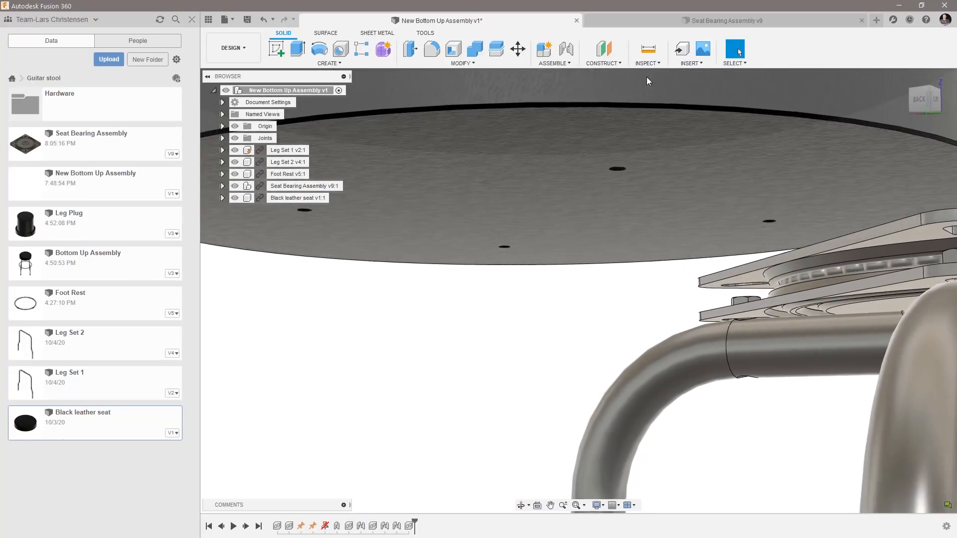
left_click(566, 48)
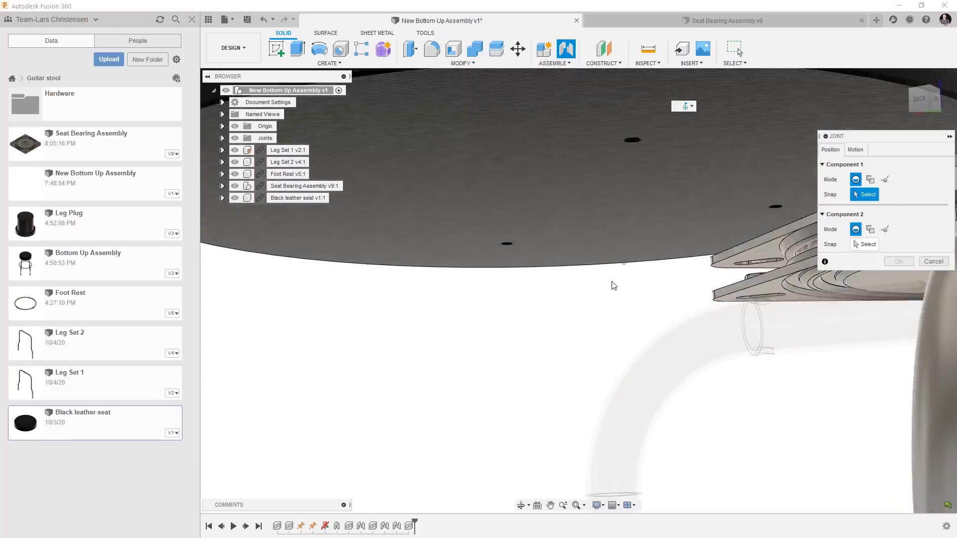
scroll(630, 249, "up", 3)
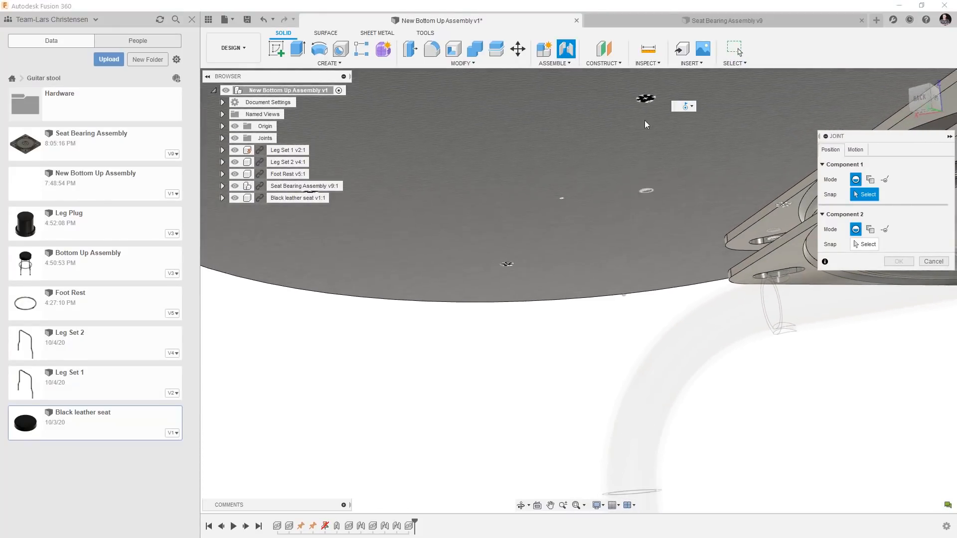
scroll(656, 103, "up", 3)
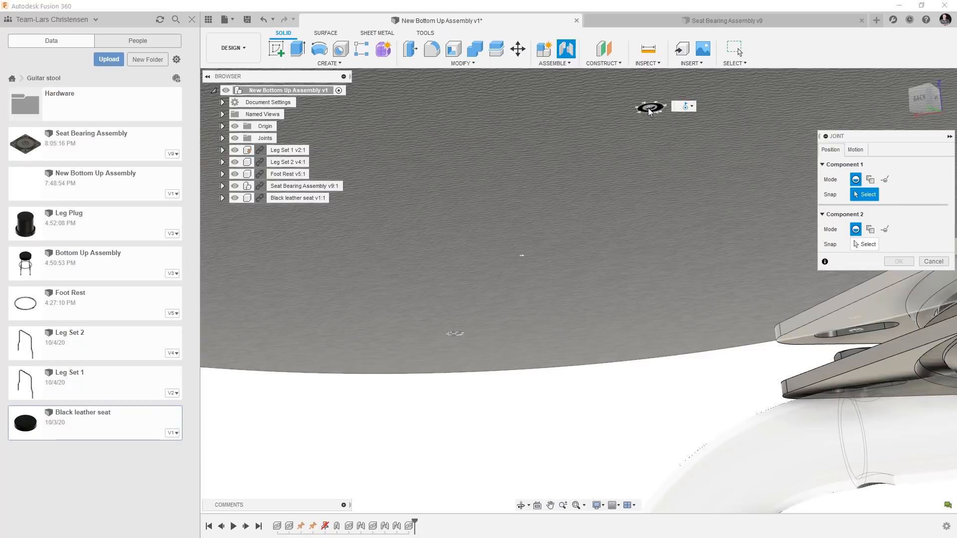
left_click(650, 111)
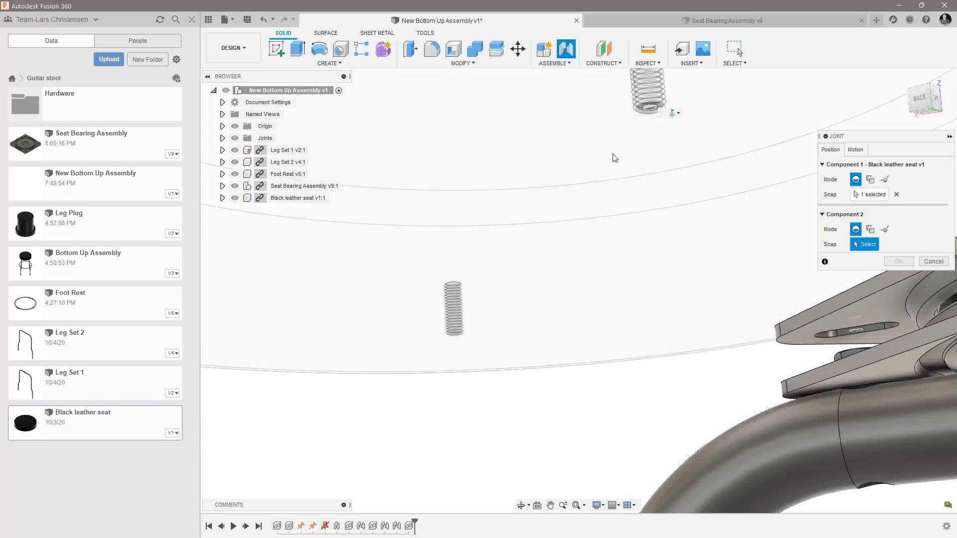
middle_click_drag(531, 319, 568, 392, "shift")
left_click(708, 443)
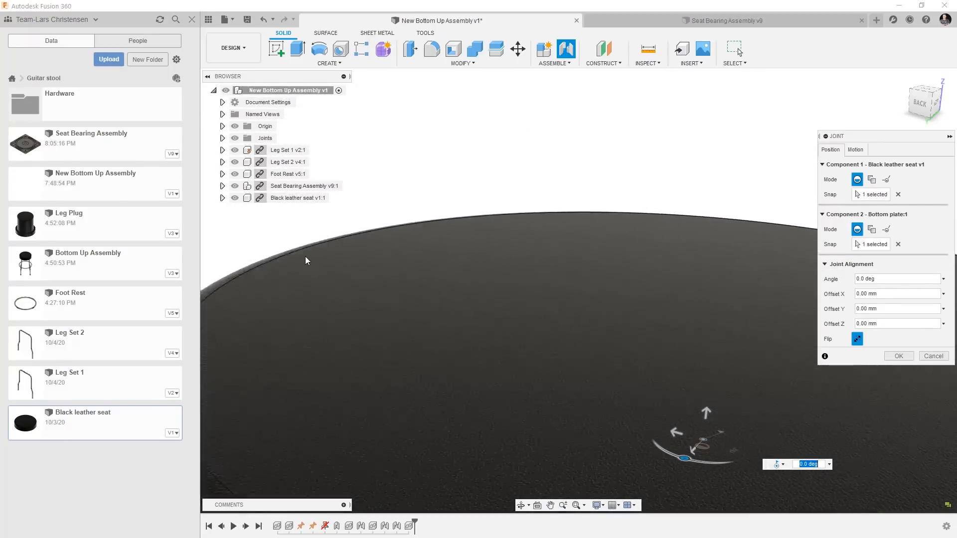
scroll(329, 267, "down", 2)
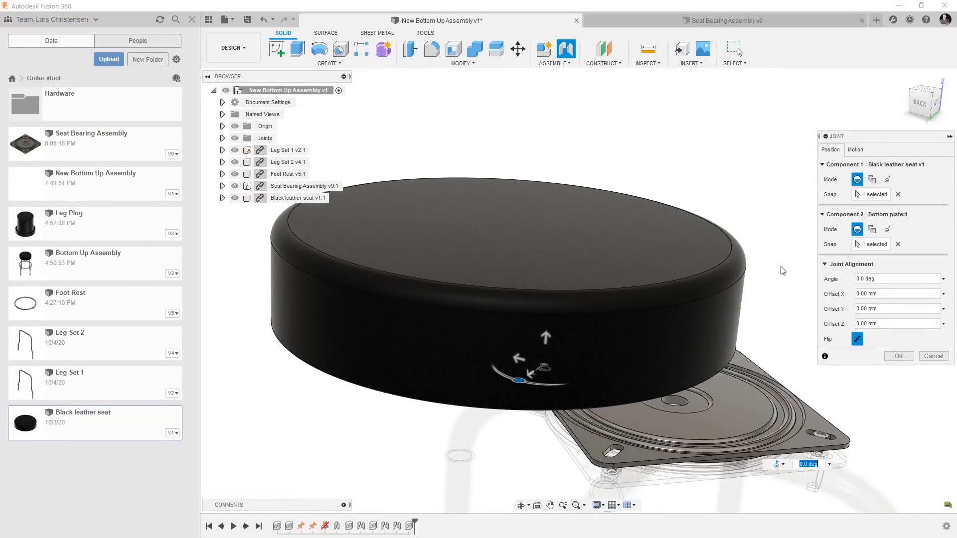
left_click(898, 356)
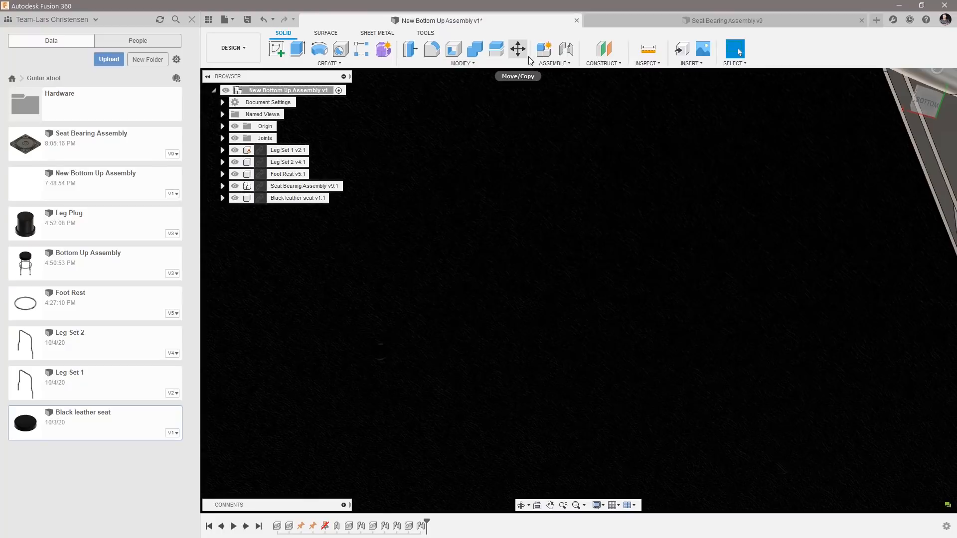
Join the diagonally opposite seat mounting hole to Bottom plate:1's opposite corner slot, allowing a second joint between these components.
left_click(567, 49)
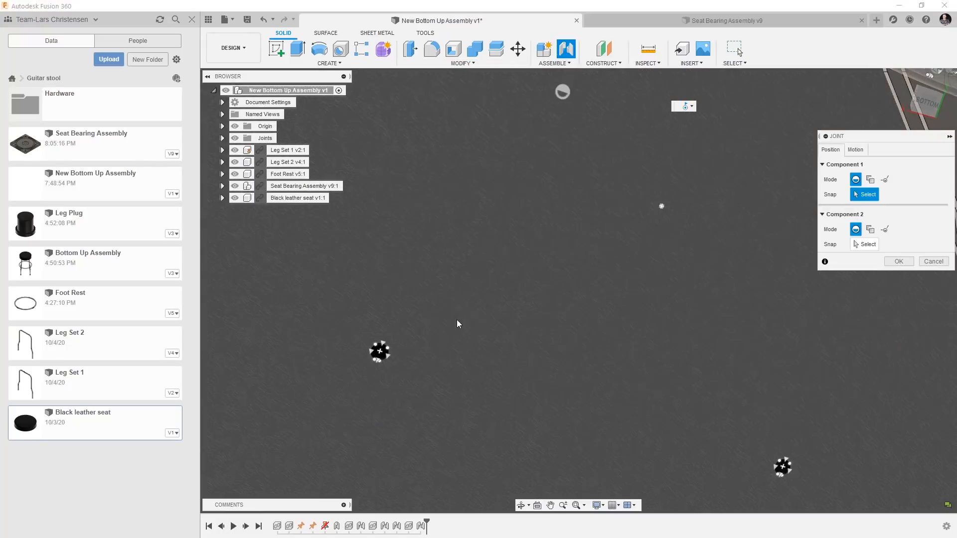
left_click(379, 356)
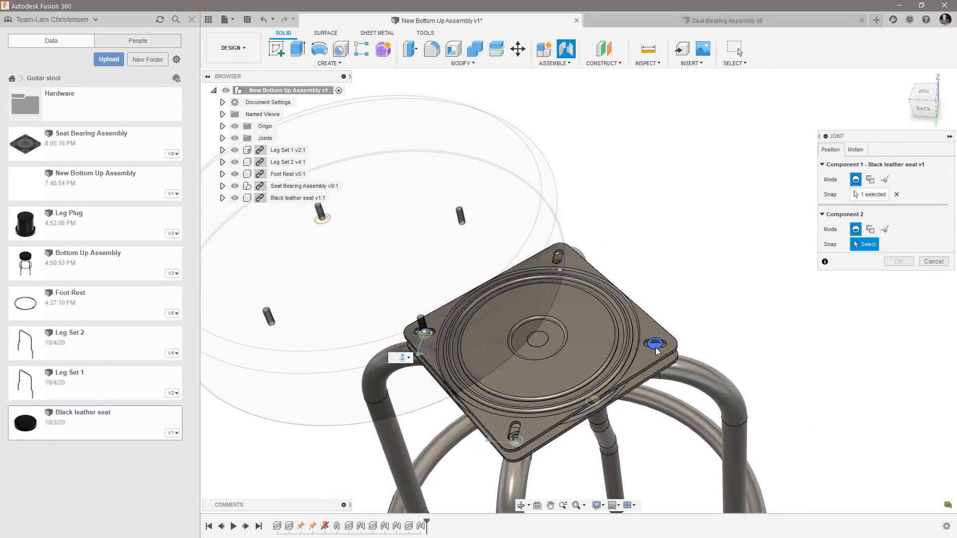
left_click(656, 346)
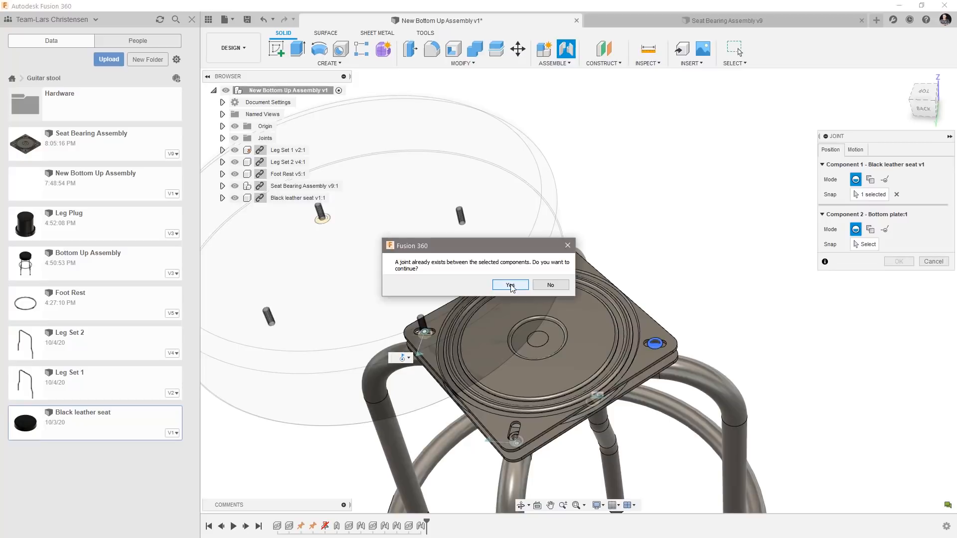
left_click(511, 284)
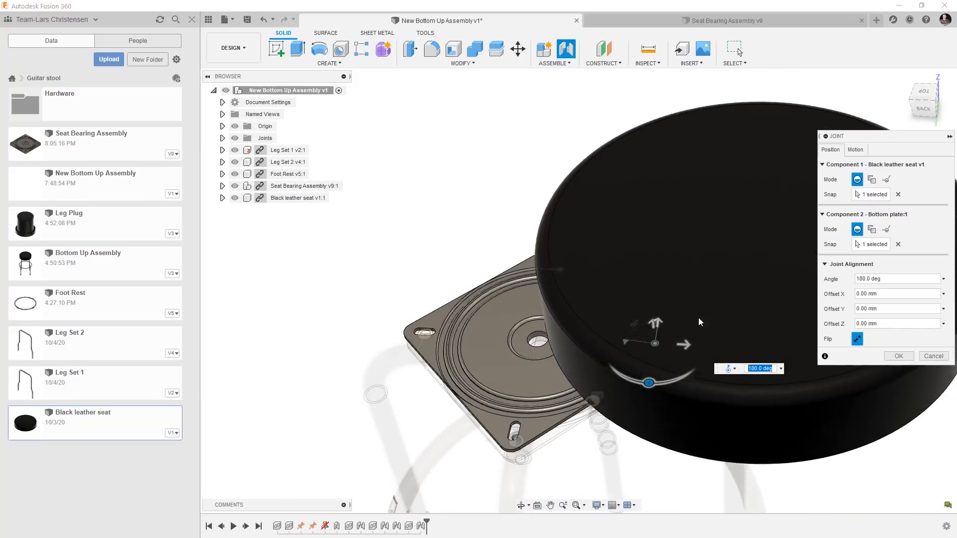
left_click(897, 357)
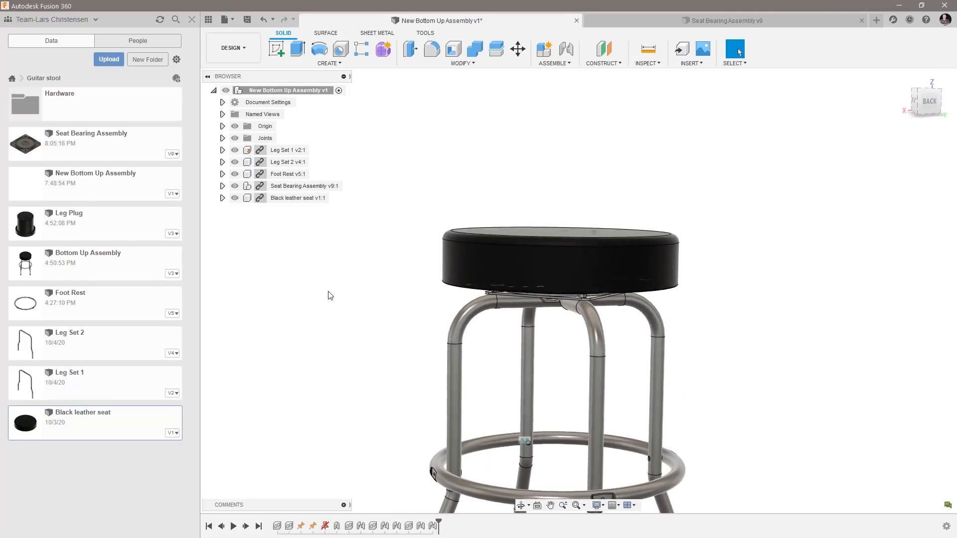
Hide the assembly's joints, swivel the upper bearing plate under the seat to test its rotation, and revert it to its previous position.
left_click(235, 138)
scroll(493, 250, "up", 5)
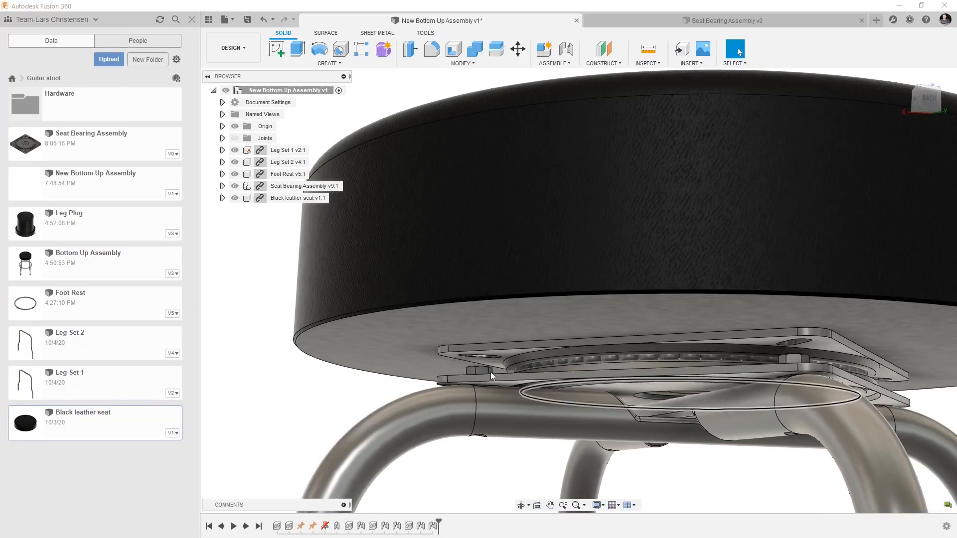
left_click_drag(467, 352, 352, 339)
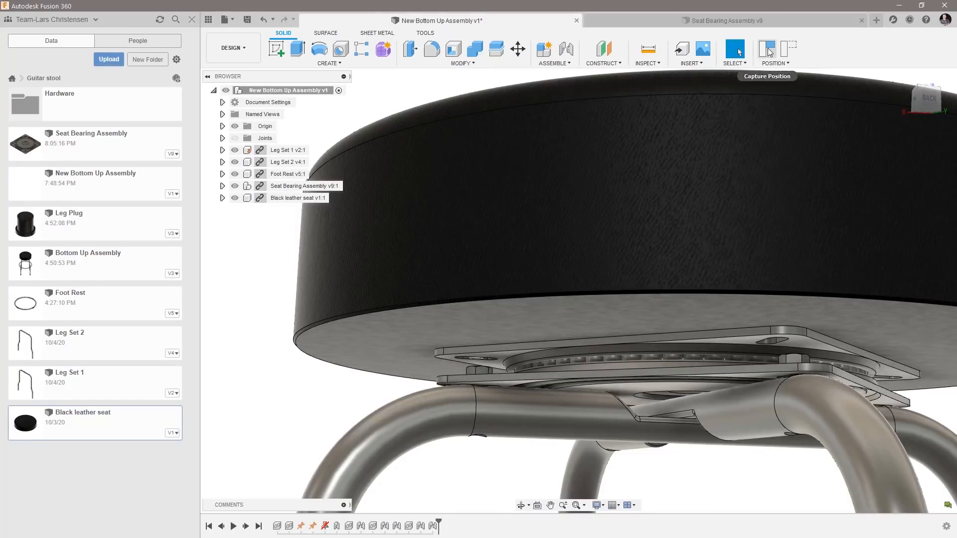
left_click(788, 49)
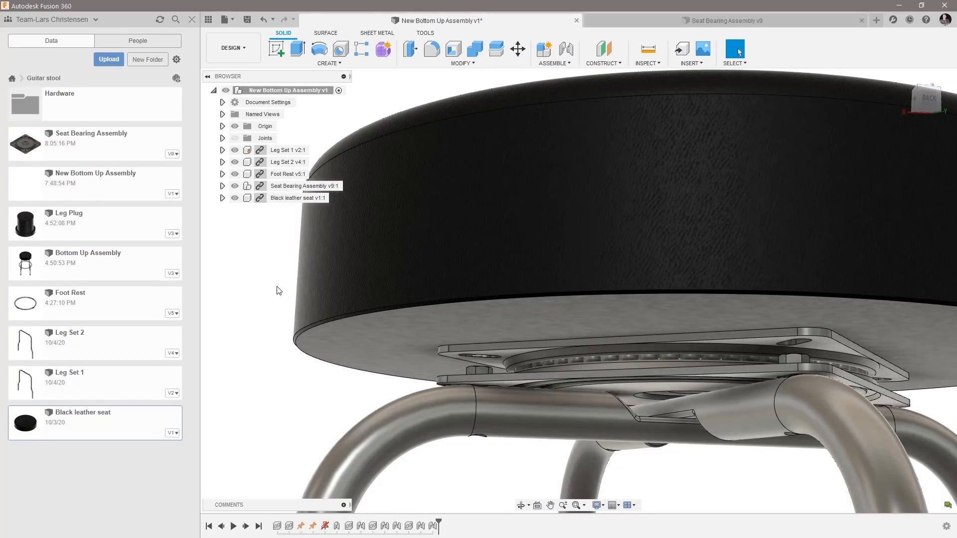
scroll(279, 290, "down", 10)
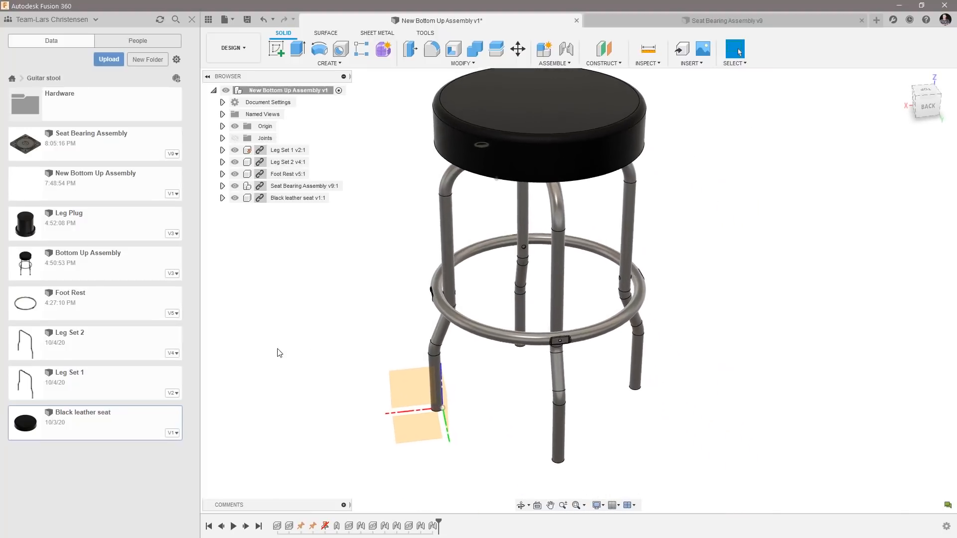
Insert the Leg Plug design into the assembly at its default position beside the Leg Set 1 foot.
left_click(87, 236)
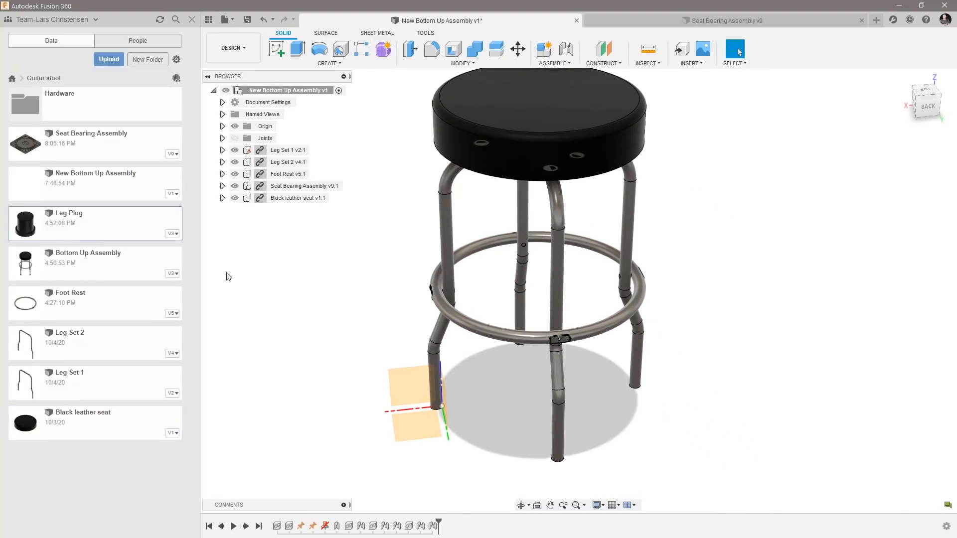
right_click(100, 234)
left_click(134, 244)
scroll(485, 462, "up", 4)
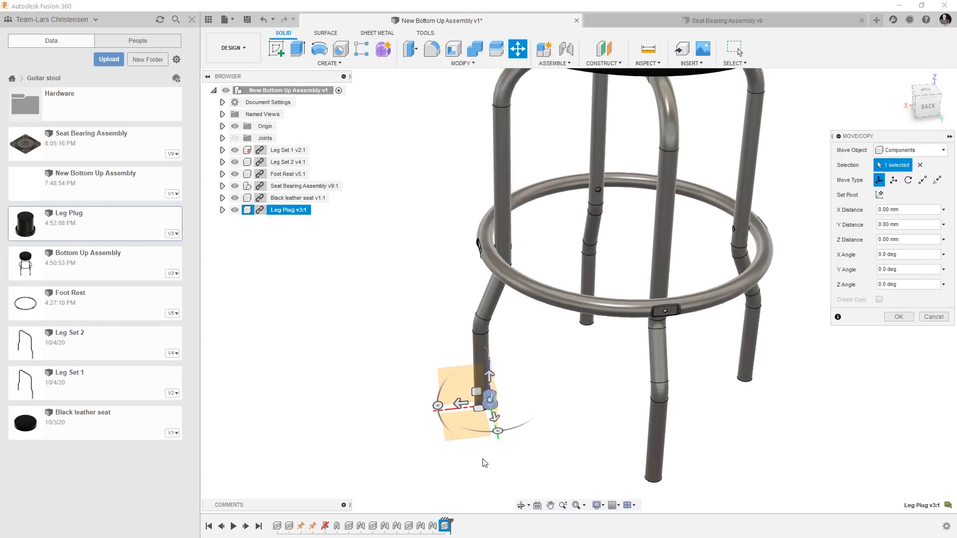
middle_click_drag(547, 413, 386, 470, "shift")
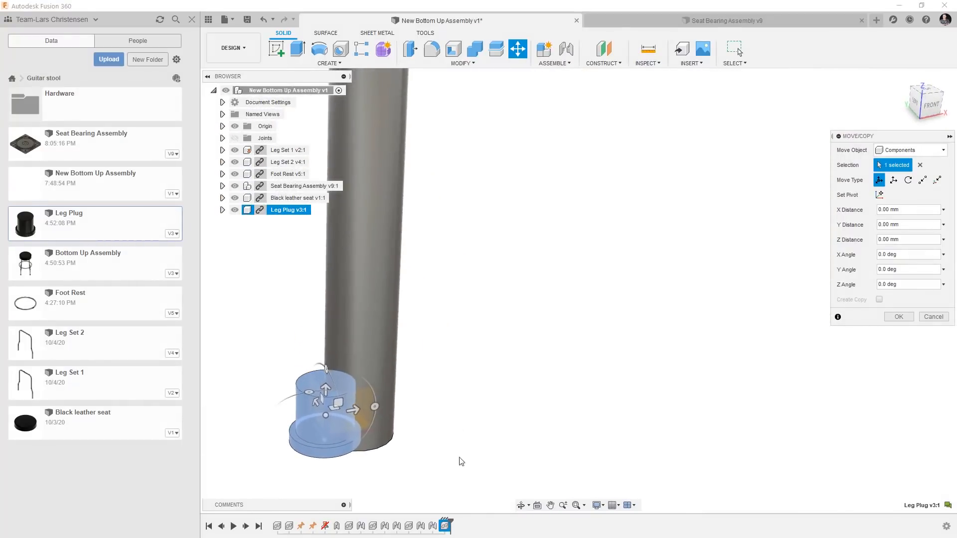
left_click(898, 317)
Join the centre of the leg plug's flange face to the centre of the open bottom end of the Leg Set 1 tube.
scroll(286, 472, "up", 3)
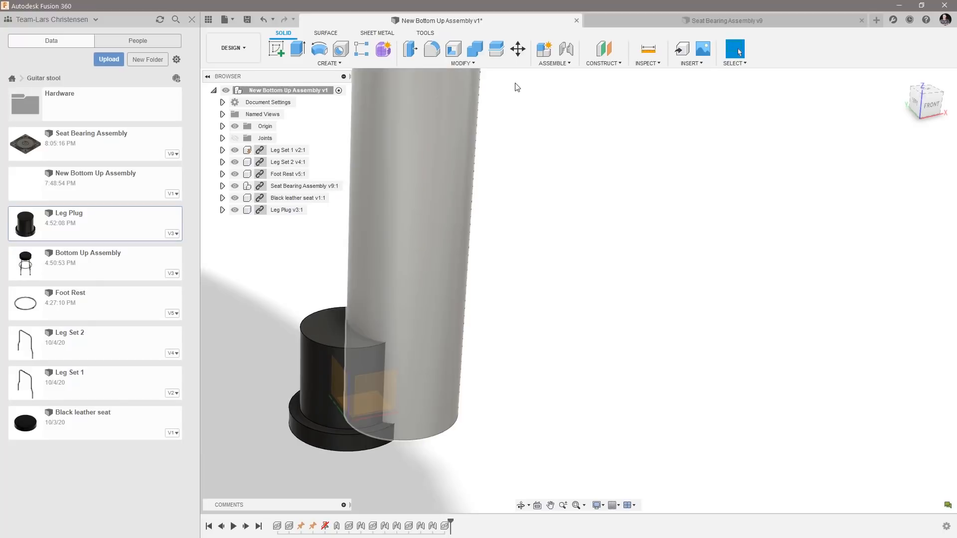
left_click(568, 53)
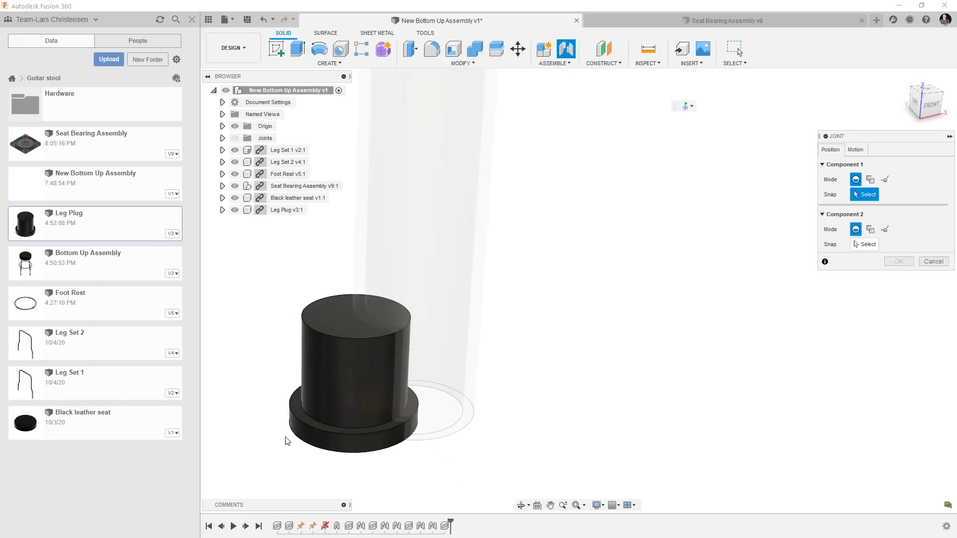
scroll(286, 441, "up", 3)
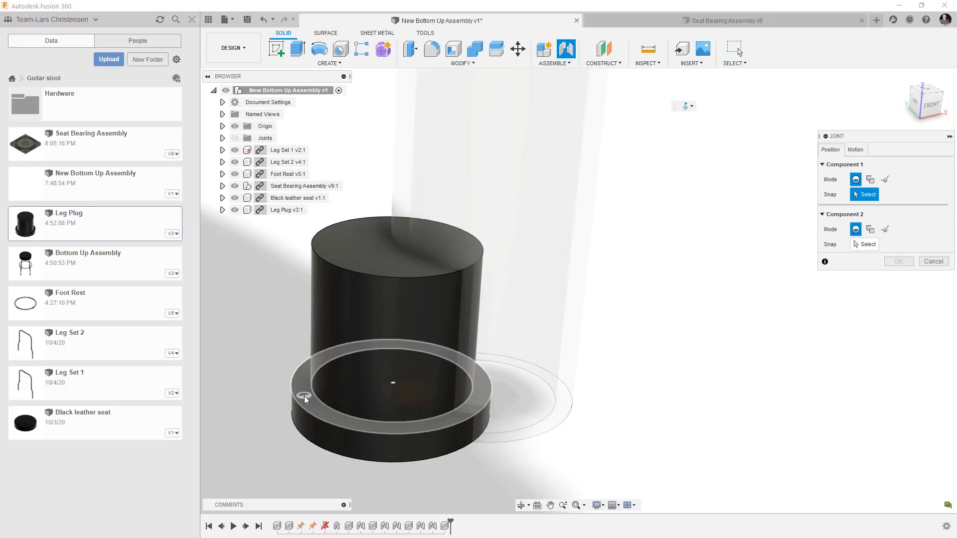
left_click(396, 388)
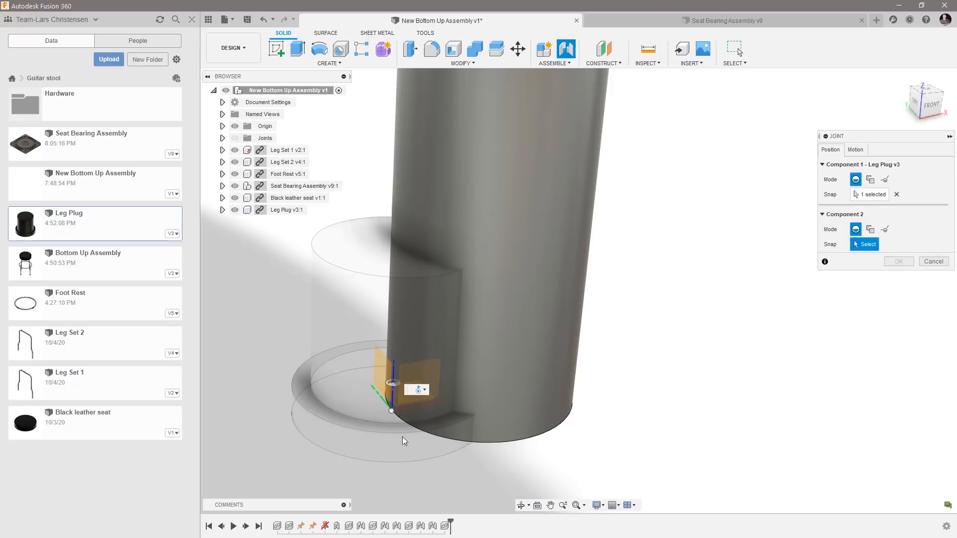
middle_click_drag(496, 460, 549, 461, "shift")
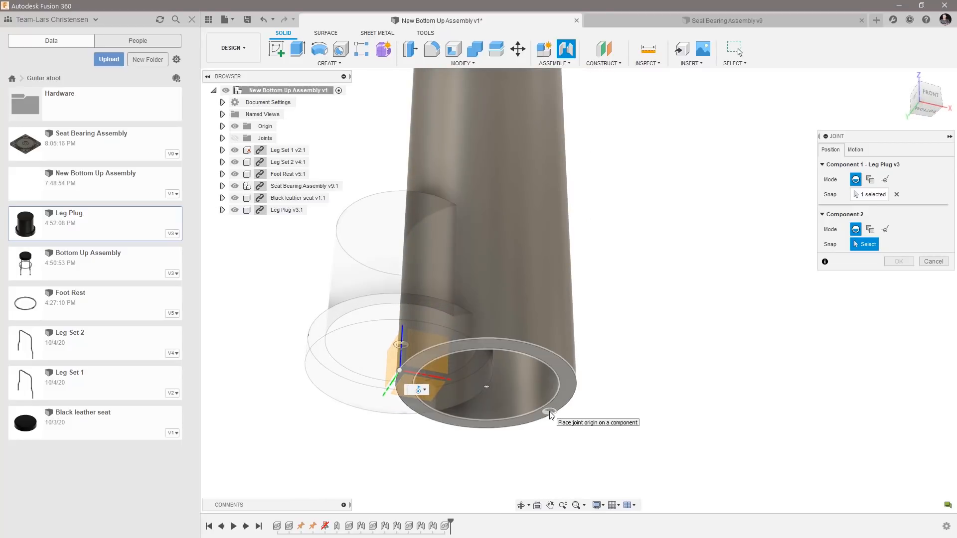
left_click(488, 393)
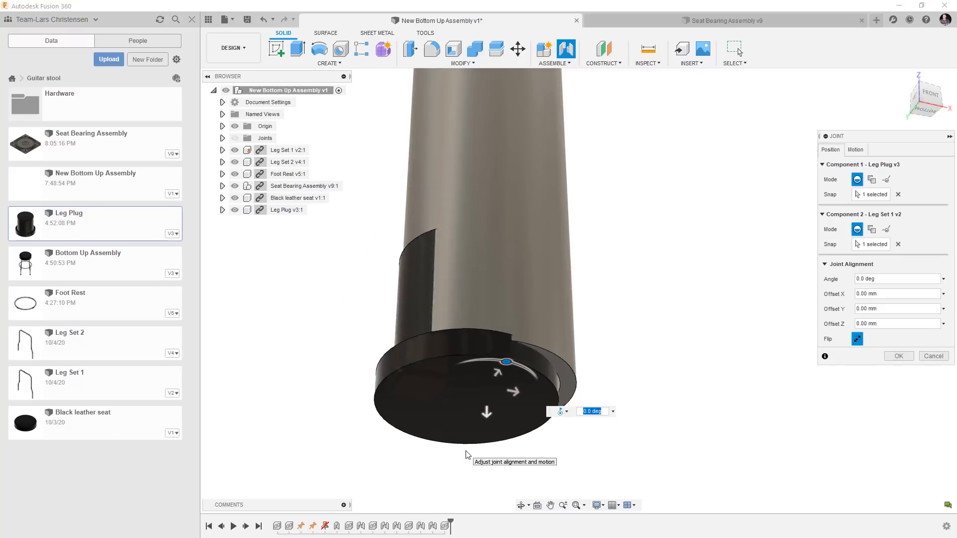
left_click(899, 356)
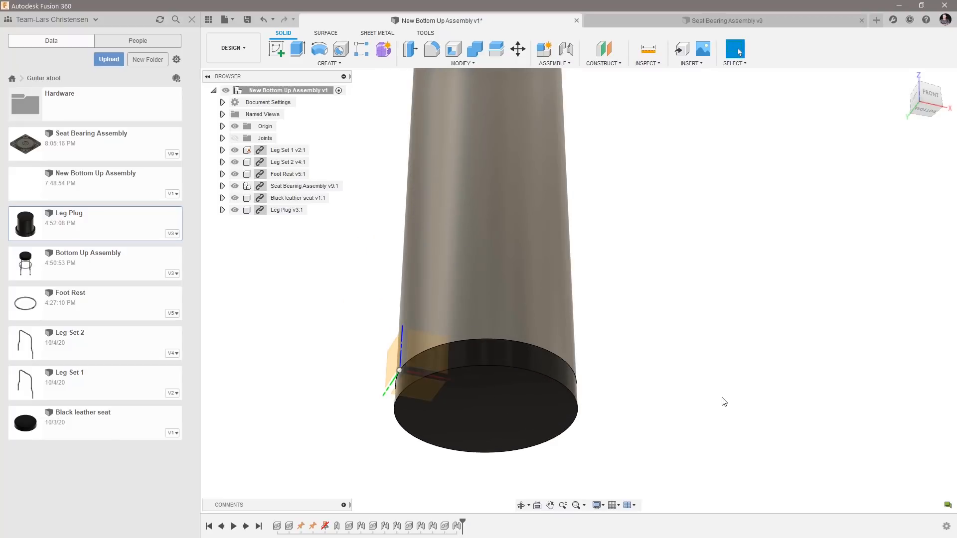
Create a full circular pattern of the Leg Plug component around the foot rest ring's axis with a quantity of 4.
scroll(724, 401, "down", 10)
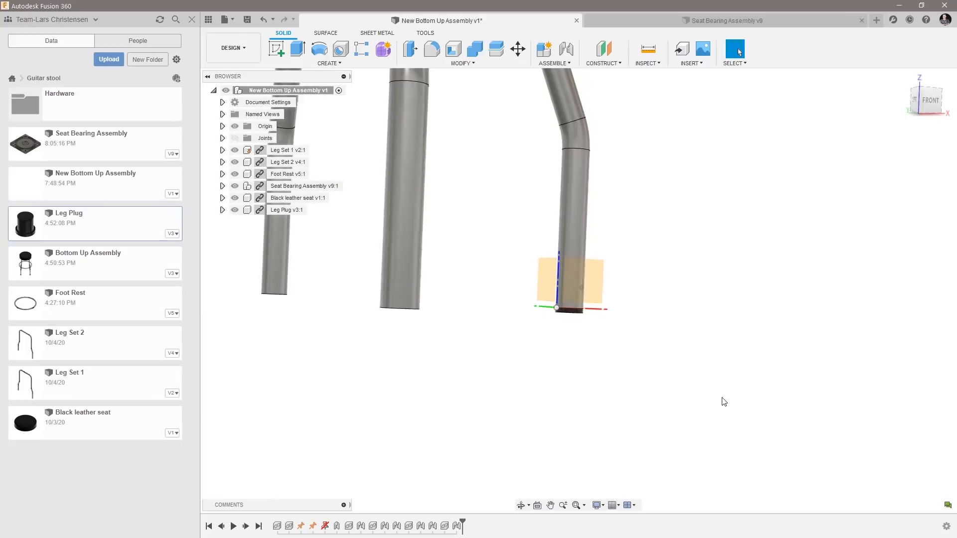
middle_click_drag(681, 397, 431, 412, "shift")
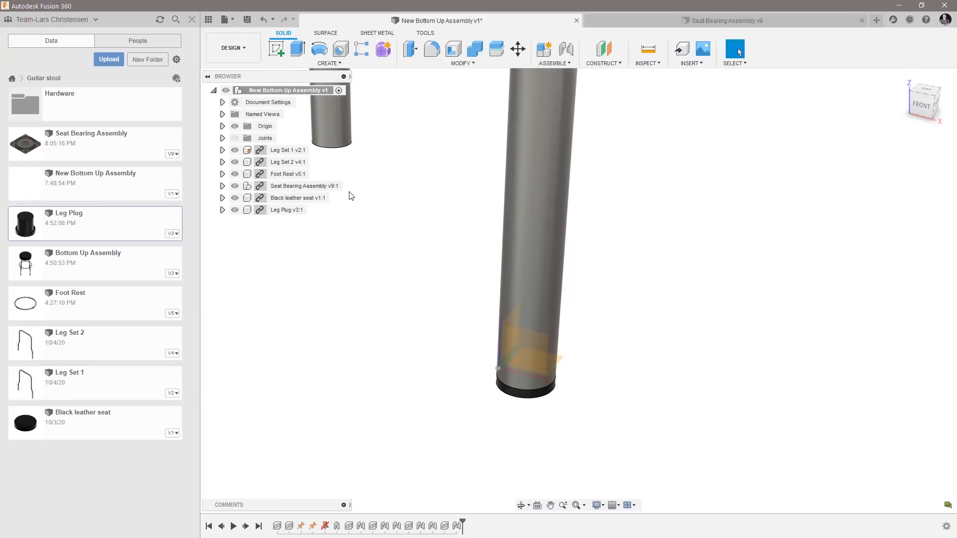
left_click(333, 64)
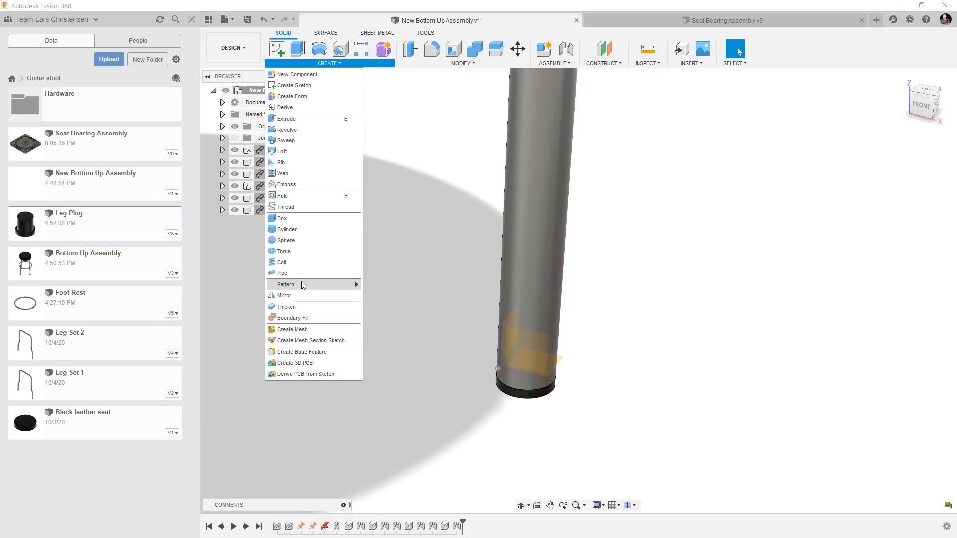
mouse_move(301, 282)
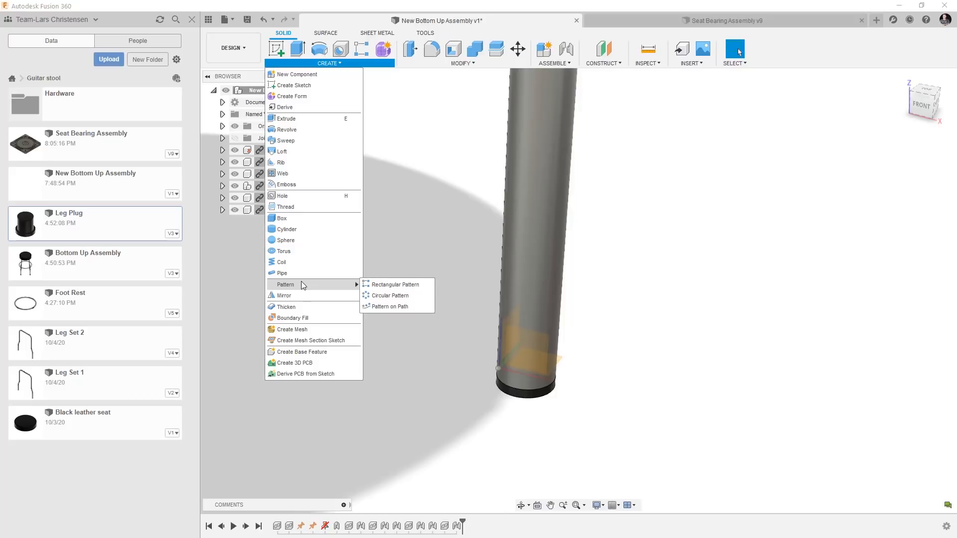
left_click(381, 296)
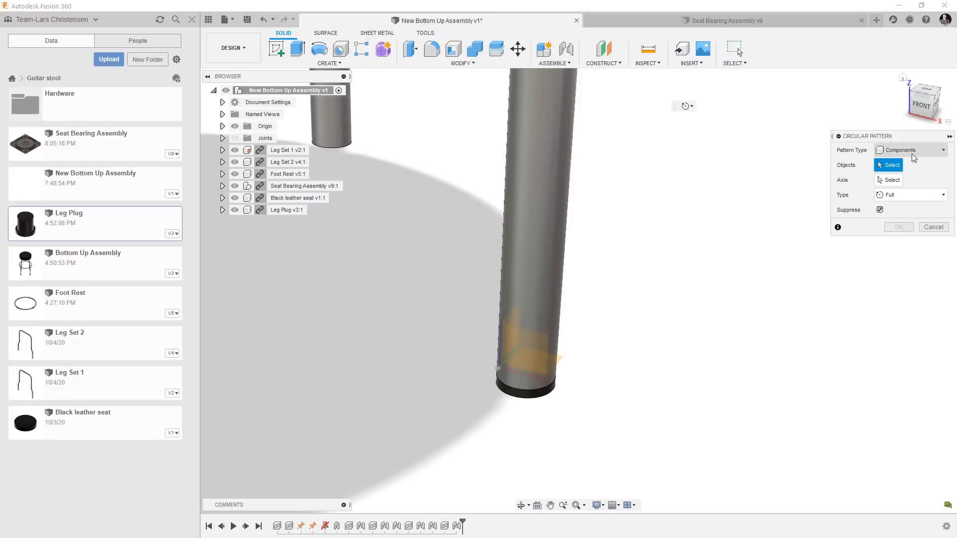
left_click(282, 210)
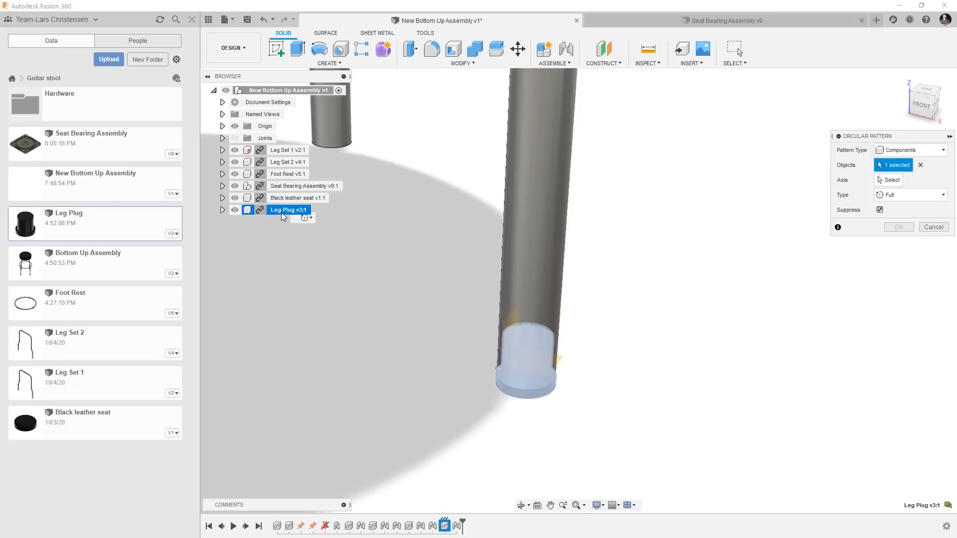
left_click(889, 180)
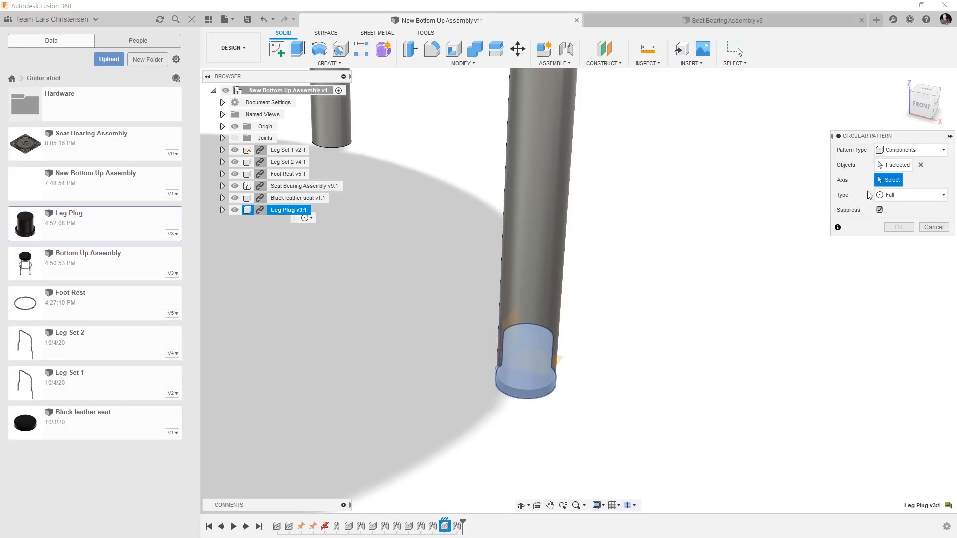
scroll(702, 376, "down", 3)
scroll(701, 377, "down", 5)
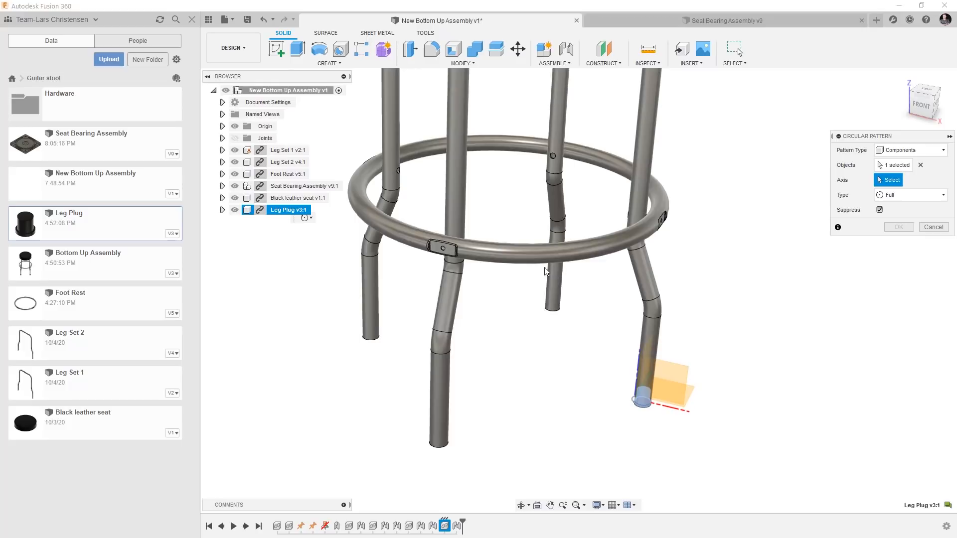
left_click(548, 260)
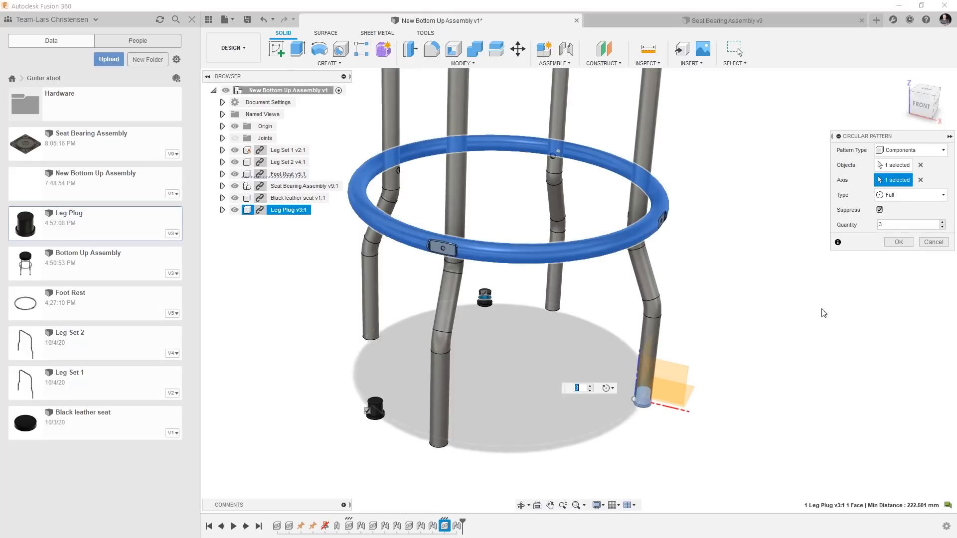
type("4")
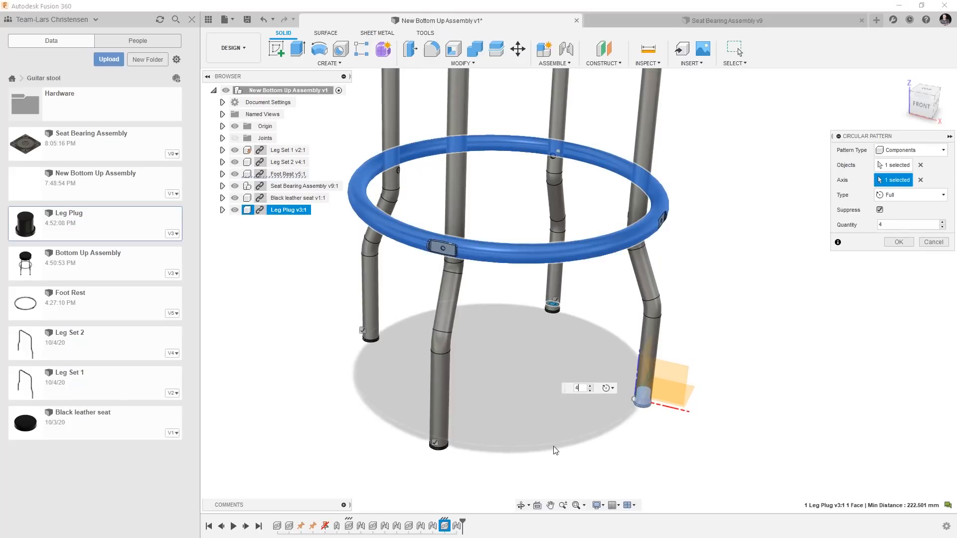
left_click(899, 245)
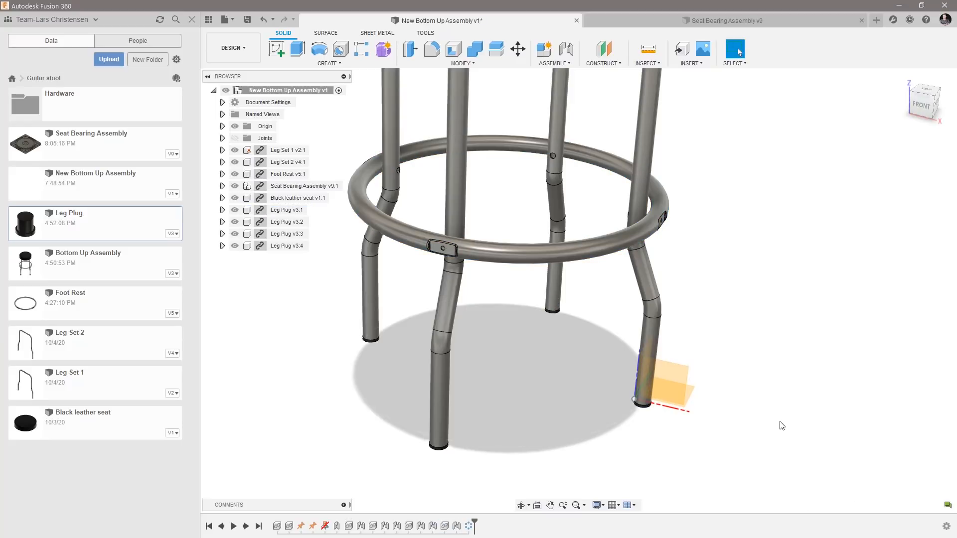
Pull the three patterned leg plugs out of their tubes to test whether they are constrained, and revert them to their previous positions.
scroll(423, 498, "up", 3)
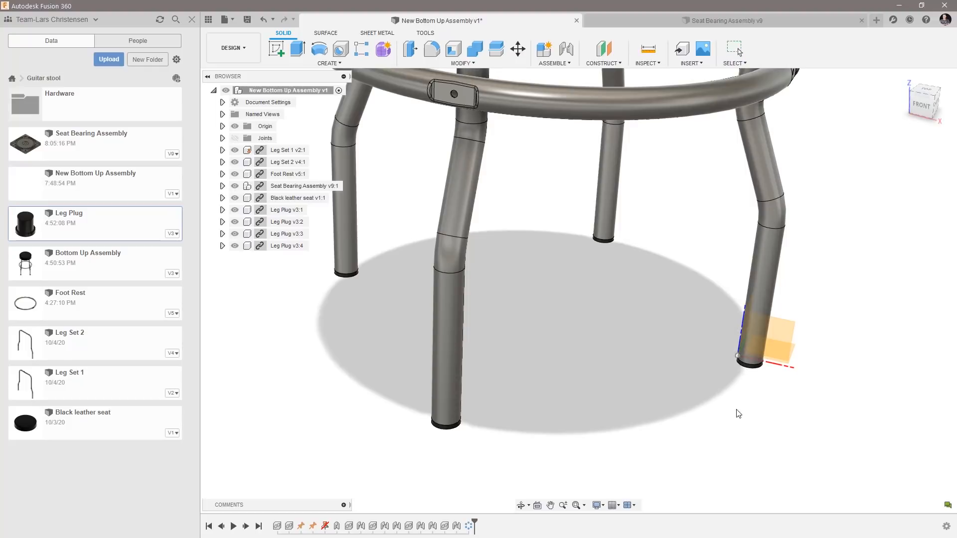
left_click_drag(753, 368, 751, 369)
left_click(751, 368)
left_click(724, 420)
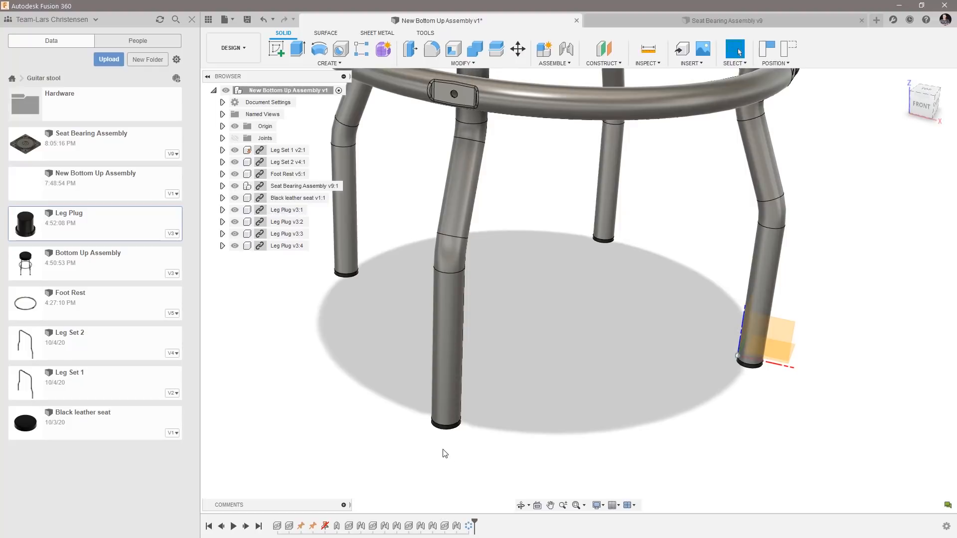
left_click_drag(444, 435, 346, 461)
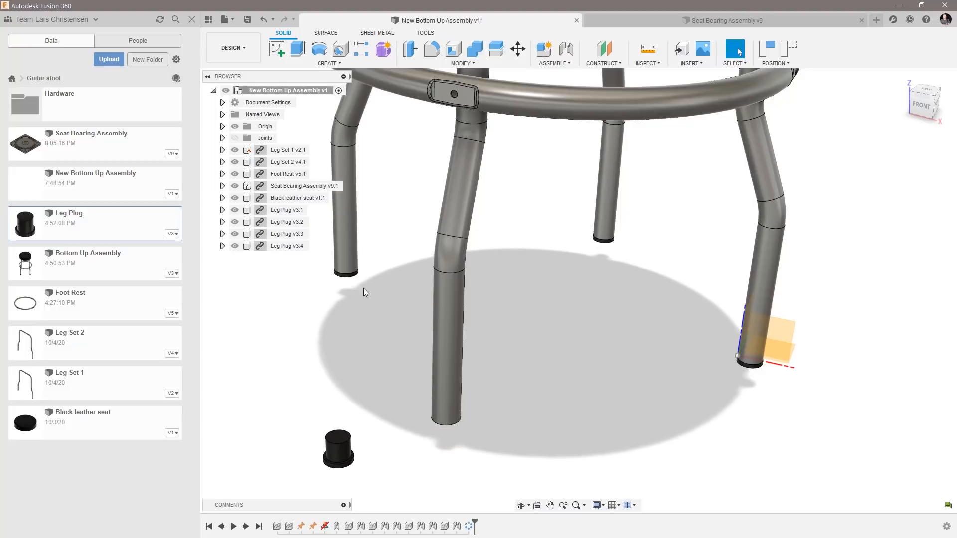
left_click_drag(344, 280, 267, 299)
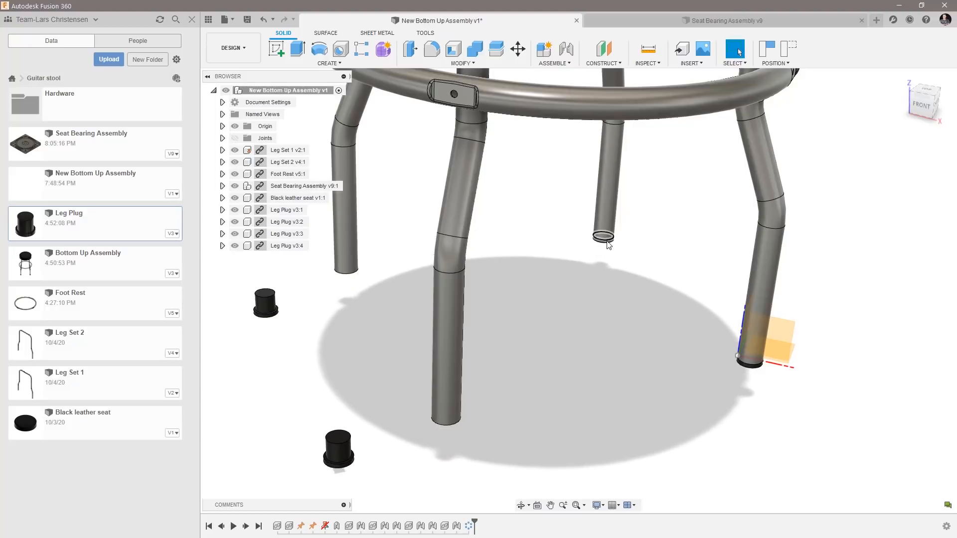
left_click_drag(608, 251, 644, 344)
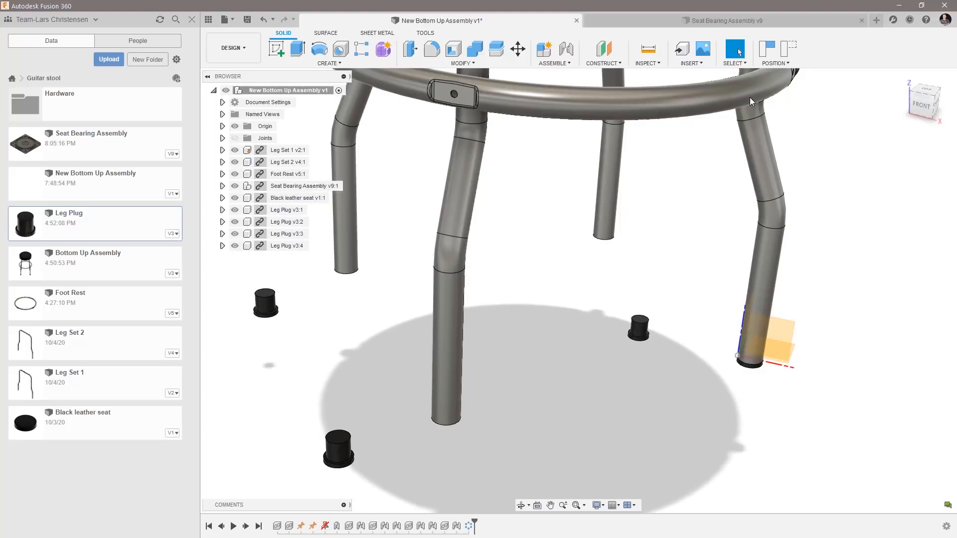
left_click(791, 50)
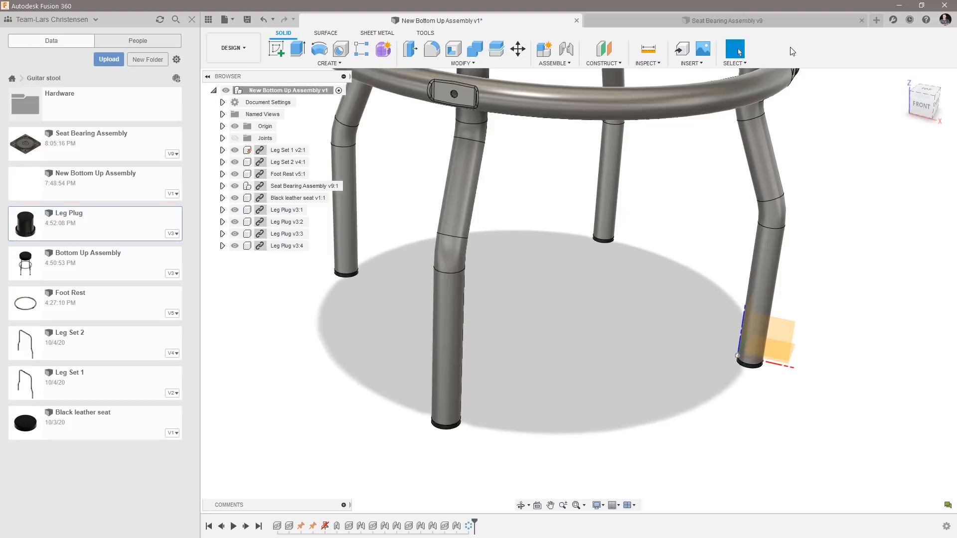
Add a rigid as-built joint between Leg Set 2 and the leg plug in its front foot.
left_click(565, 64)
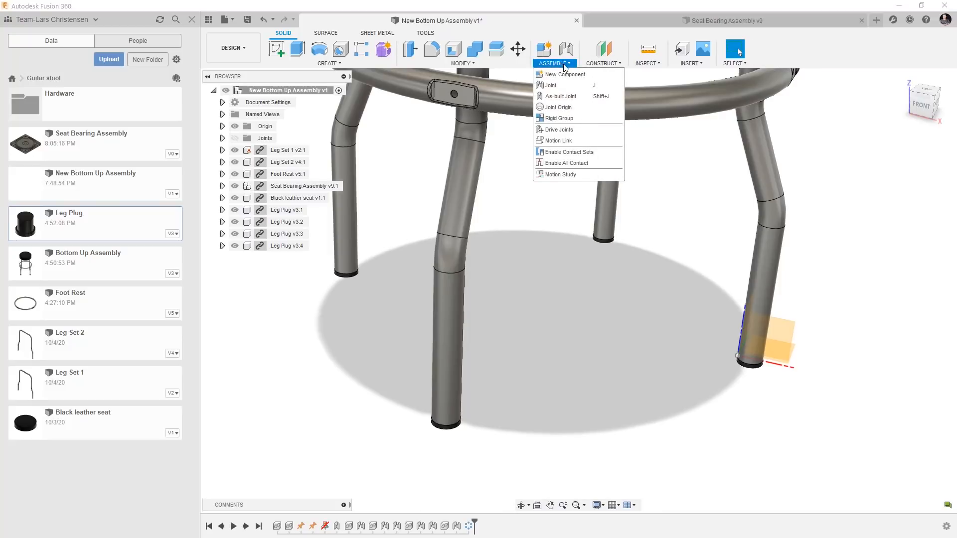
left_click(564, 96)
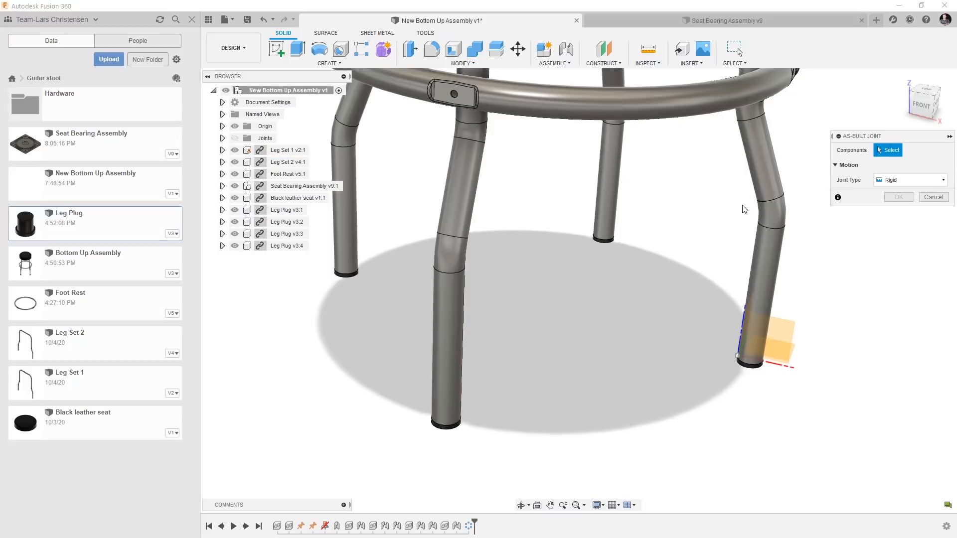
left_click(446, 372)
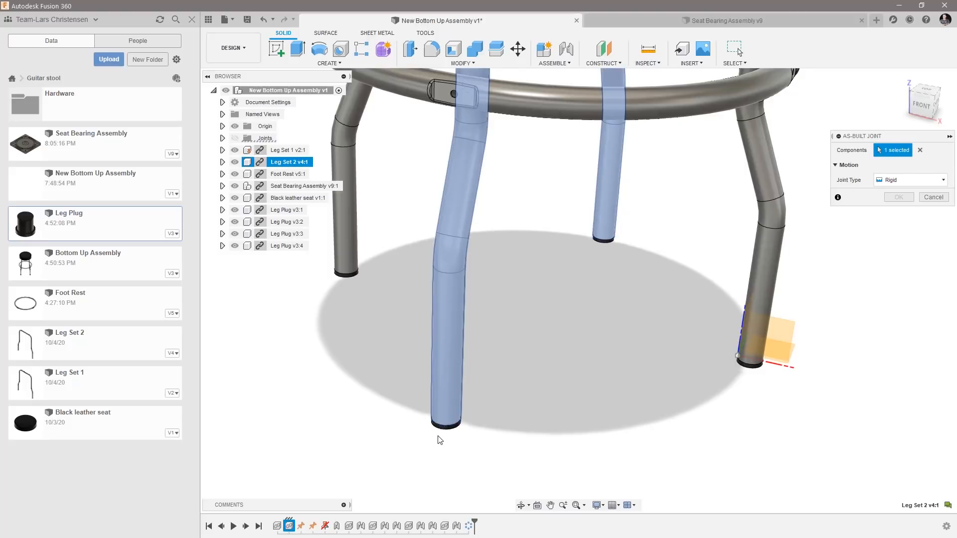
left_click(445, 429)
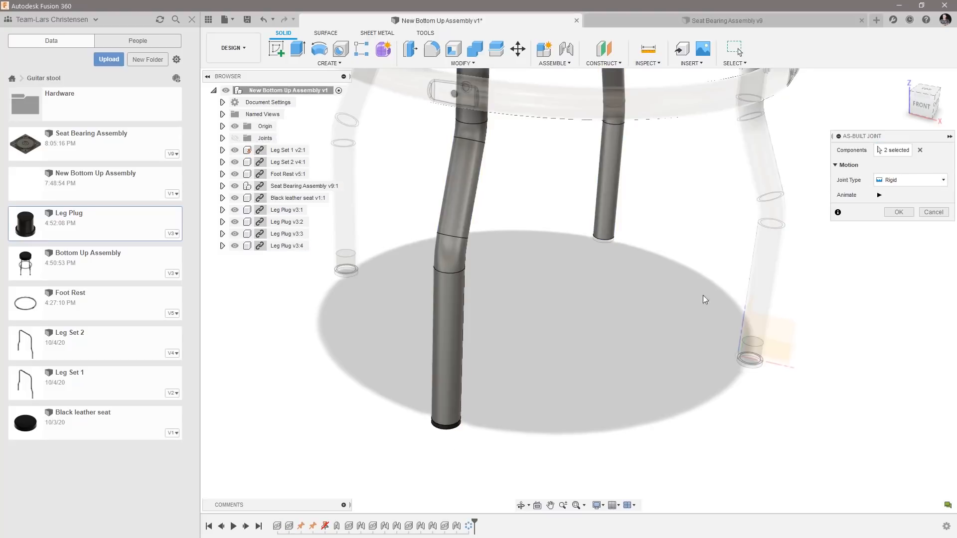
left_click(899, 212)
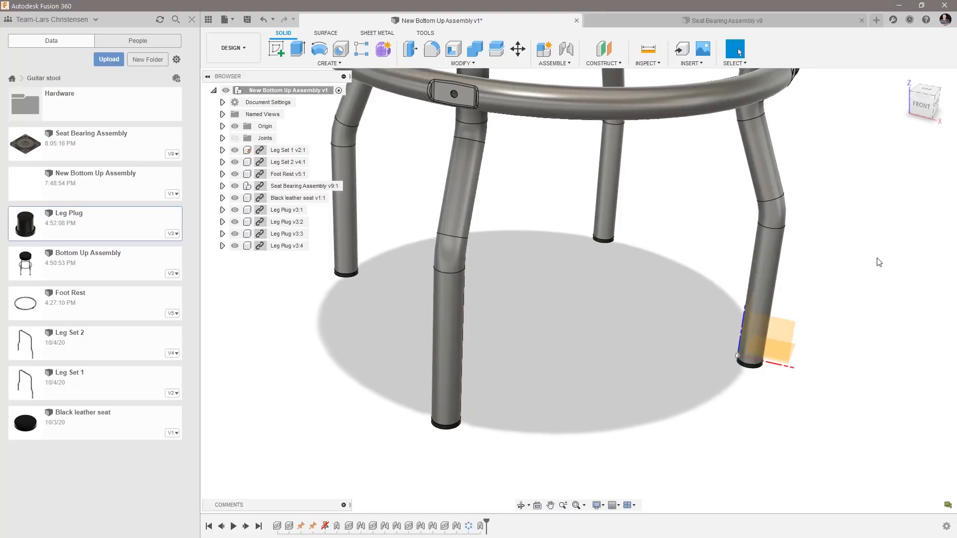
Add a rigid as-built joint between Leg Set 2 and the leg plug in its rear foot.
right_click_drag(879, 262, 879, 238)
left_click(876, 229)
left_click(613, 209)
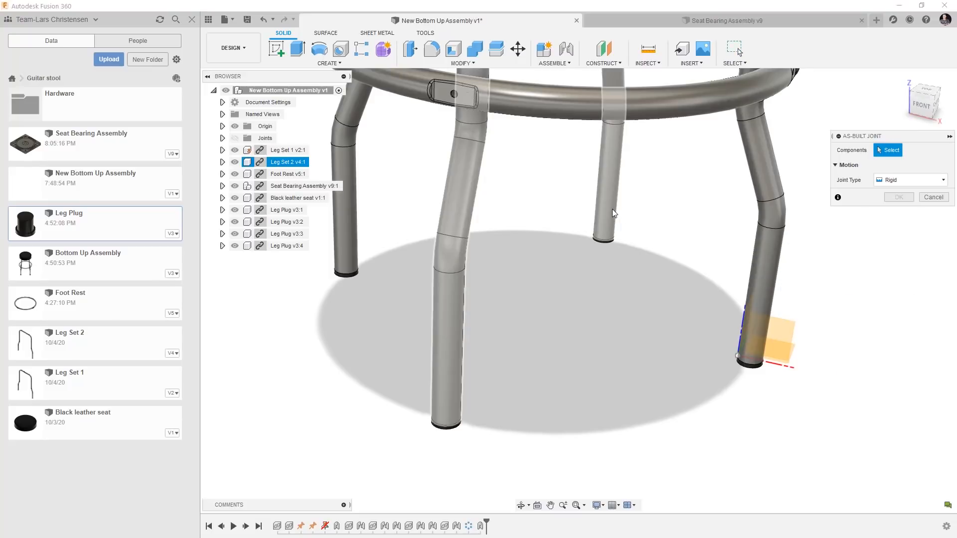
left_click(610, 244)
left_click(898, 212)
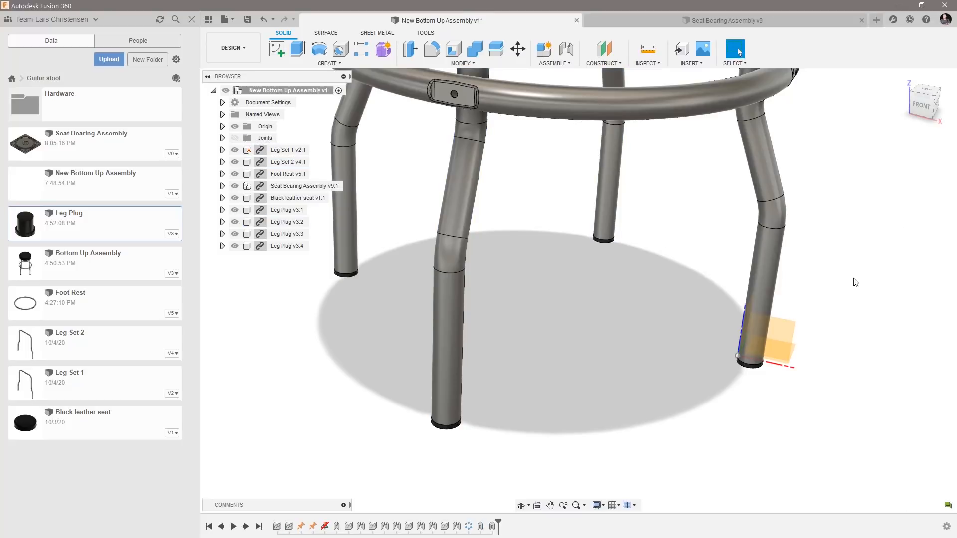
Add a rigid as-built joint between Leg Set 1 and the patterned leg plug in its far foot.
right_click(600, 337)
left_click(601, 306)
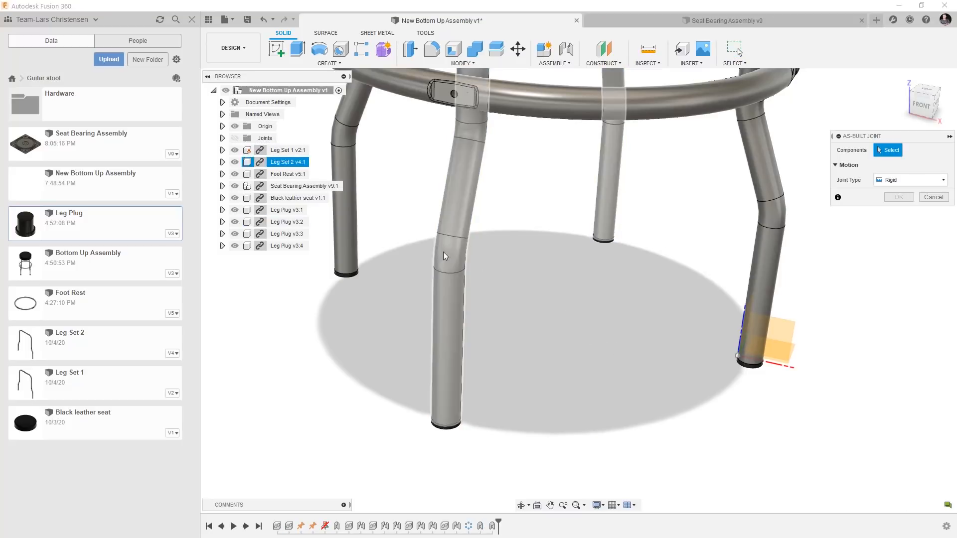
left_click(351, 238)
left_click(358, 276)
left_click(899, 212)
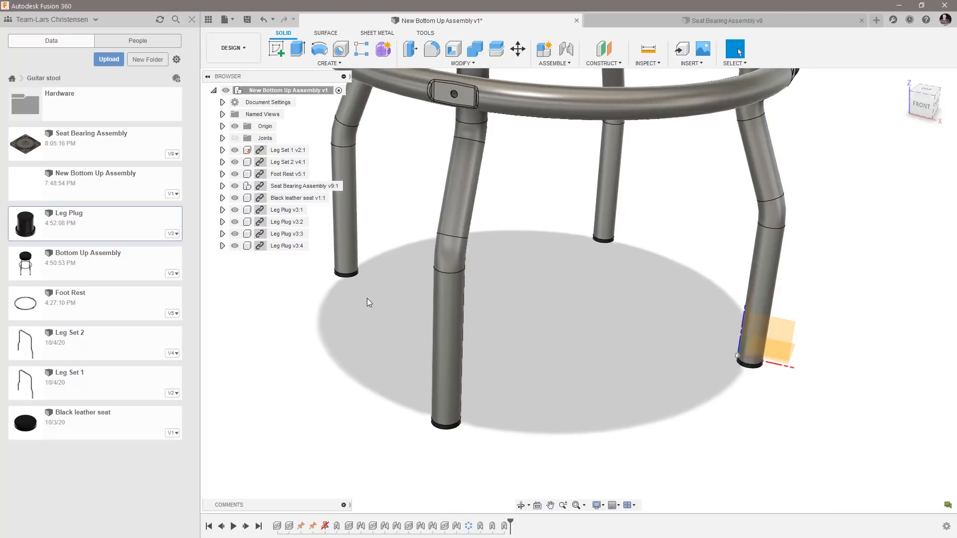
Examine the complete bar stool, look over the open Seat Bearing Assembly design, and return to the full stool assembly.
scroll(441, 427, "down", 3)
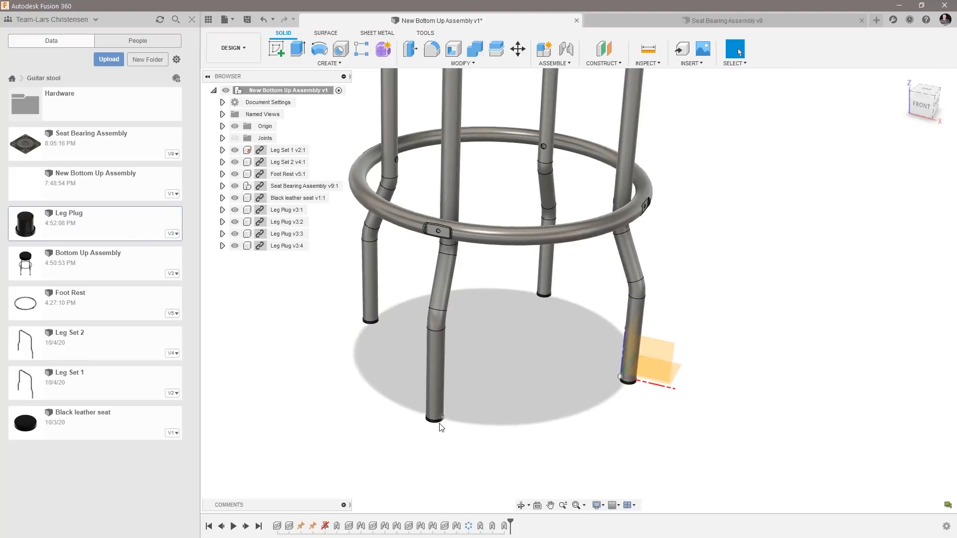
scroll(467, 449, "down", 4)
scroll(336, 399, "up", 2)
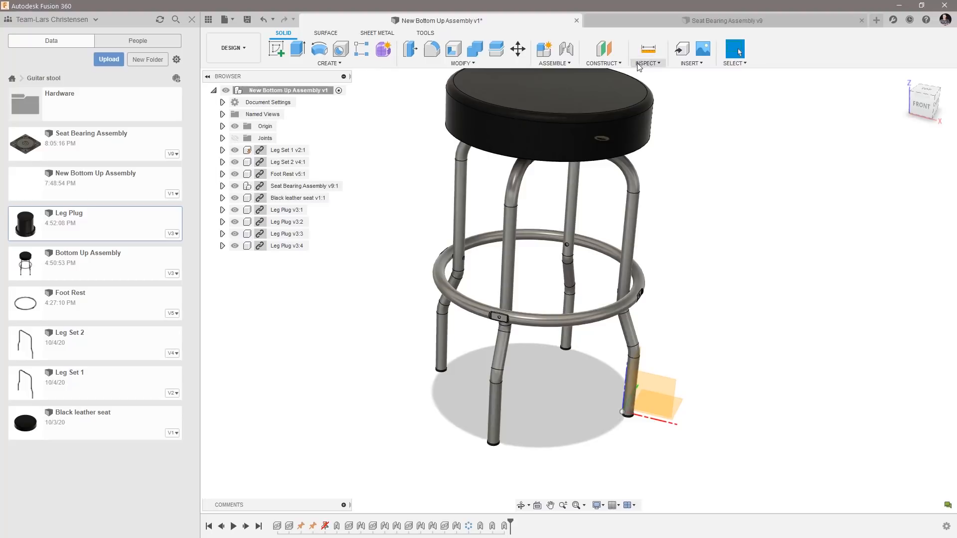
left_click(689, 20)
scroll(590, 259, "down", 3)
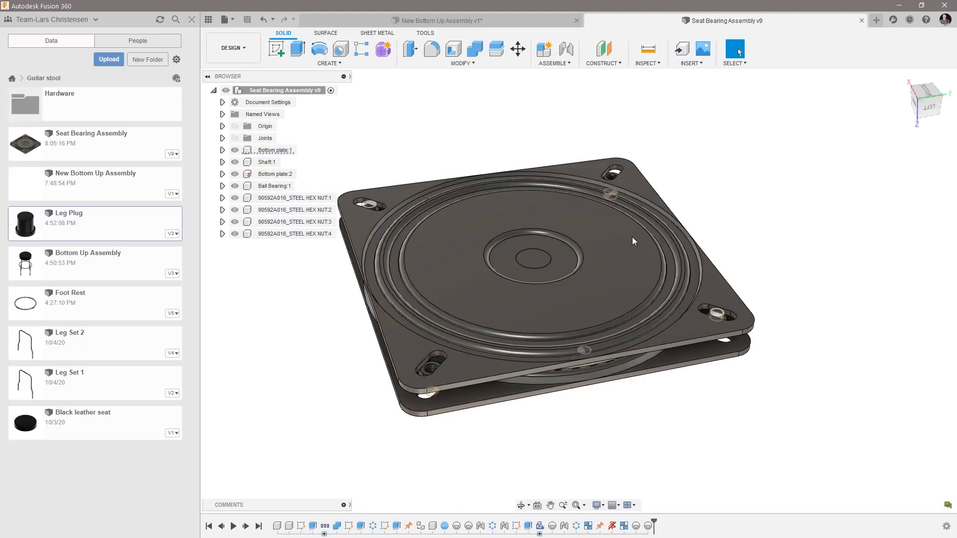
left_click(462, 24)
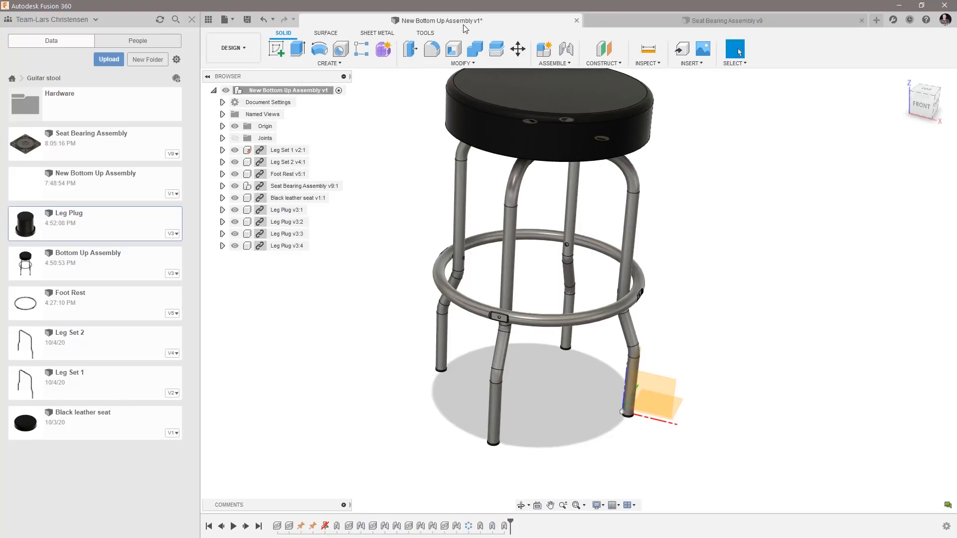
scroll(329, 364, "down", 1)
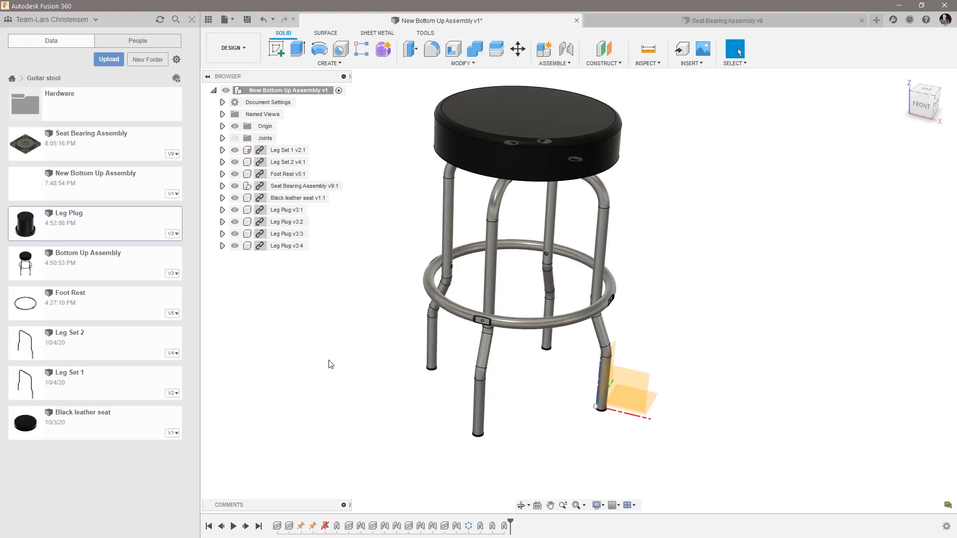
scroll(329, 364, "down", 1)
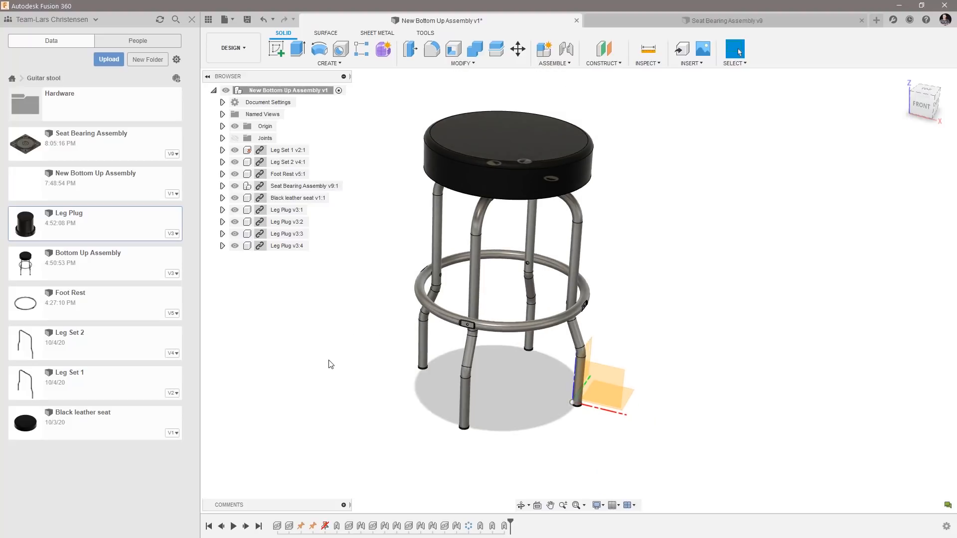
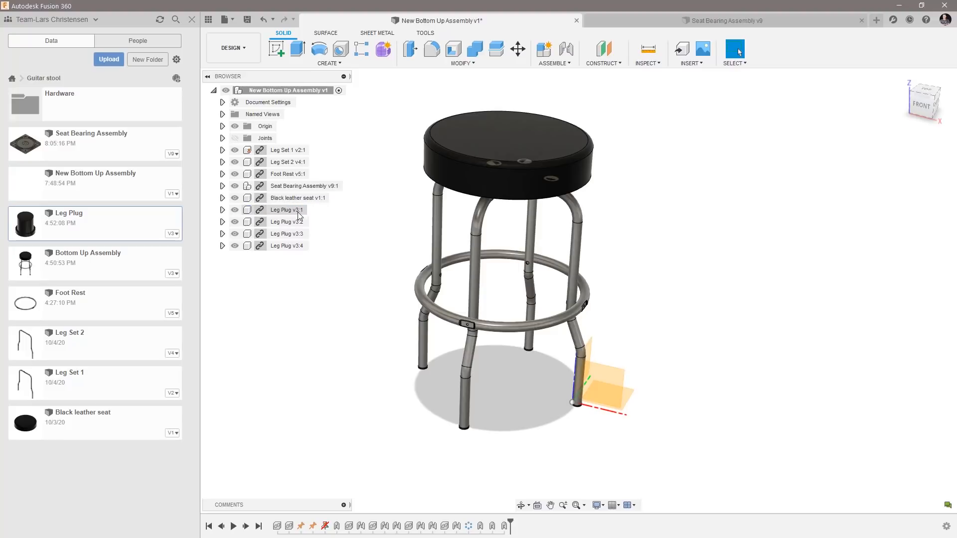
Edit the first leg plug in place within the assembly and open its profile sketch, Sketch1, for editing.
double_click(294, 211)
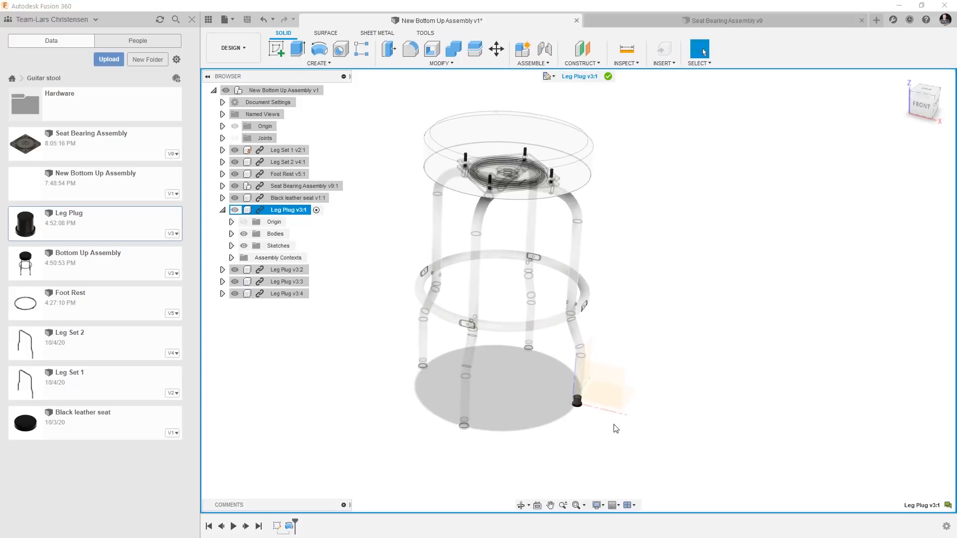
scroll(616, 429, "up", 5)
scroll(563, 421, "up", 8)
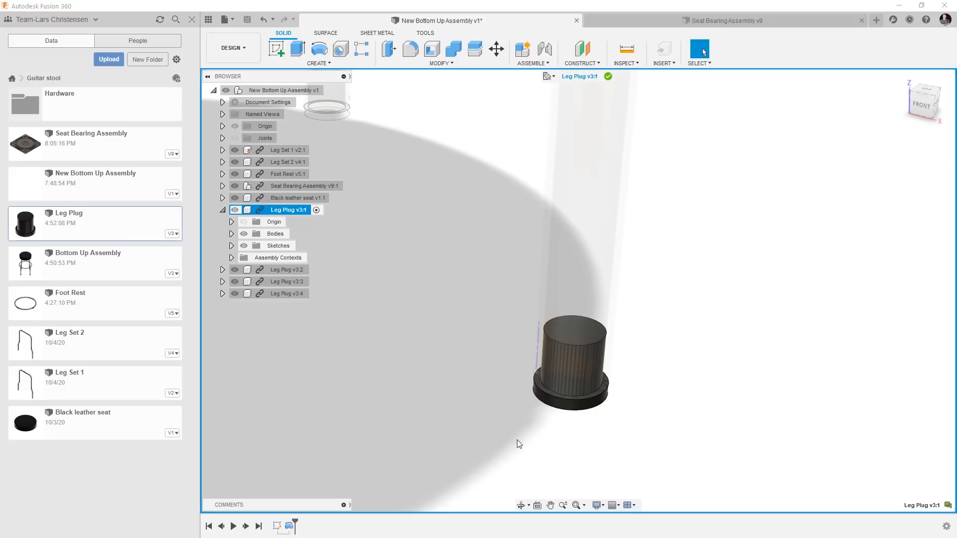
right_click(277, 527)
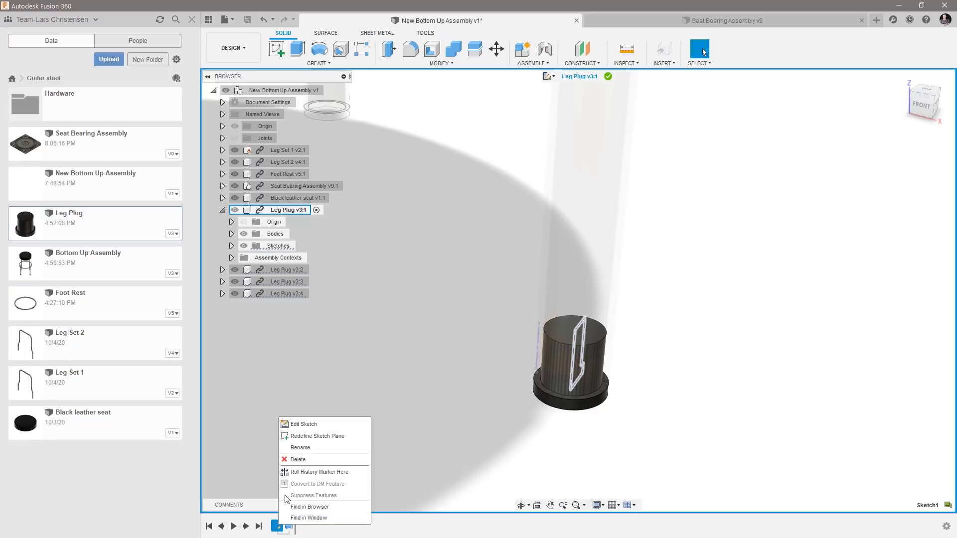
left_click(302, 424)
scroll(341, 352, "down", 2)
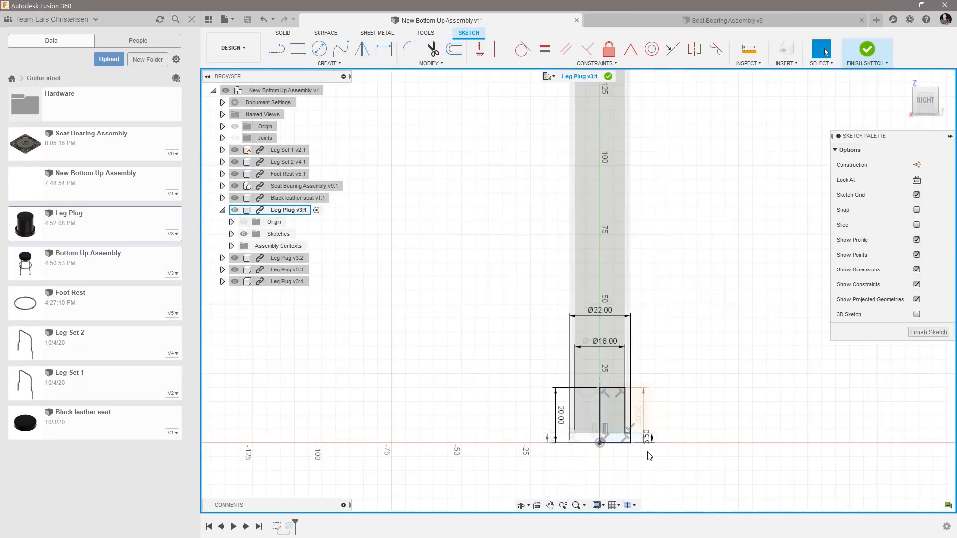
scroll(649, 447, "up", 6)
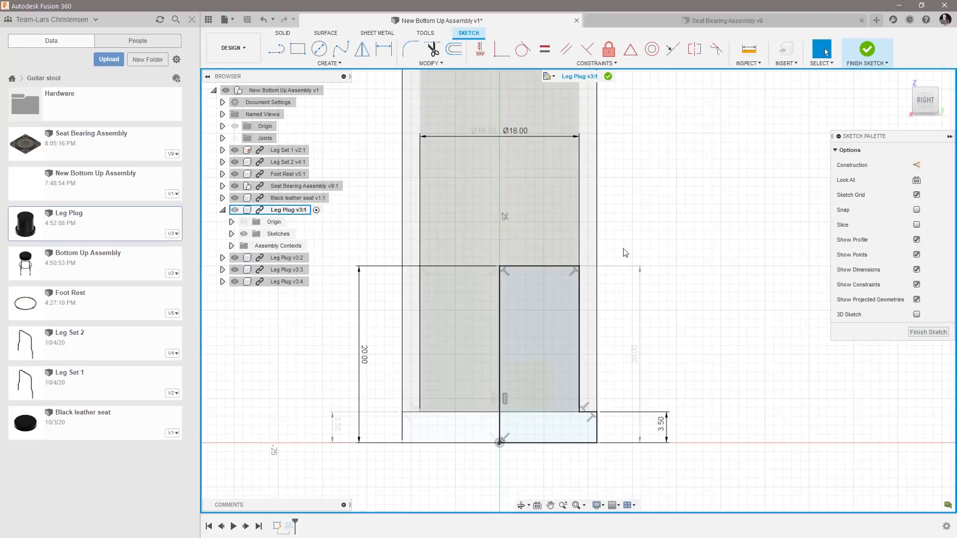
scroll(591, 444, "up", 2)
scroll(638, 418, "up", 2)
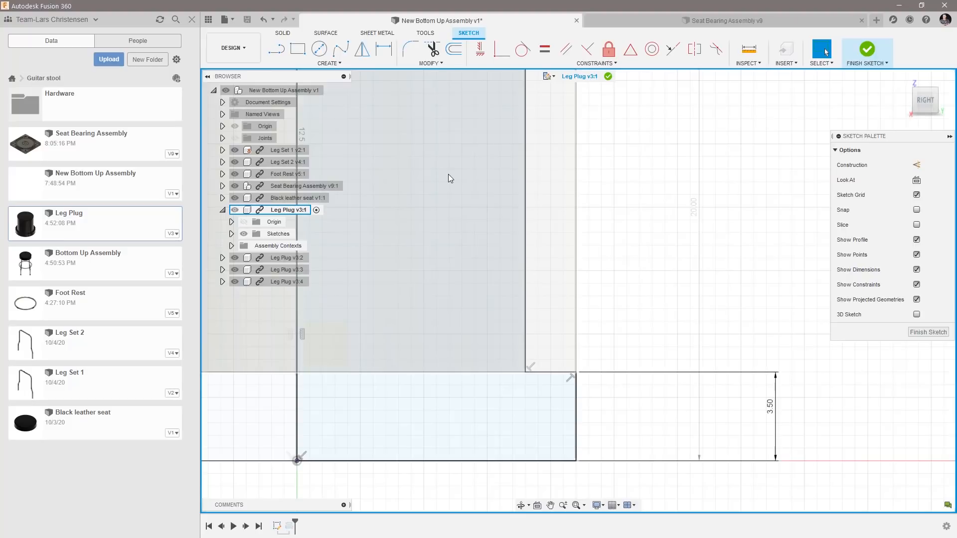
Fillet the lower outer corner of the plug's flange profile with a 1 mm radius and finish the sketch.
left_click(413, 50)
left_click(572, 447)
left_click(576, 451)
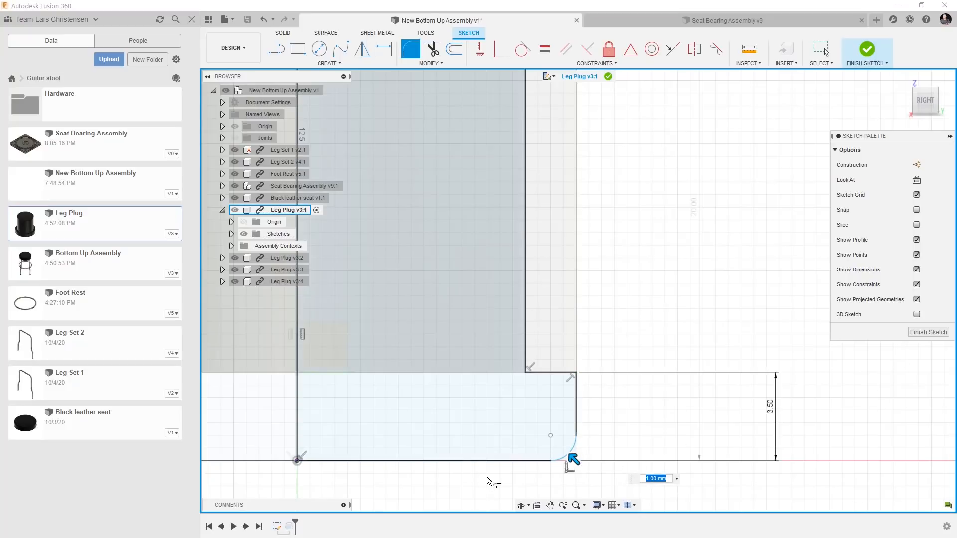
left_click(927, 332)
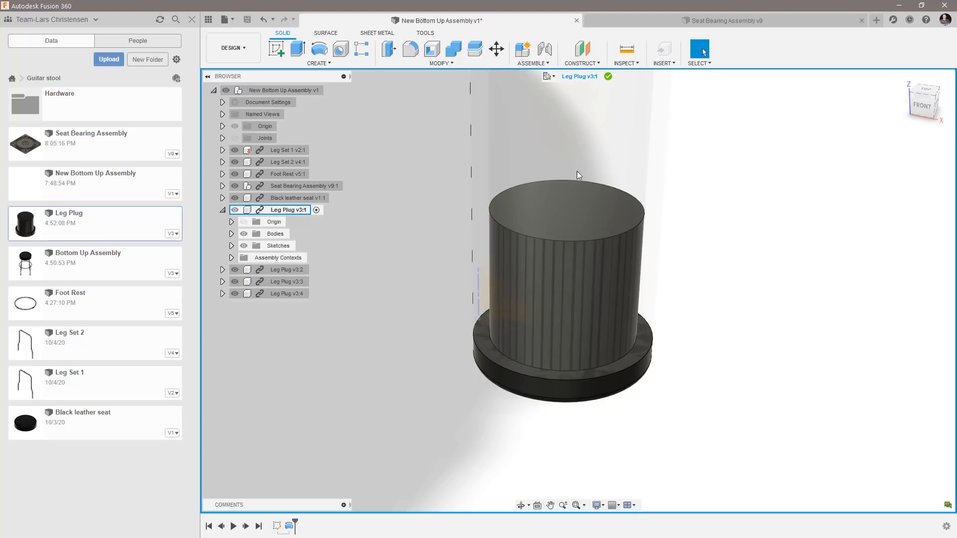
Finish the in-place edit of the leg plug and save the assembly with a new version description.
left_click(608, 77)
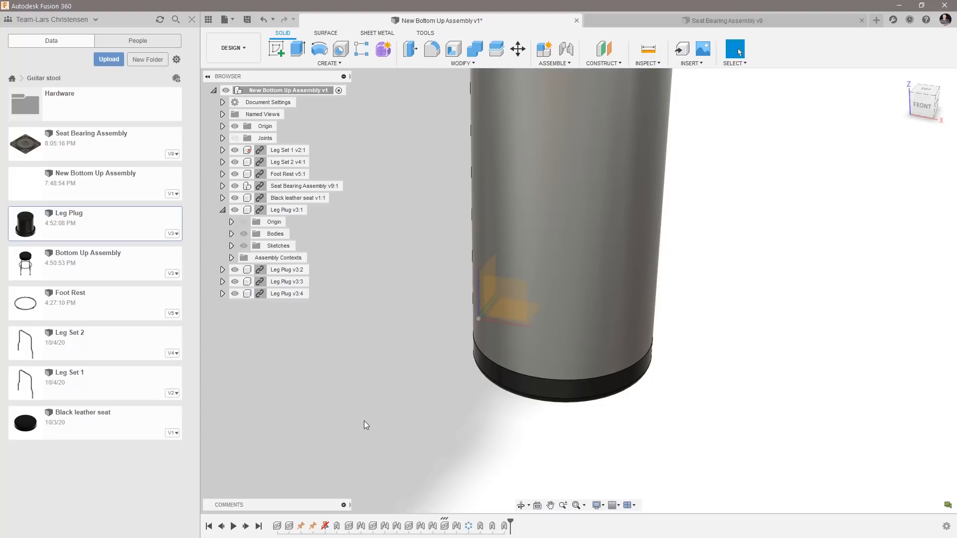
left_click(246, 20)
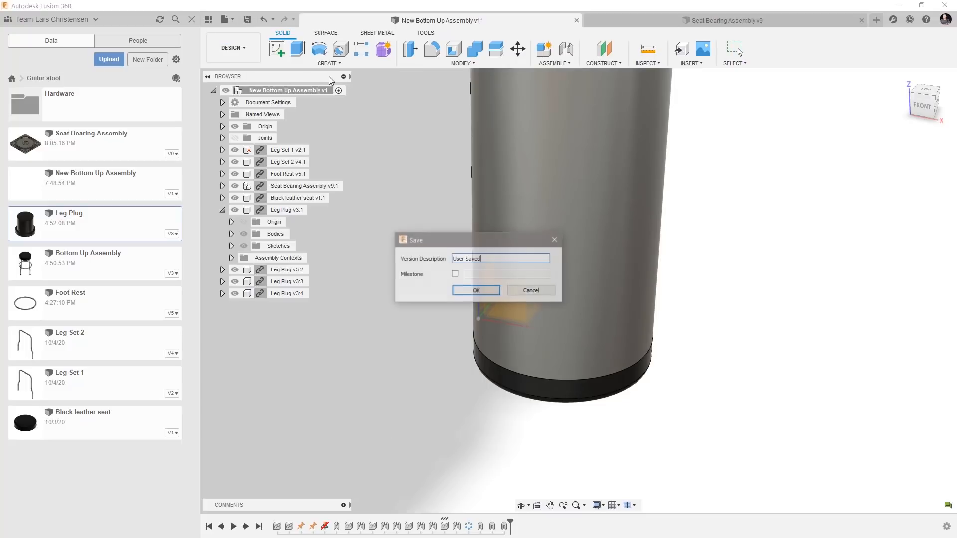
left_click_drag(504, 261, 414, 260)
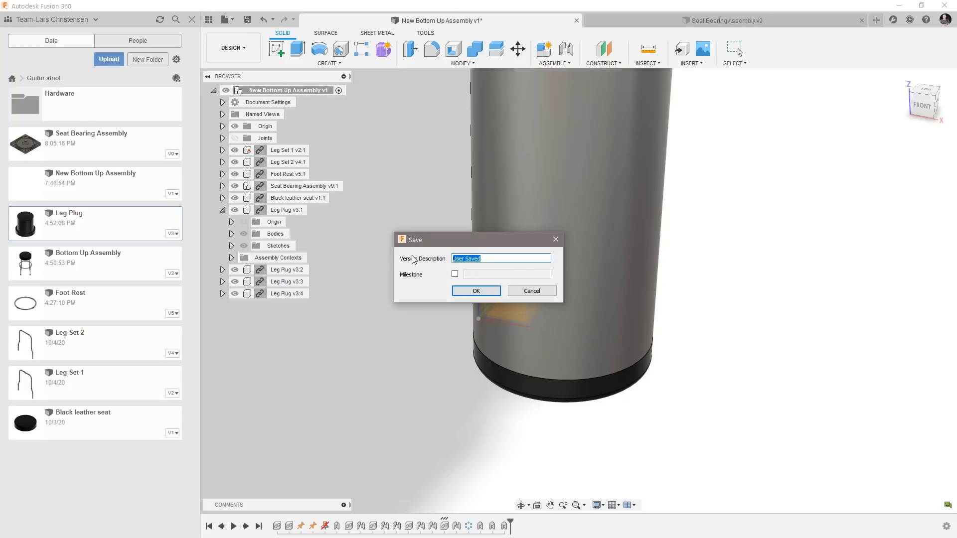
type("Added Fillet")
left_click(476, 291)
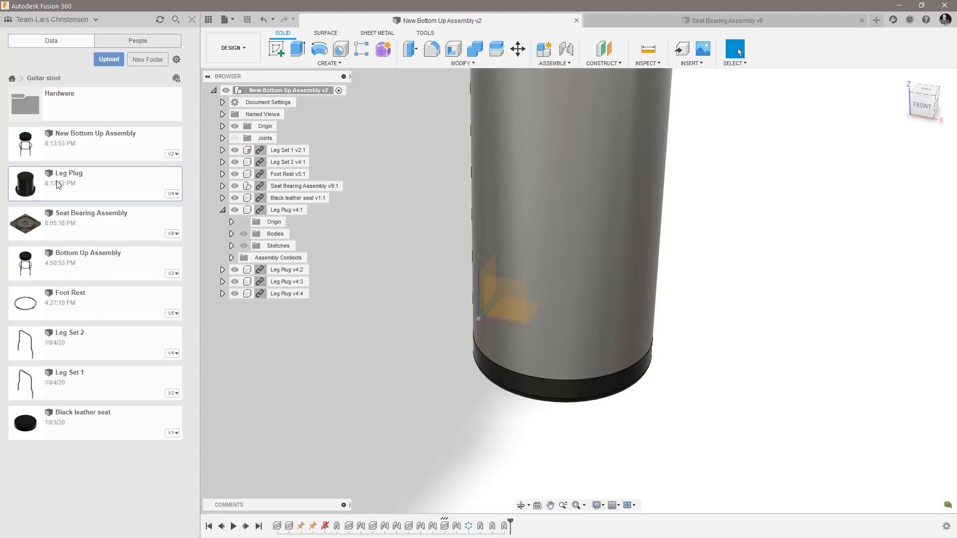
Examine the edited leg plugs up close at the feet of the stool's legs.
middle_click_drag(602, 434, 295, 416, "shift")
scroll(280, 464, "up", 5)
scroll(327, 459, "down", 8)
middle_click_drag(337, 458, 405, 440, "shift")
scroll(565, 350, "up", 5)
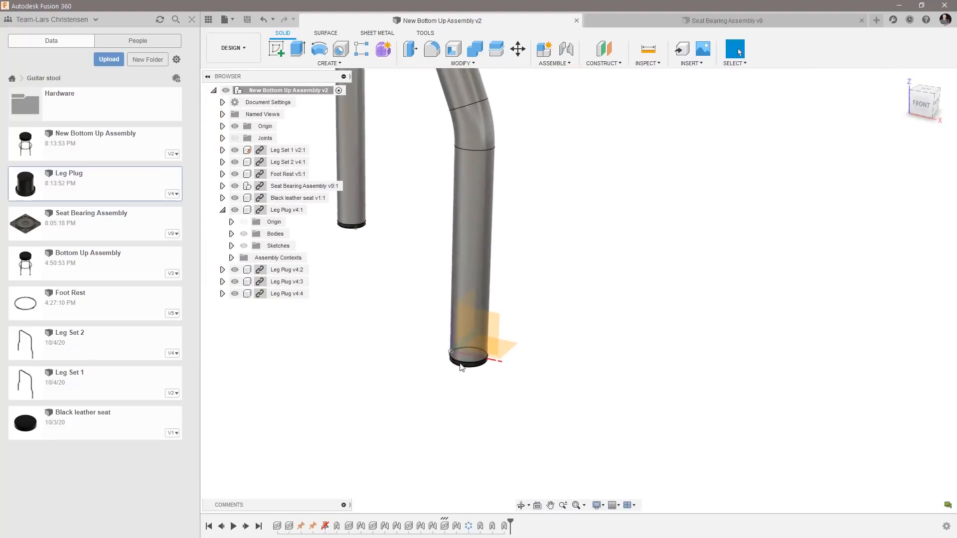
scroll(439, 370, "up", 5)
scroll(536, 378, "up", 1)
scroll(563, 431, "down", 3)
scroll(563, 424, "down", 3)
scroll(551, 384, "down", 6)
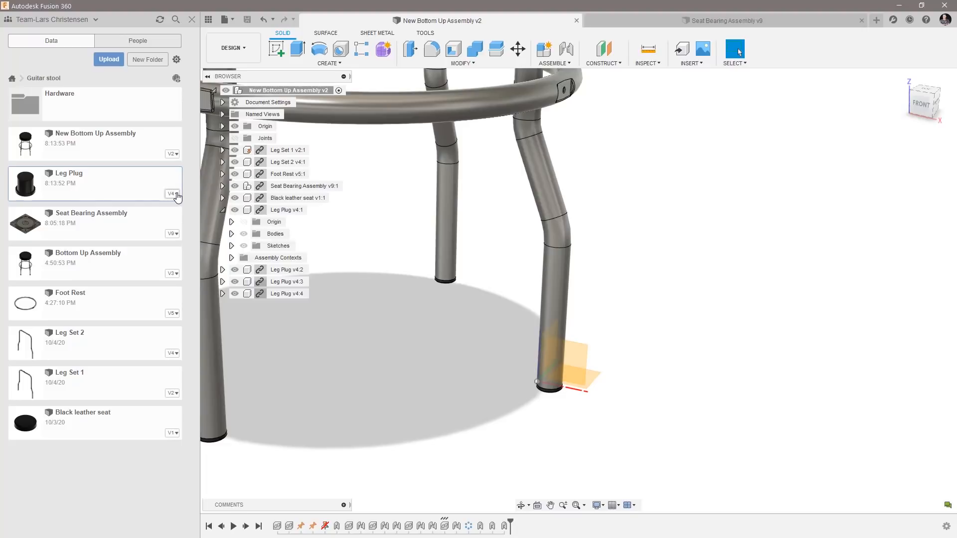
Promote version 3 of the Leg Plug design from its version history.
left_click(177, 195)
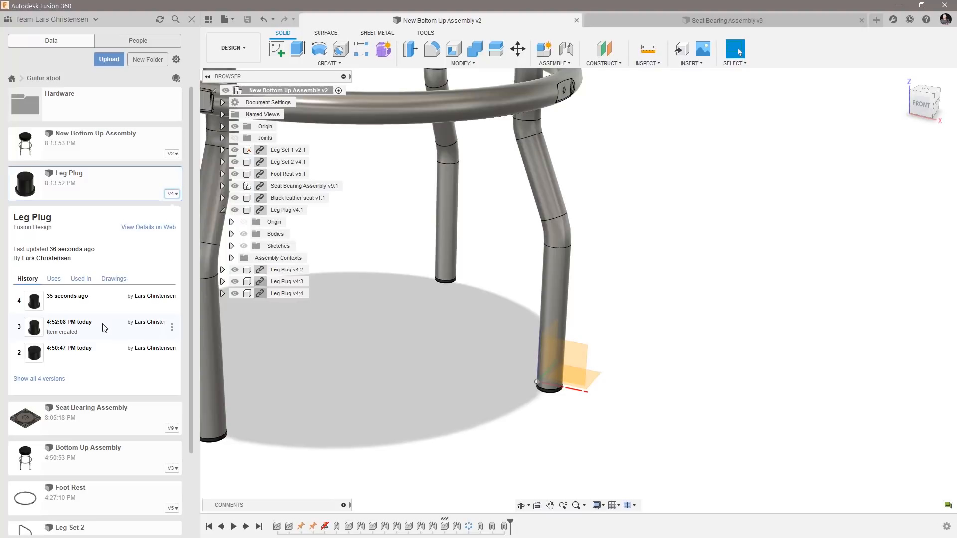
left_click(172, 328)
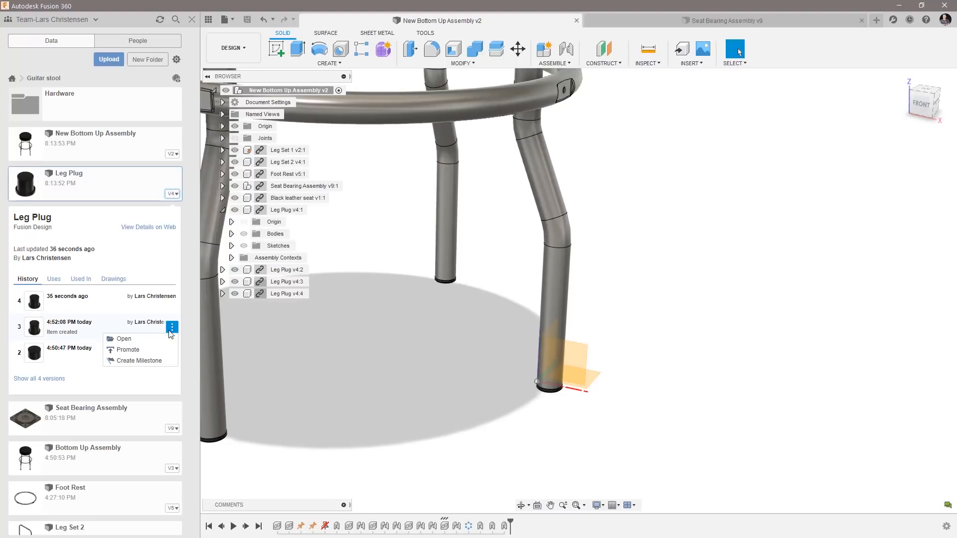
left_click(130, 350)
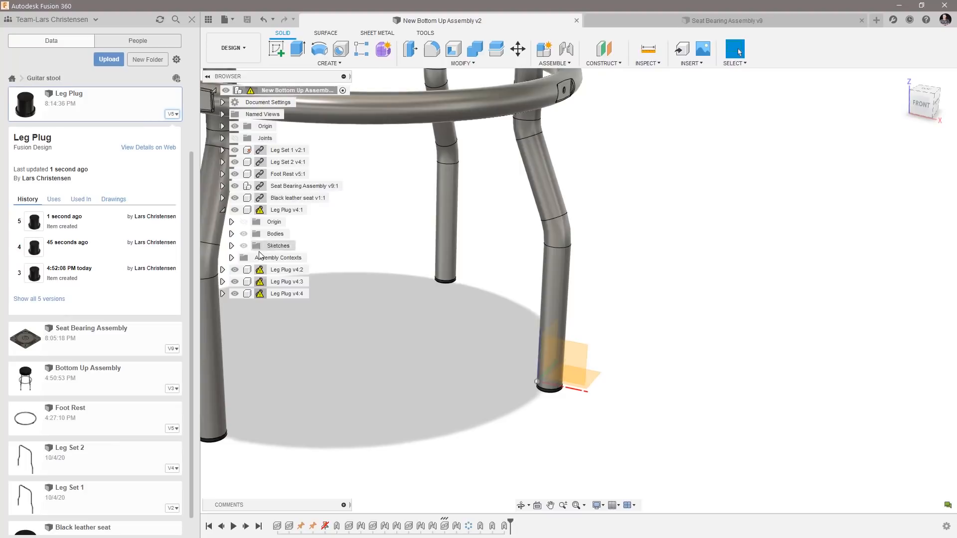
Update all out-of-date component references in the stool assembly.
mouse_move(261, 210)
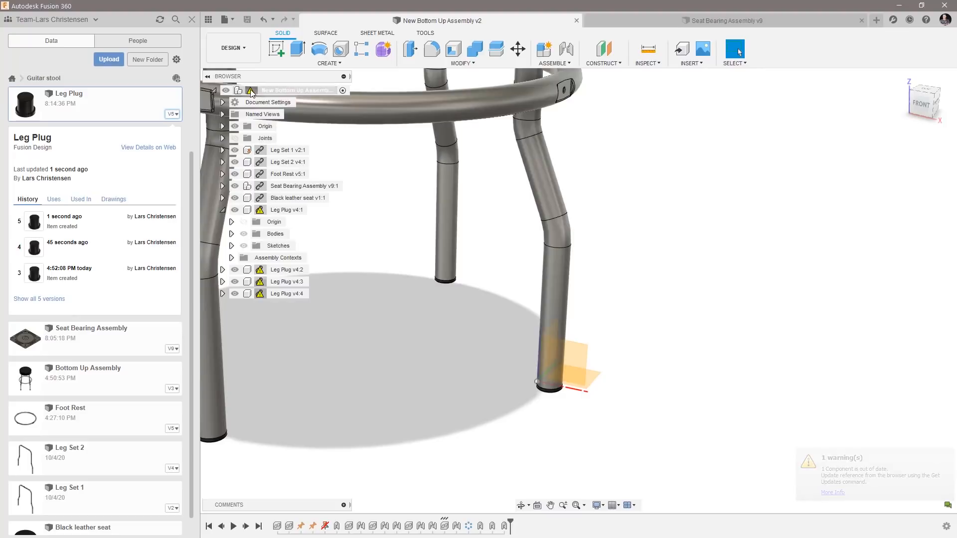
mouse_move(251, 92)
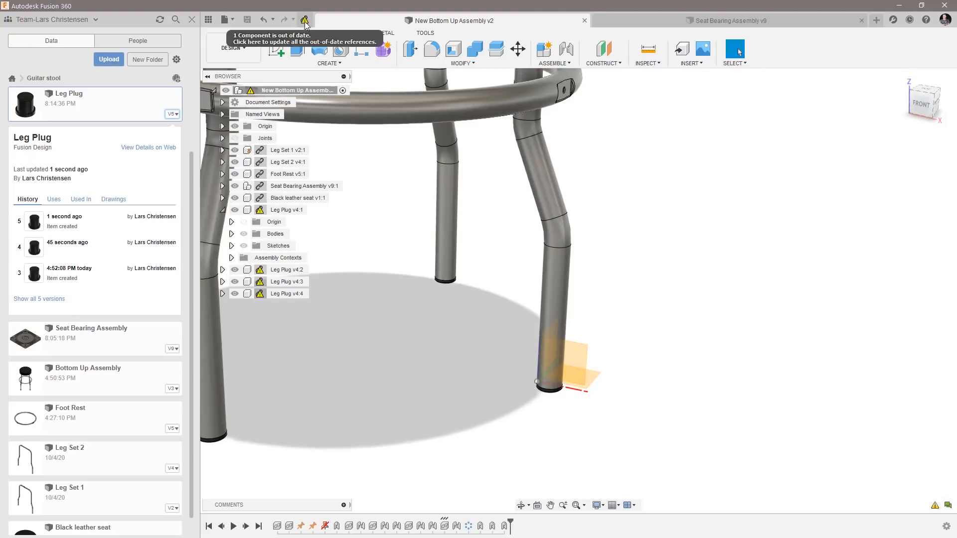
left_click(304, 21)
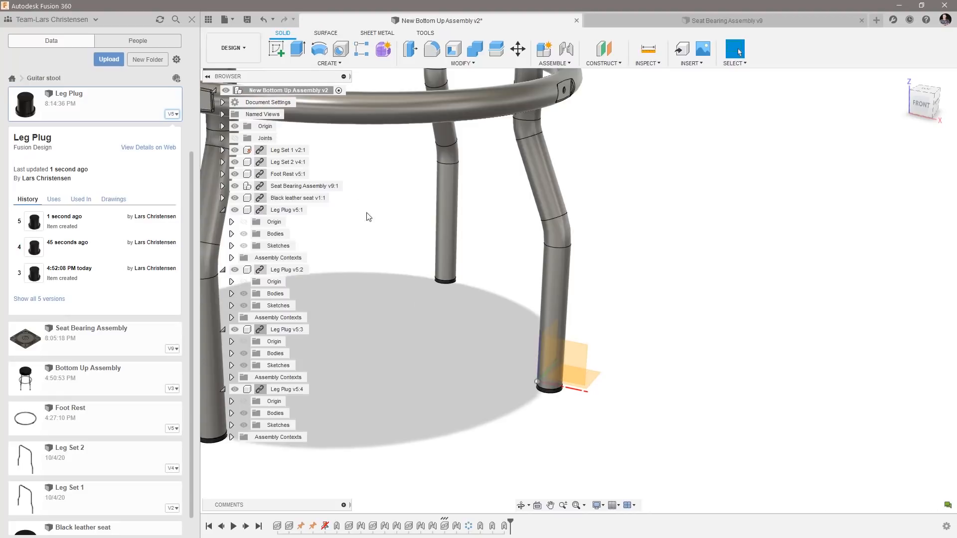
Examine the updated leg plug's lower edge and the complete bar stool with the project files hidden.
scroll(578, 415, "up", 2)
scroll(523, 378, "up", 5)
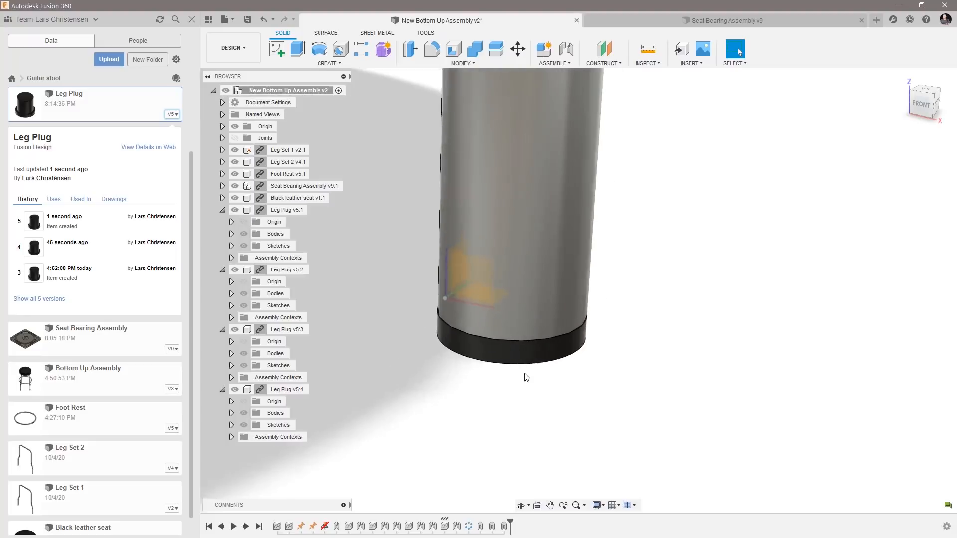
scroll(521, 376, "down", 5)
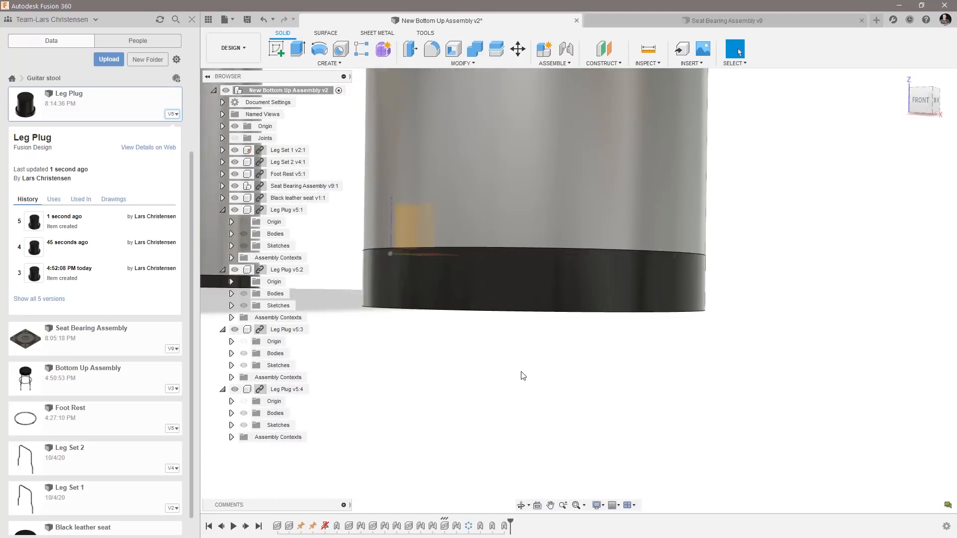
scroll(522, 372, "down", 5)
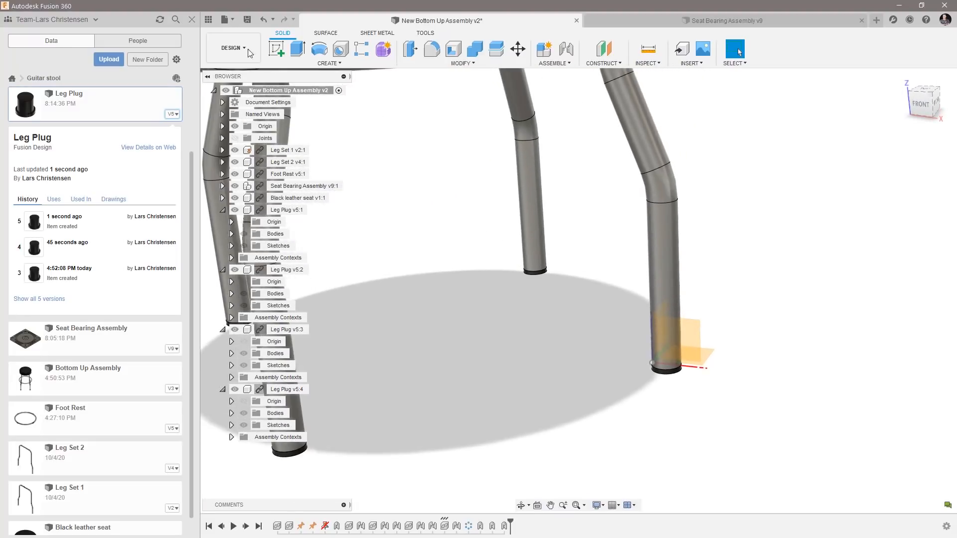
left_click(209, 20)
scroll(326, 286, "down", 6)
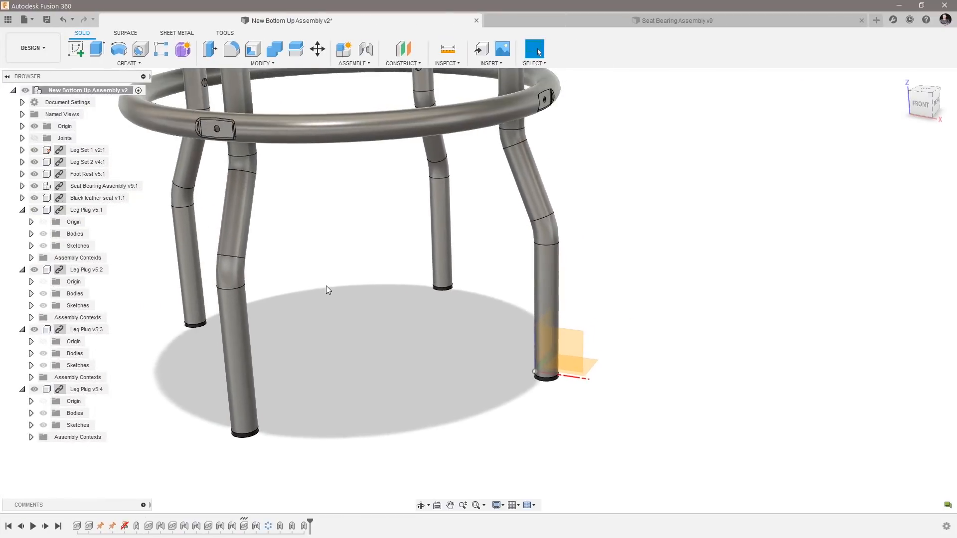
scroll(327, 286, "down", 4)
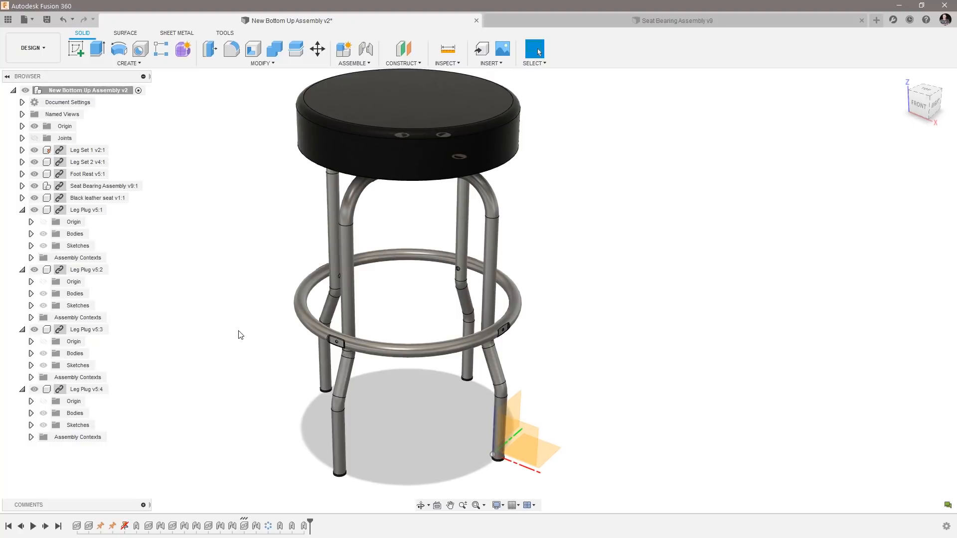
Show the project files again and collapse all four Leg Plug components in the assembly's component tree.
left_click(8, 20)
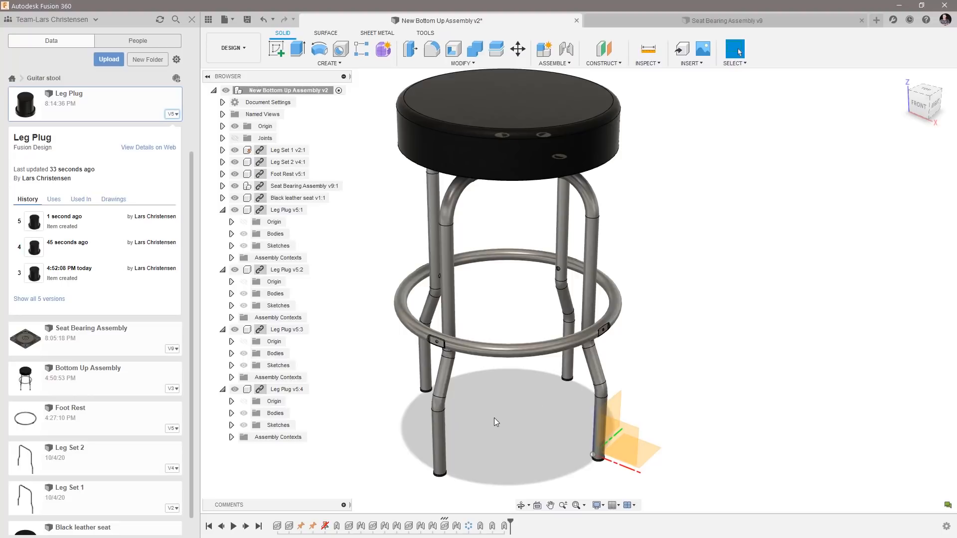
left_click(222, 210)
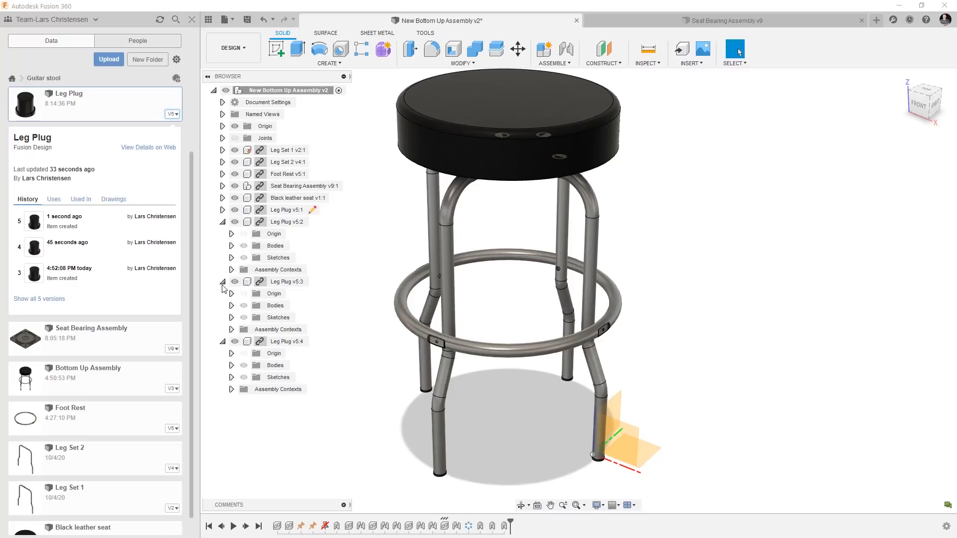
left_click(222, 282)
left_click(223, 222)
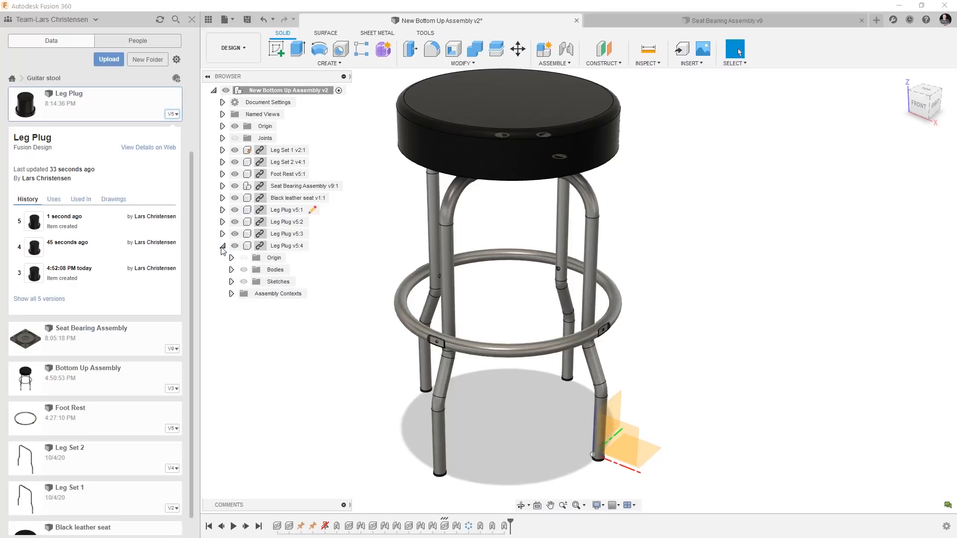
left_click(222, 246)
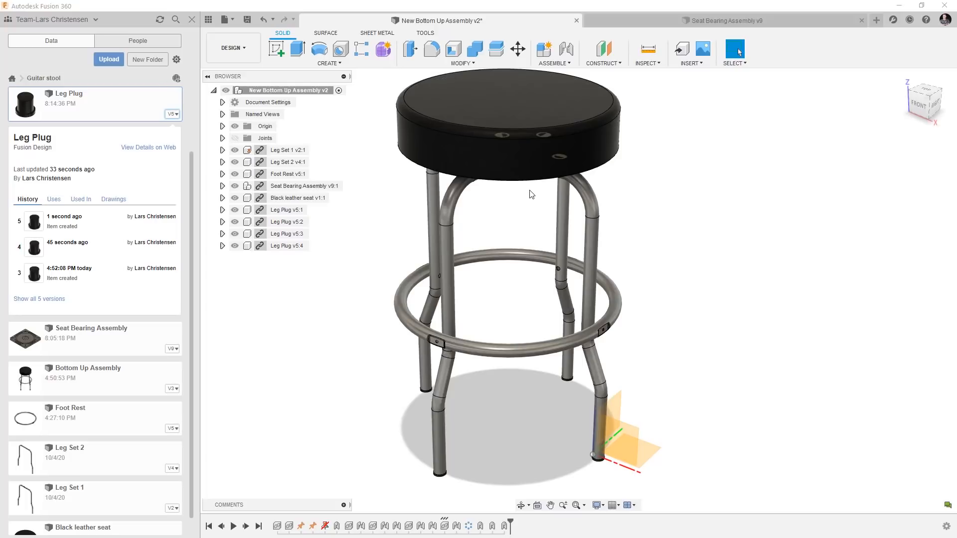
Hide the project files and close the Seat Bearing Assembly design.
left_click(208, 19)
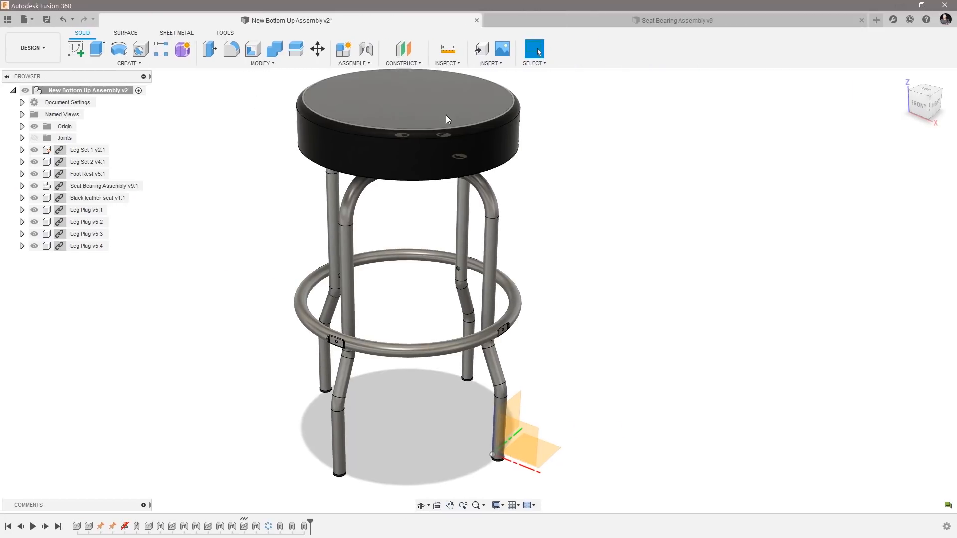
left_click(693, 22)
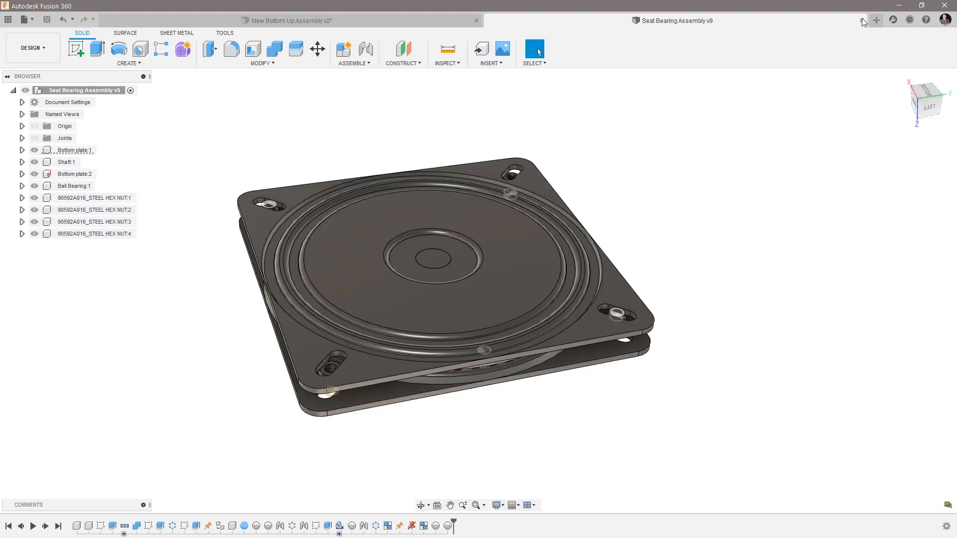
left_click(863, 20)
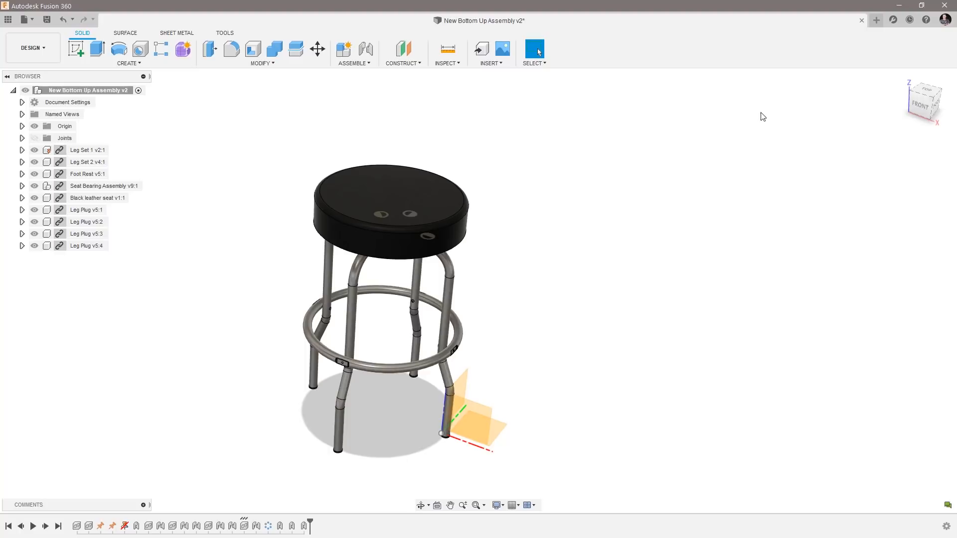
Create a new empty design and select the Black leather seat design among the Guitar stool project's files.
left_click(876, 21)
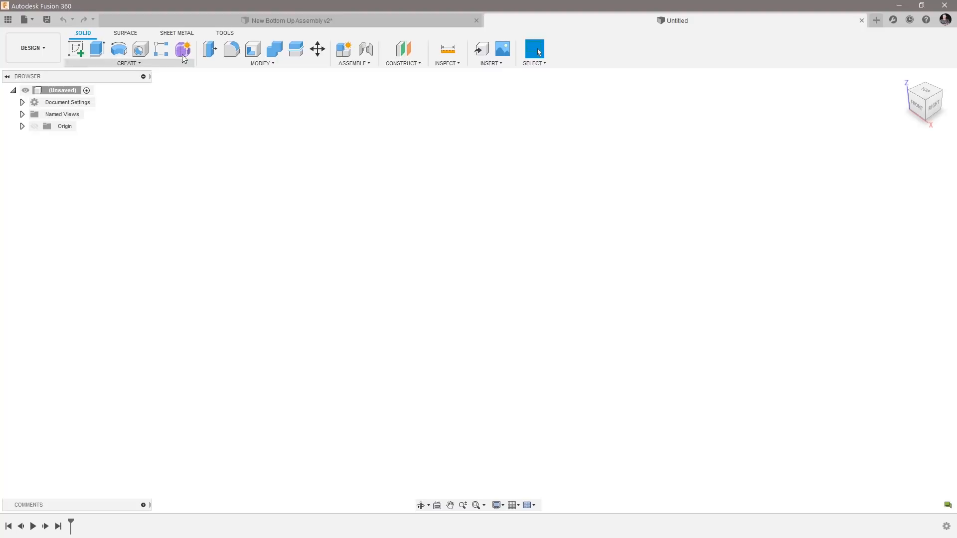
left_click(8, 20)
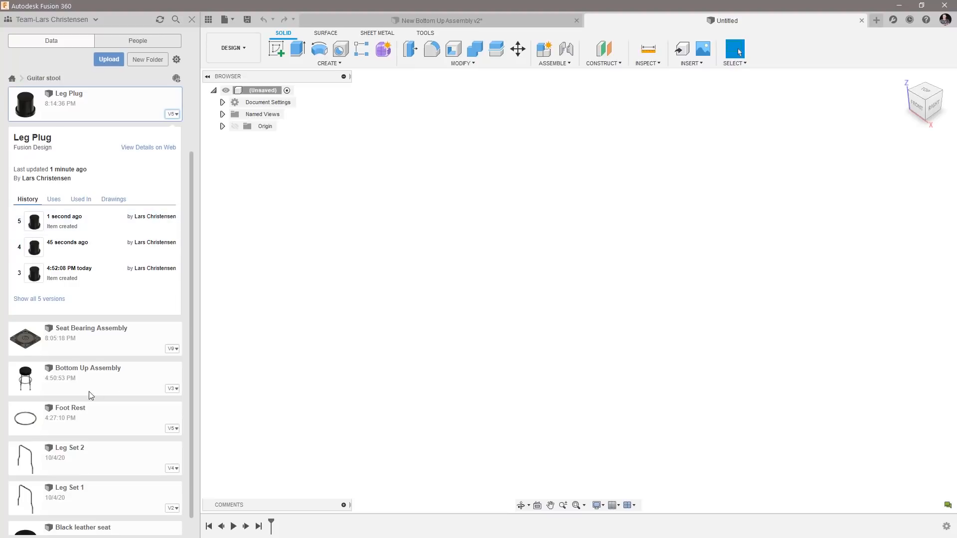
scroll(68, 466, "down", 1)
left_click(48, 528)
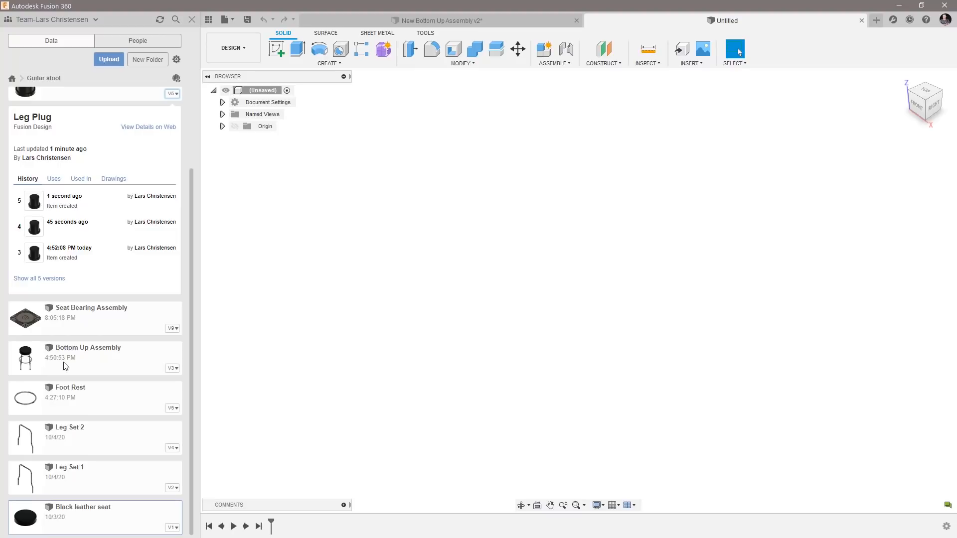
Hide the project files and create an active internal standard component named Seat in the unsaved design.
left_click(210, 19)
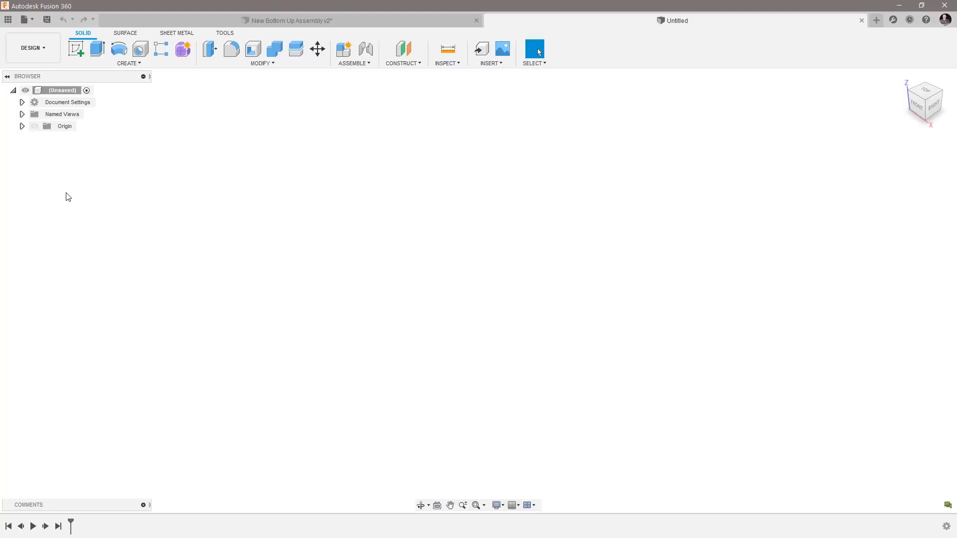
right_click(57, 89)
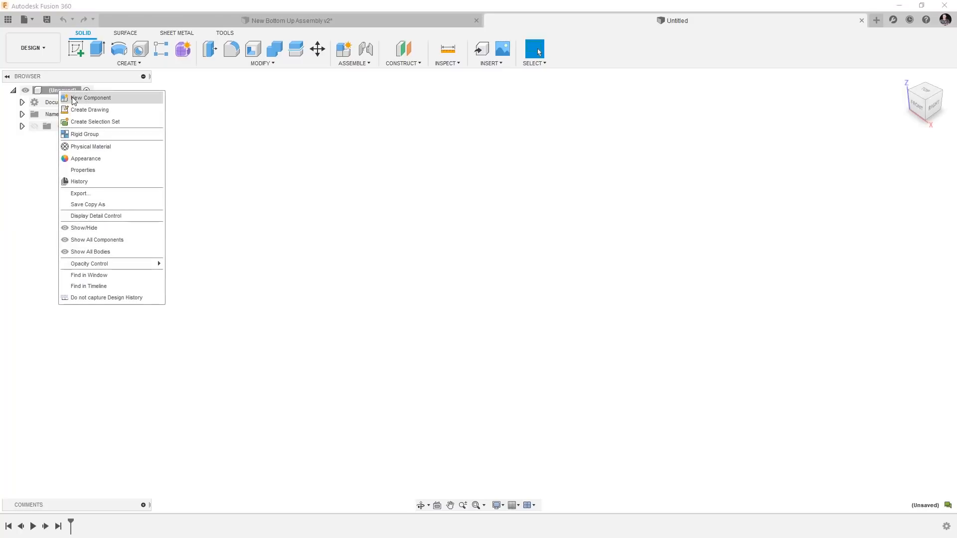
left_click(70, 97)
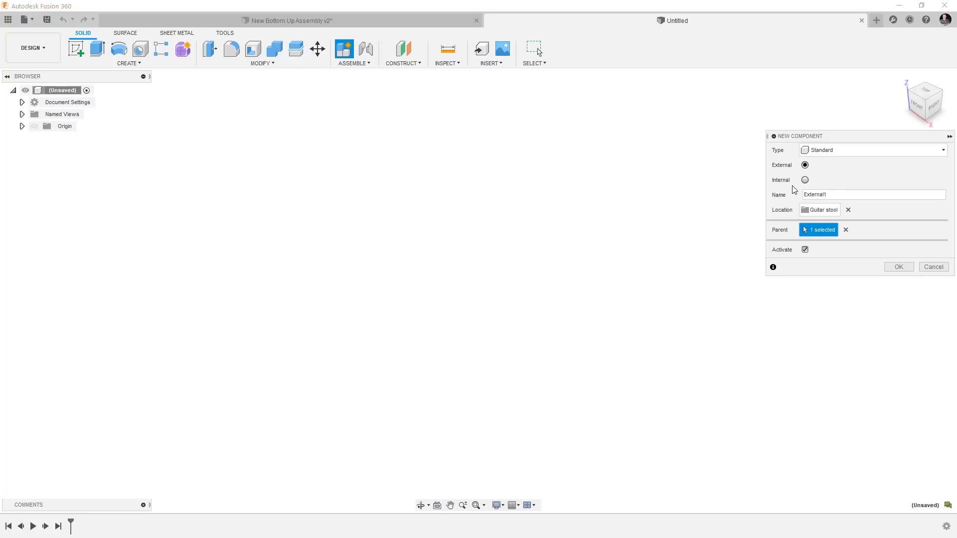
left_click(805, 181)
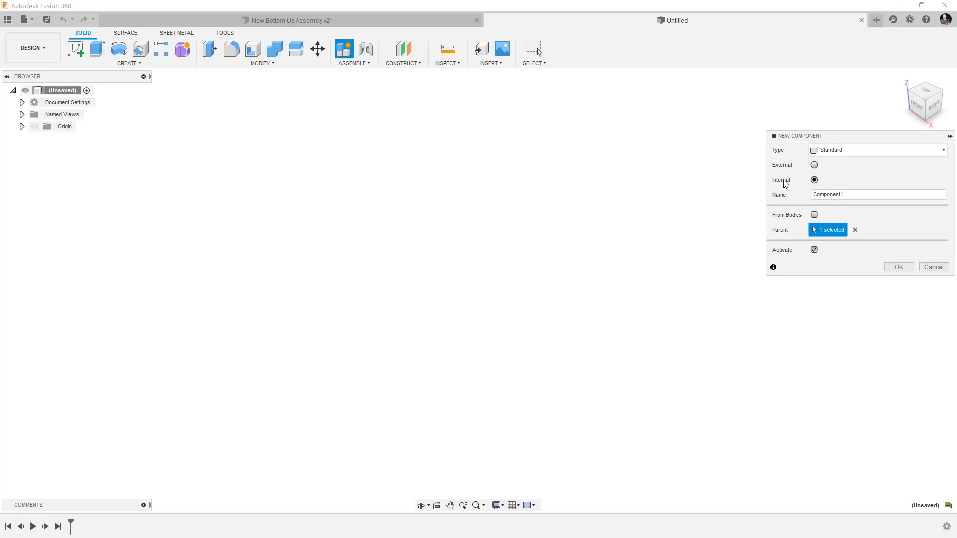
left_click(814, 165)
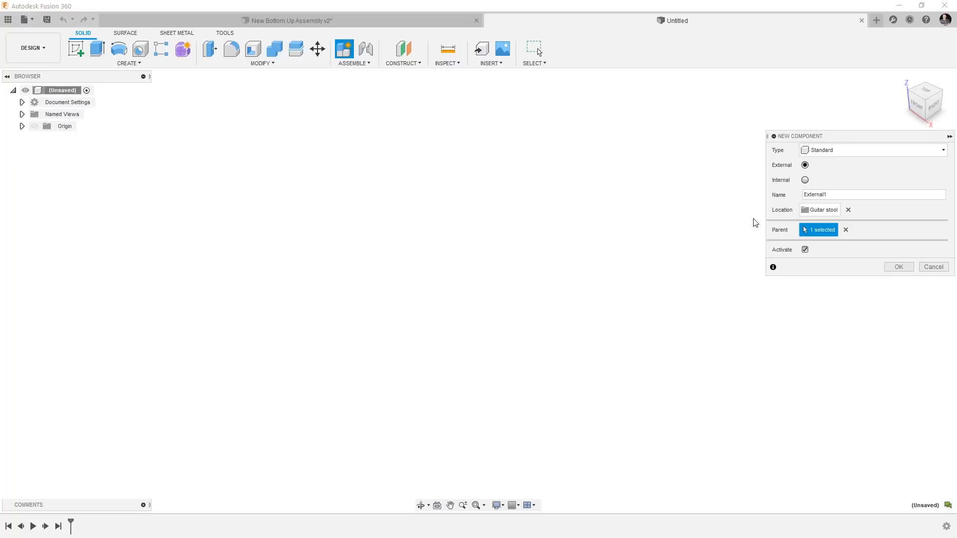
left_click(805, 179)
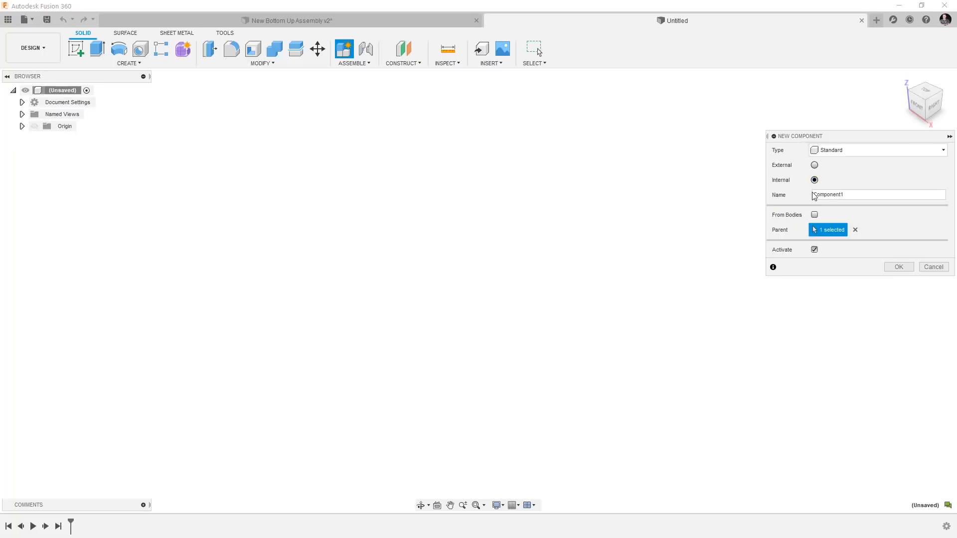
left_click_drag(844, 195, 801, 195)
type("Seat")
left_click(904, 269)
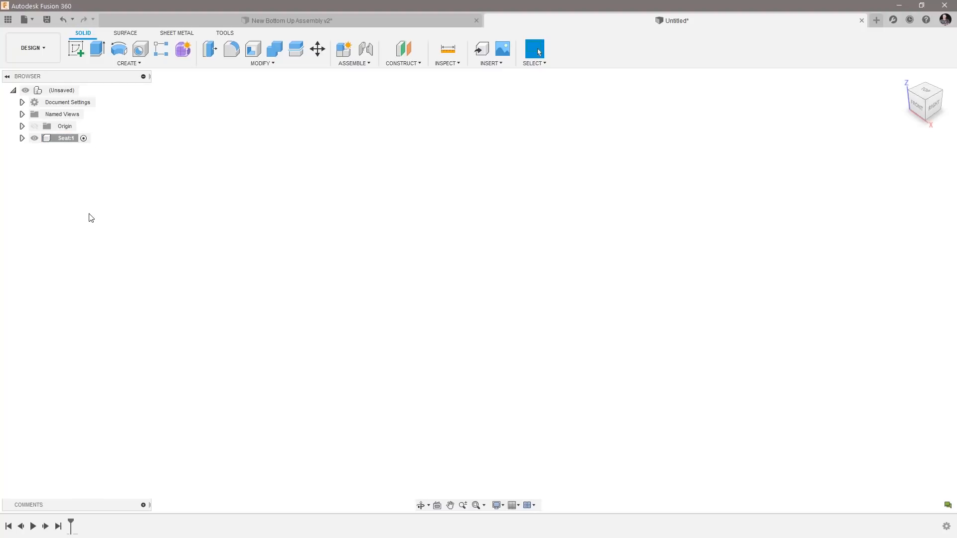
Sketch a rectangle 3 in high and 7 in wide from the origin on the front plane and finish the sketch.
left_click(76, 48)
left_click(501, 287)
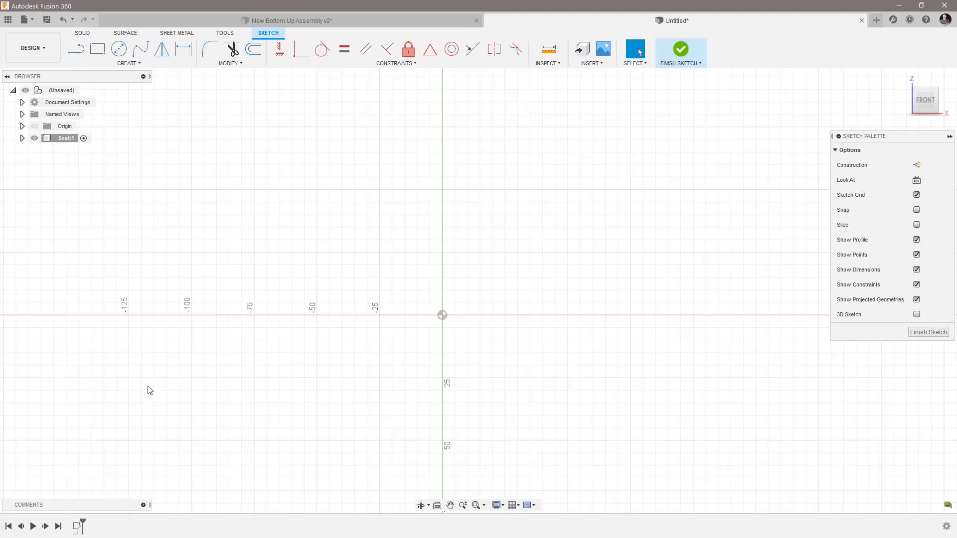
scroll(70, 380, "down", 2)
scroll(458, 386, "up", 4)
scroll(149, 419, "down", 2)
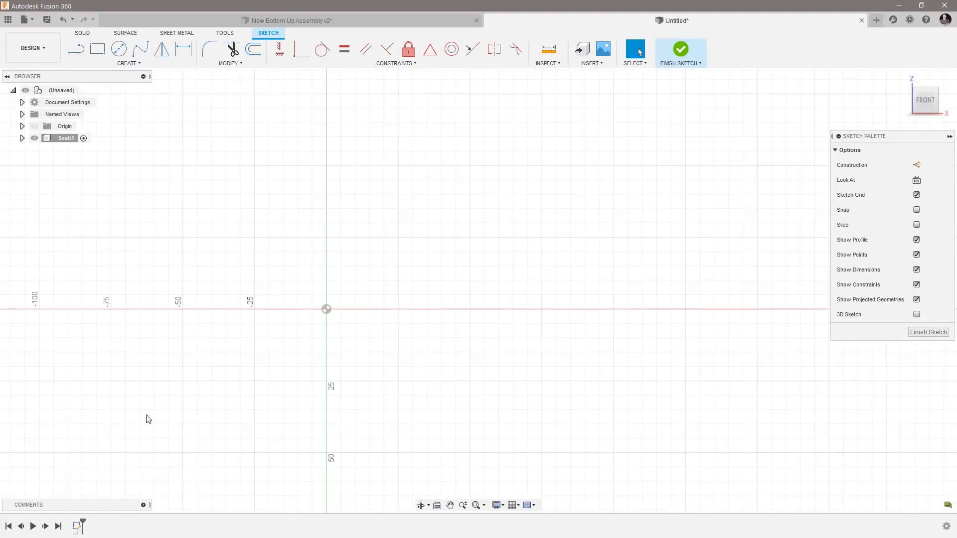
left_click(99, 52)
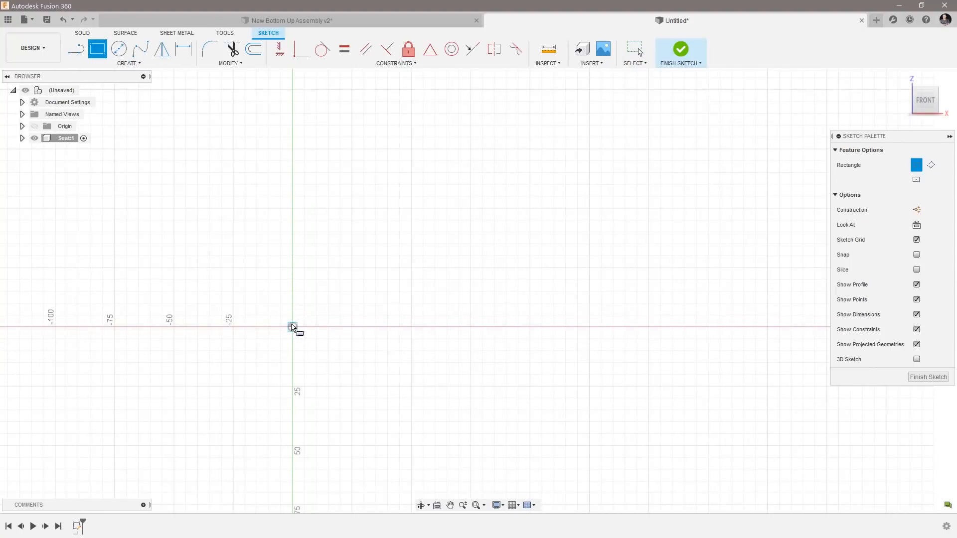
left_click(293, 327)
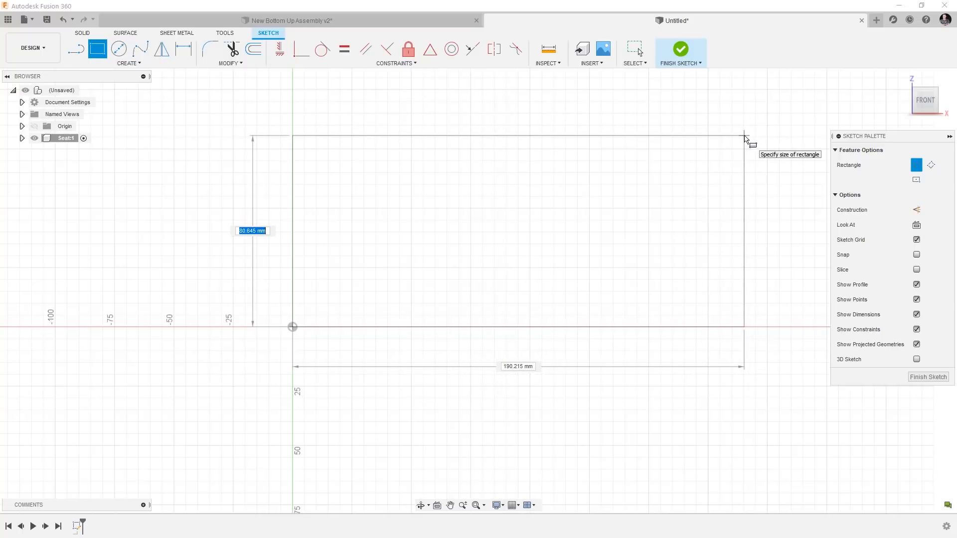
type("3 in")
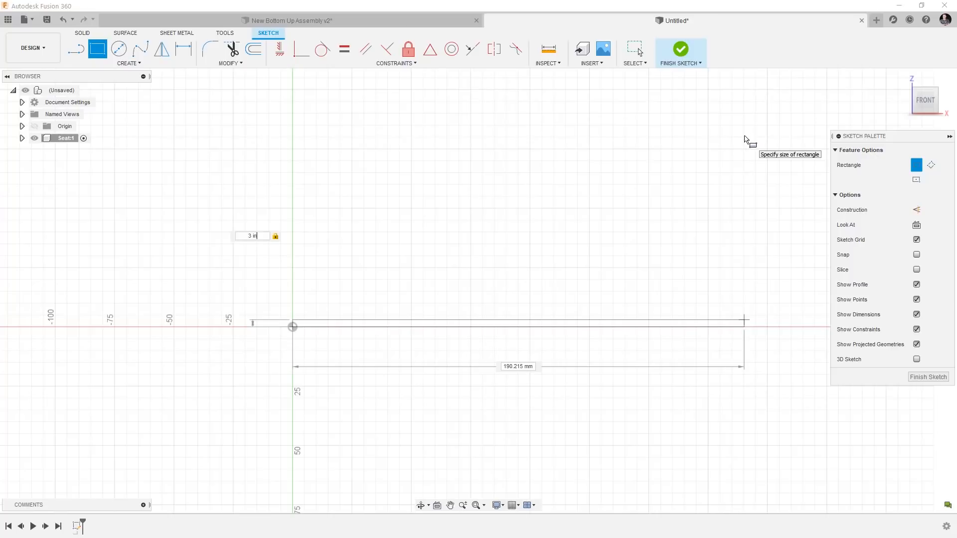
key("Tab")
type("7 in")
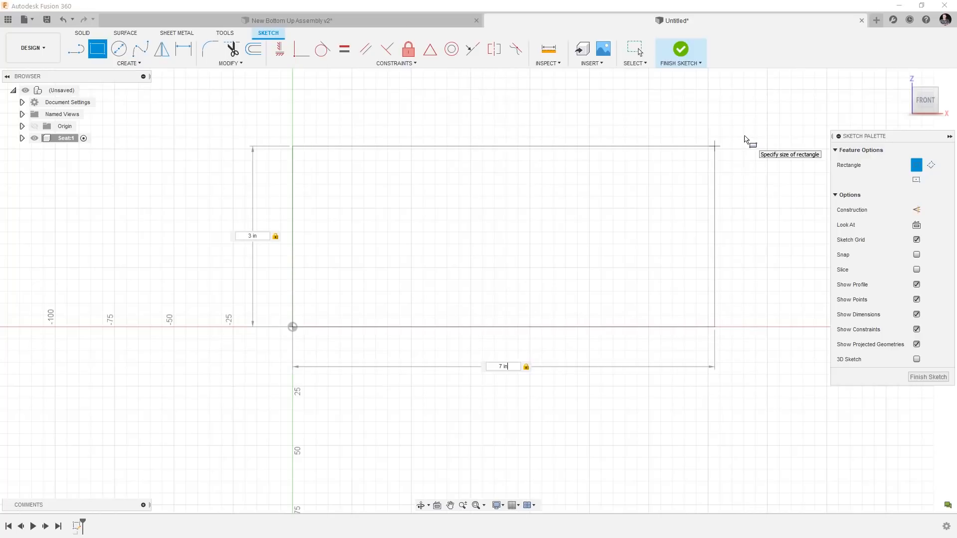
key("Return")
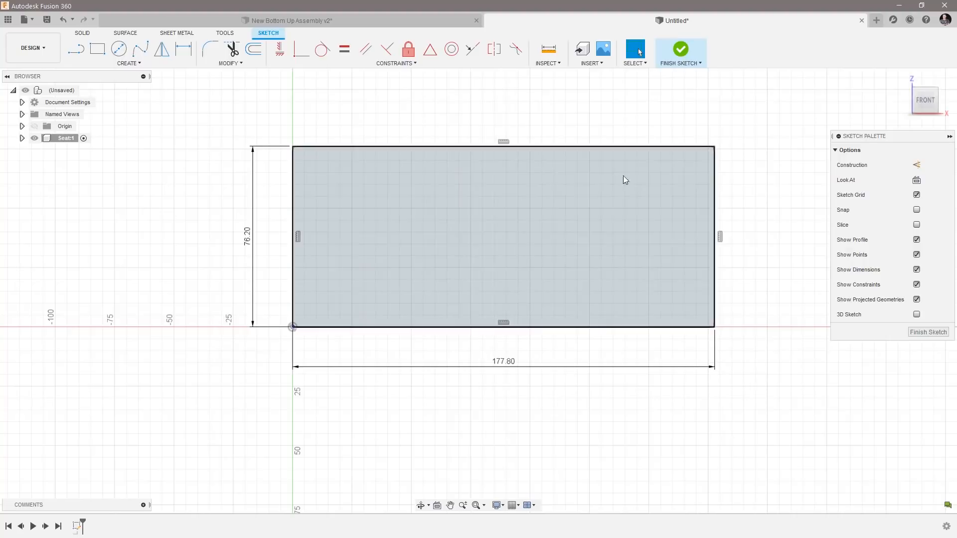
left_click(926, 335)
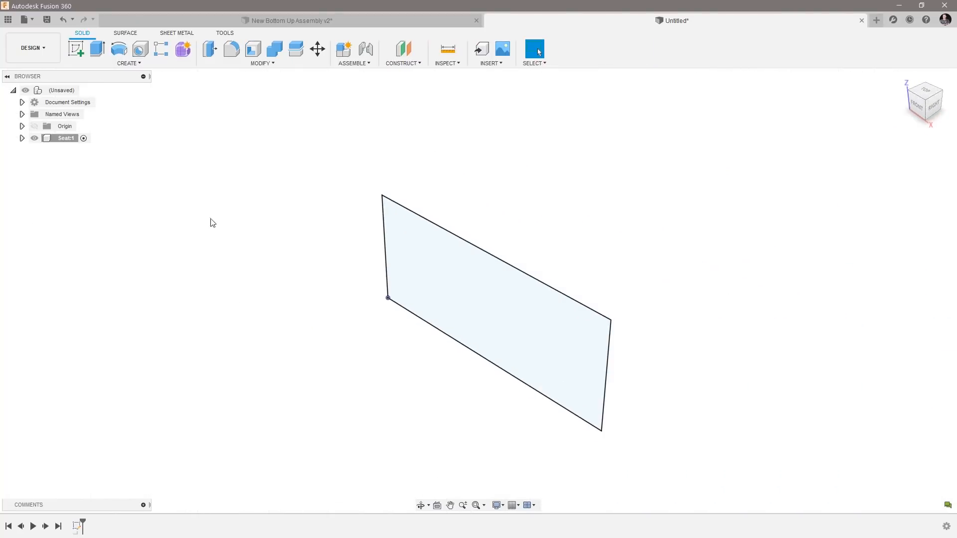
Revolve the rectangle profile 360 degrees about its vertical edge at the origin as a new body.
left_click(121, 54)
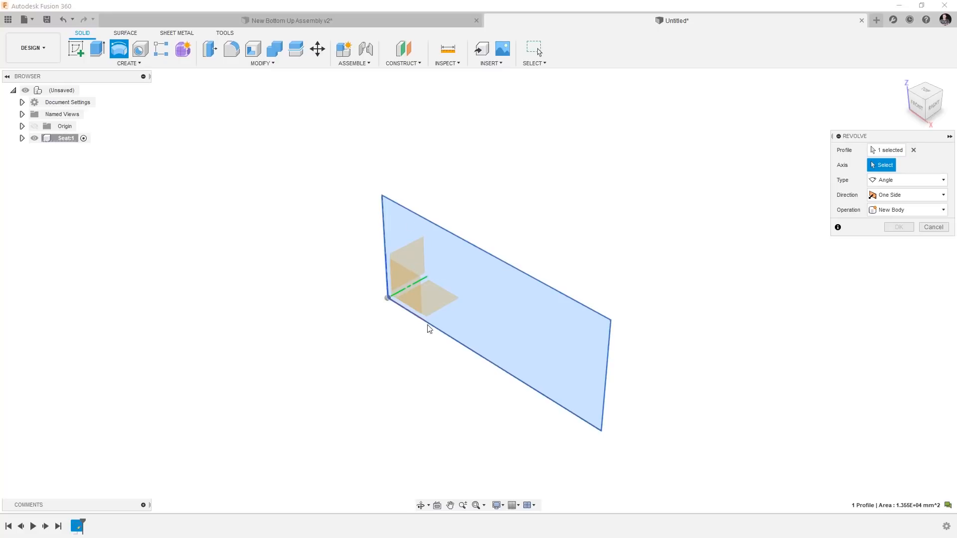
left_click(382, 221)
middle_click_drag(280, 333, 299, 349, "shift")
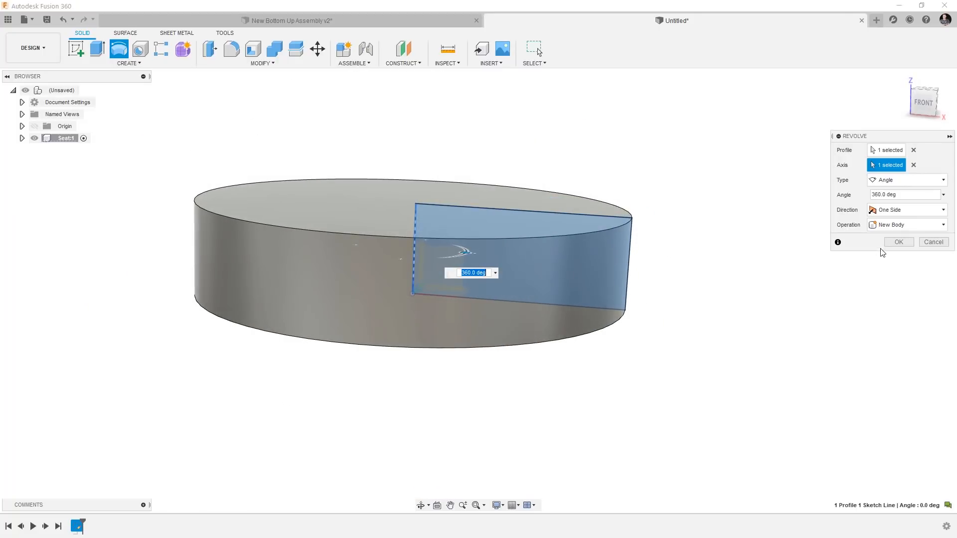
left_click(895, 243)
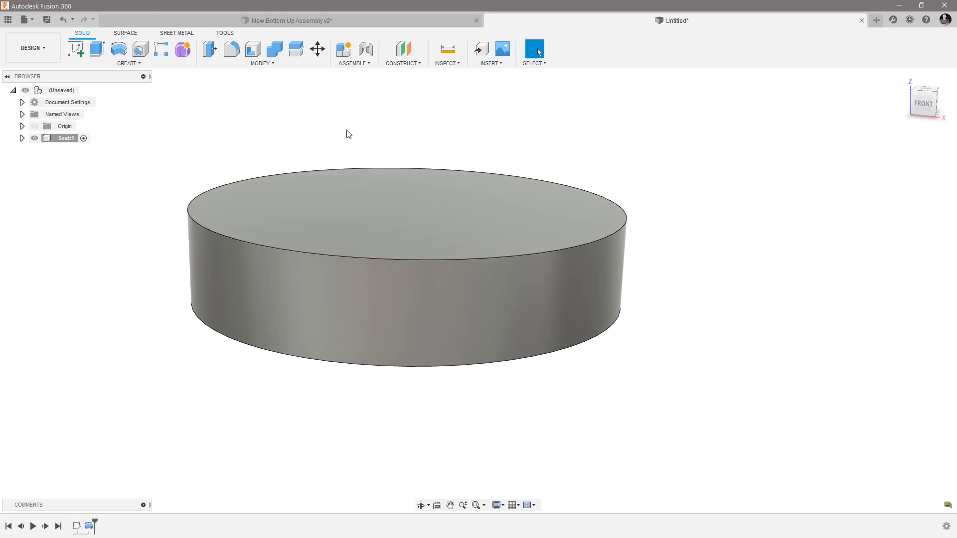
Fillet the seat's upper circular edge with a 10 mm constant radius.
left_click(232, 49)
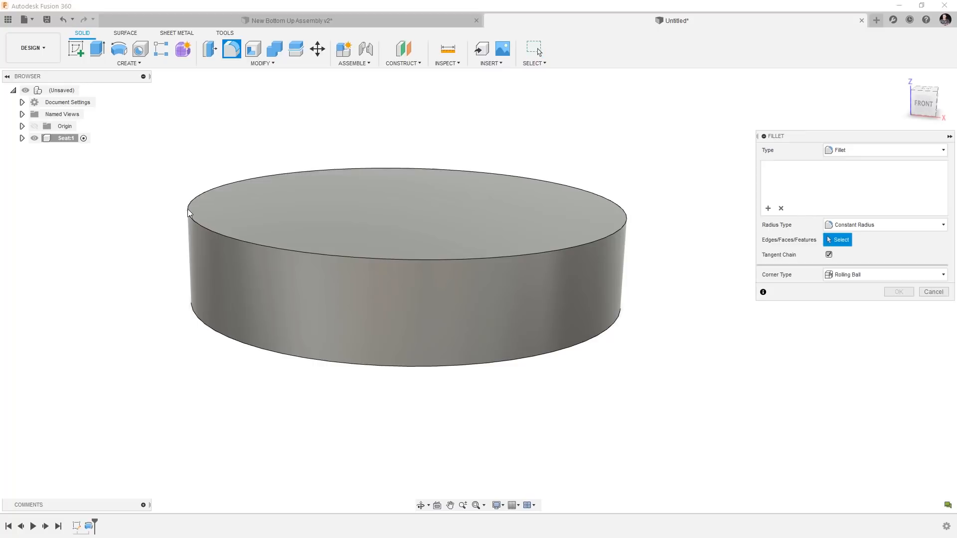
left_click(191, 217)
left_click_drag(184, 211, 193, 218)
type("10")
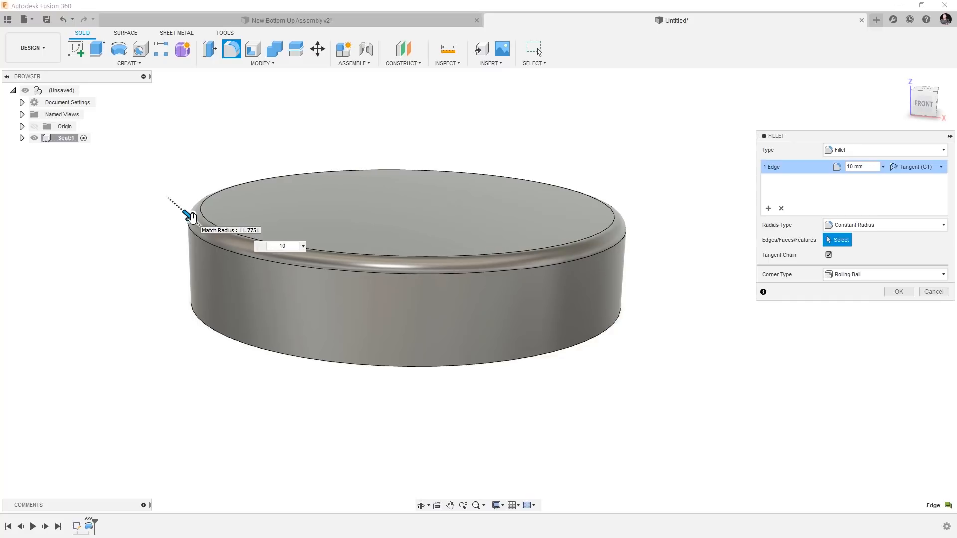
key("Return")
Sketch a 5.5 in by 5.5 in center rectangle at the origin on the seat's underside.
middle_click_drag(726, 347, 732, 354, "shift")
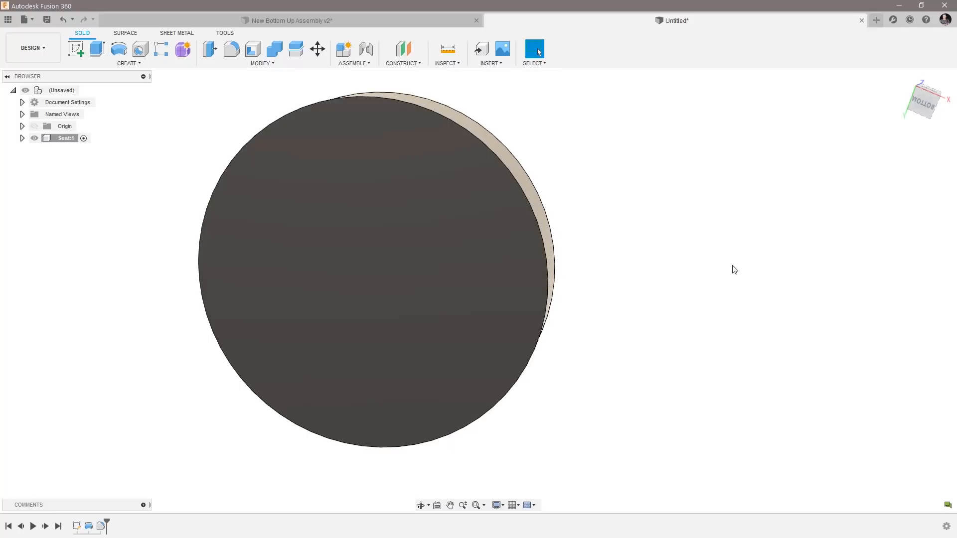
left_click(77, 49)
left_click(358, 244)
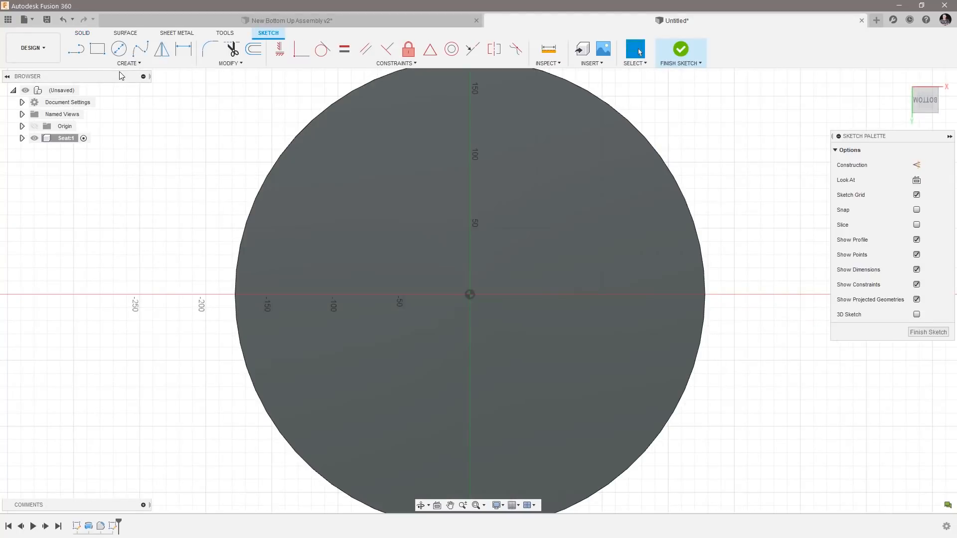
left_click(125, 64)
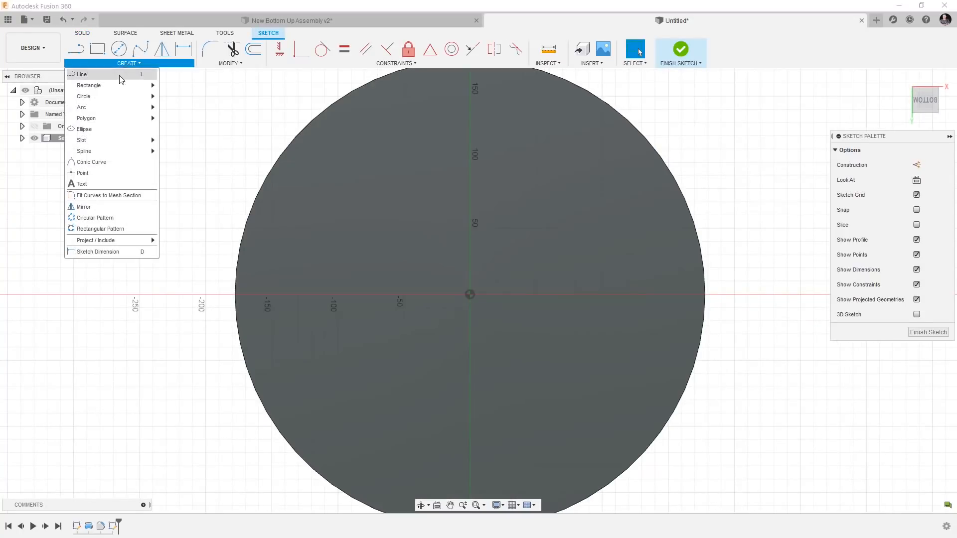
mouse_move(99, 86)
left_click(187, 106)
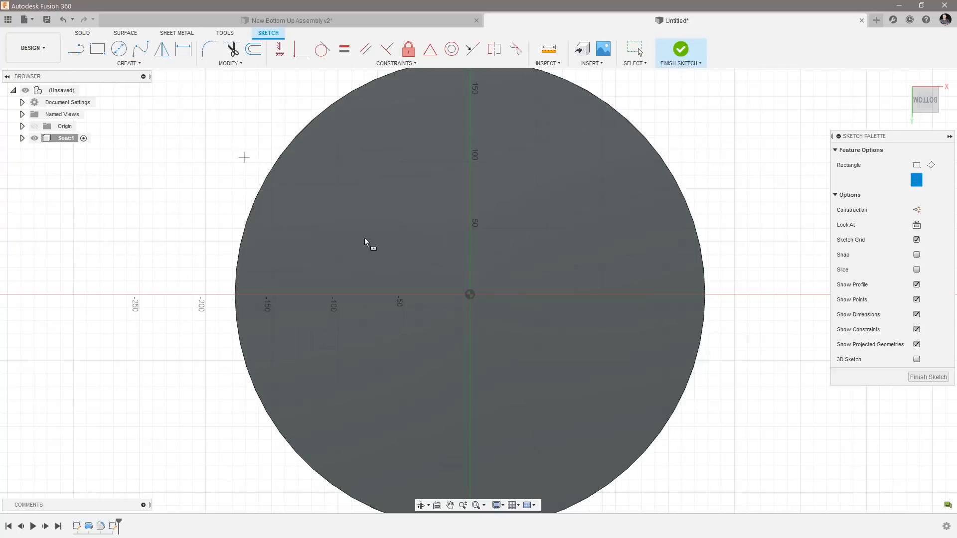
left_click(470, 294)
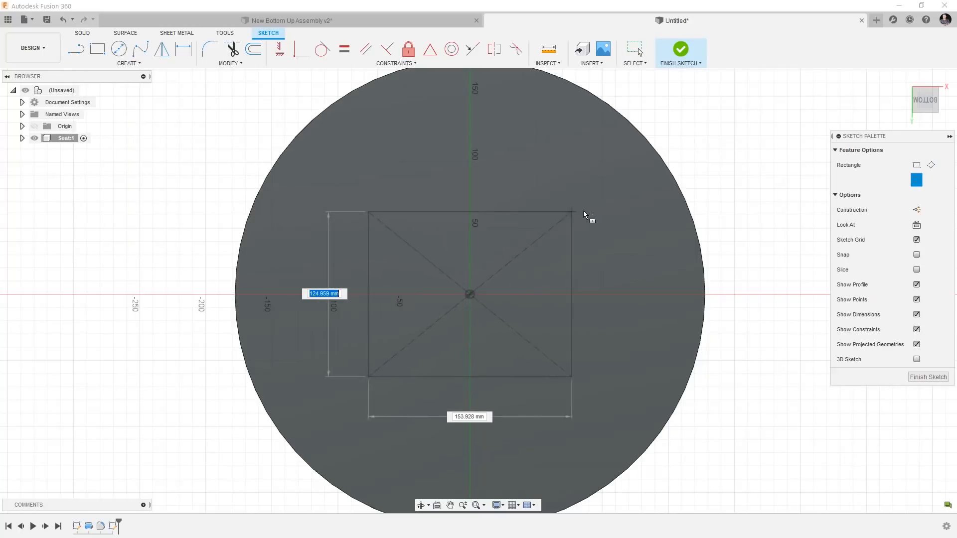
type("5")
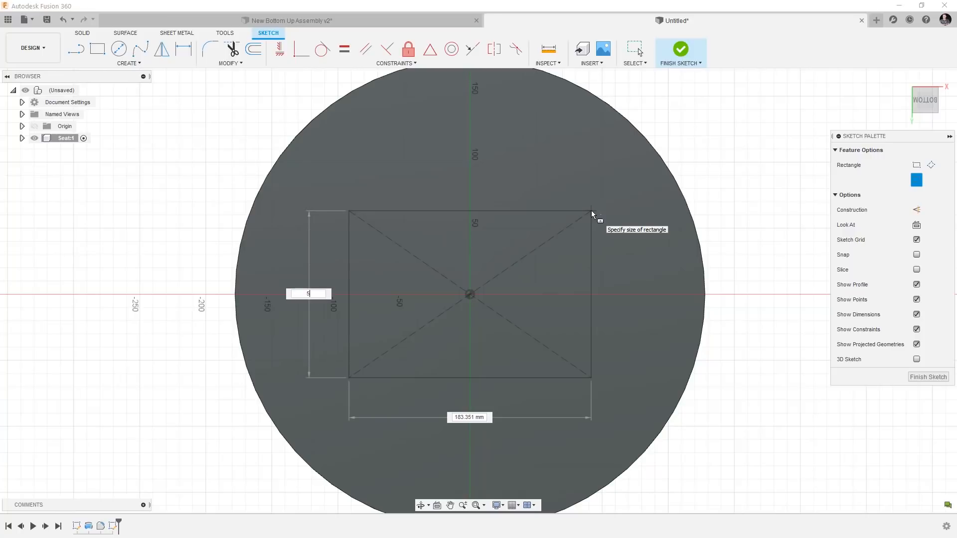
type(".5 in")
key("Tab")
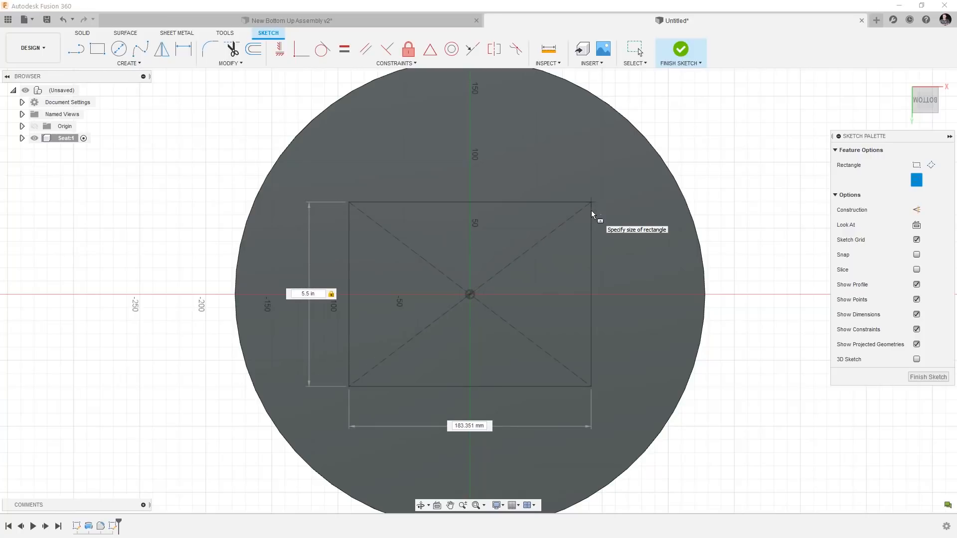
type("5.5 in")
key("Tab")
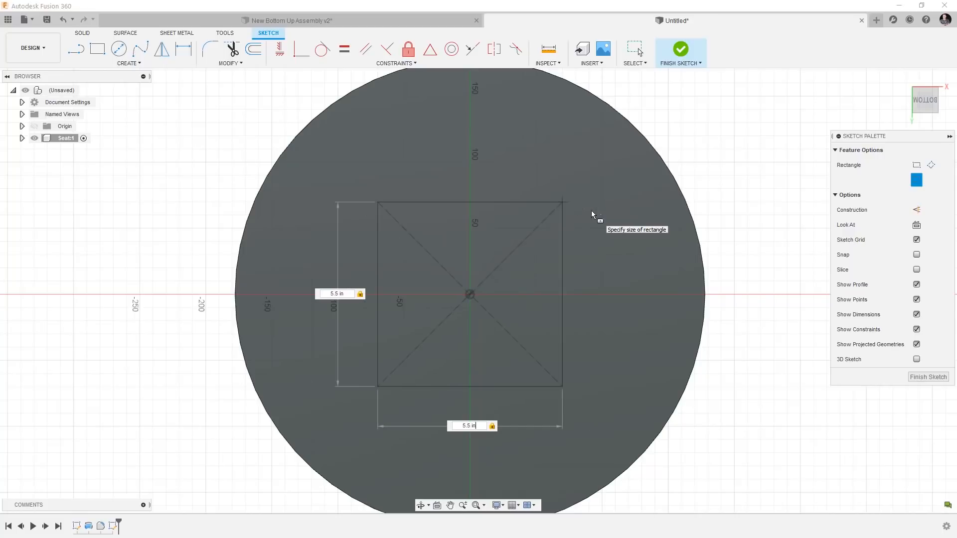
key("Return")
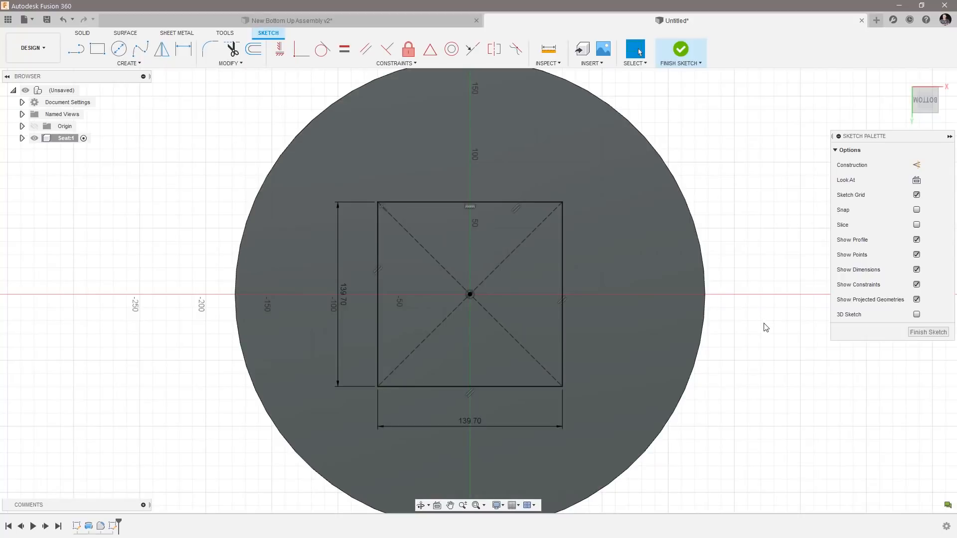
Convert the square's four sides to construction lines and finish the sketch.
scroll(766, 325, "up", 2)
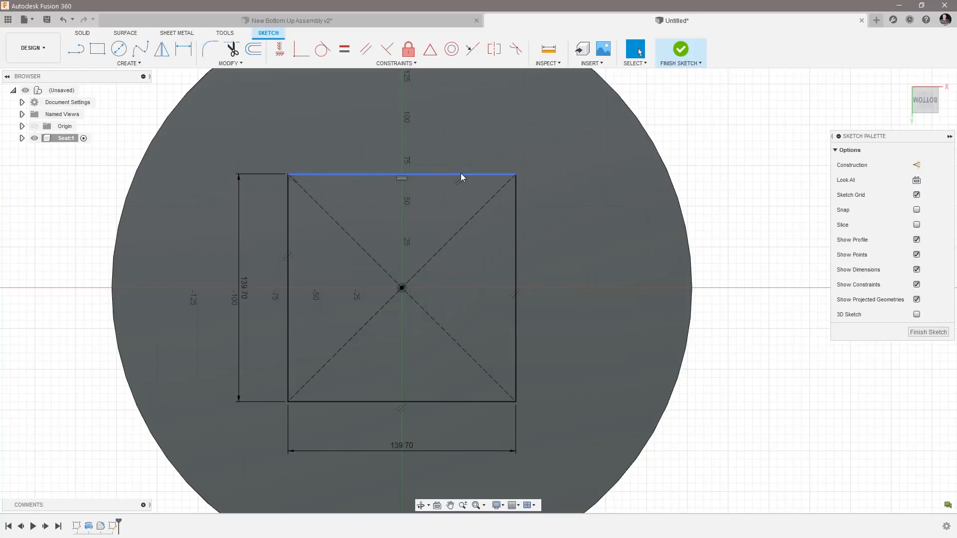
double_click(461, 174)
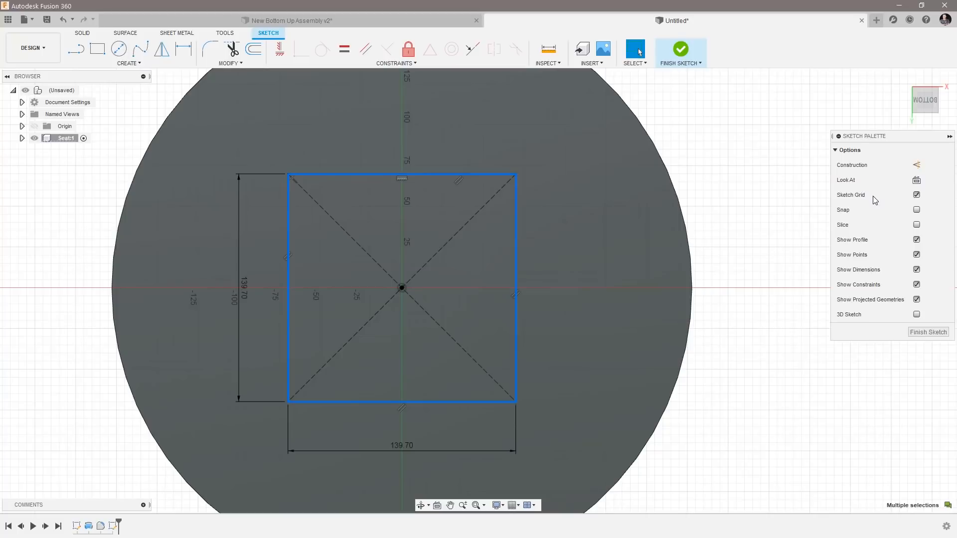
left_click(917, 166)
left_click(823, 378)
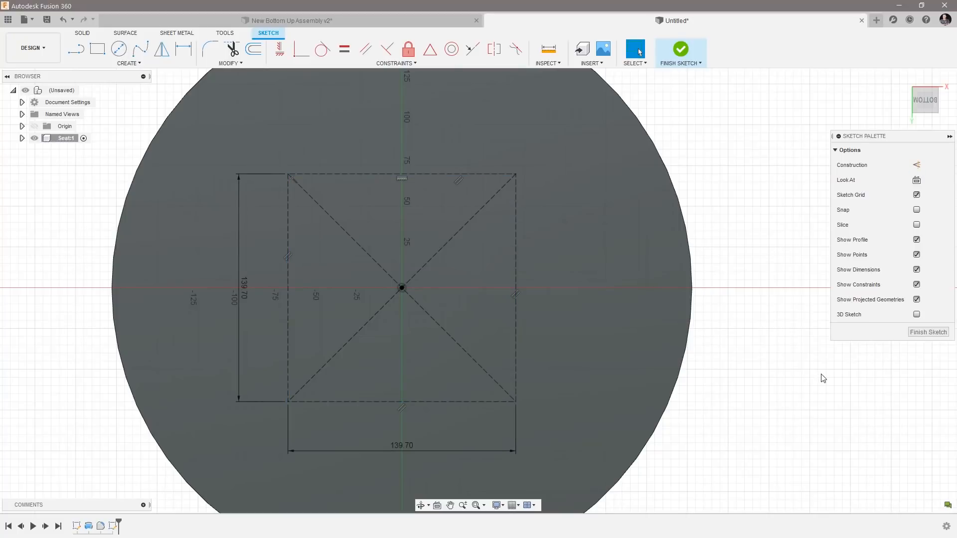
left_click(929, 332)
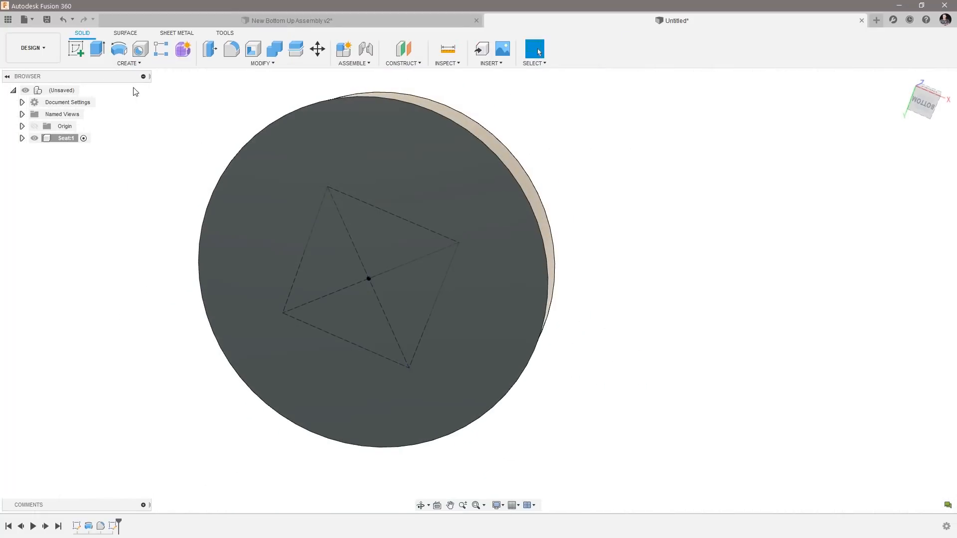
Cut four tapped M6x1 holes, 25 mm deep, at the construction square's corner points on the seat's underside.
left_click(128, 63)
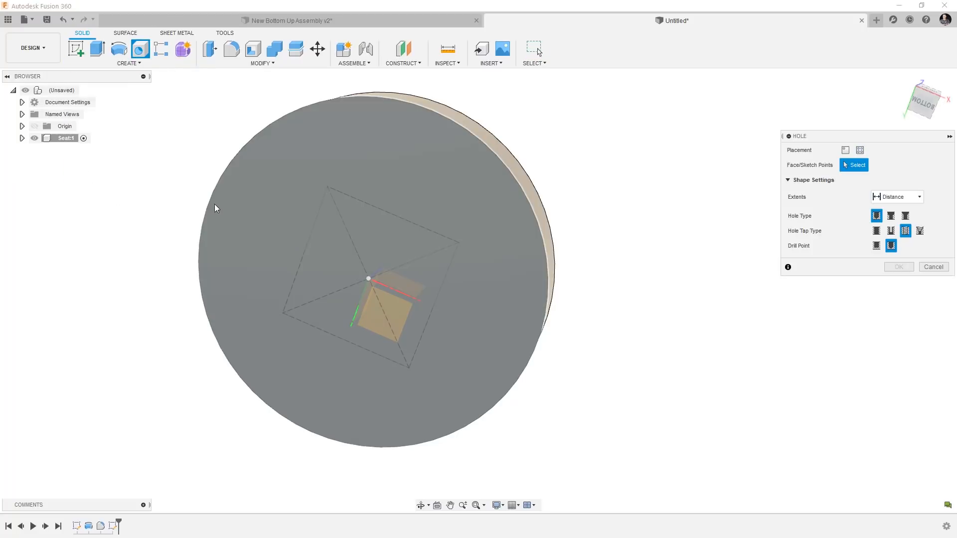
left_click(859, 150)
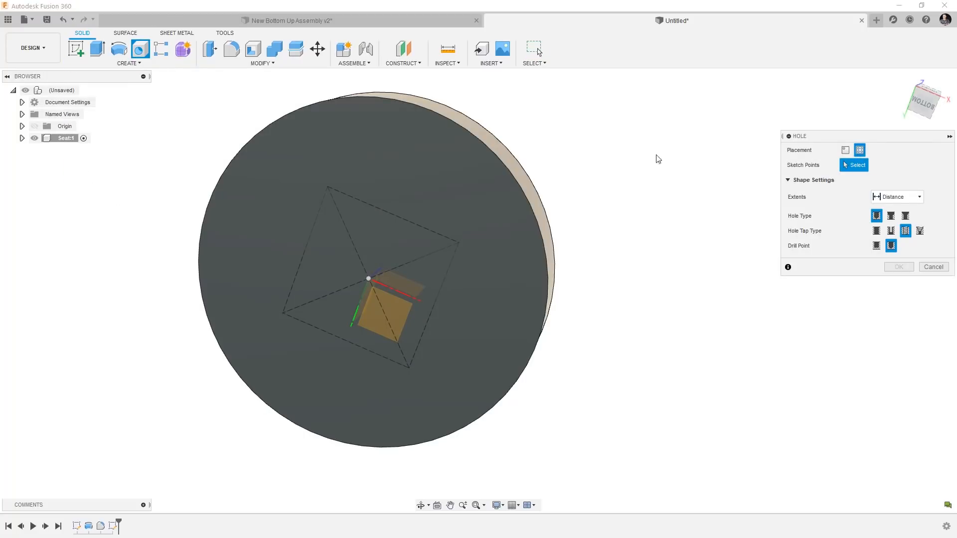
left_click(327, 188)
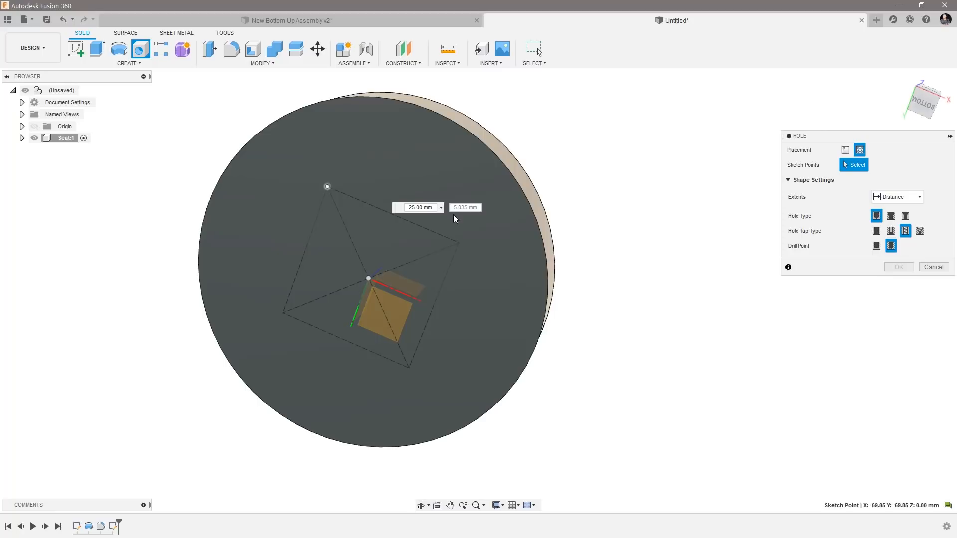
left_click(459, 242)
left_click(410, 368)
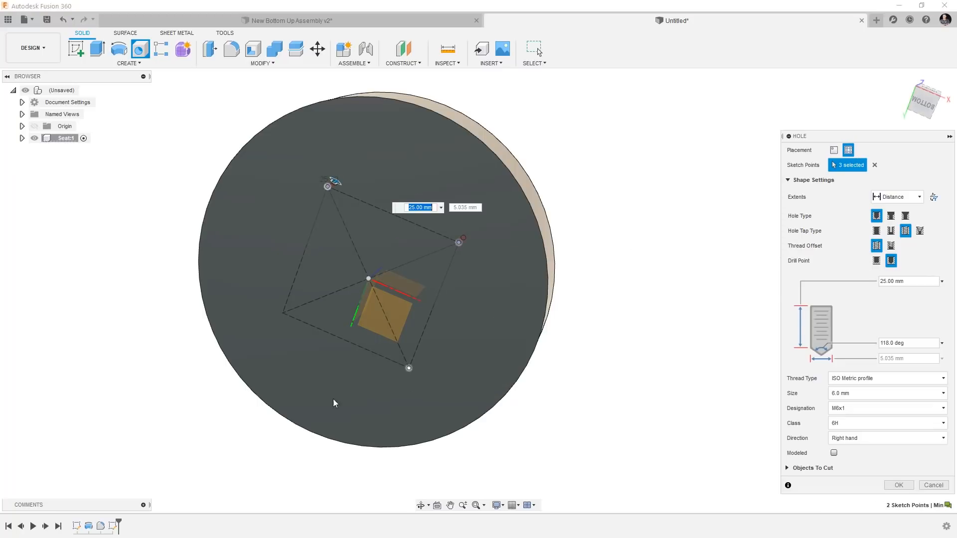
left_click(282, 314)
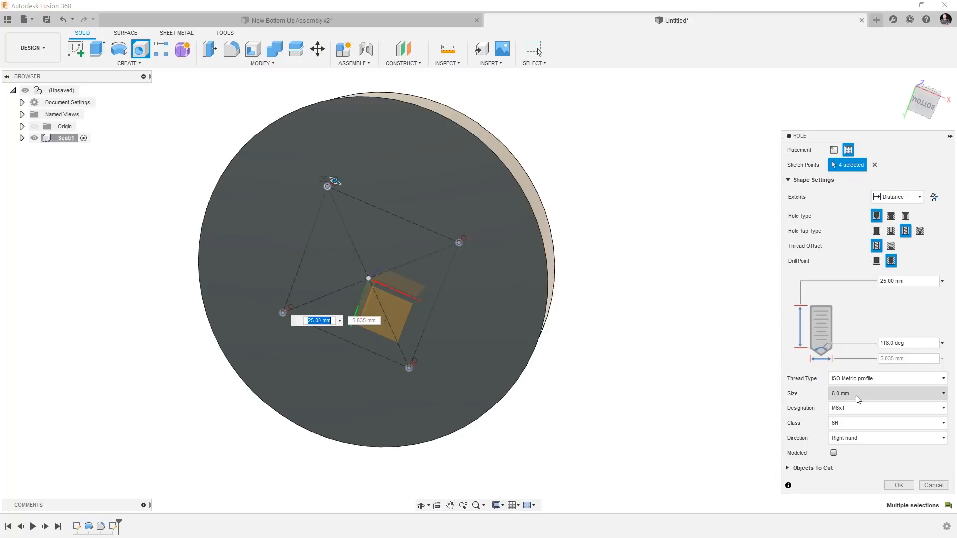
left_click(898, 485)
Search the appearance library for Black Leather and apply Leather - Matte (Black) to the whole seat body.
scroll(573, 416, "up", 4)
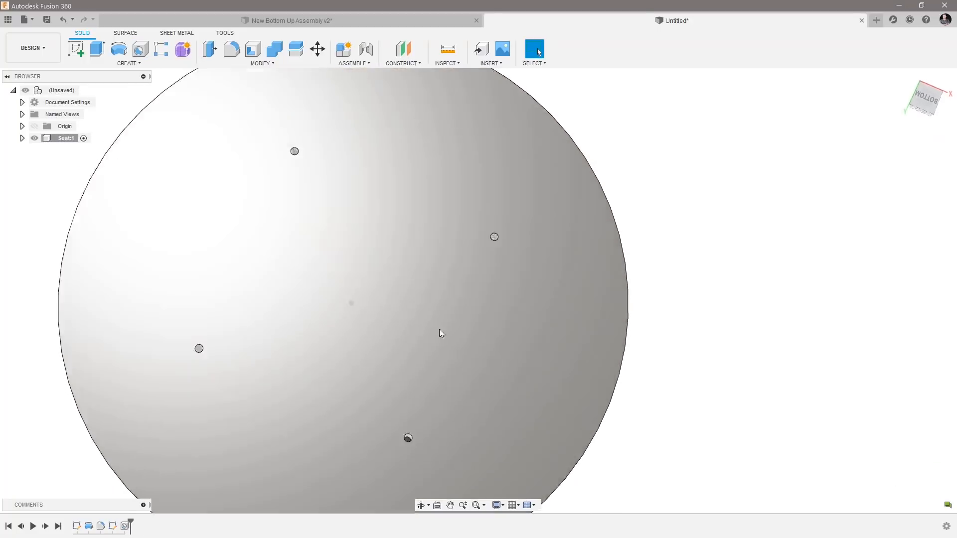
middle_click_drag(440, 330, 547, 344, "shift")
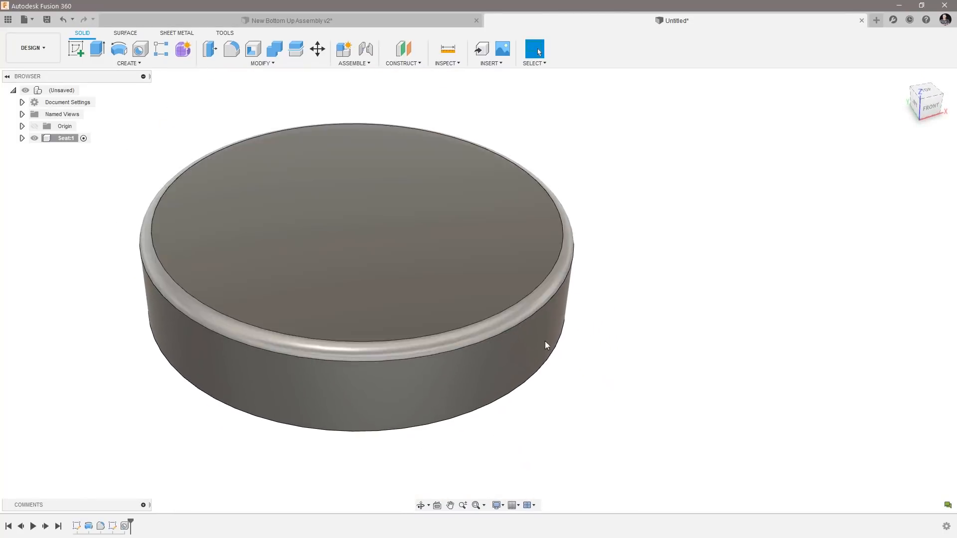
right_click(416, 232)
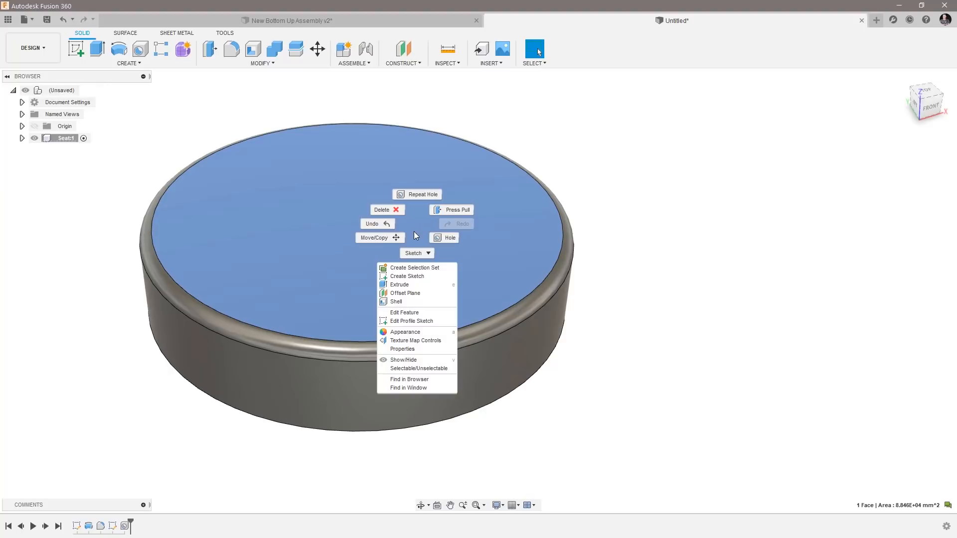
left_click(400, 333)
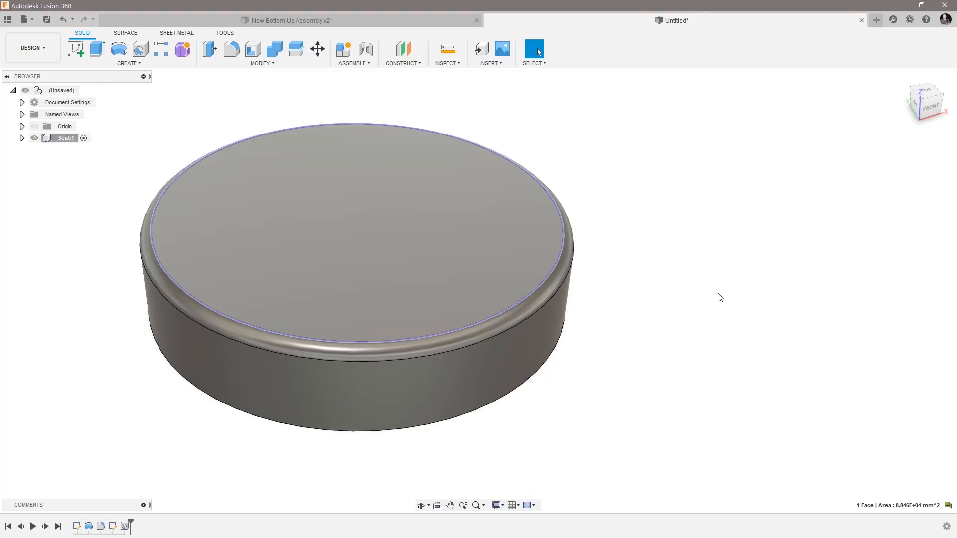
left_click(784, 292)
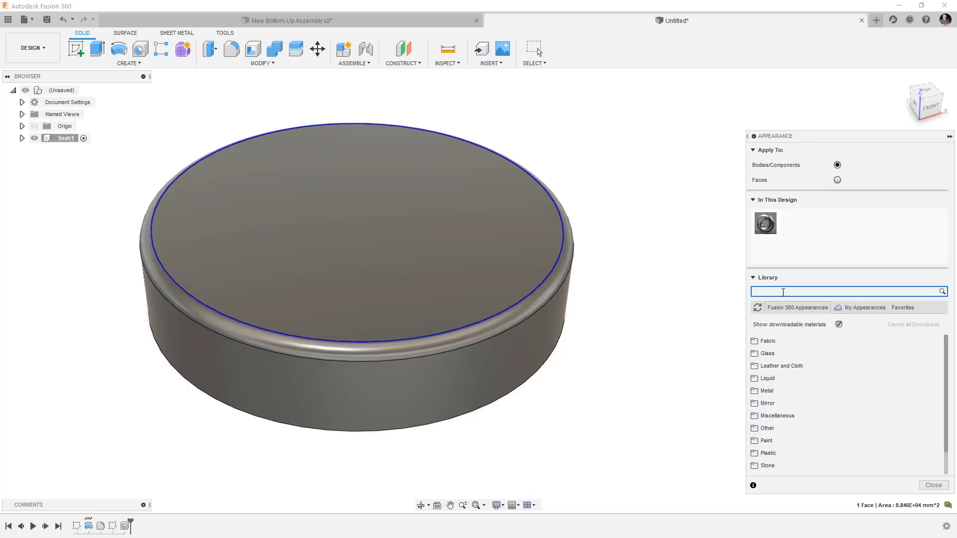
type("Black Leather")
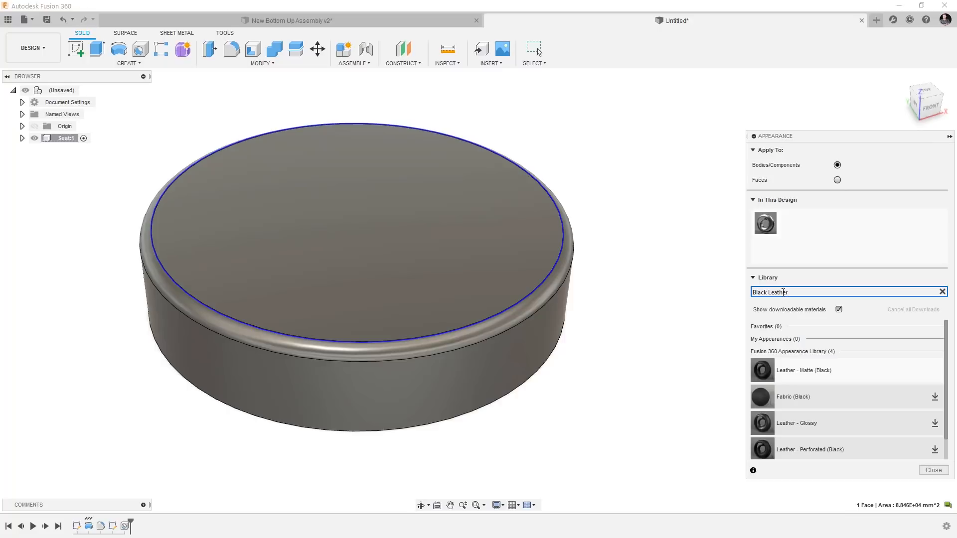
left_click_drag(818, 375, 766, 221)
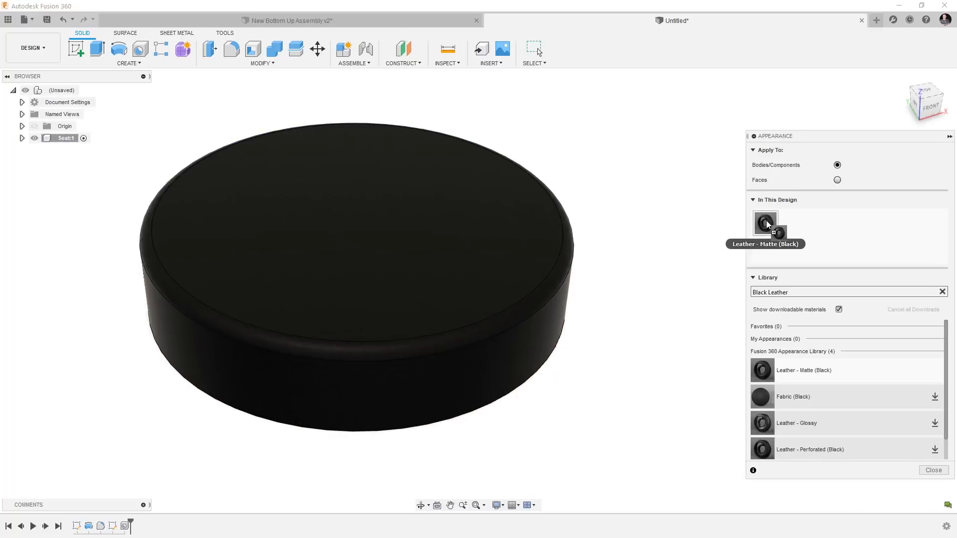
left_click(933, 470)
Examine the seat's underside holes and compare them with the bearing plate mounting under the seat in New Bottom Up Assembly v2.
middle_click_drag(512, 432, 62, 179, "shift")
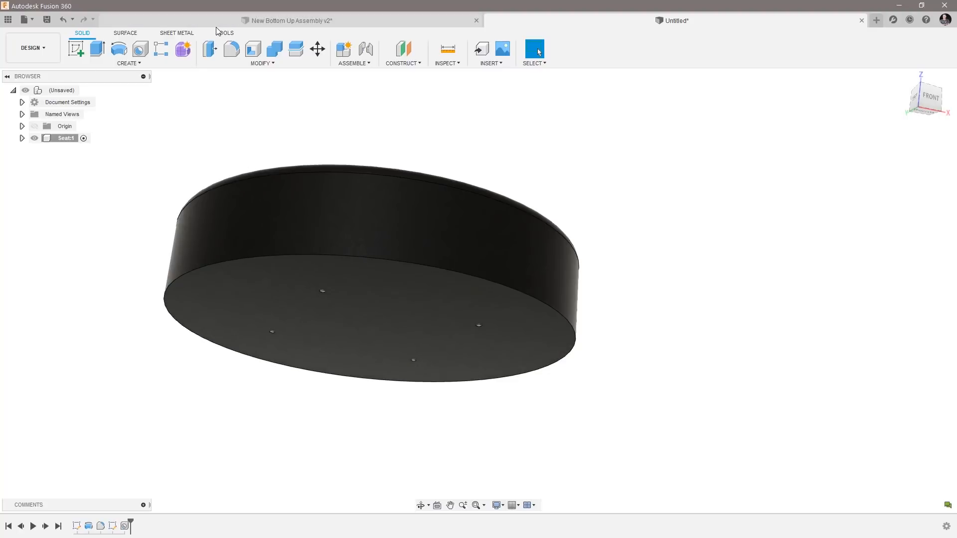
left_click(215, 23)
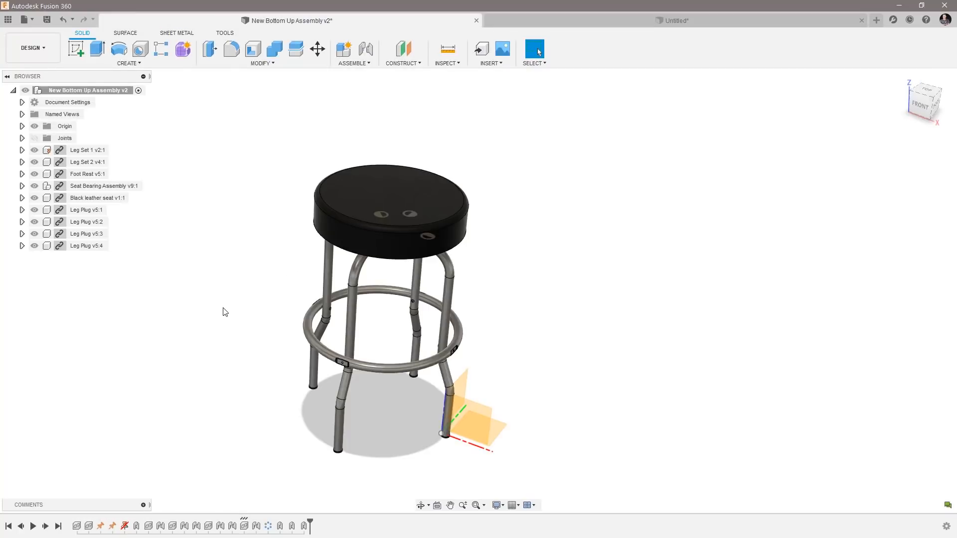
middle_click_drag(223, 308, 237, 294, "shift")
scroll(342, 235, "up", 6)
middle_click_drag(342, 236, 243, 246)
scroll(265, 211, "up", 2)
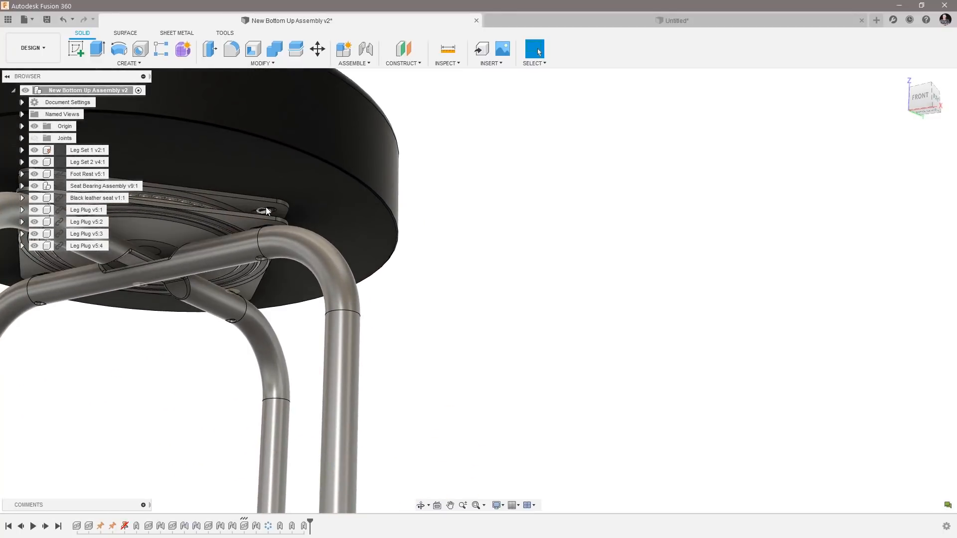
left_click(618, 21)
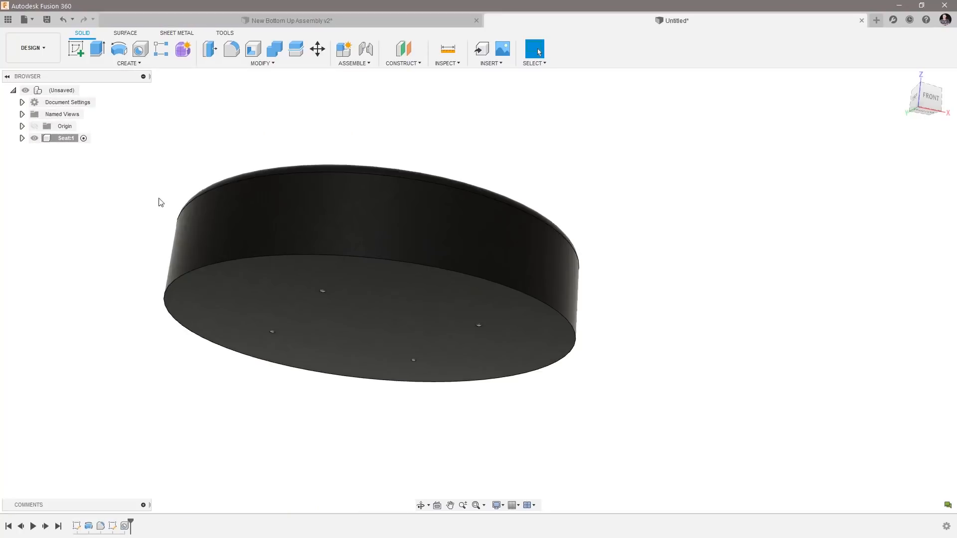
middle_click_drag(575, 88, 156, 290, "shift")
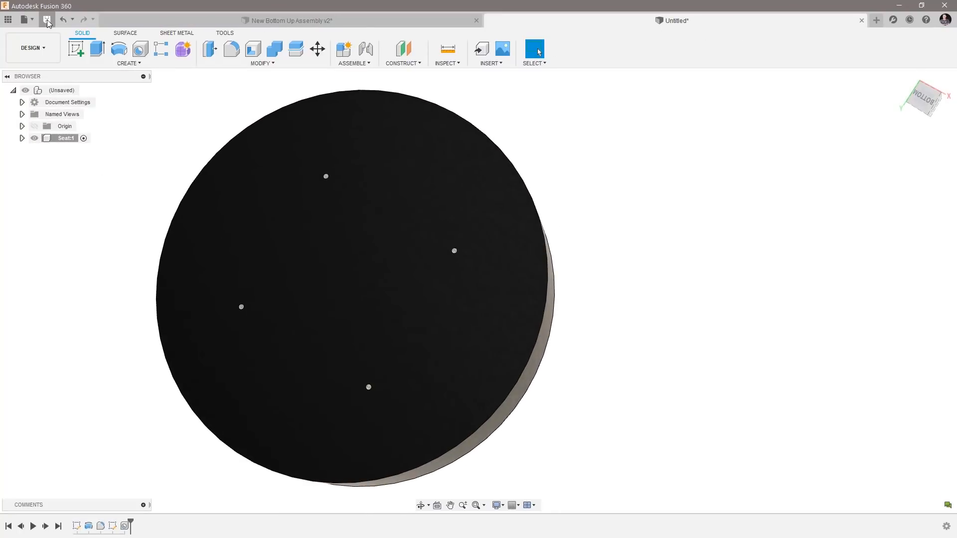
Save the seat design as New Top Down in the Guitar stool location.
left_click(46, 20)
type("New Top Down")
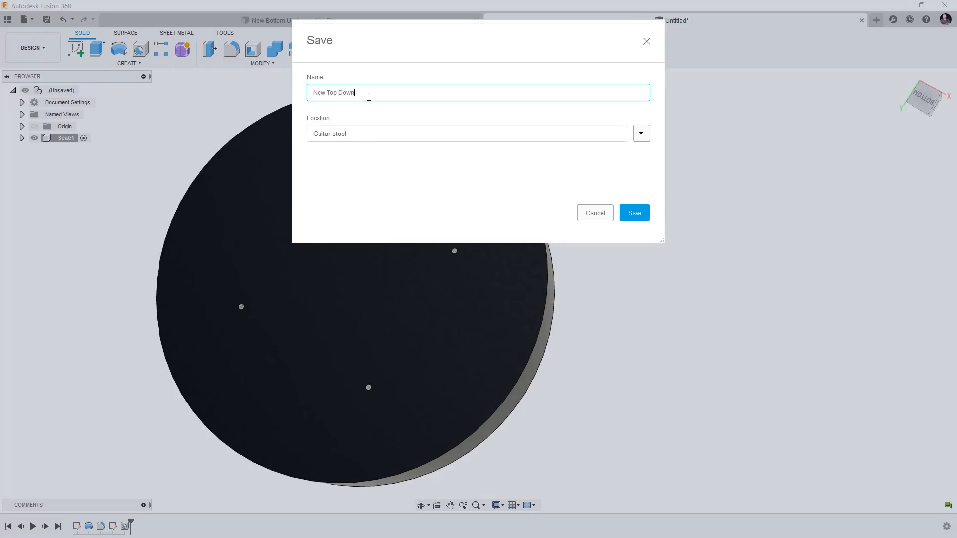
left_click(643, 211)
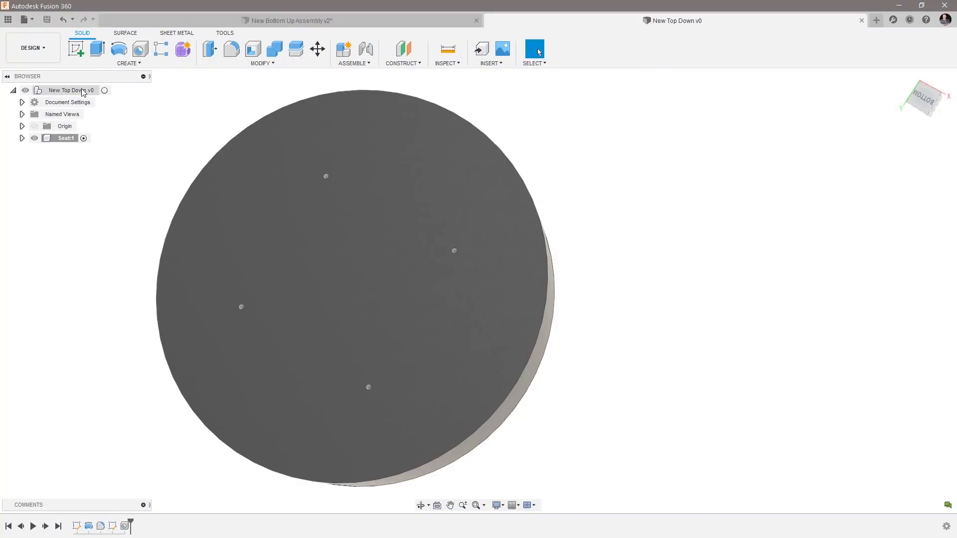
Create and activate an external standard component named New Plate in Guitar stool, with the top-level New Top Down assembly as its parent.
right_click(72, 90)
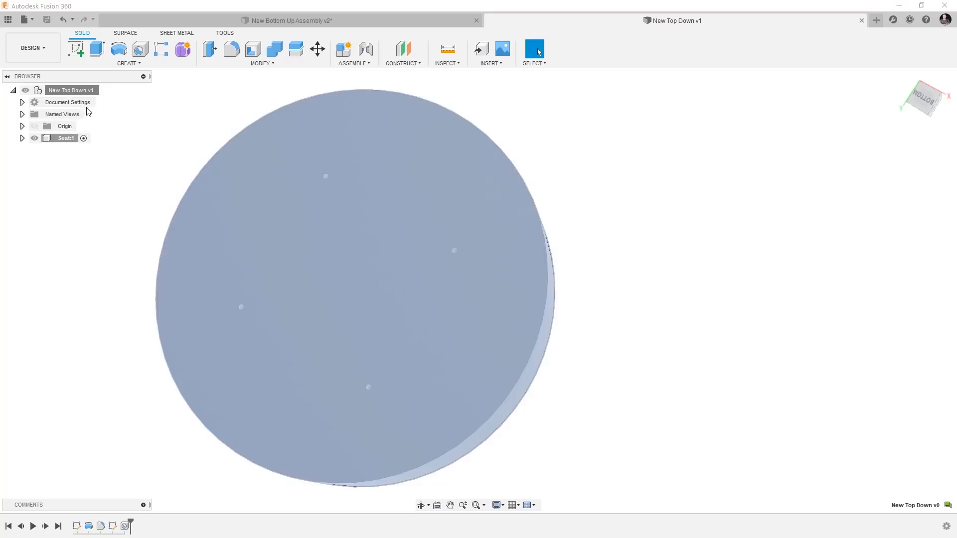
left_click(100, 109)
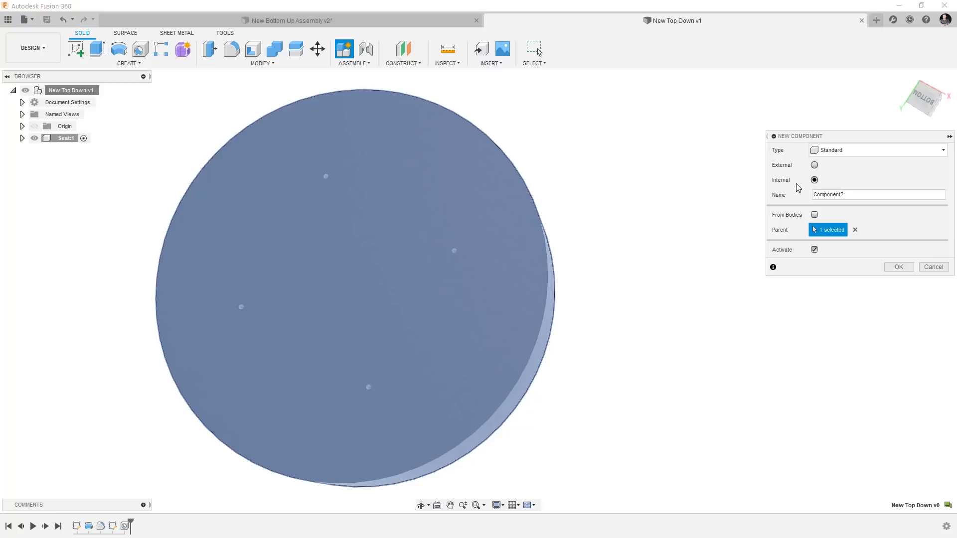
left_click(815, 165)
left_click_drag(835, 195, 774, 198)
type("New Plate")
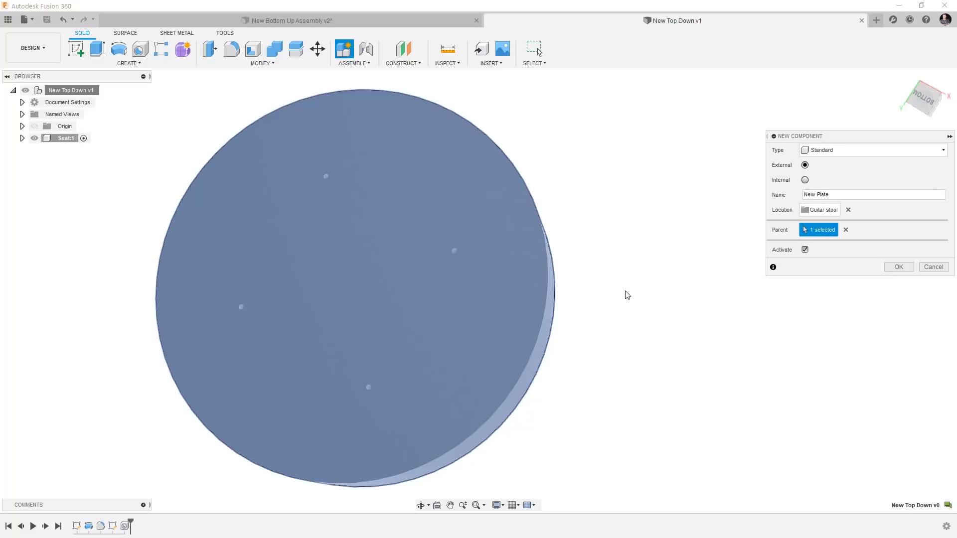
left_click(903, 268)
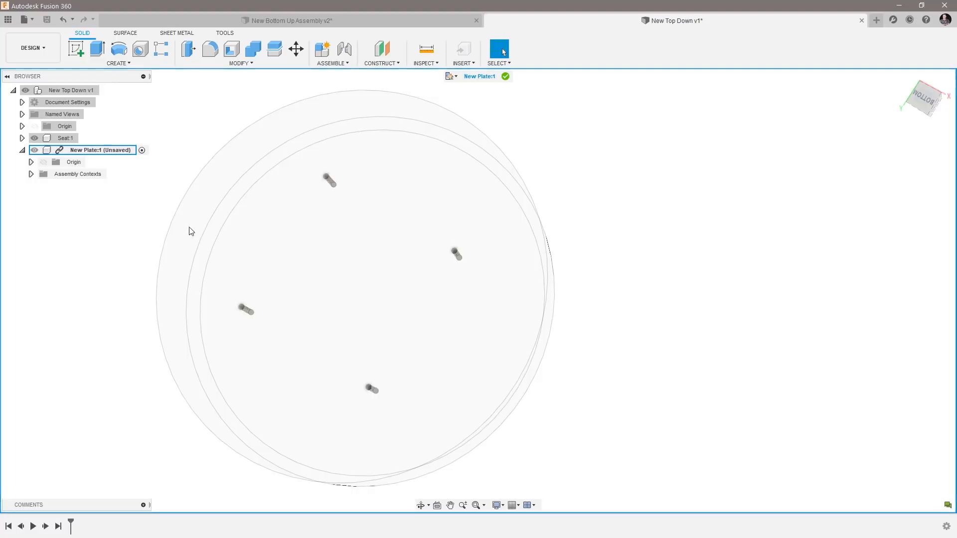
Sketch a 200 mm by 200 mm center rectangle at the origin on the seat's underside within the New Plate component.
middle_click_drag(801, 349, 319, 414, "shift")
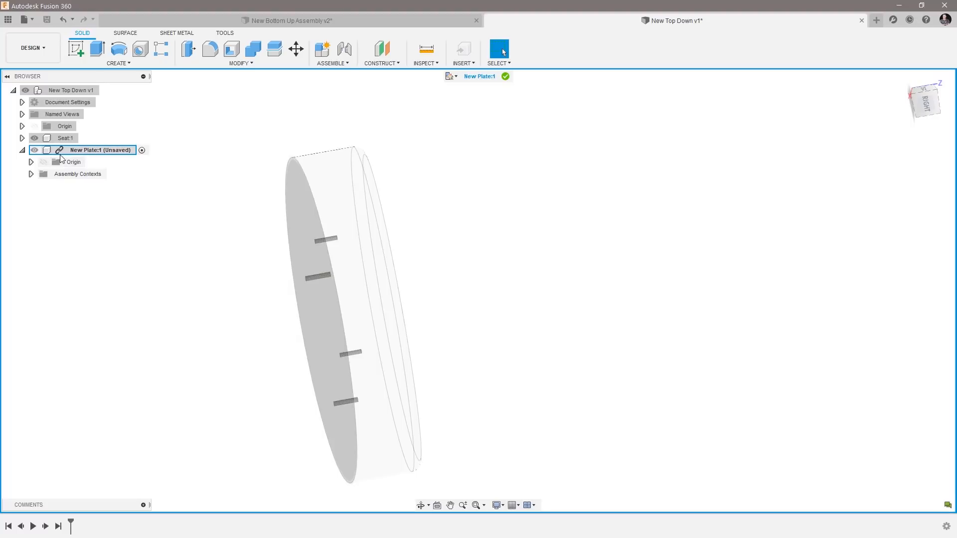
middle_click_drag(208, 341, 213, 344, "shift")
middle_click_drag(213, 344, 309, 160, "shift")
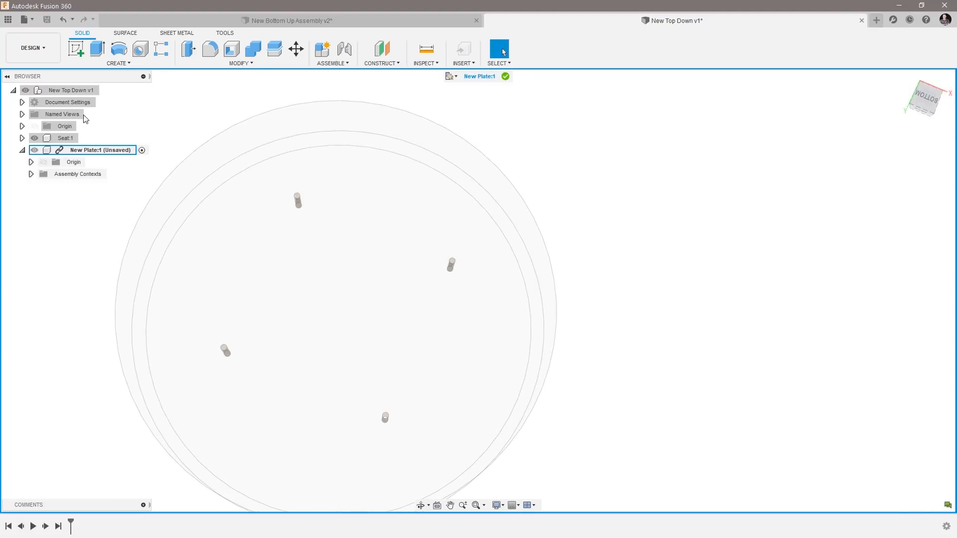
left_click(72, 57)
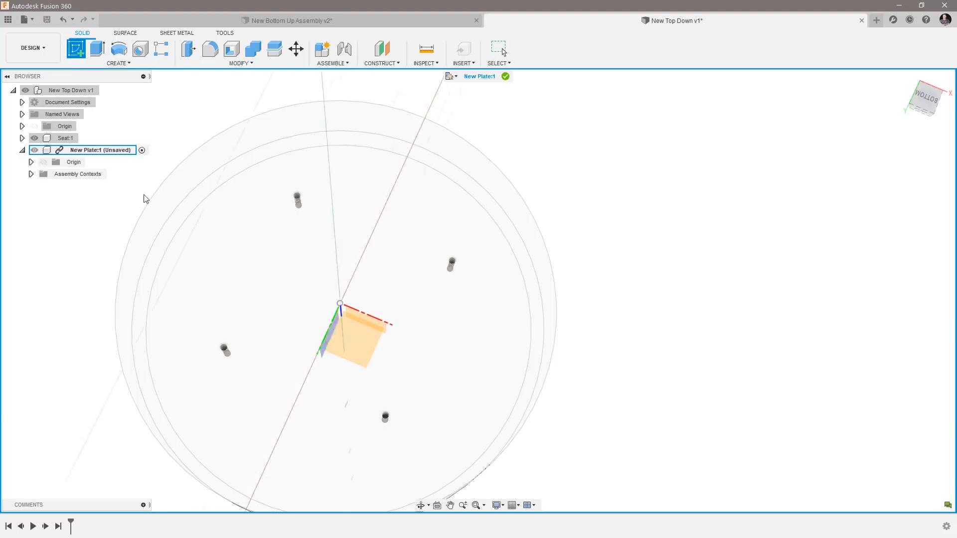
left_click(309, 266)
left_click(310, 265)
scroll(821, 391, "up", 2)
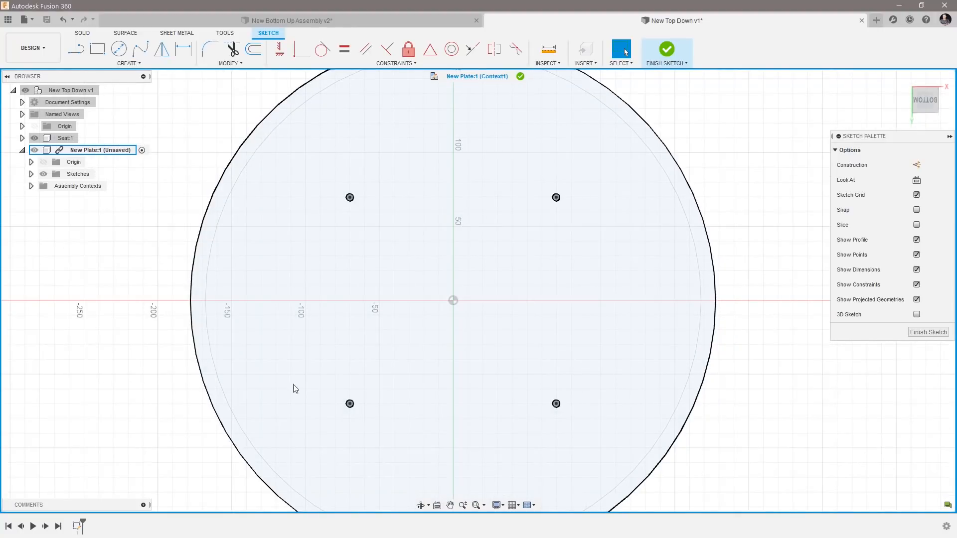
left_click(125, 64)
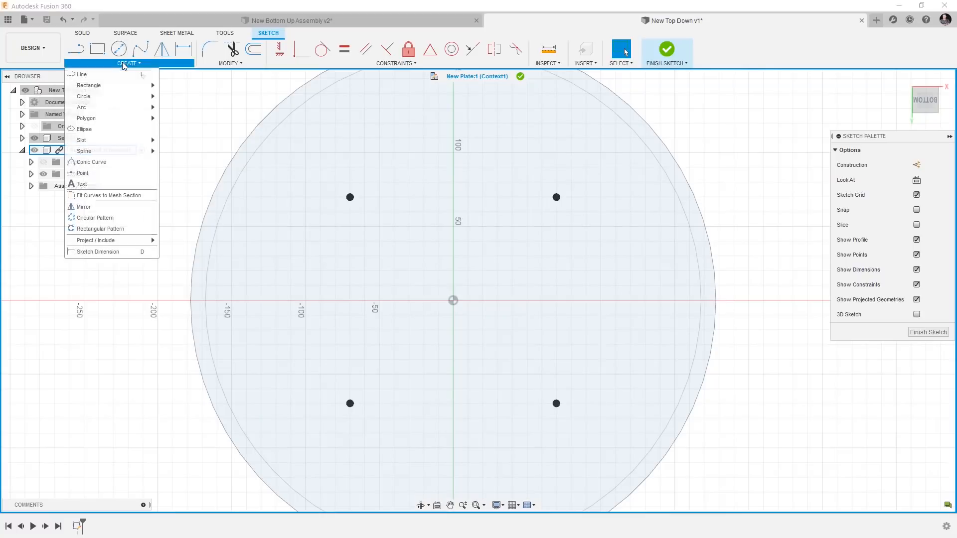
mouse_move(113, 86)
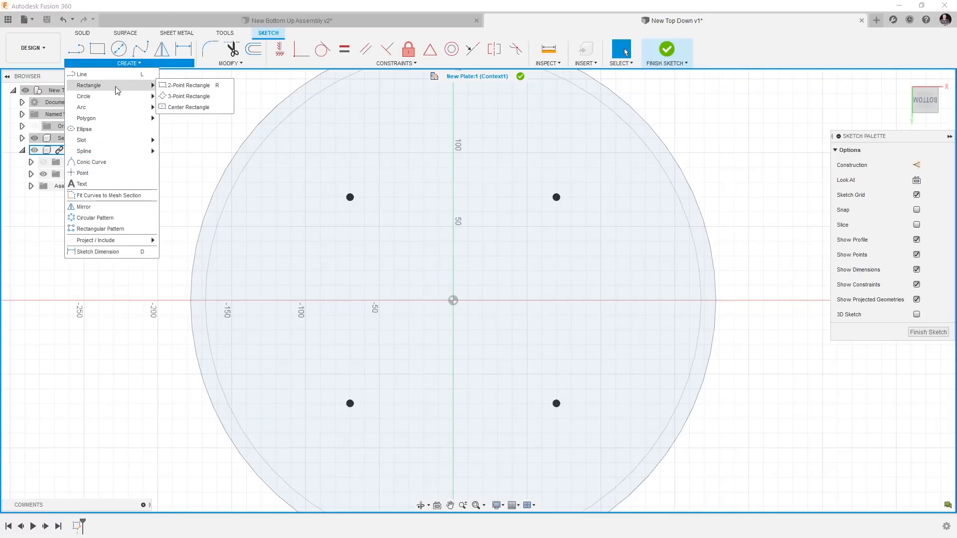
left_click(172, 96)
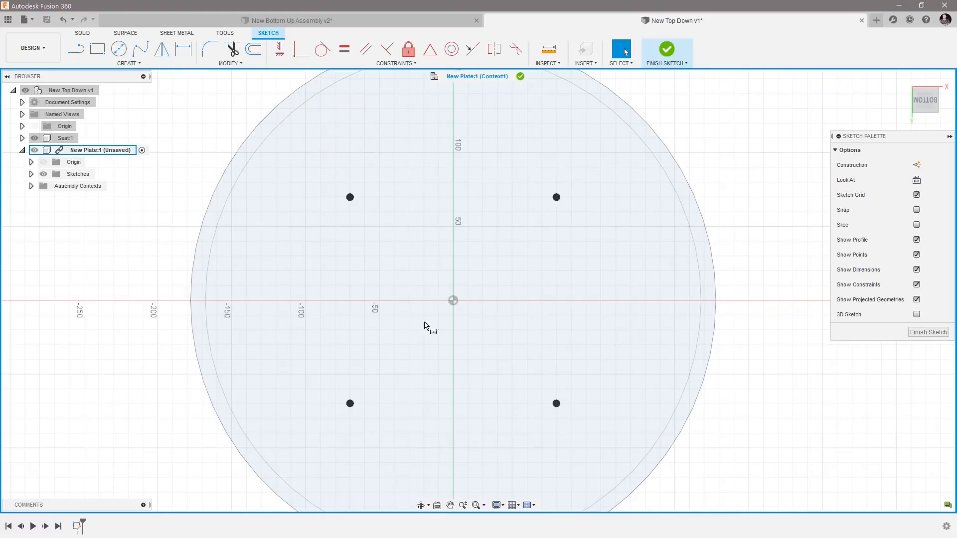
left_click(453, 300)
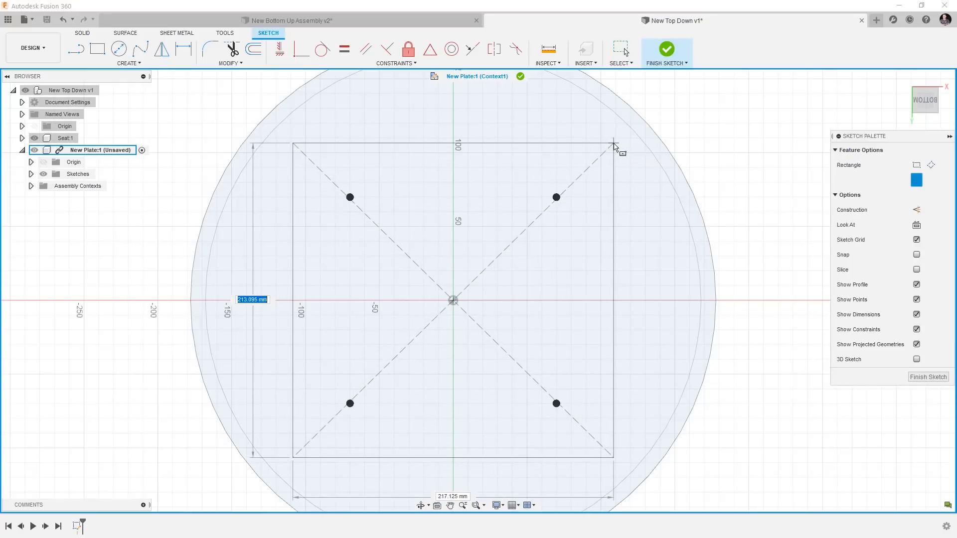
key("Tab")
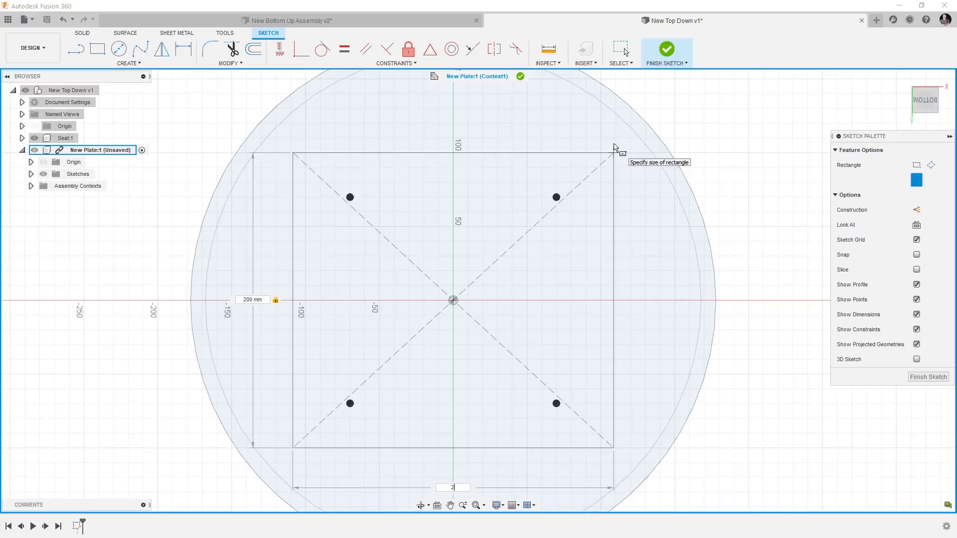
key("Tab")
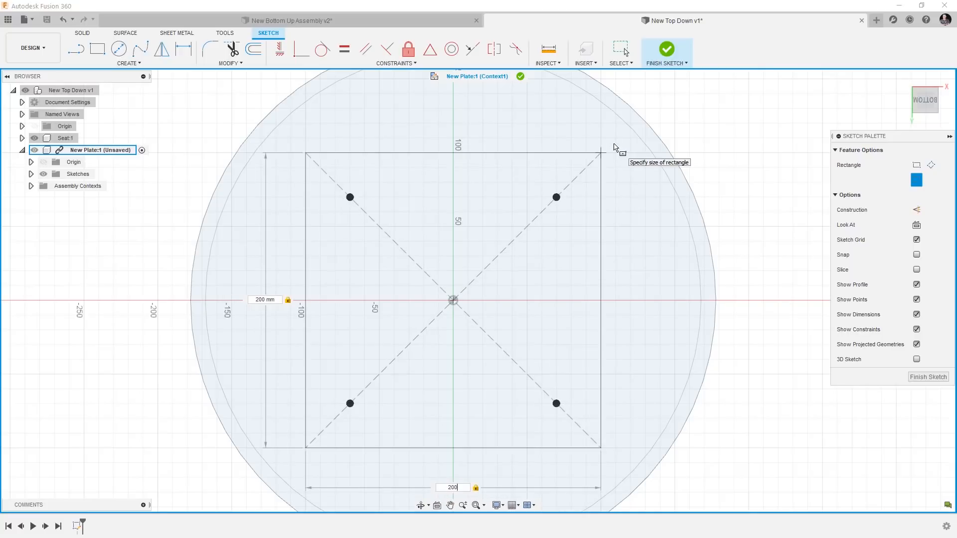
key("Return")
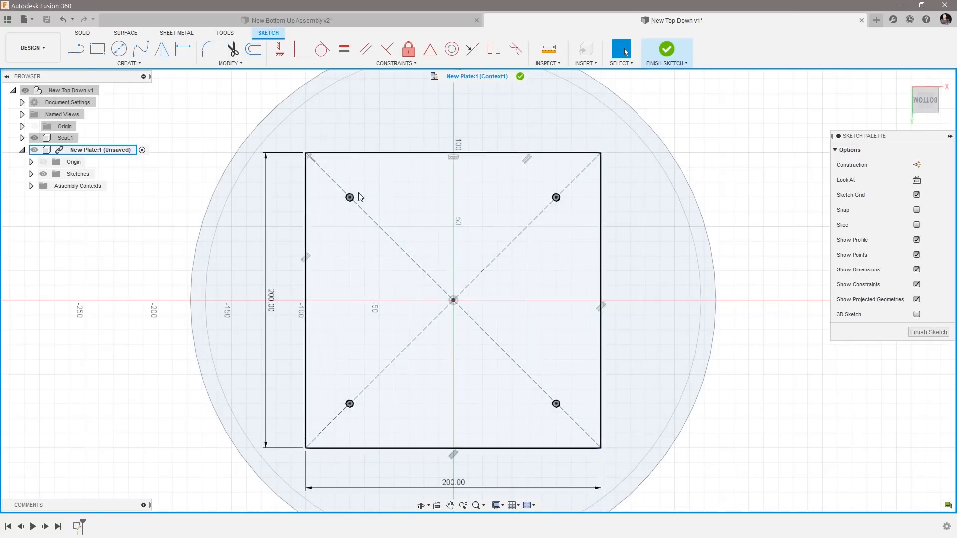
Sketch a center point slot on a corner seat hole, along the plate's diagonal, about 20.8 mm between arc centers and 10.4 mm wide.
scroll(357, 165, "up", 3)
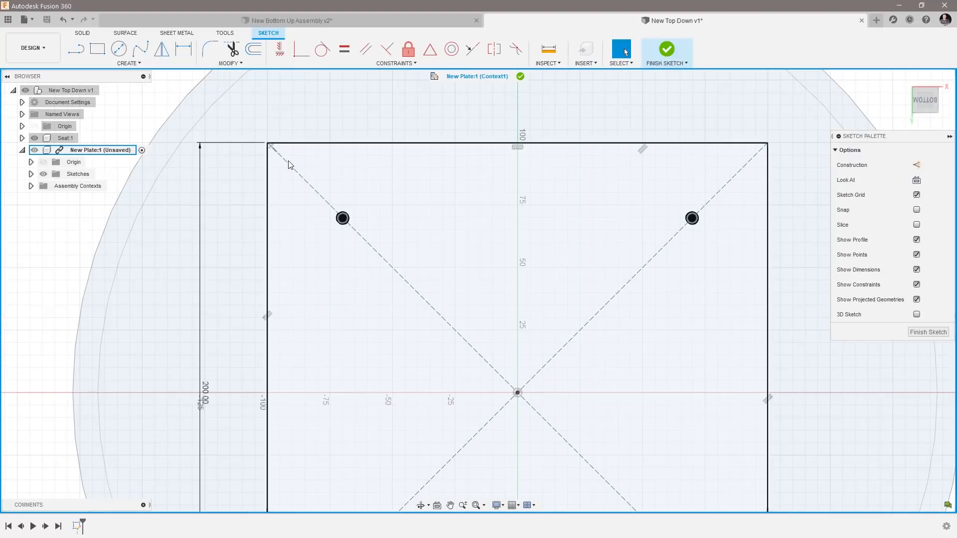
left_click(127, 64)
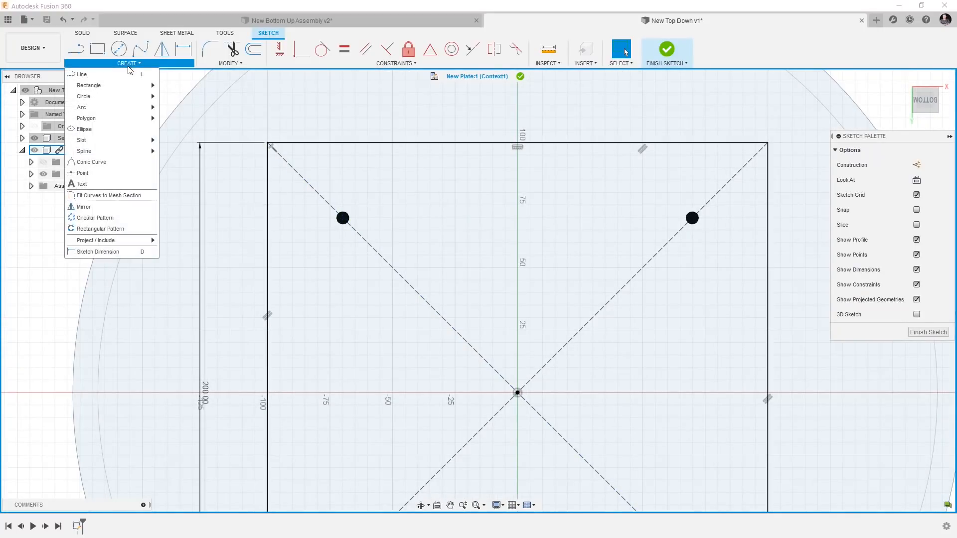
mouse_move(111, 141)
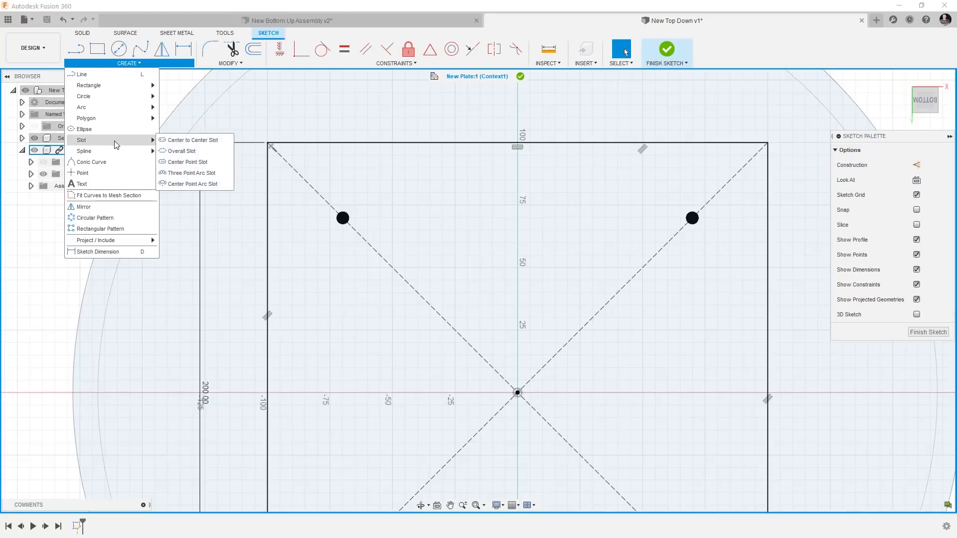
left_click(175, 162)
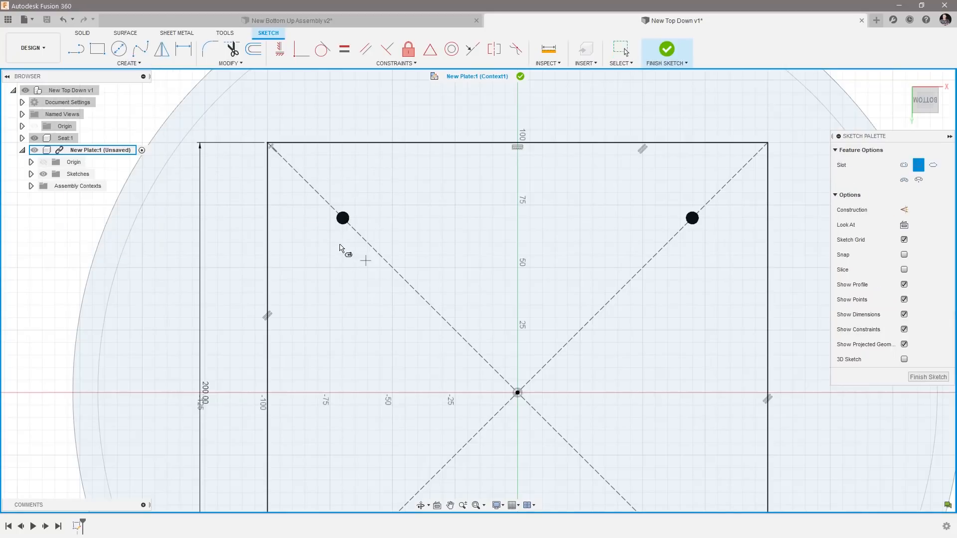
scroll(339, 245, "up", 2)
scroll(339, 245, "up", 2)
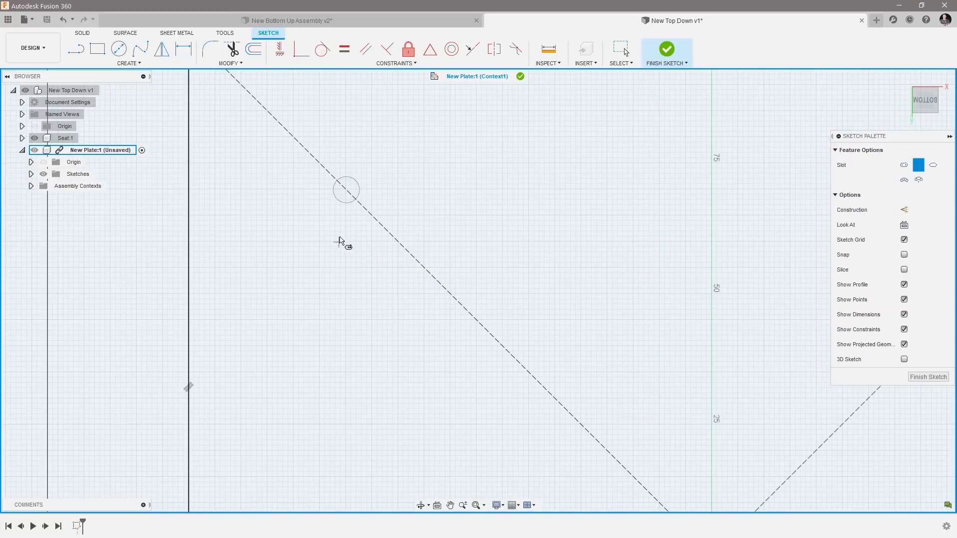
left_click(346, 190)
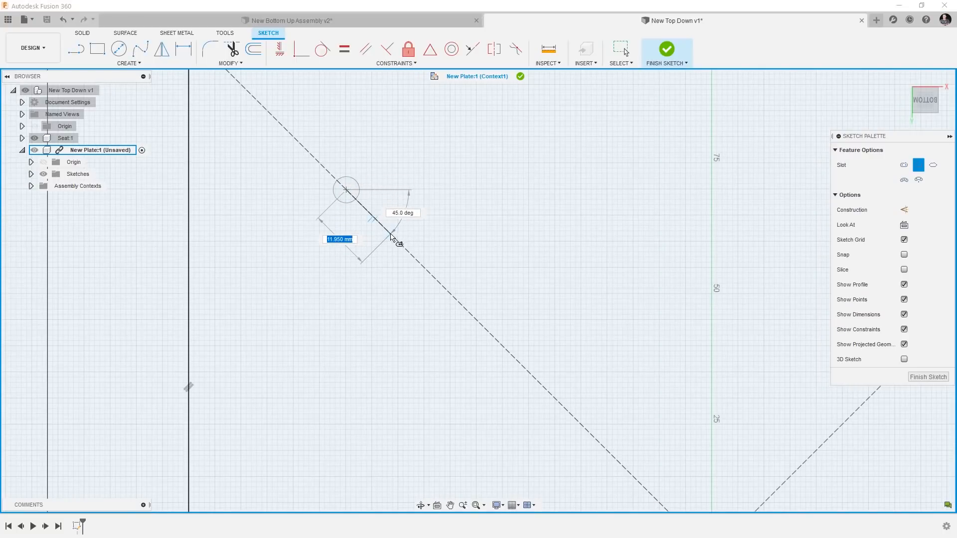
left_click(385, 229)
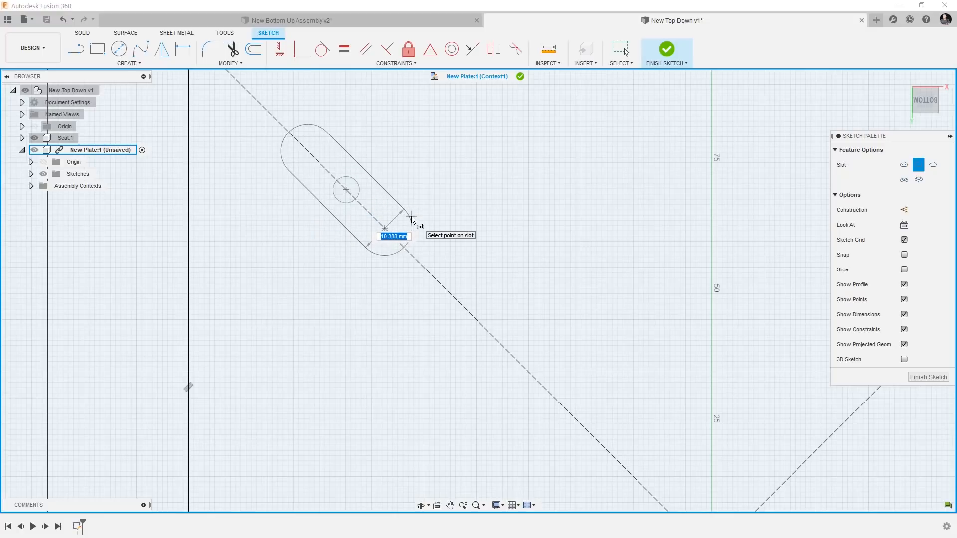
left_click(319, 319)
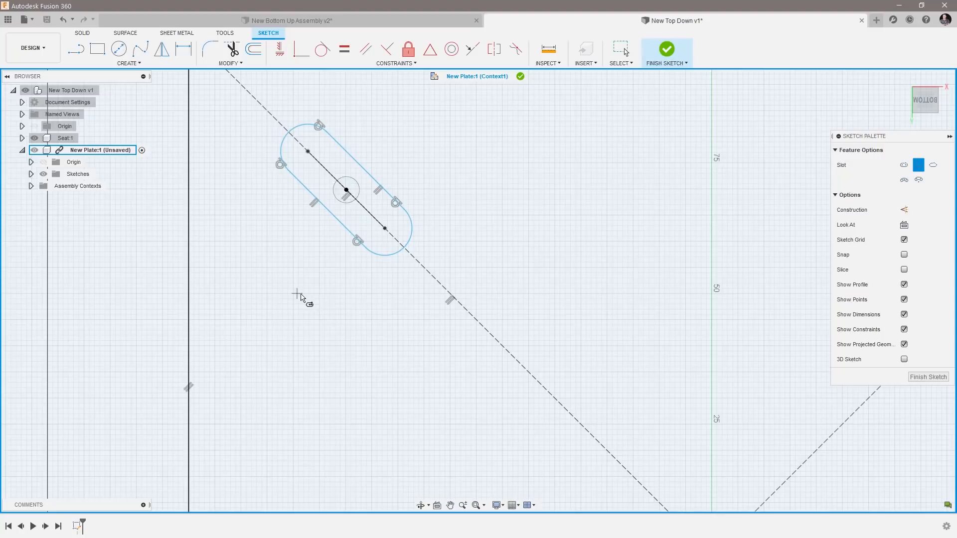
Dimension the slot's width between its two straight sides as 8 mm.
key("Escape")
key("d")
left_click(346, 227)
left_click(373, 179)
left_click(373, 180)
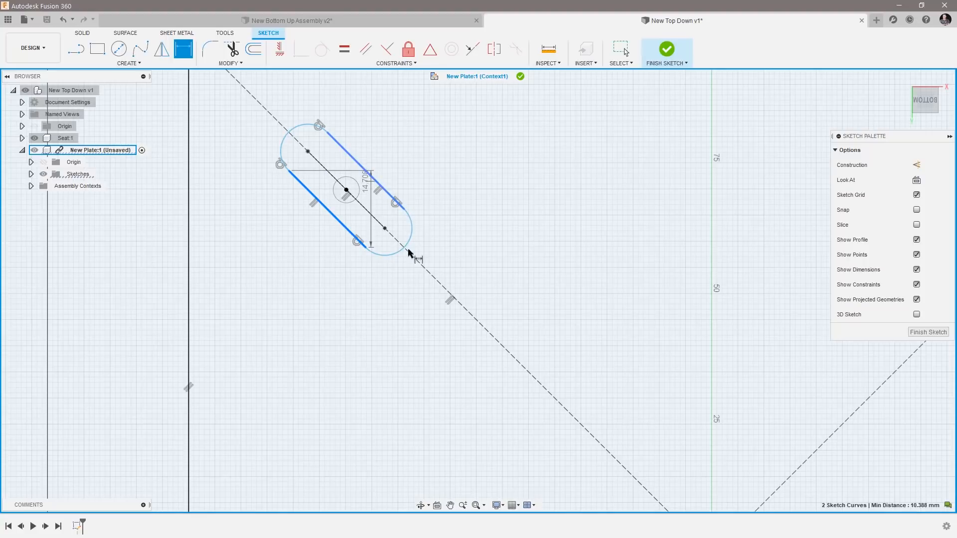
left_click(386, 299)
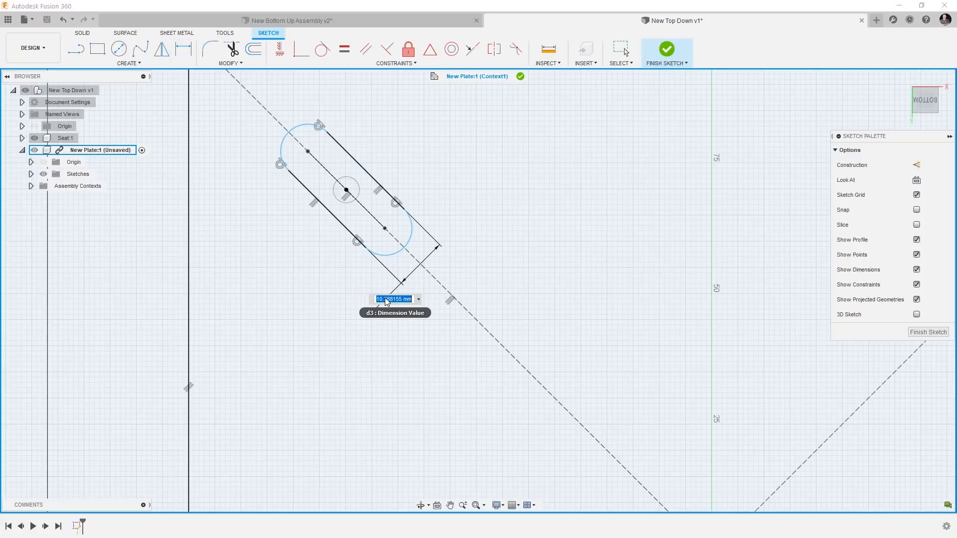
type("8")
key("Return")
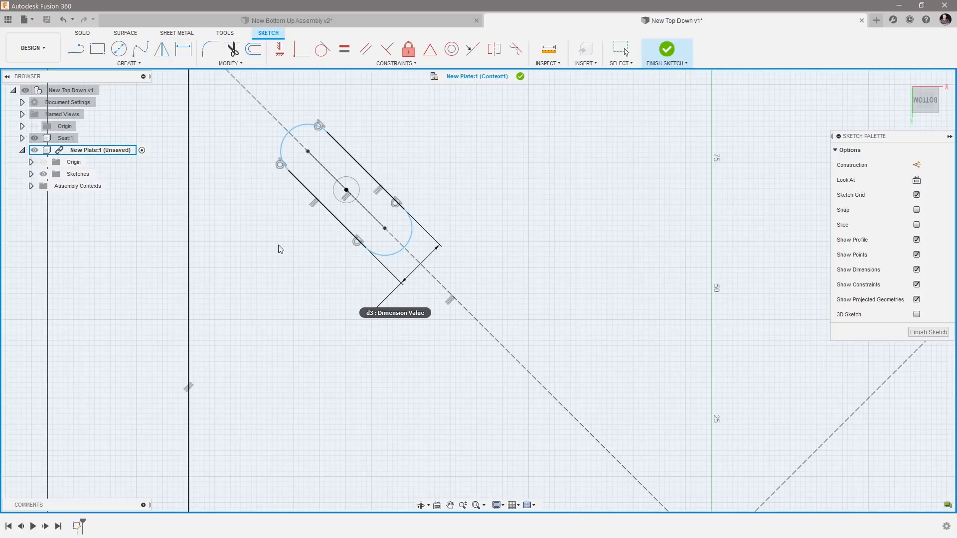
scroll(320, 112, "up", 3)
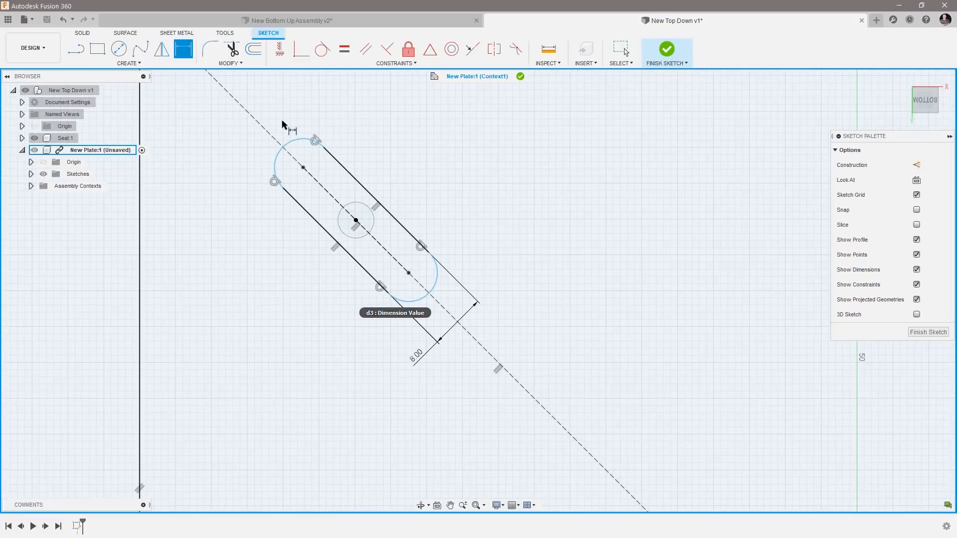
left_click(293, 144)
left_click(428, 289)
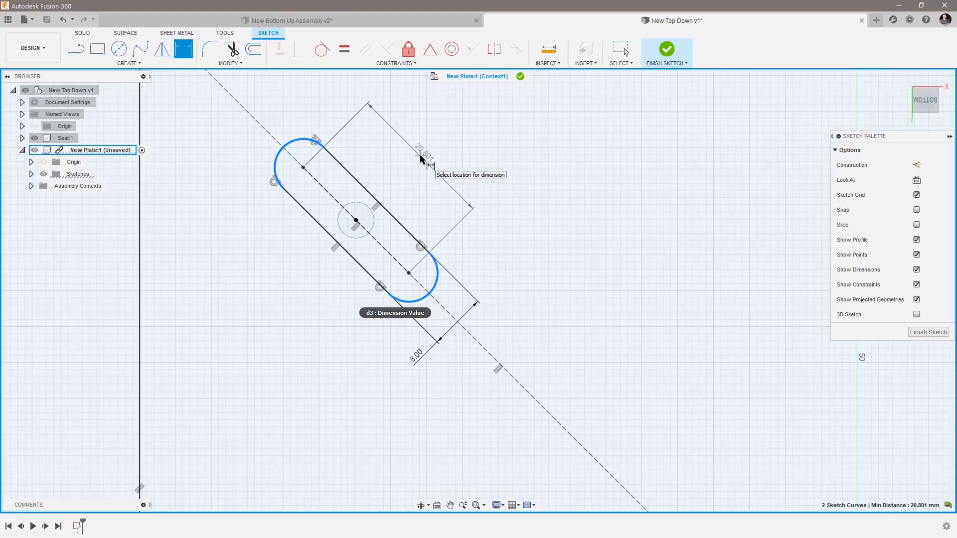
key("Escape")
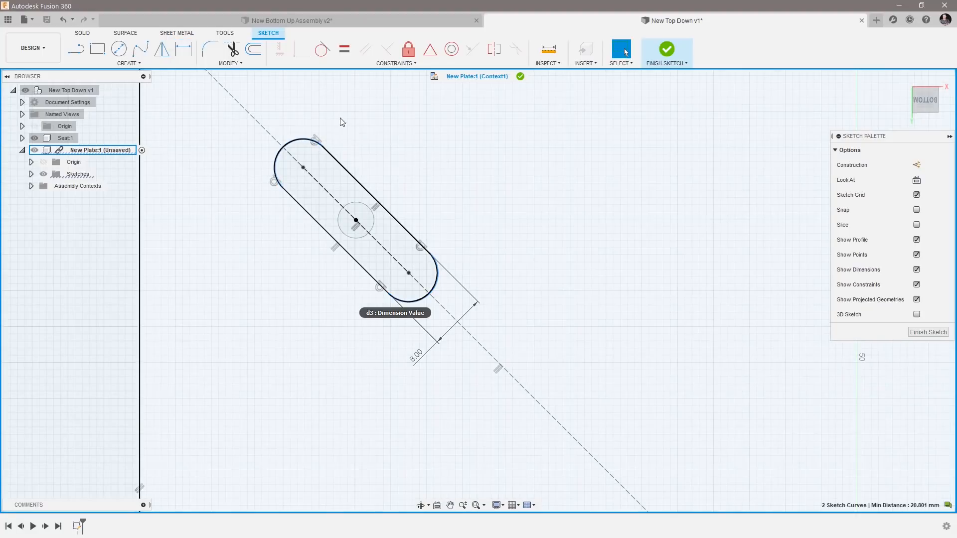
left_click(183, 48)
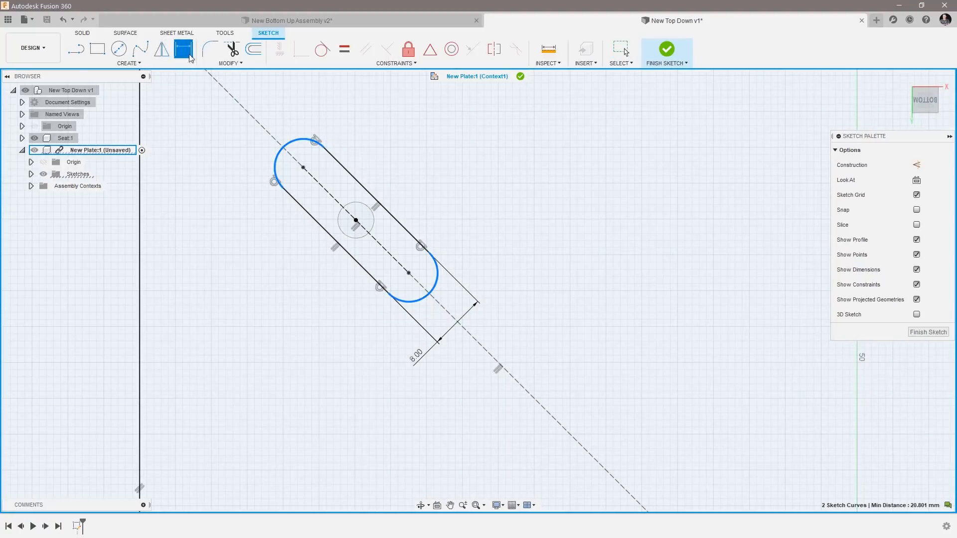
key("Escape")
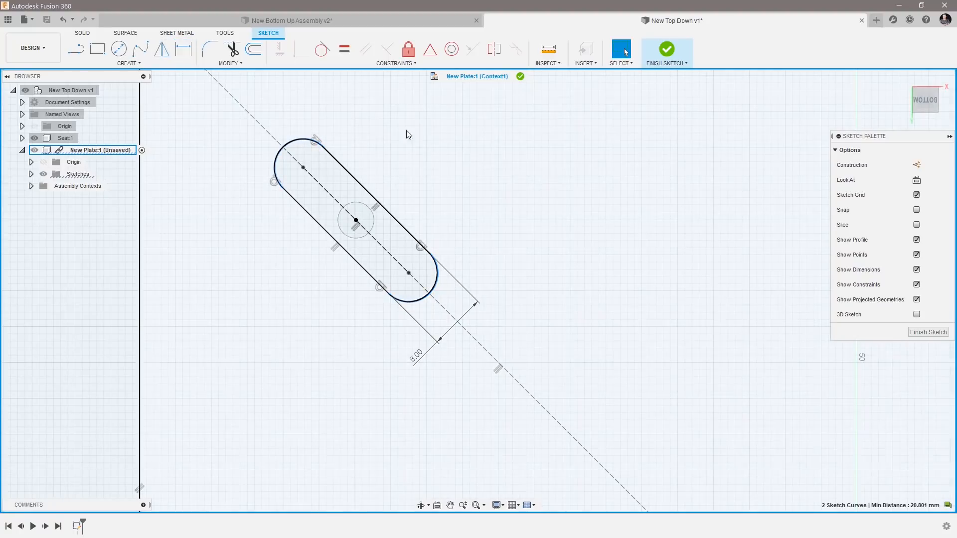
Dimension the slot's overall length as 25 mm between its end arcs, using the Pick Circle/Arc Tangent option.
key("d")
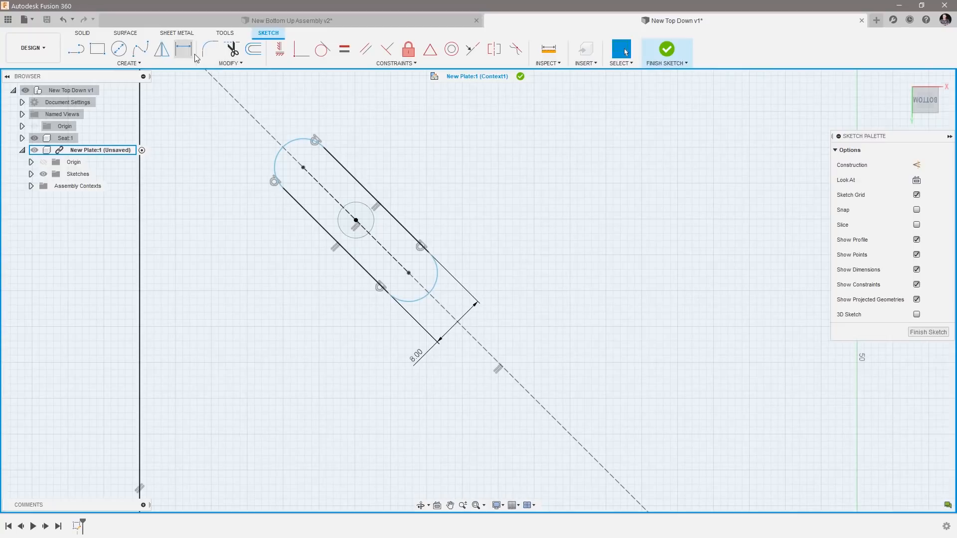
right_click(298, 143)
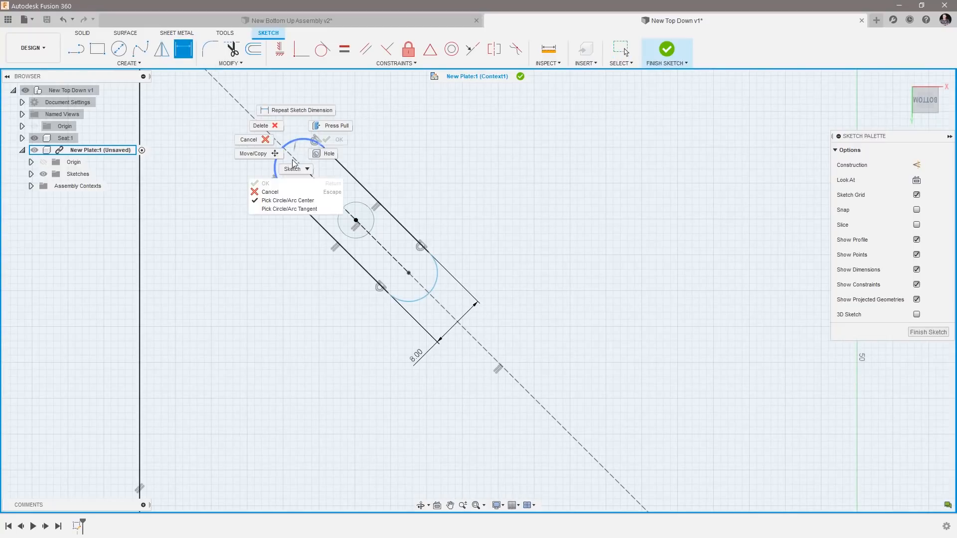
left_click(301, 210)
left_click(297, 142)
left_click(424, 300)
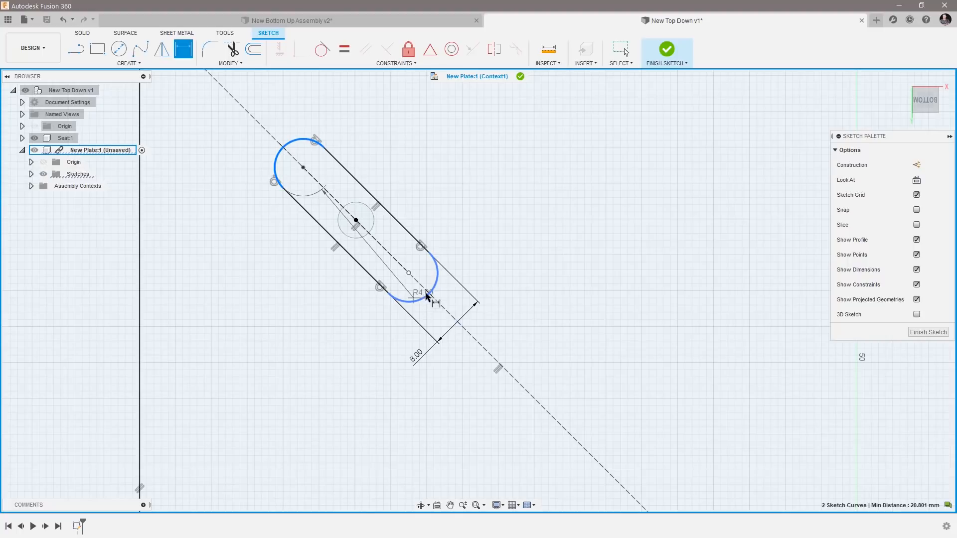
left_click(437, 149)
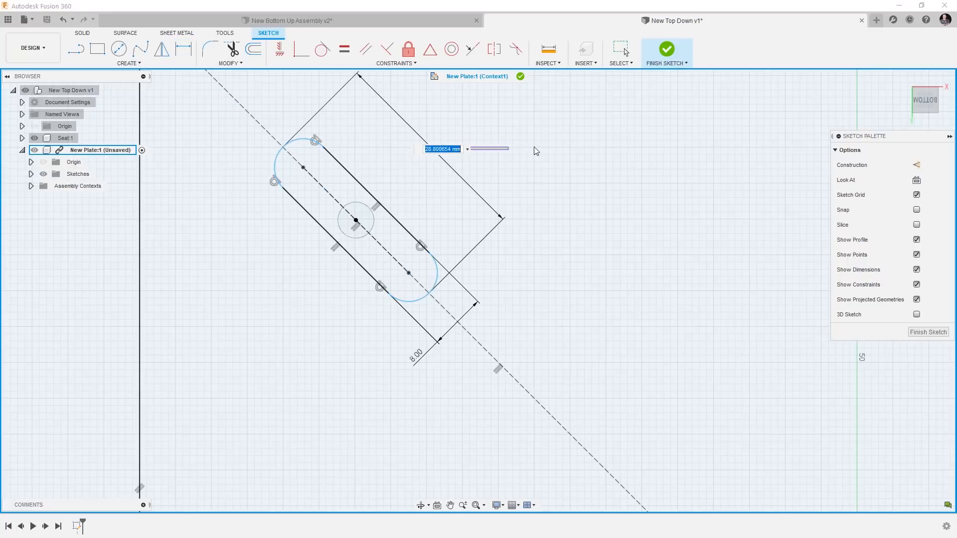
type("25")
key("Return")
mouse_move(434, 149)
left_mouse_down()
mouse_move(284, 263)
mouse_move(421, 323)
mouse_move(426, 316)
mouse_move(592, 349)
mouse_move(569, 306)
mouse_move(438, 281)
left_mouse_up()
key("Escape")
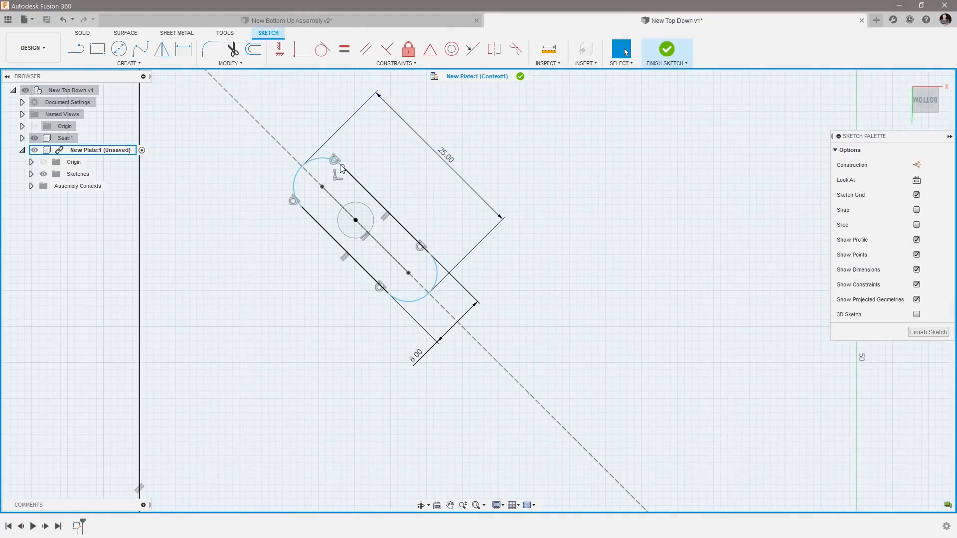
Move the slot along the plate's diagonal towards the center, clear of the seat hole.
mouse_move(342, 169)
left_mouse_down()
mouse_move(282, 111)
mouse_move(428, 270)
left_mouse_up()
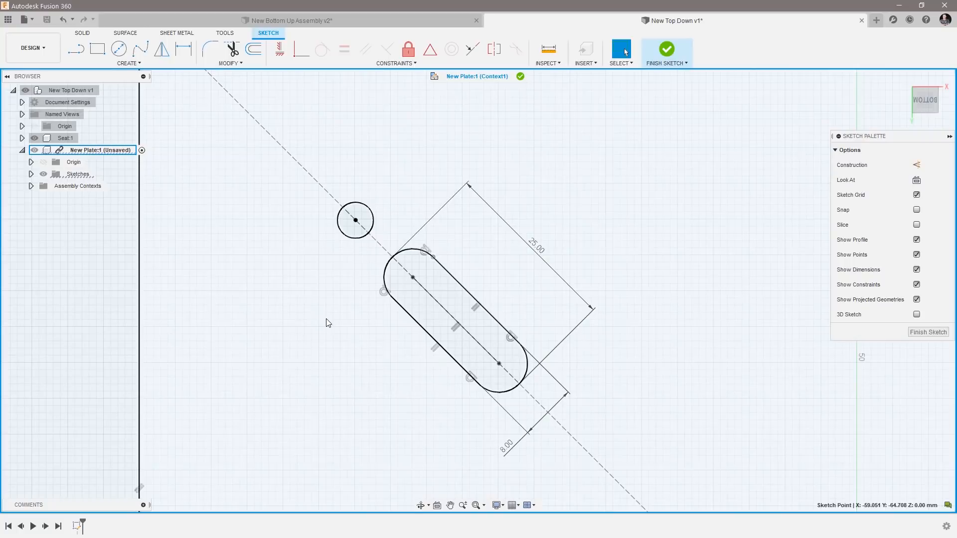
left_click(326, 319)
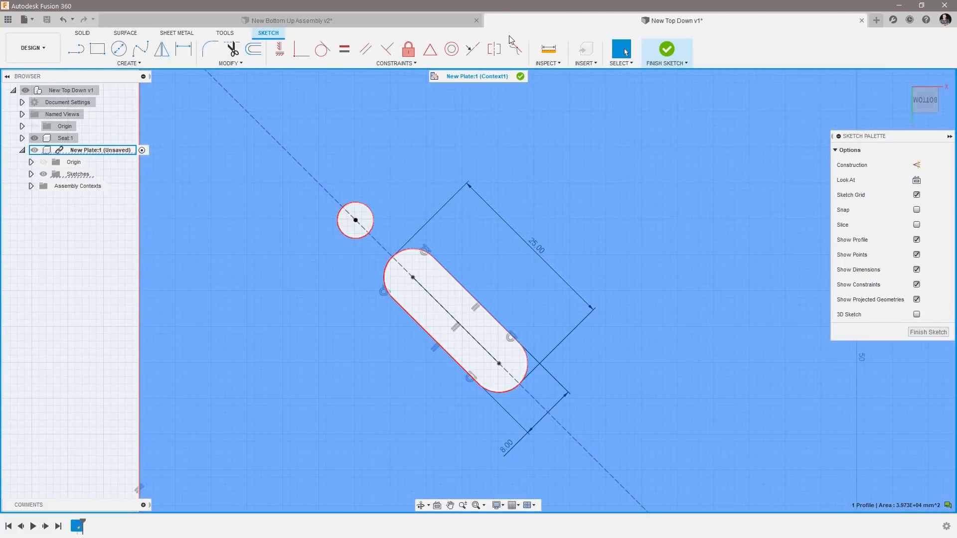
key("Escape")
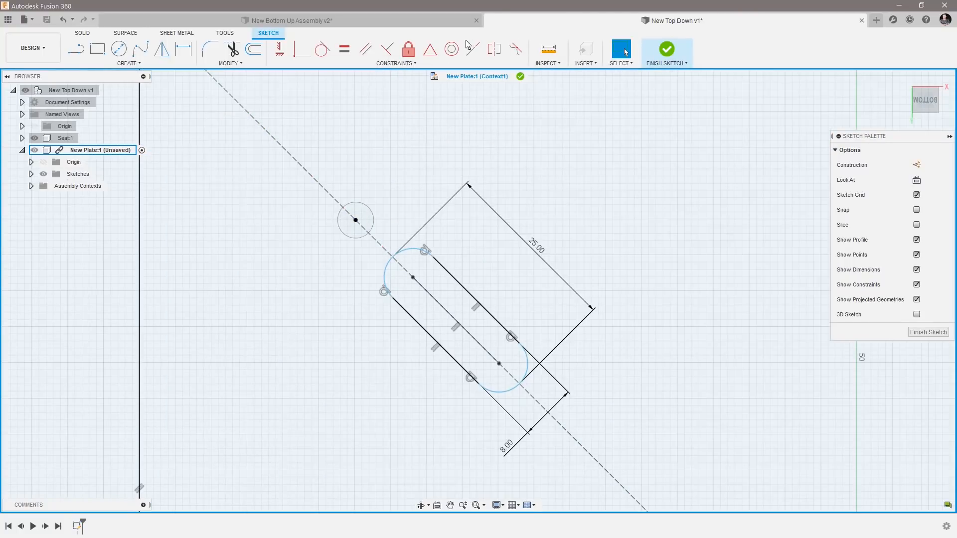
left_click(436, 55)
left_click(455, 321)
key("Escape")
key("Escape")
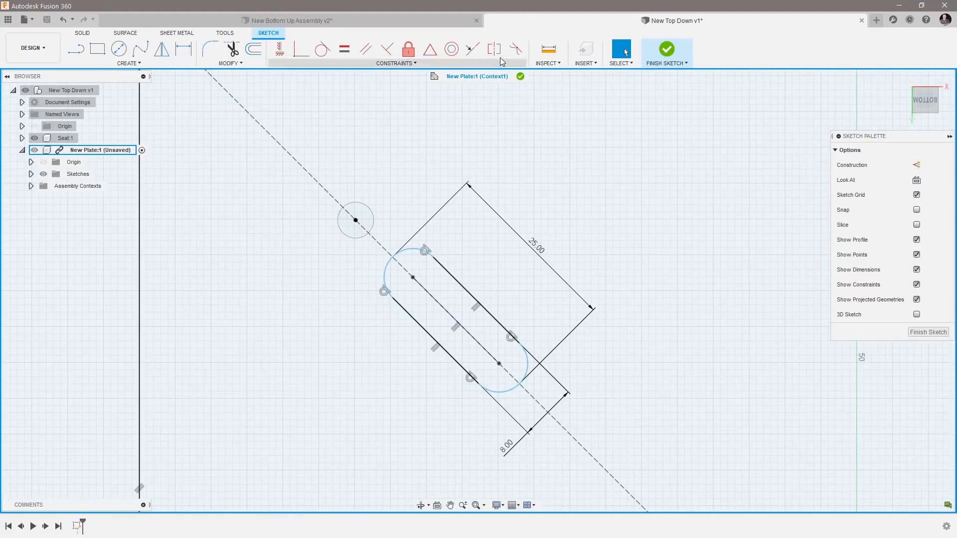
Apply a Midpoint constraint between the slot's centerline and the center of the corner seat hole.
left_click(431, 53)
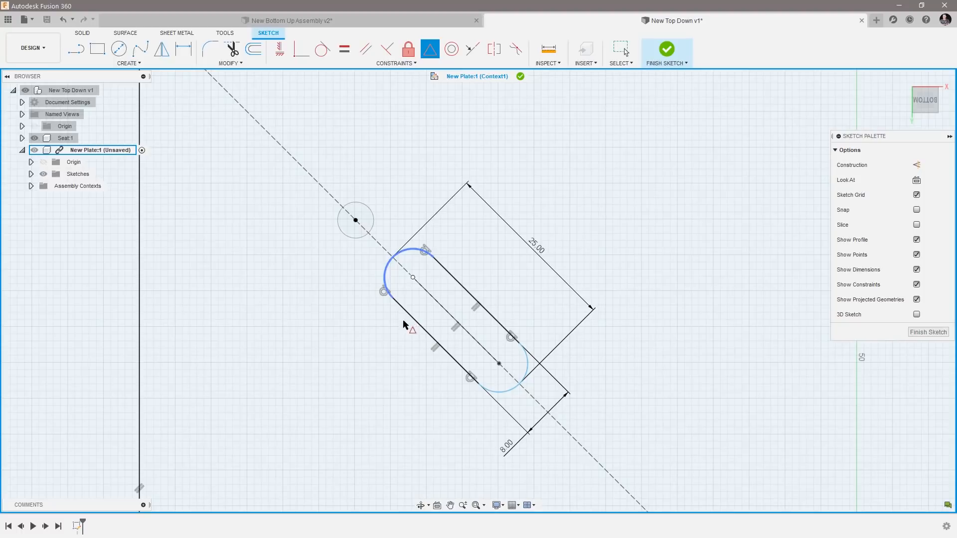
left_click(432, 298)
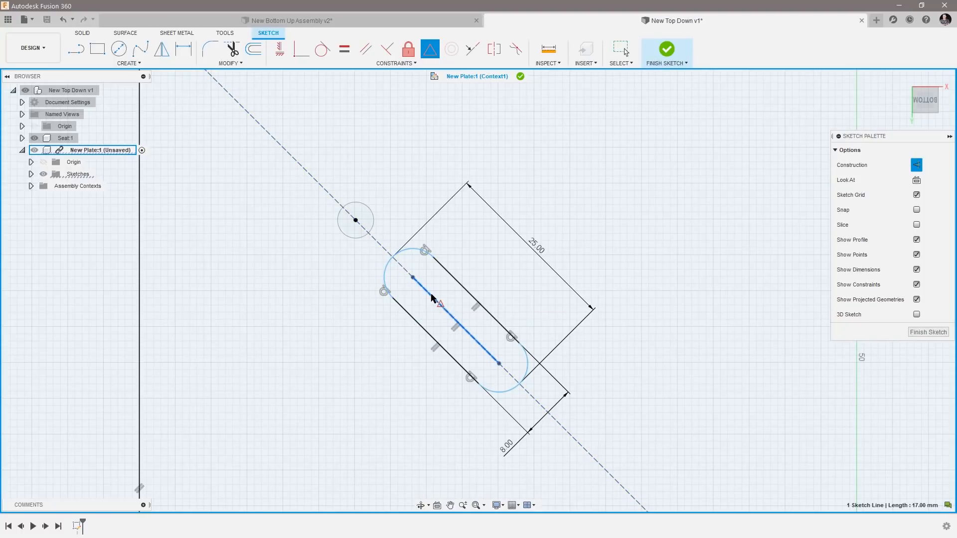
left_click(356, 220)
key("Escape")
scroll(230, 303, "down", 5)
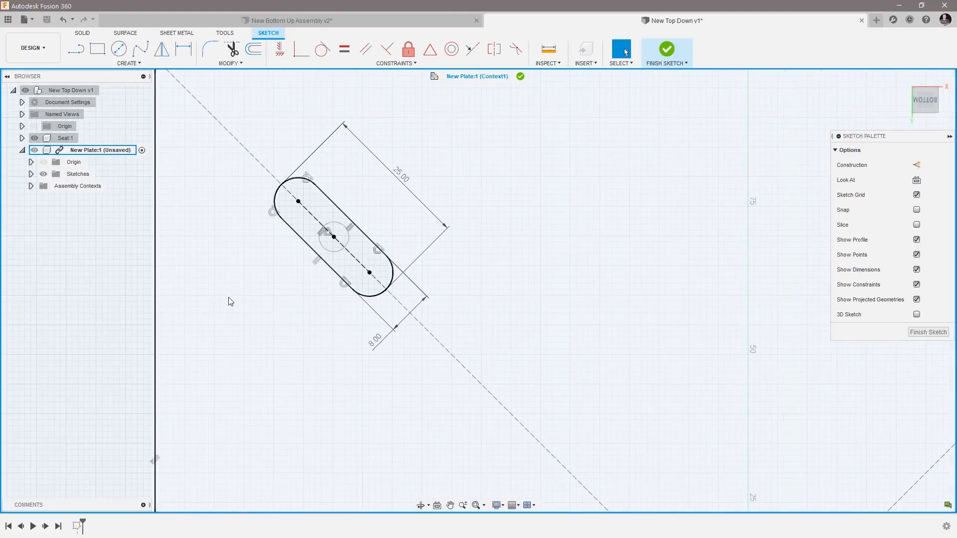
scroll(240, 230, "down", 3)
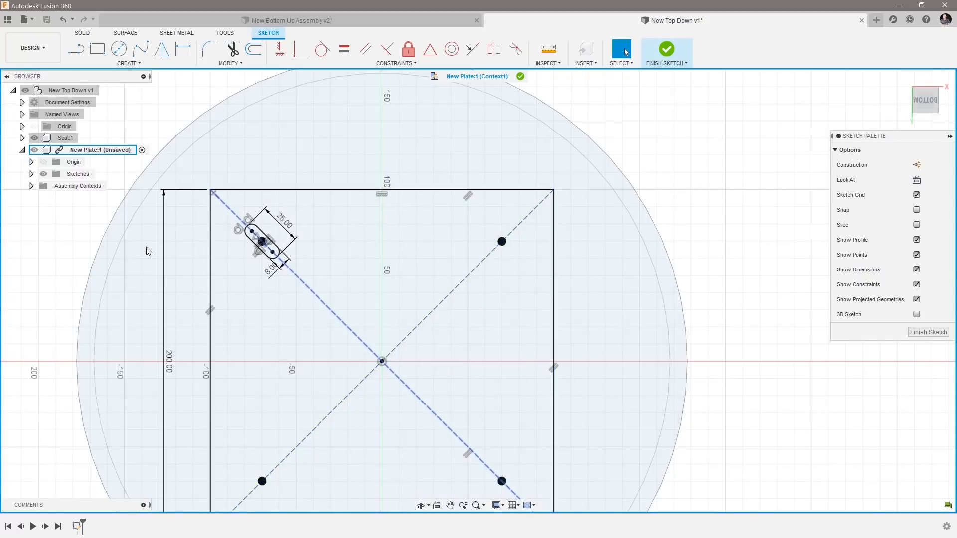
Create a full circular pattern of the slot and its enclosed hole around the plate's center point with a quantity of 4.
scroll(178, 232, "up", 2)
scroll(178, 233, "up", 6)
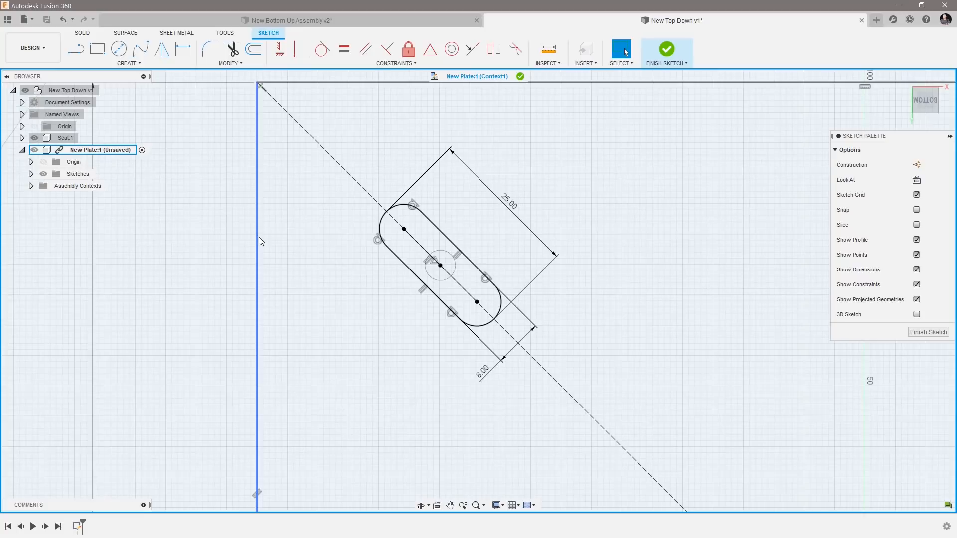
left_click(129, 64)
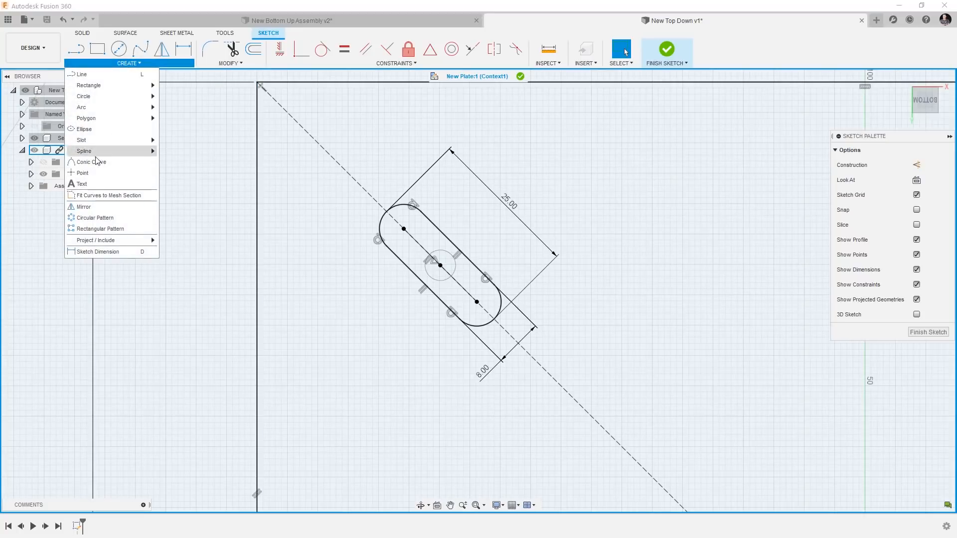
left_click(92, 219)
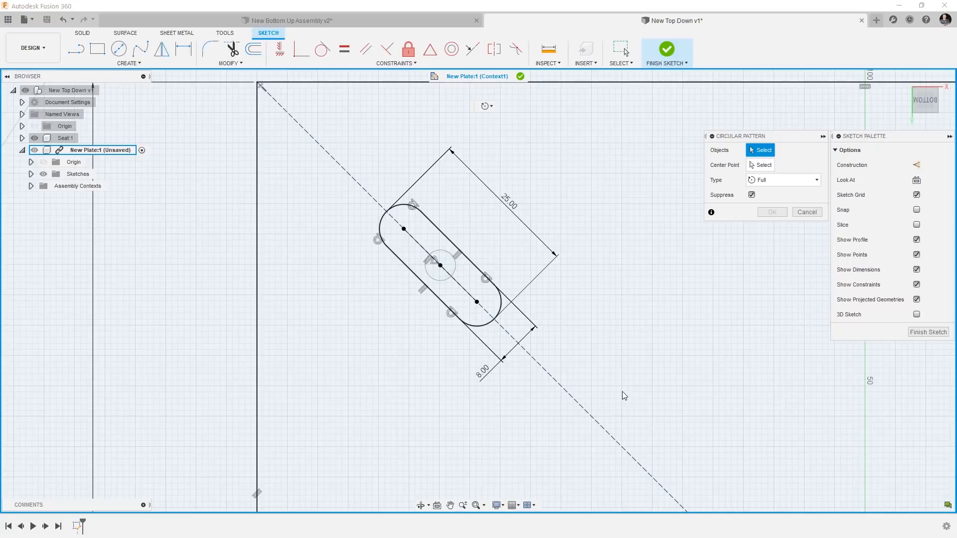
mouse_move(649, 387)
left_mouse_down()
mouse_move(583, 343)
mouse_move(474, 220)
mouse_move(344, 115)
mouse_move(604, 306)
left_mouse_up()
left_click_drag(325, 103, 631, 421)
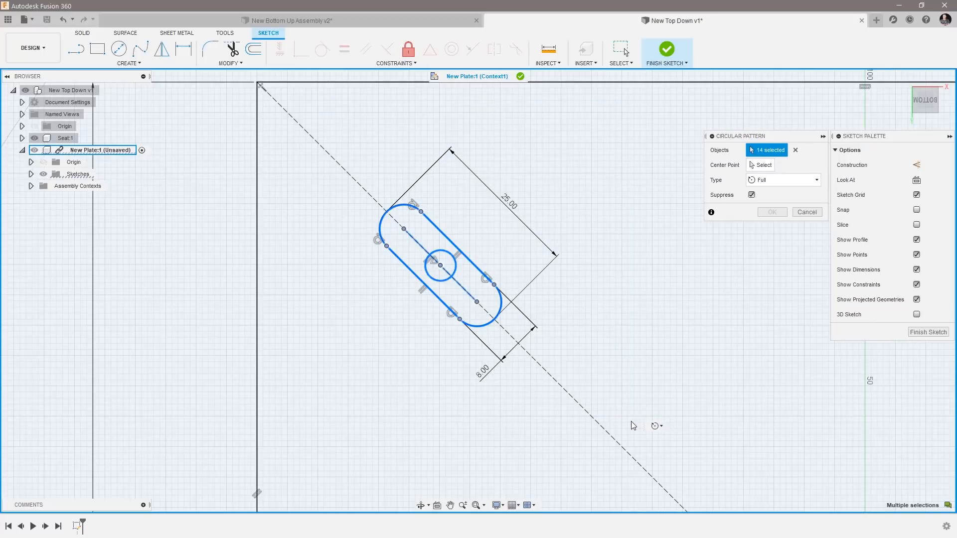
left_click(763, 165)
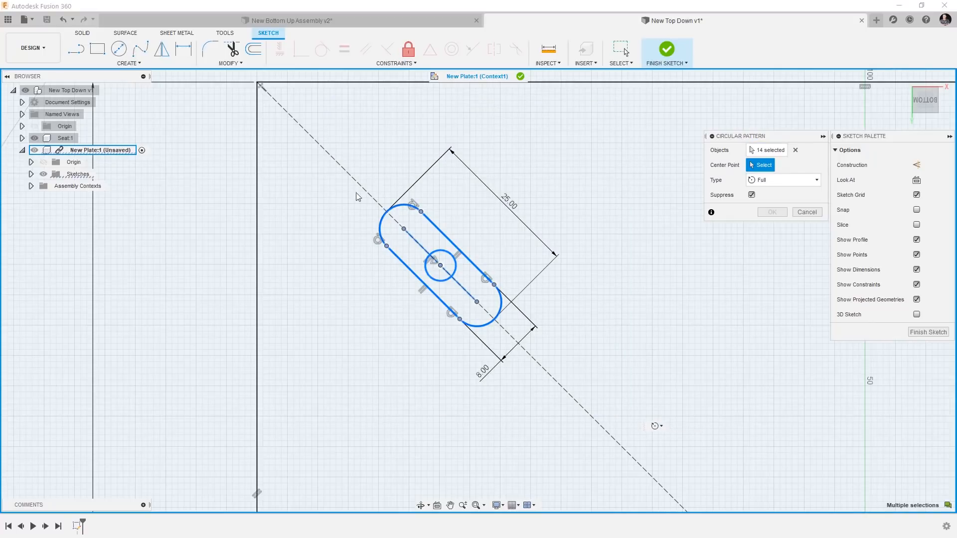
scroll(271, 192, "down", 5)
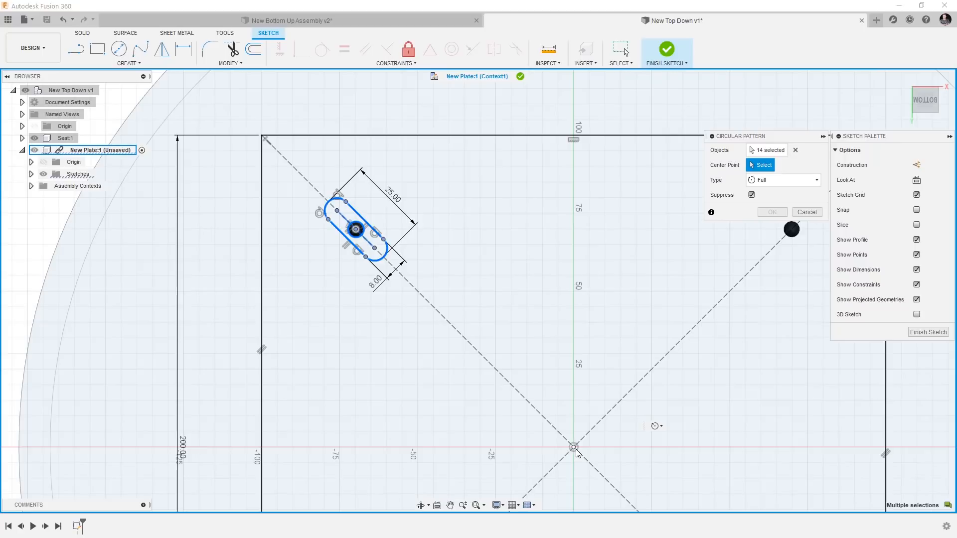
left_click(574, 448)
scroll(237, 258, "down", 3)
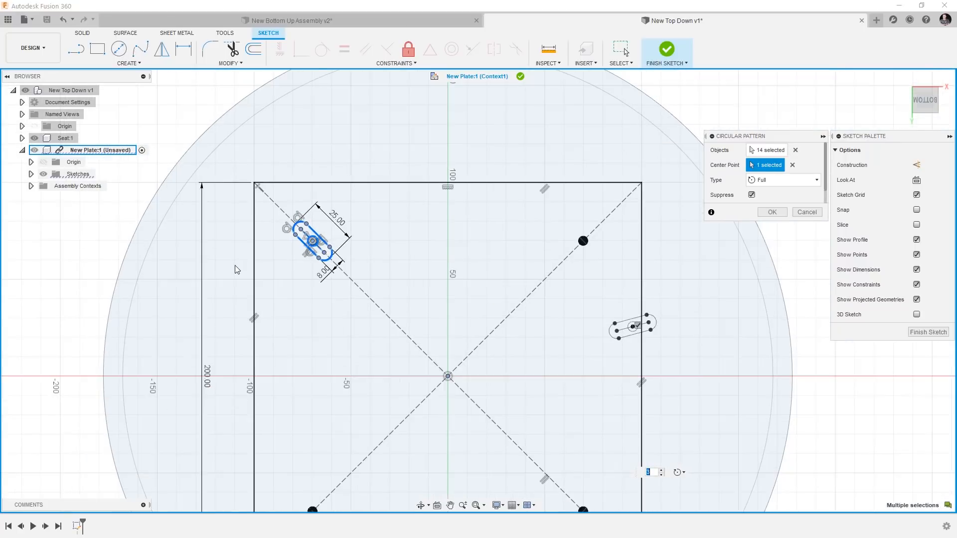
scroll(237, 270, "down", 3)
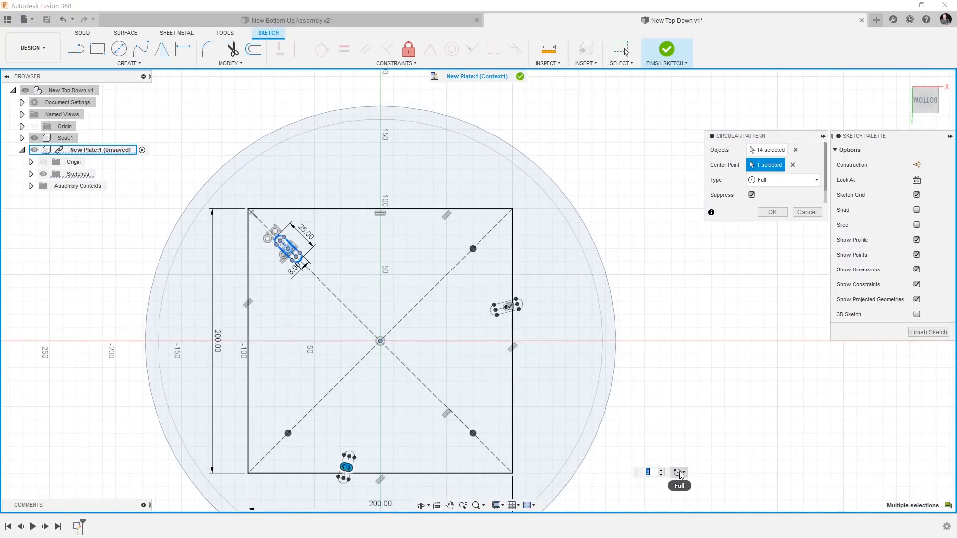
left_click(662, 471)
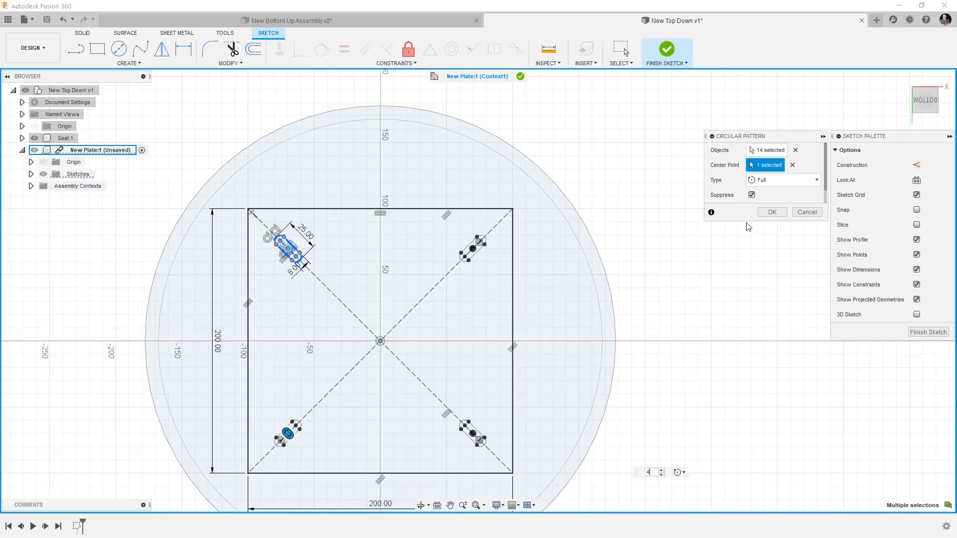
left_click(771, 212)
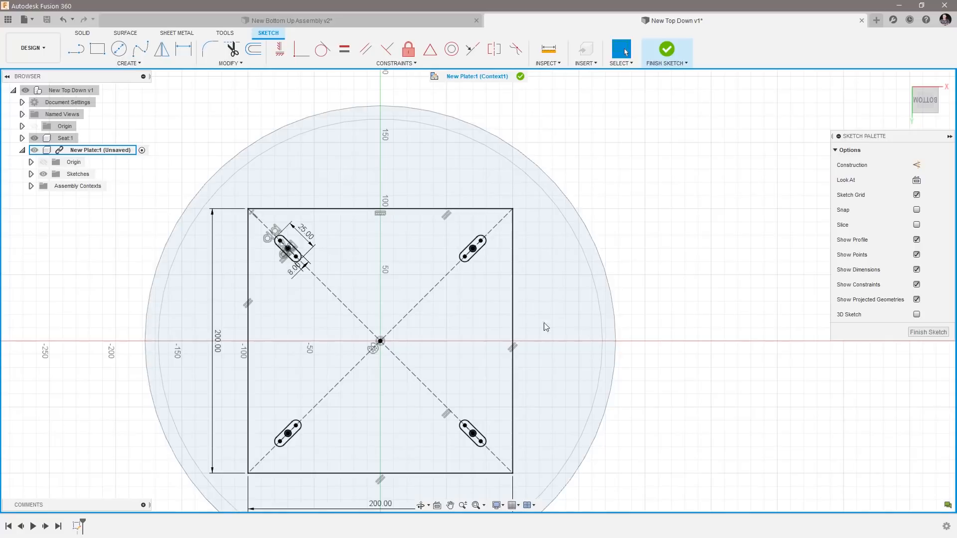
Finish the sketch and extrude the square plate profile, excluding the four slots, 8 mm away from the seat as a new body.
left_click(306, 316)
mouse_move(304, 313)
middle_mouse_down("shift")
mouse_move(304, 346)
mouse_move(258, 304)
mouse_move(310, 282)
mouse_move(384, 293)
mouse_move(374, 262)
middle_mouse_up("shift")
left_click(925, 334)
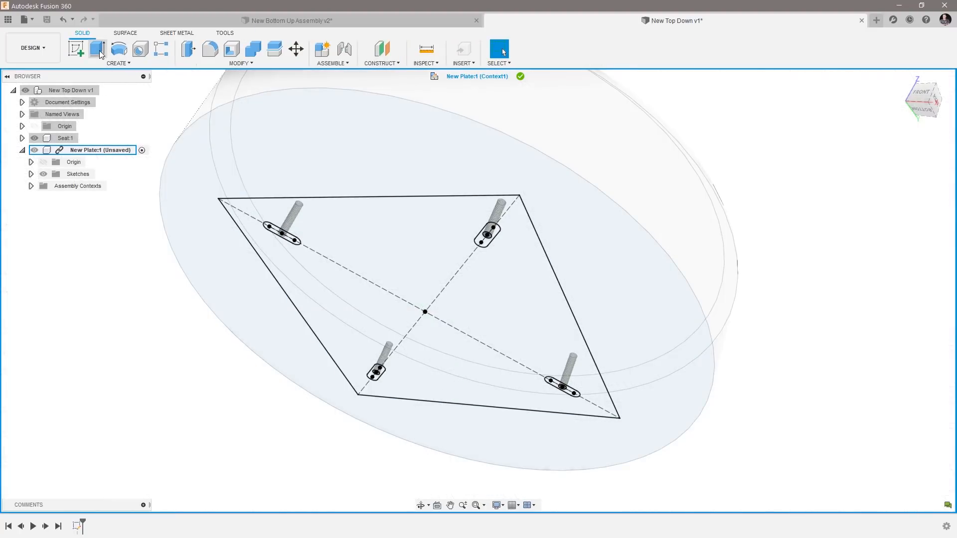
left_click(98, 49)
left_click(327, 294)
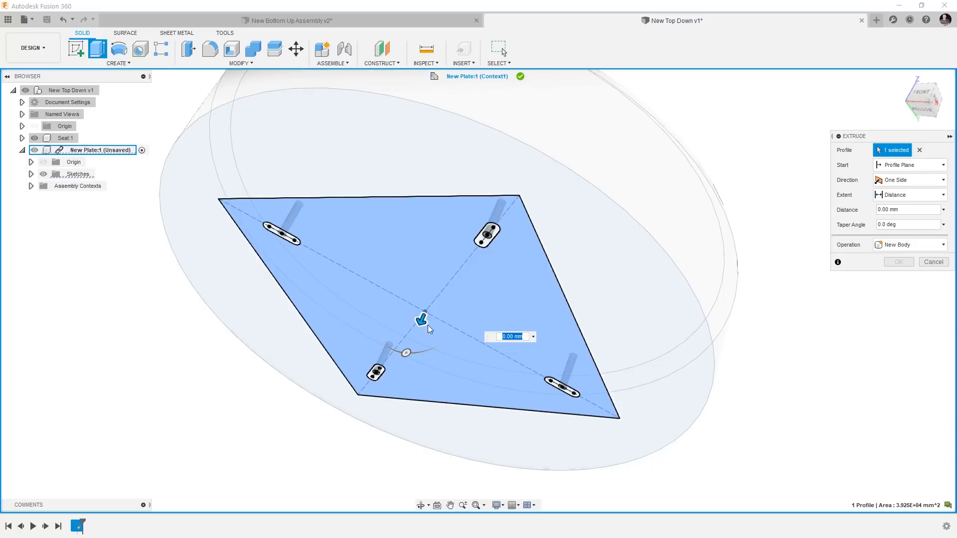
left_click_drag(422, 322, 417, 331)
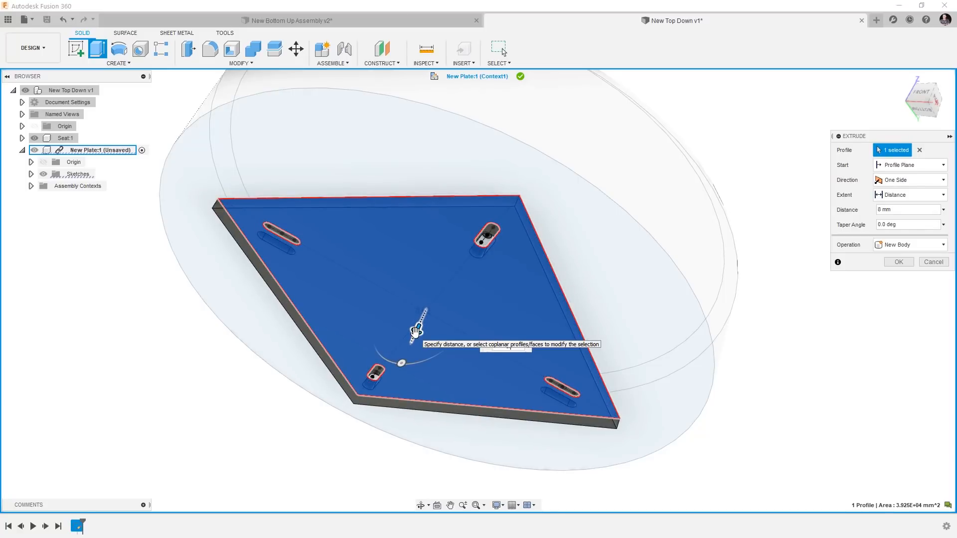
key("Return")
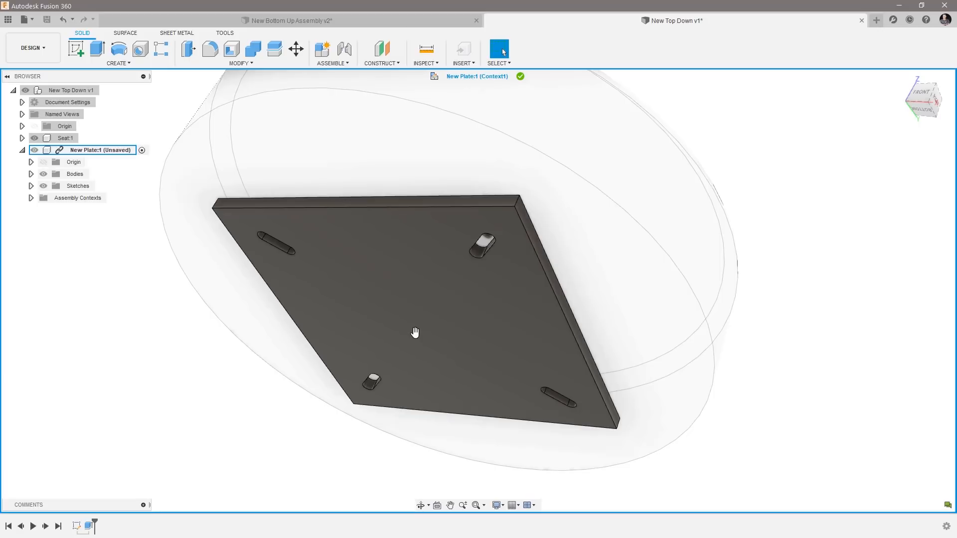
Exit the in-context edit of New Plate and save the top-level assembly with the version description User Saved.
middle_click_drag(734, 258, 22, 256, "shift")
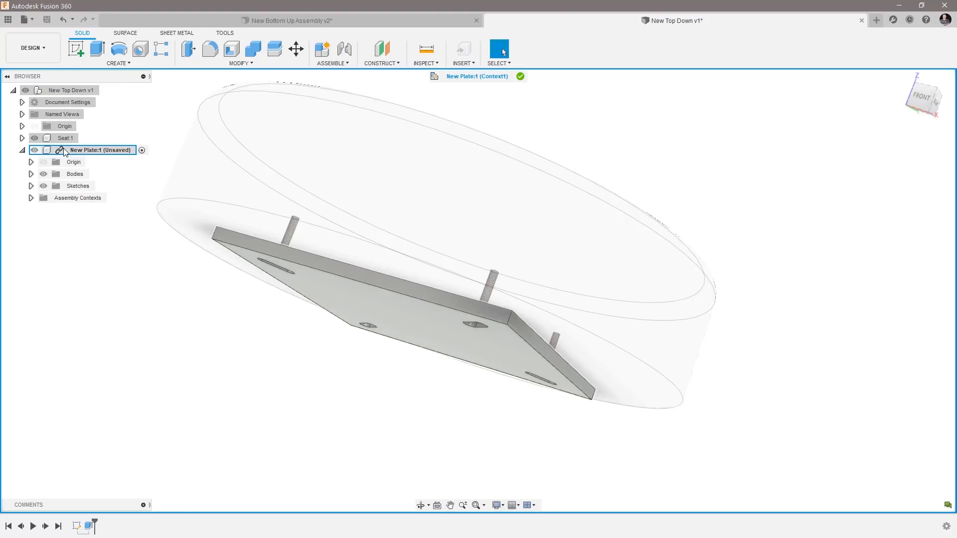
left_click(9, 20)
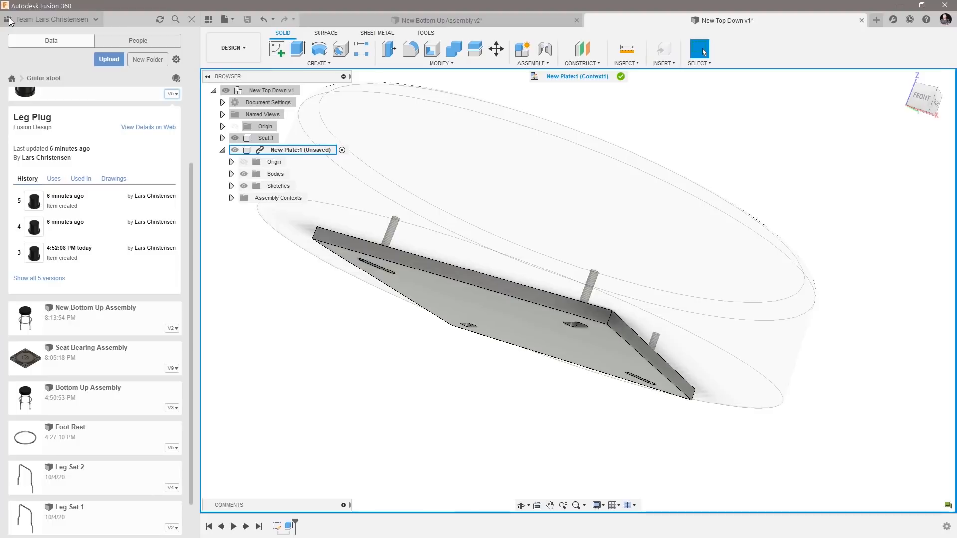
left_click(171, 99)
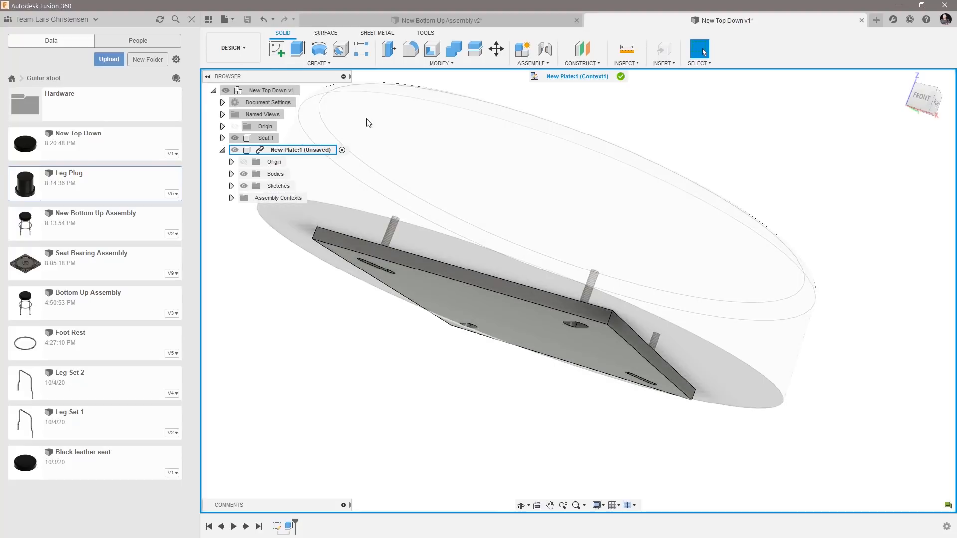
left_click(621, 77)
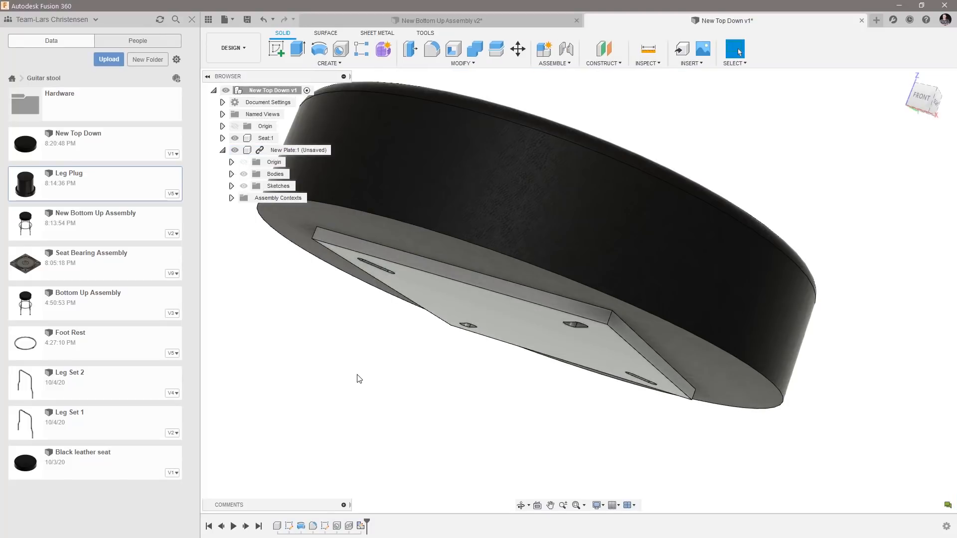
left_click(247, 20)
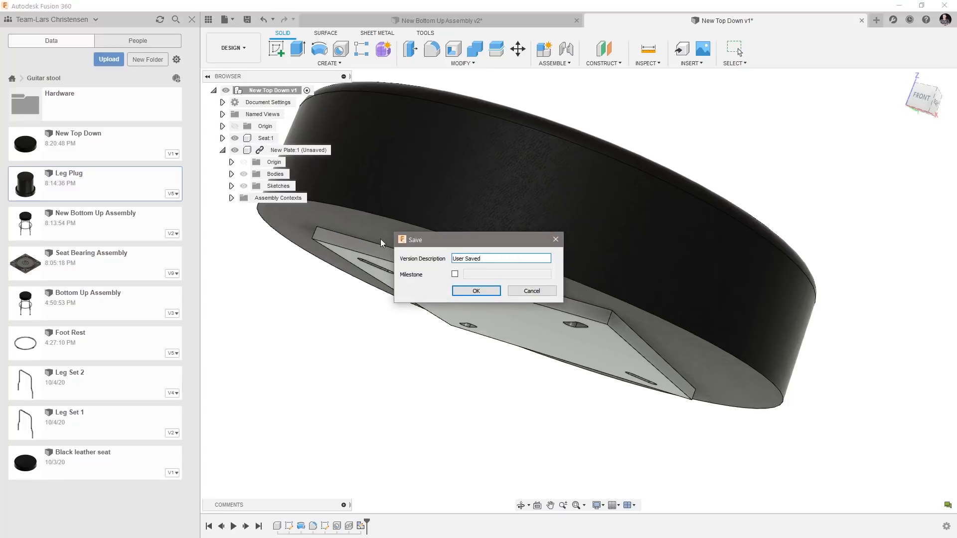
left_click(496, 293)
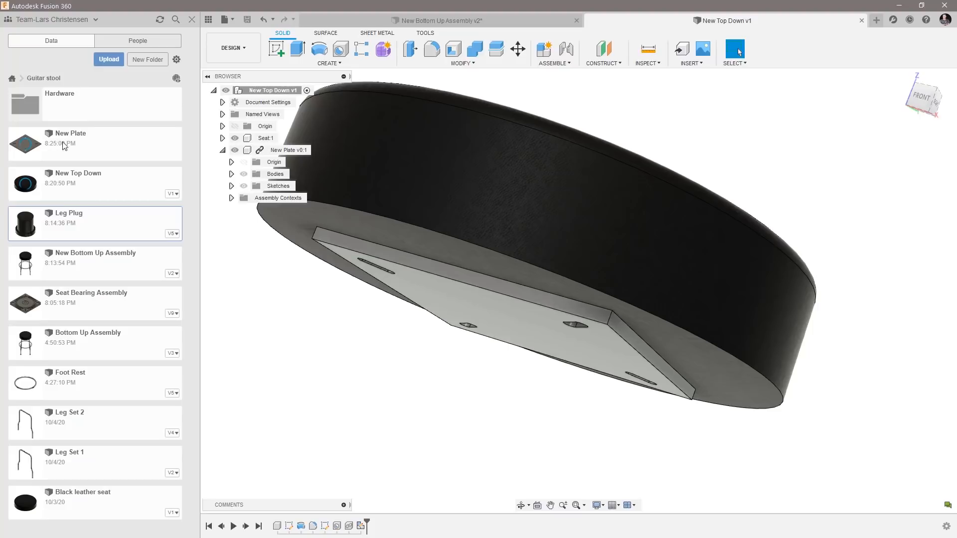
middle_click_drag(372, 387, 359, 294, "shift")
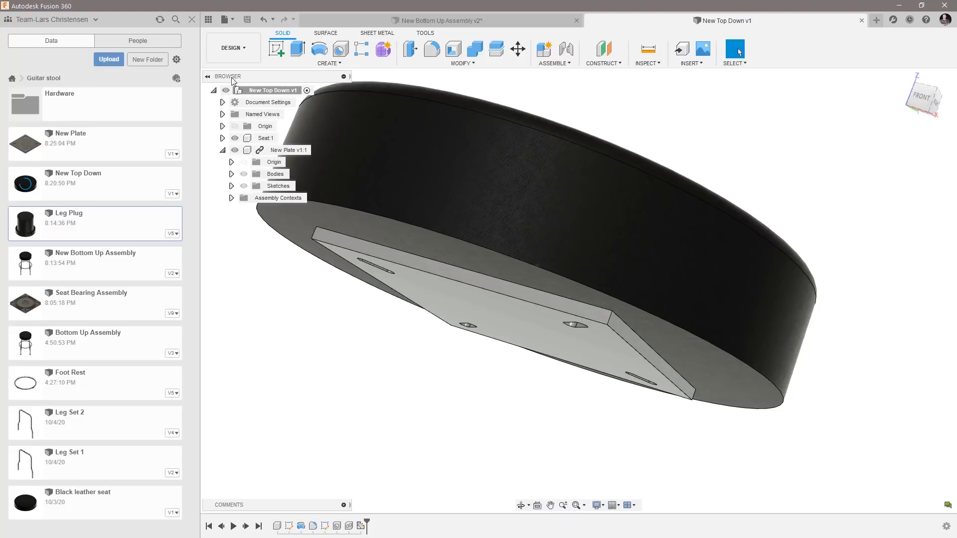
left_click(208, 21)
Try moving the plate and the seat apart, and undo both moves.
left_click_drag(337, 322, 220, 351)
left_click_drag(390, 294, 733, 211)
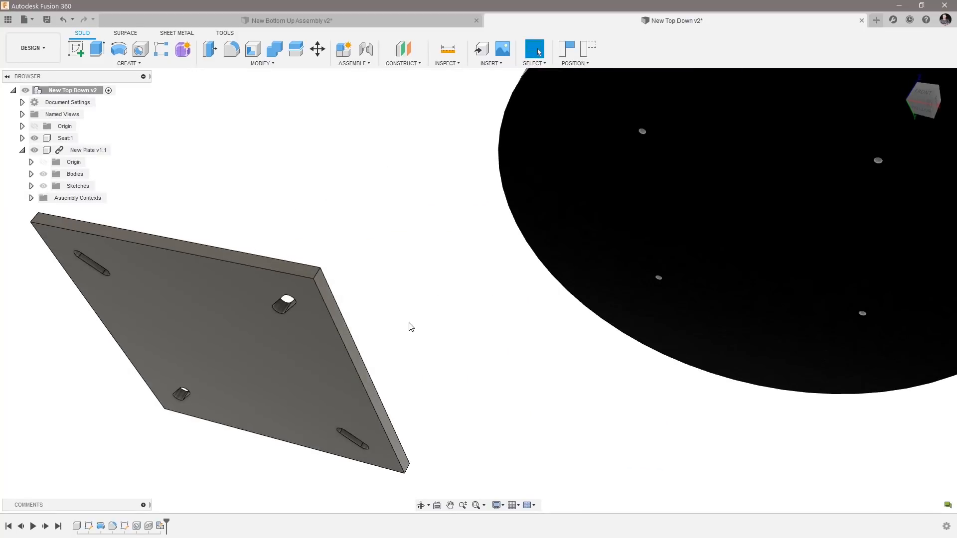
key("ctrl+z")
key("ctrl+z")
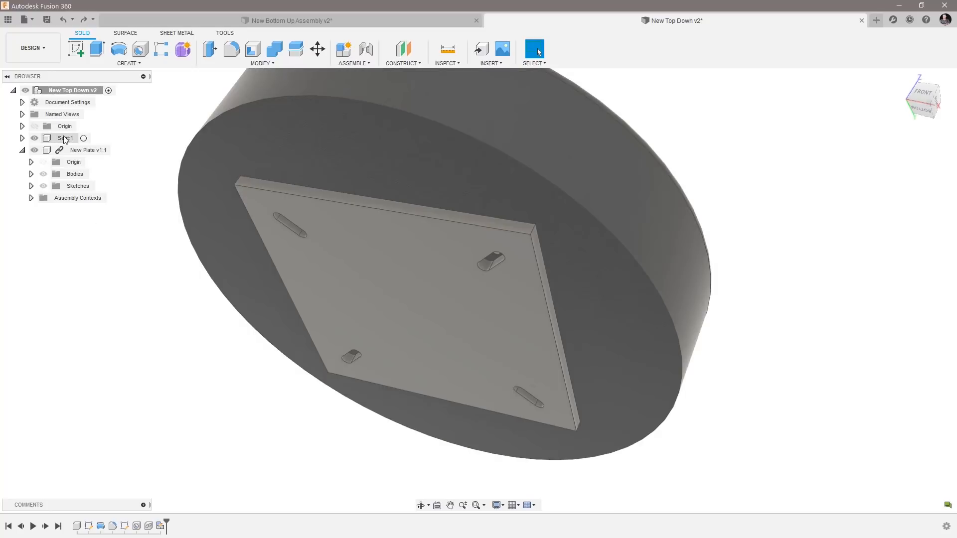
Ground the Seat component in the assembly.
left_click(64, 139)
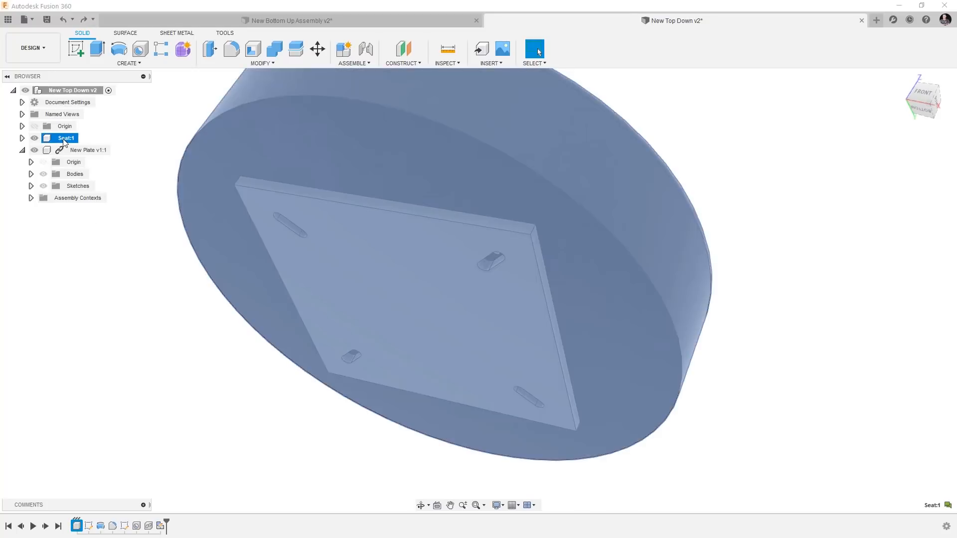
right_click(65, 142)
left_click(88, 145)
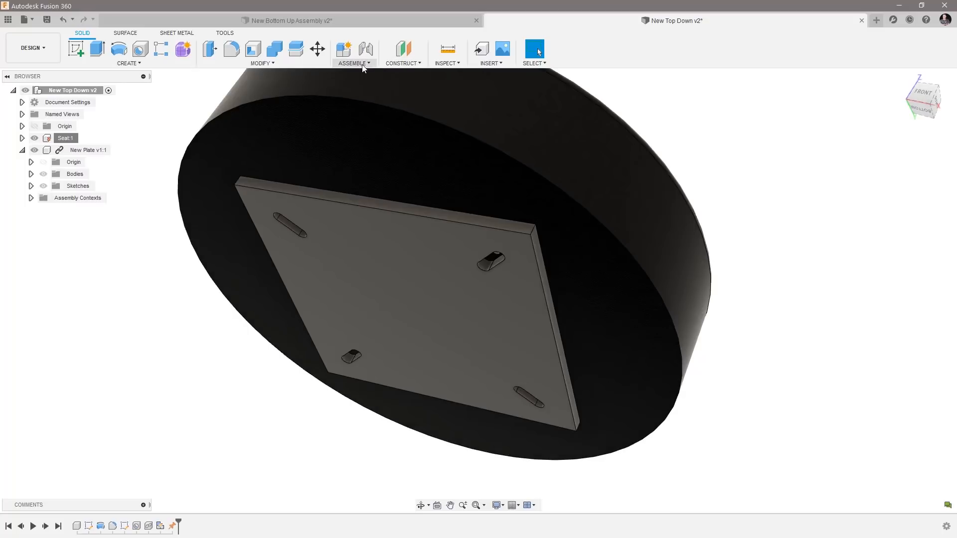
Fix New Plate to the Seat in its current position with a Rigid As-built Joint and collapse the plate's component tree.
left_click(358, 64)
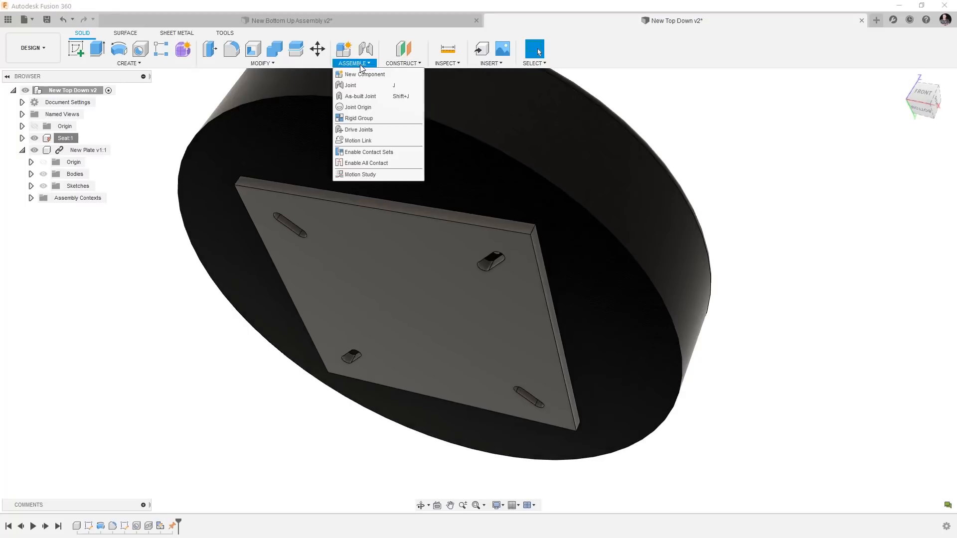
left_click(362, 97)
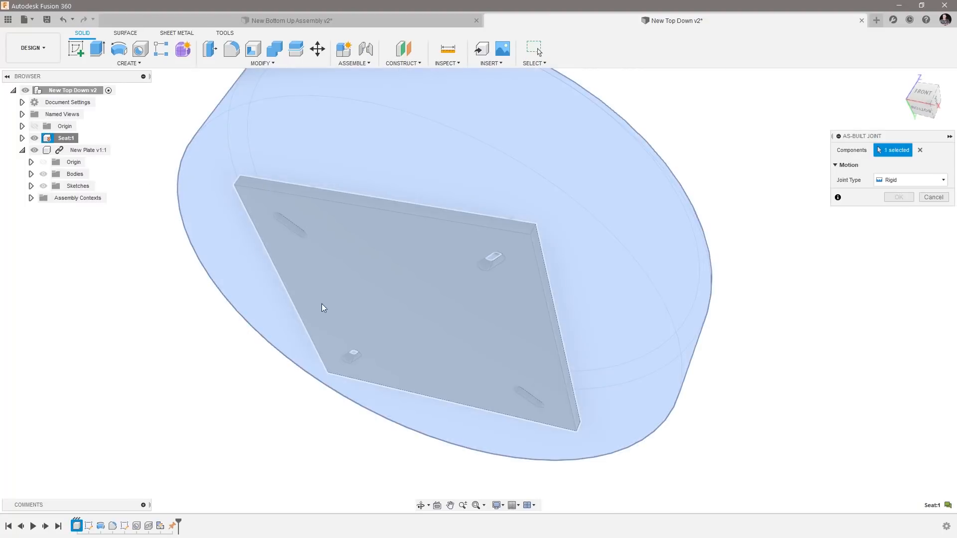
left_click(351, 299)
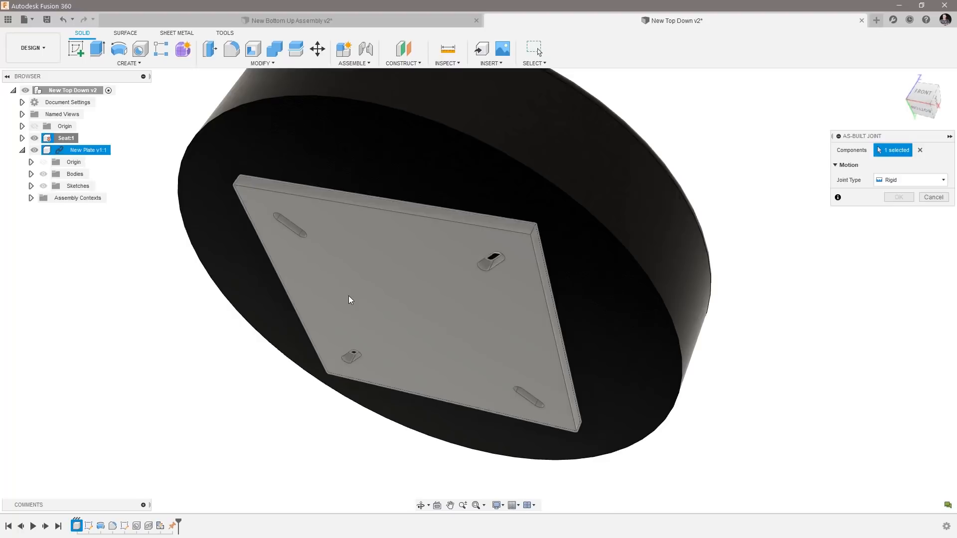
left_click(899, 214)
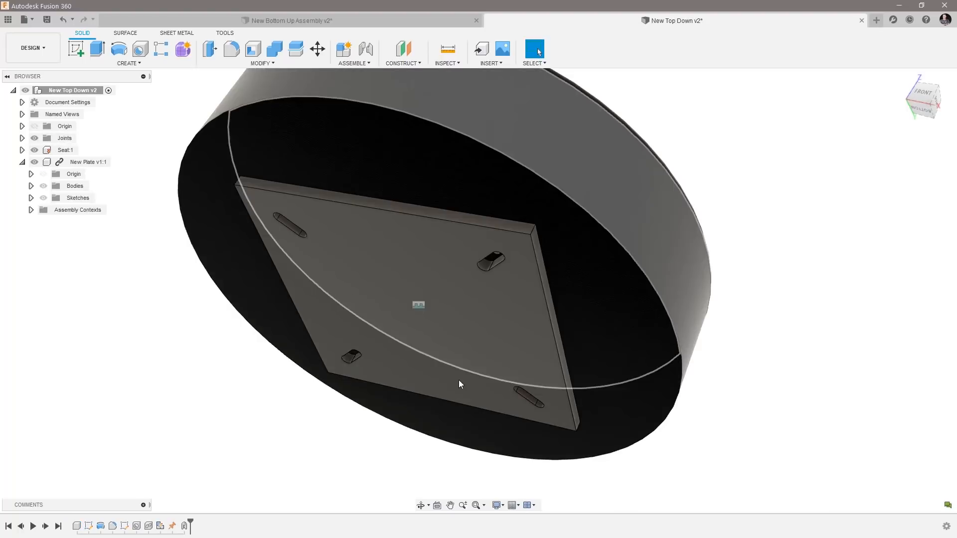
scroll(276, 337, "down", 6)
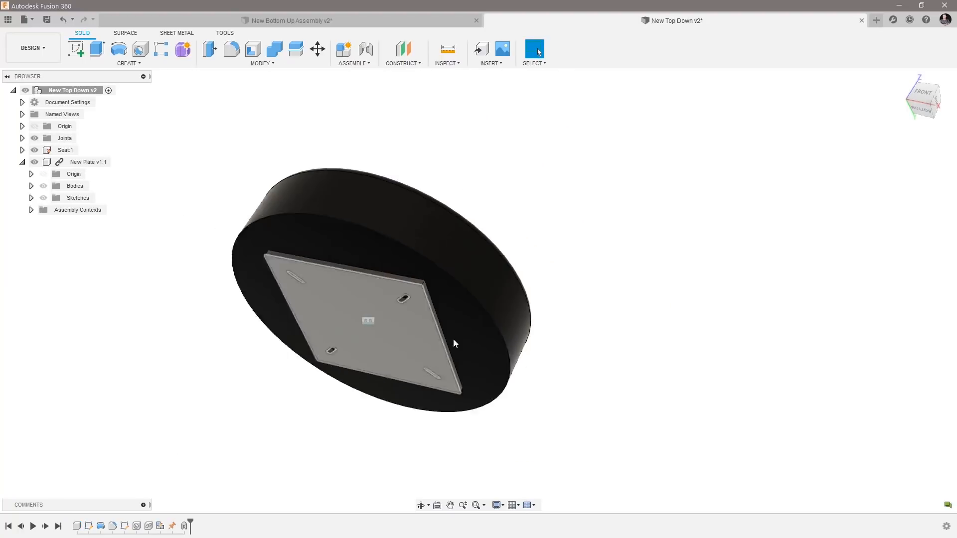
left_click(22, 162)
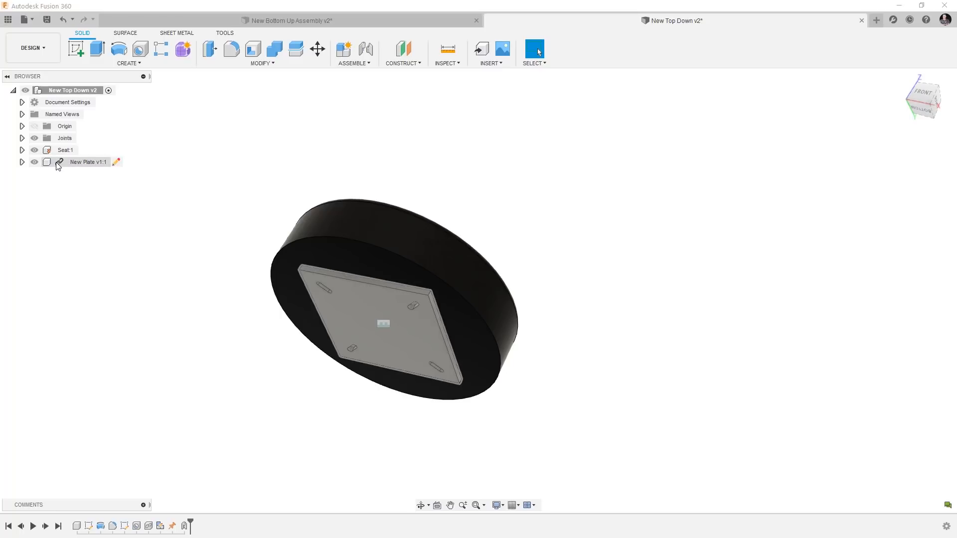
Insert Leg Set 1 from the Guitar stool project into the assembly and move it about -600 mm along Z, below the seat.
left_click(8, 19)
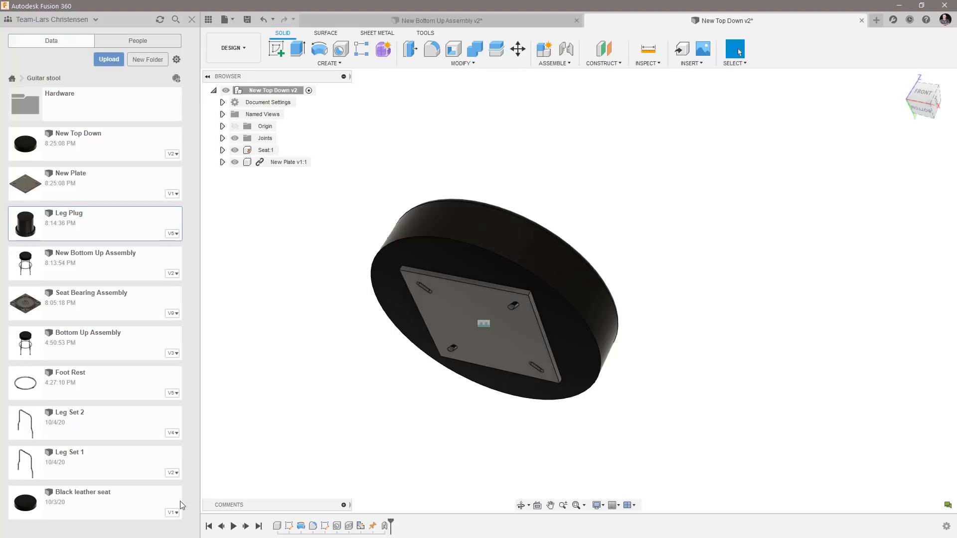
right_click(110, 464)
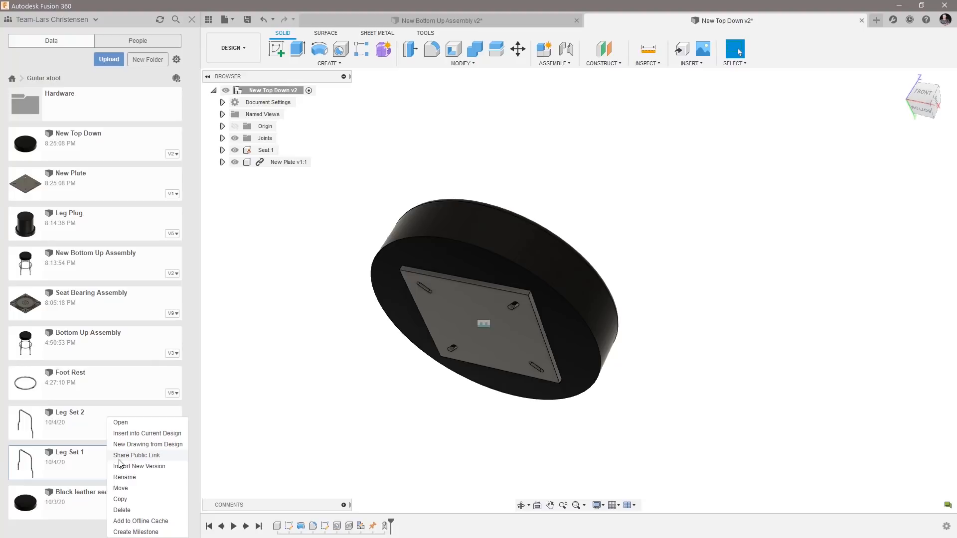
left_click(134, 434)
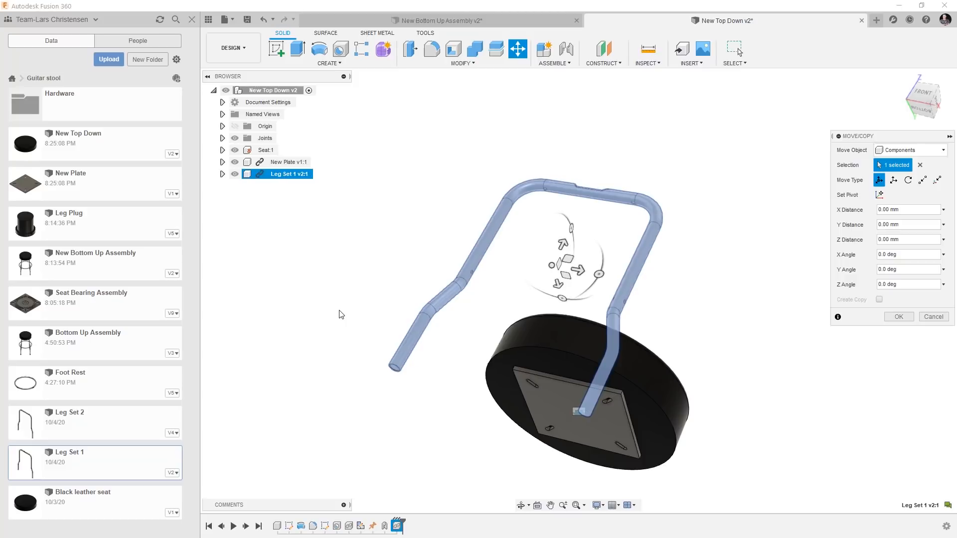
left_click_drag(567, 243, 423, 507)
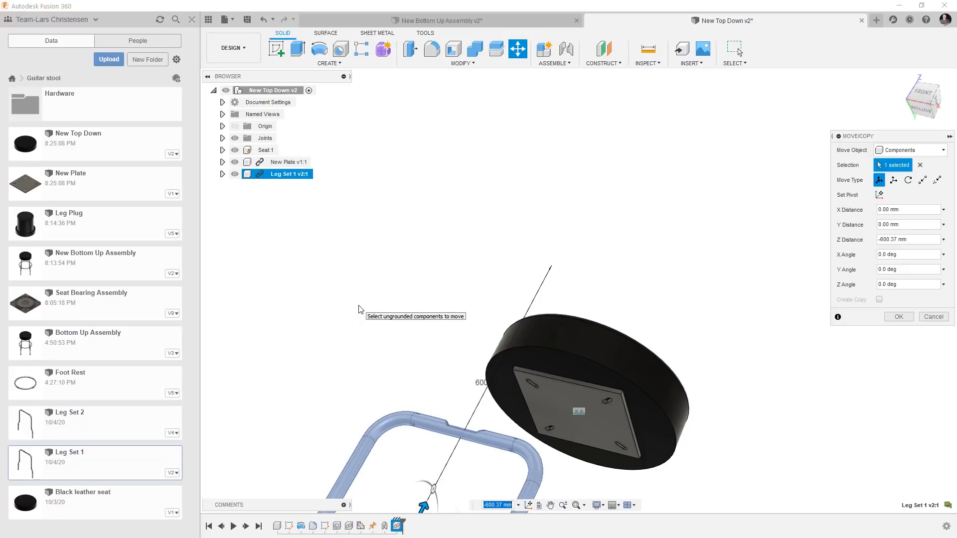
left_click(899, 317)
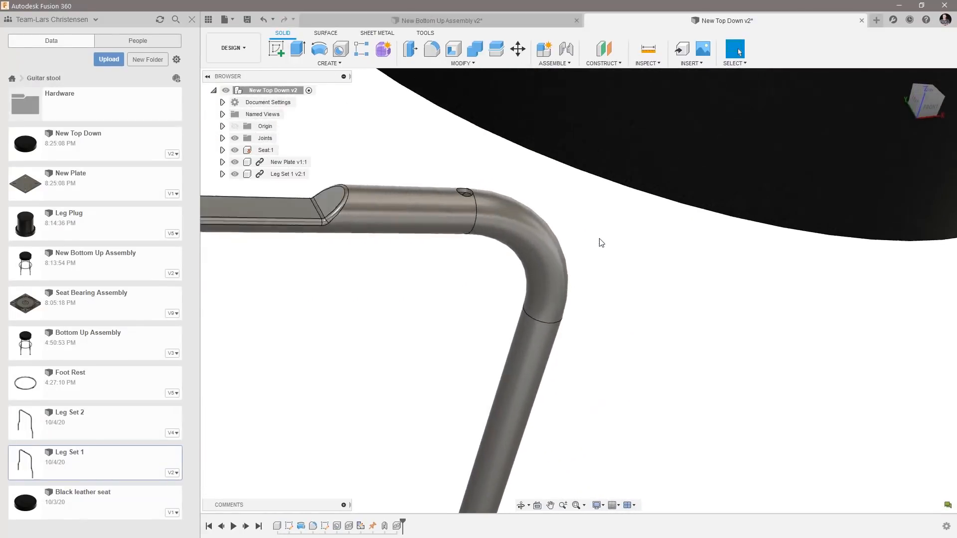
Start a joint between the mounting hole in Leg Set 1 and a corner slot in New Plate, with a Y offset of -4 mm.
key("j")
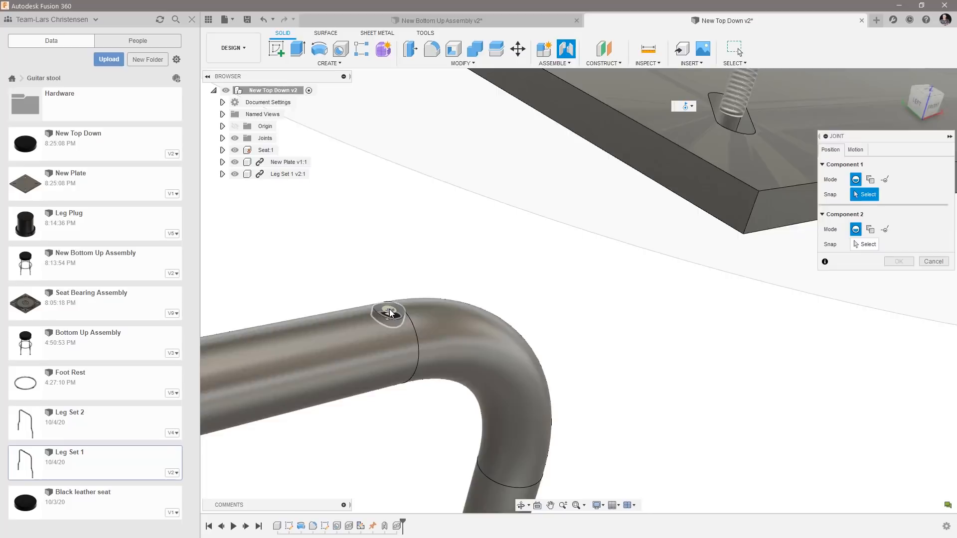
left_click(391, 313)
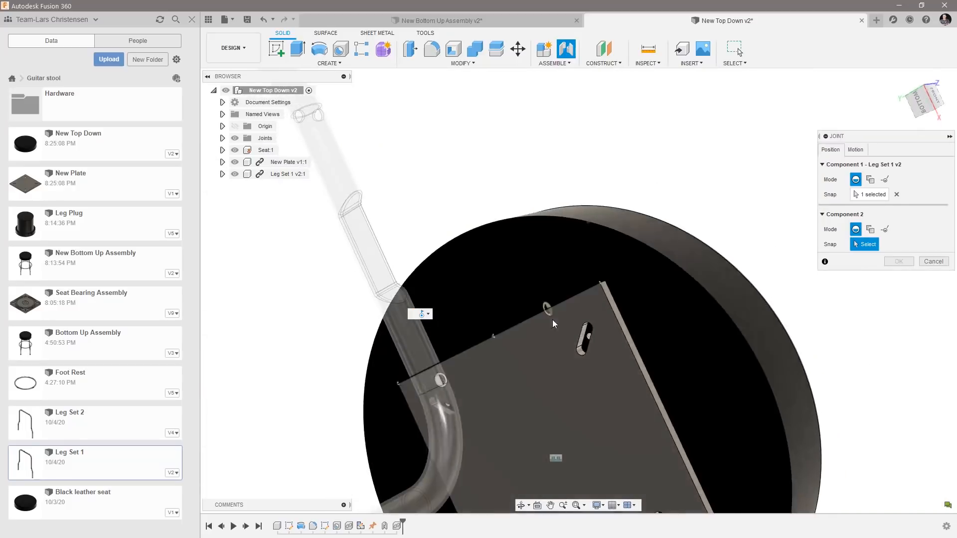
middle_click_drag(552, 319, 619, 313, "shift")
left_click(623, 302)
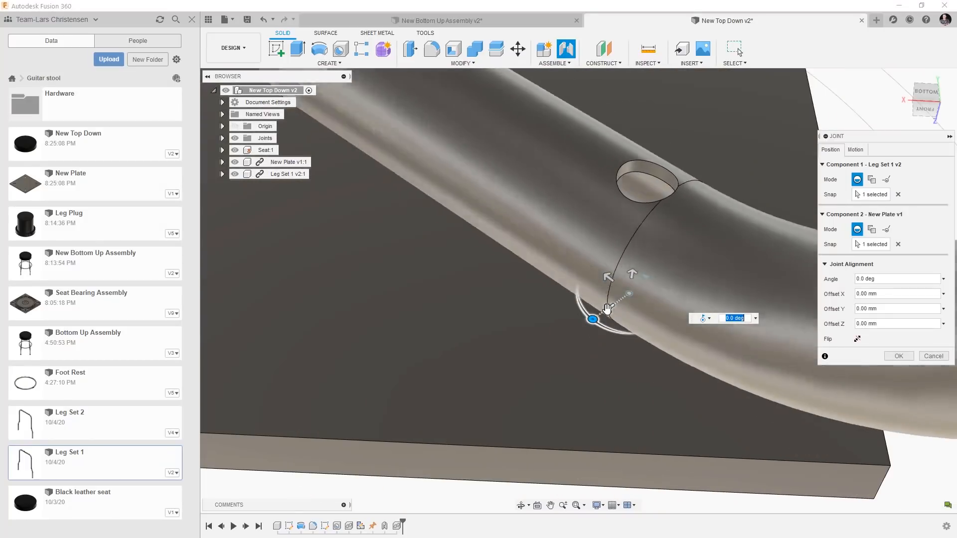
left_click_drag(609, 310, 616, 303)
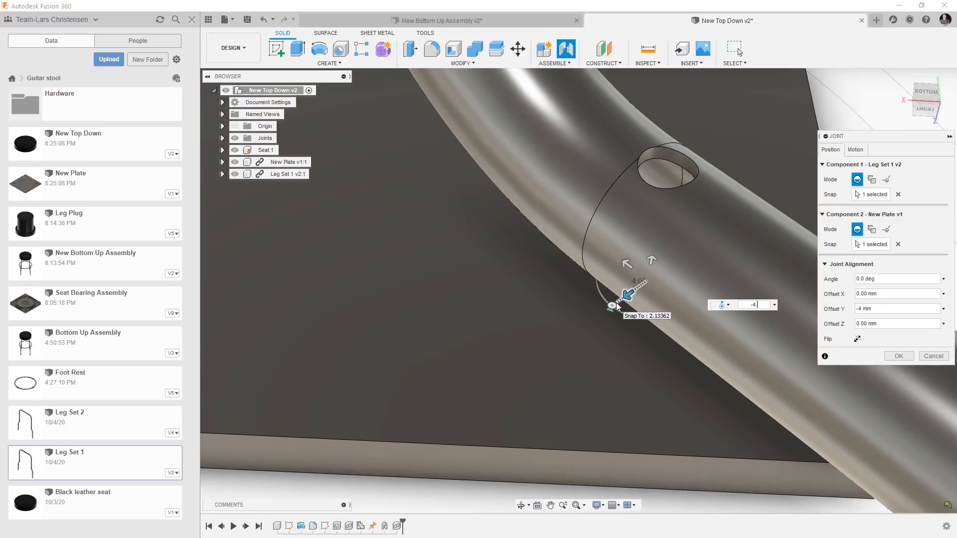
scroll(588, 381, "down", 5)
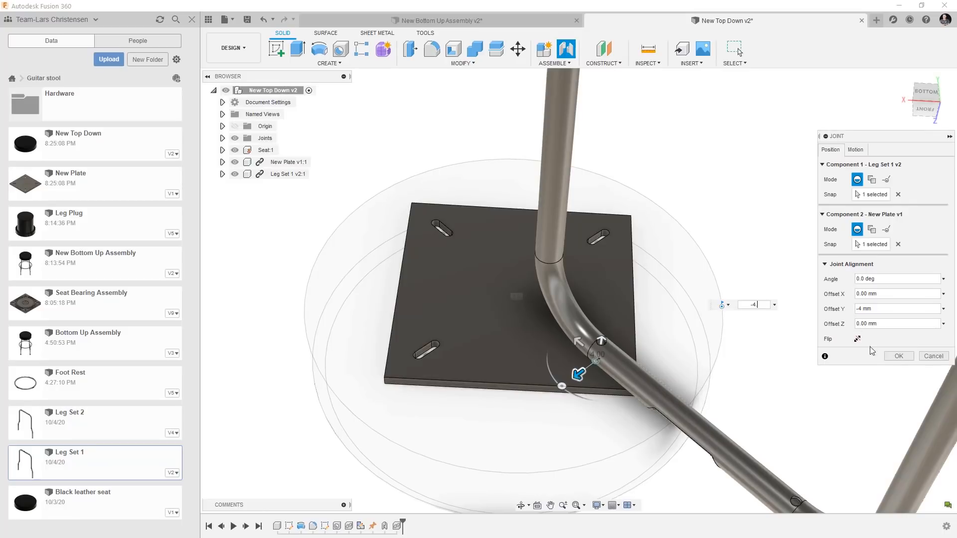
Set the joint's motion type to Revolute about the Z axis and create the joint.
left_click(855, 150)
left_click(870, 164)
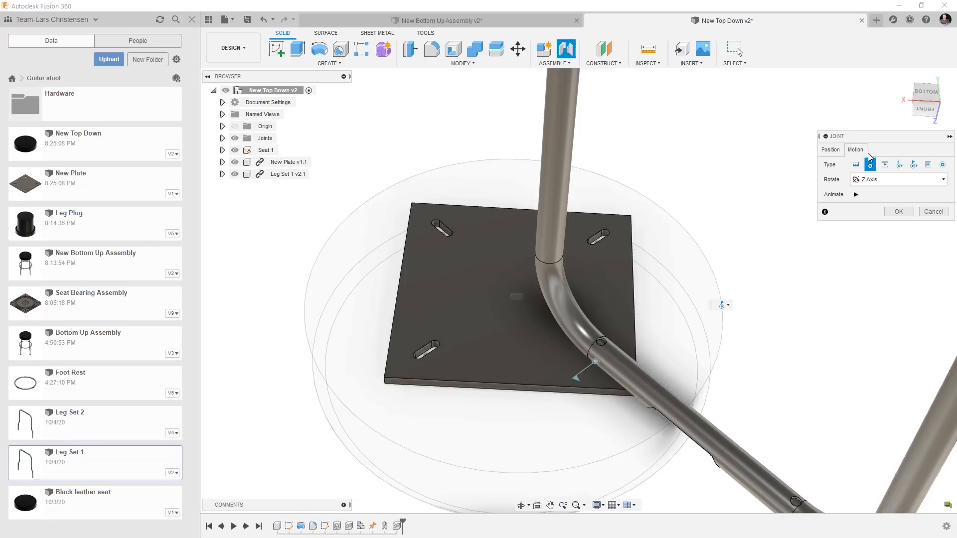
left_click(856, 165)
left_click(870, 165)
left_click(898, 212)
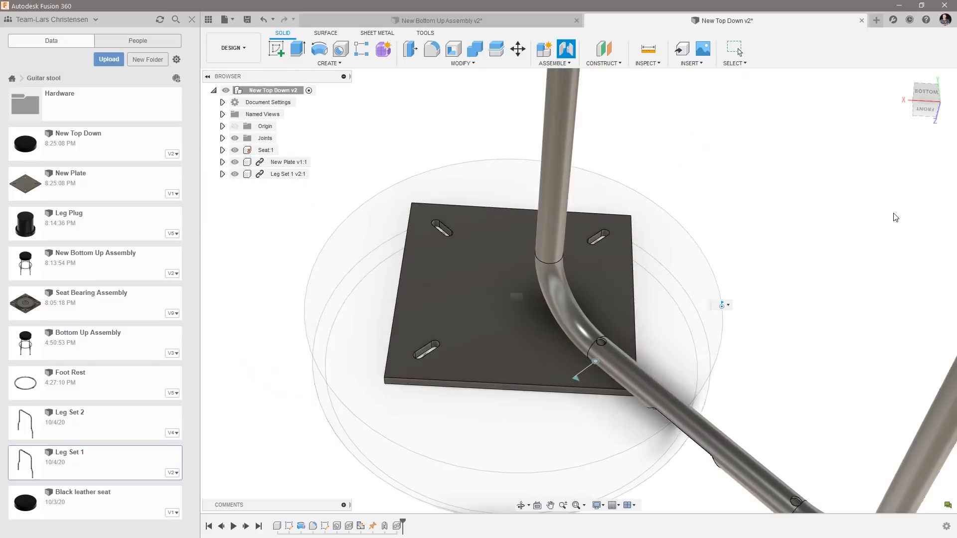
Try rotating Leg Set 1 about its new joint, and revert the leg set to its previous position.
middle_click_drag(583, 456, 779, 450, "shift")
left_click_drag(779, 451, 503, 293)
middle_click_drag(483, 384, 563, 319, "shift")
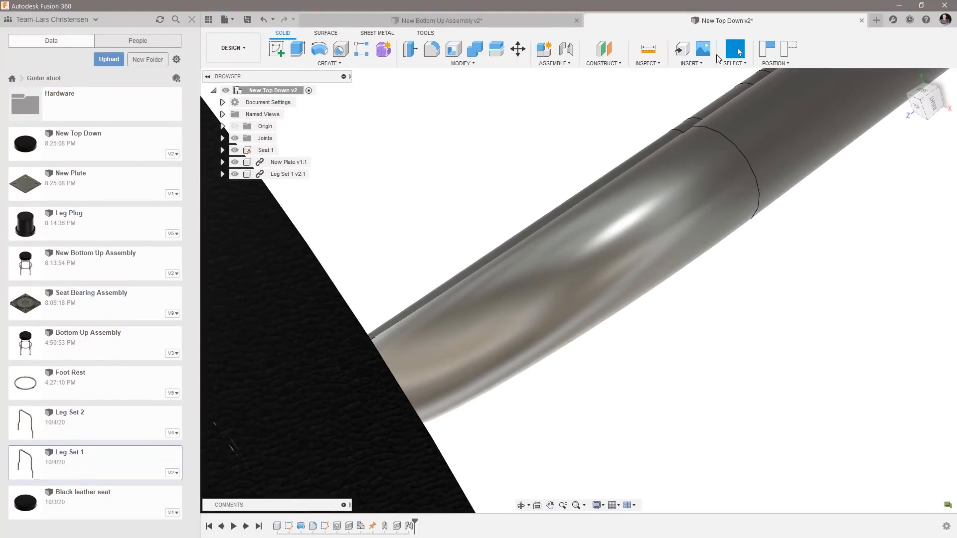
left_click(789, 49)
Add a second joint between the other mounting hole of Leg Set 1 and the diagonally opposite New Plate slot, with a Y offset of -4 mm.
middle_click_drag(768, 208, 491, 345, "shift")
scroll(491, 345, "up", 4)
left_click(566, 49)
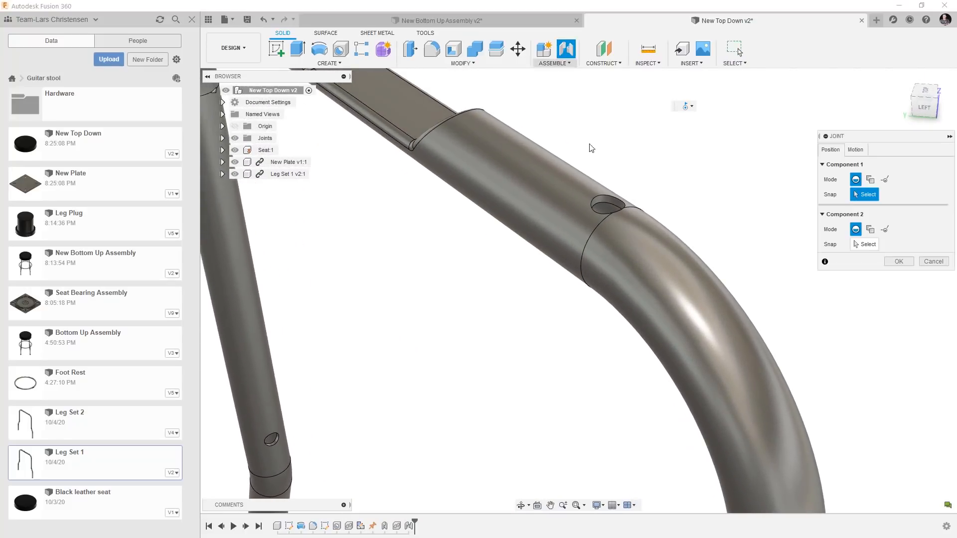
left_click(607, 204)
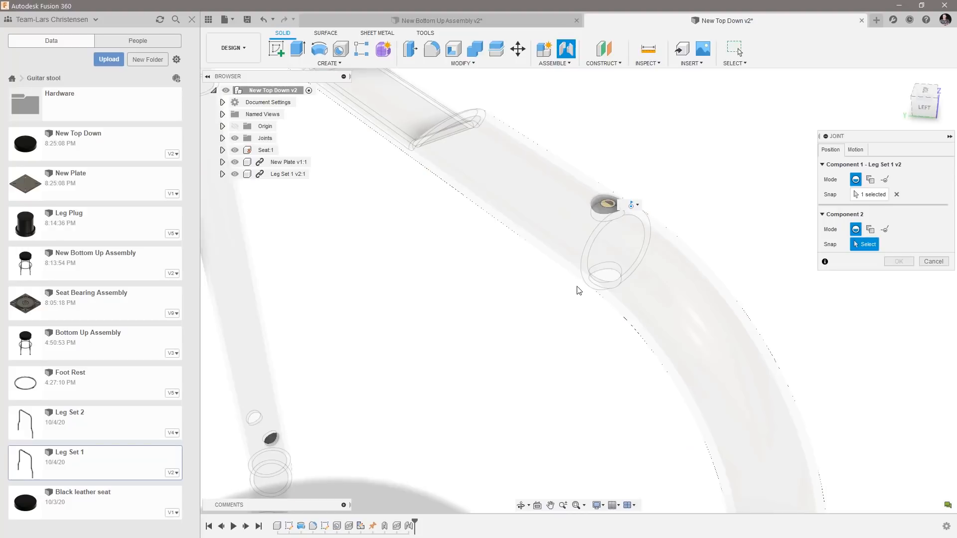
scroll(579, 290, "down", 6)
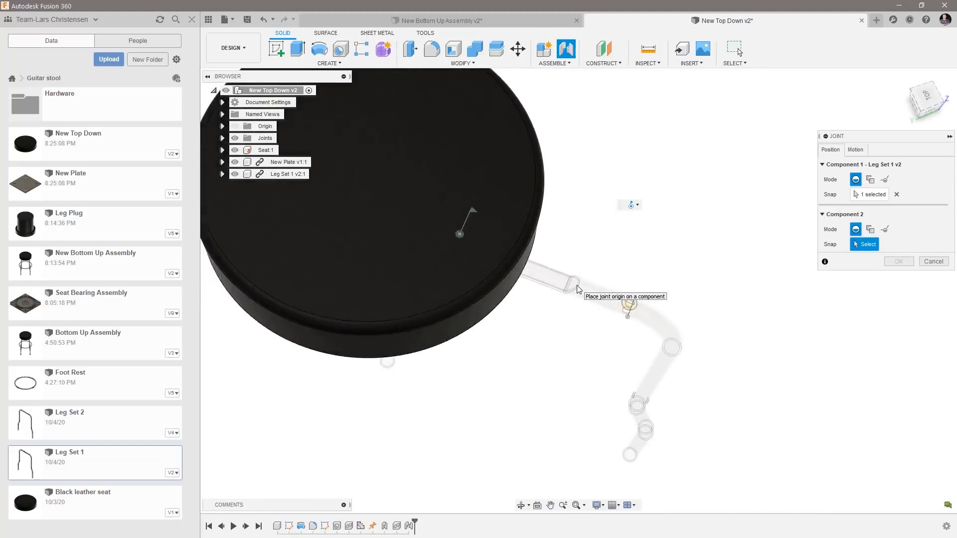
middle_click_drag(577, 290, 719, 438, "shift")
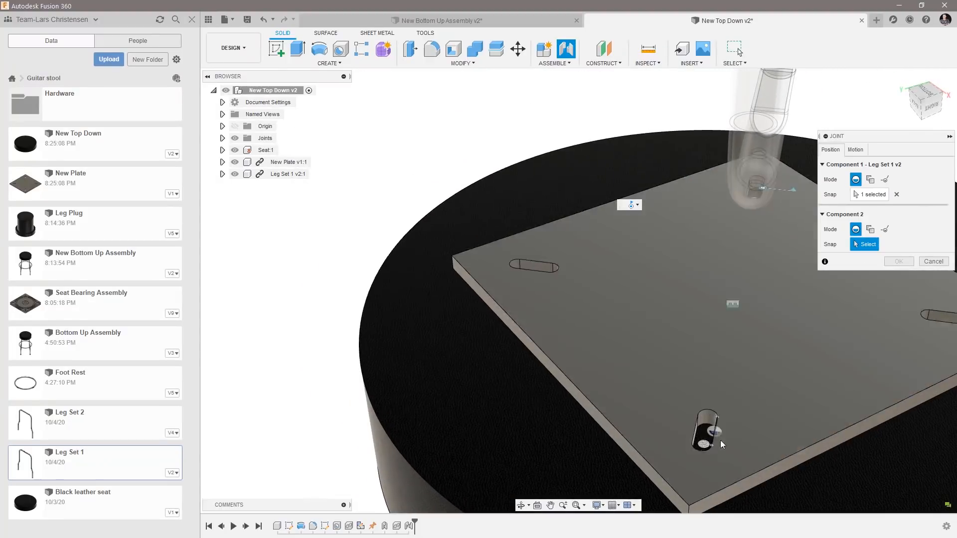
left_click(719, 432)
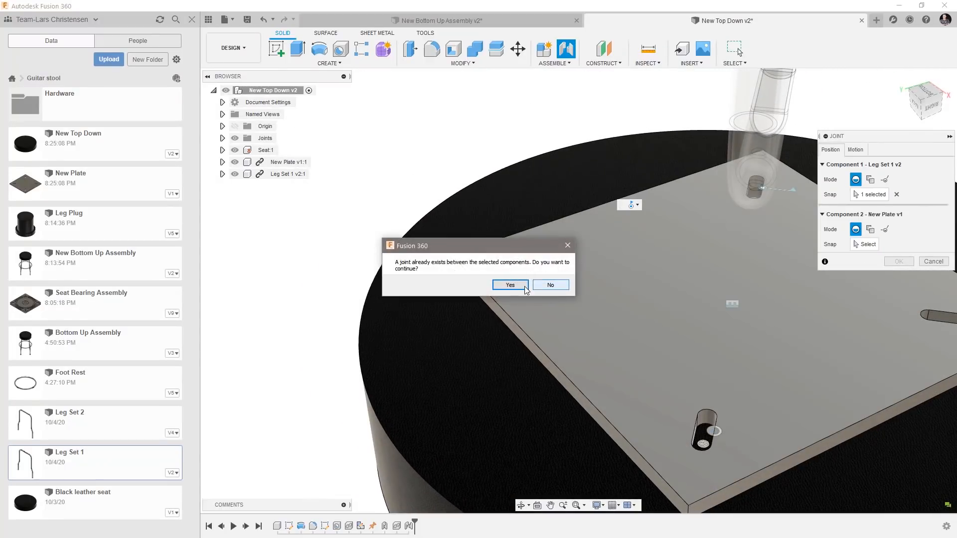
left_click(524, 290)
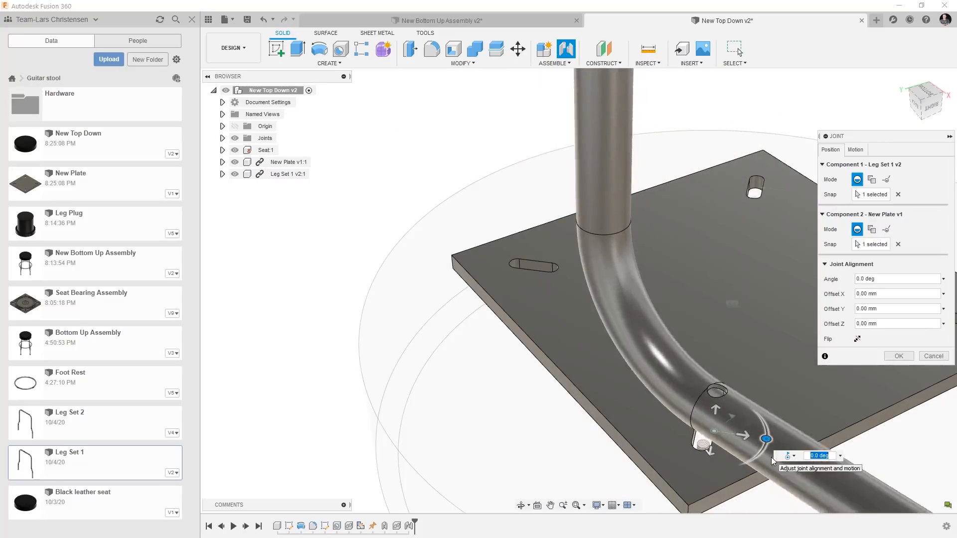
left_click_drag(747, 438, 739, 435)
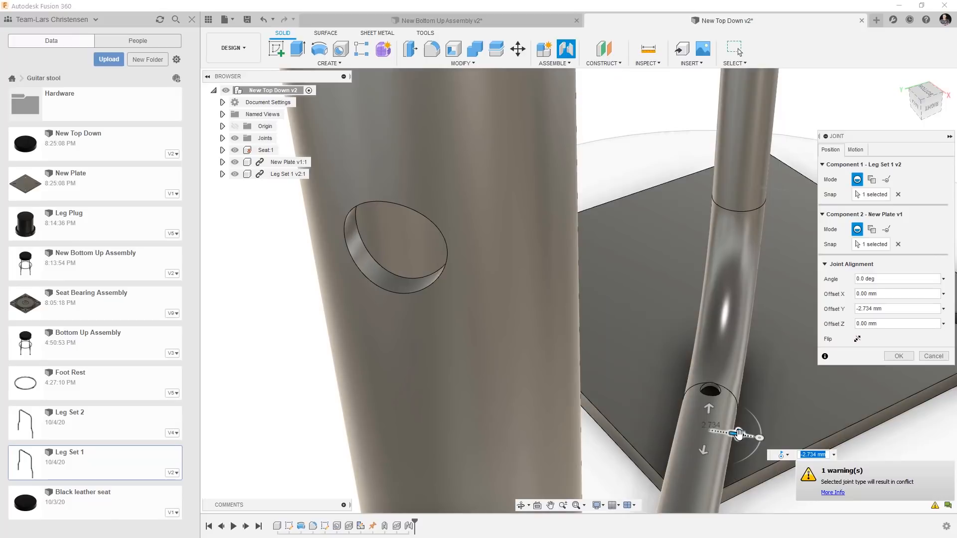
type("-4")
key("Return")
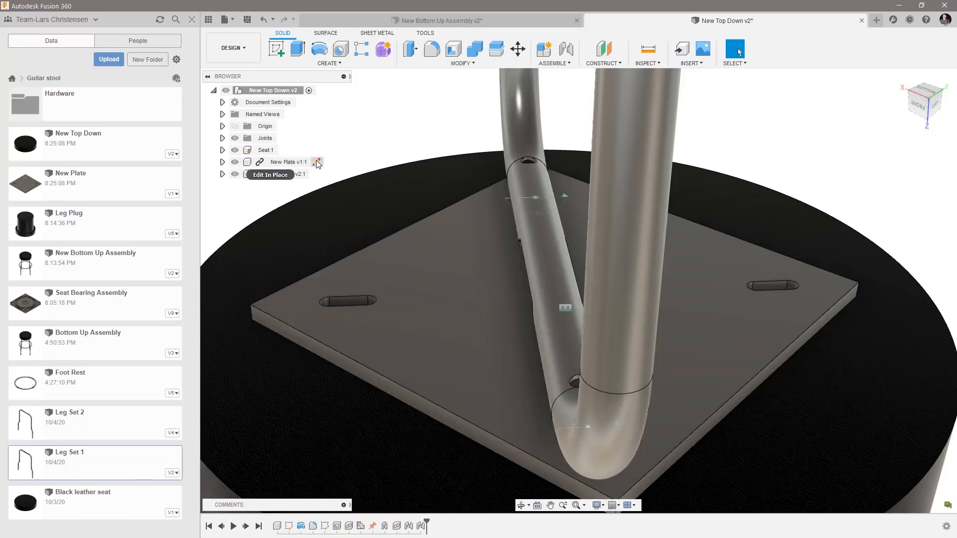
left_click(316, 162)
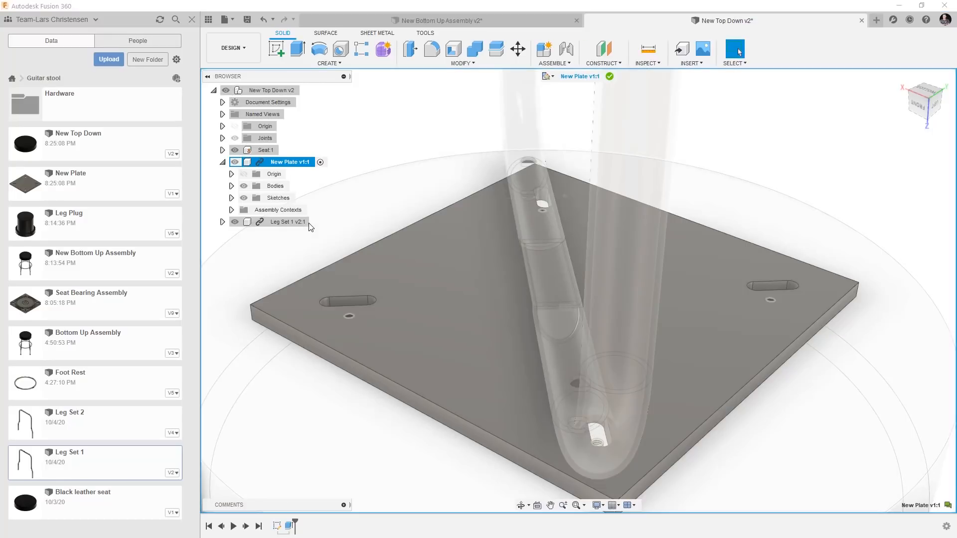
scroll(283, 326, "up", 6)
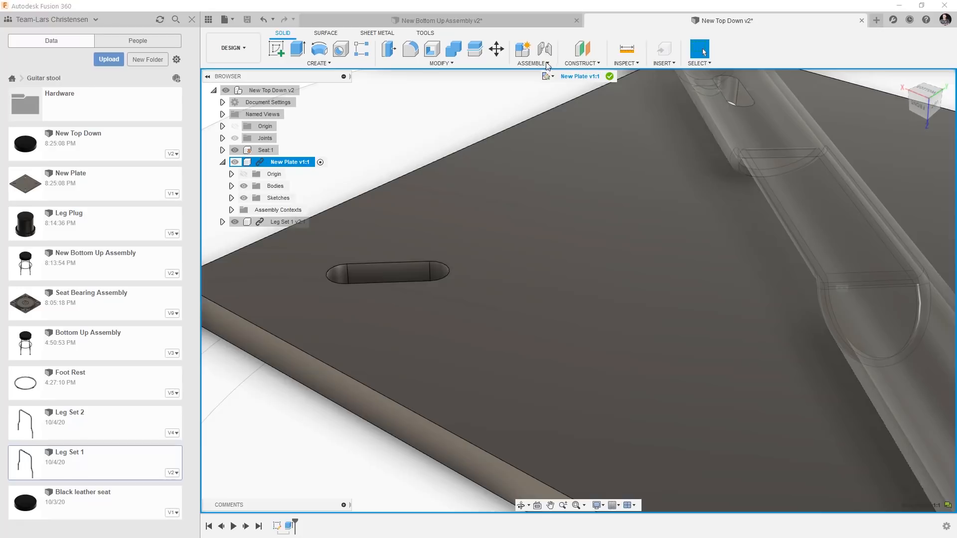
left_click(547, 64)
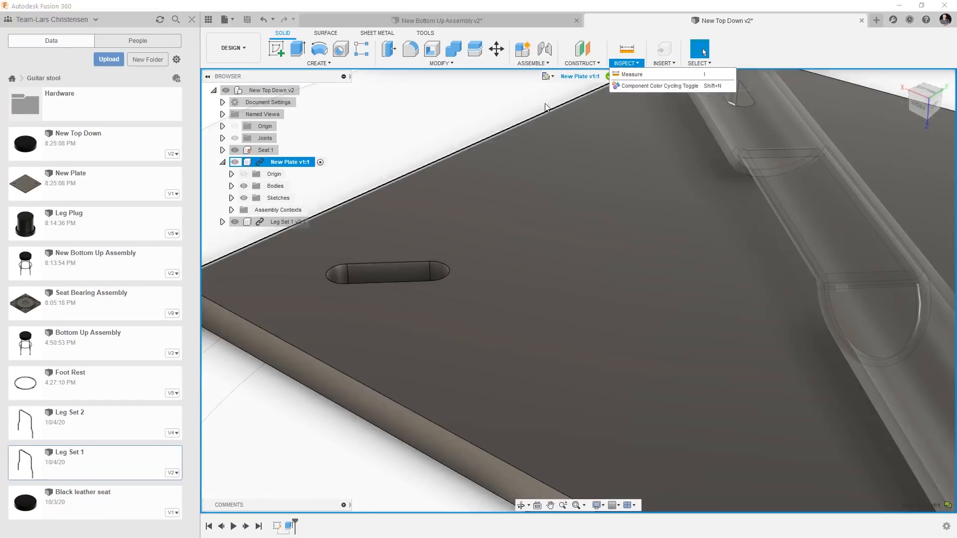
left_click(573, 93)
left_click(610, 77)
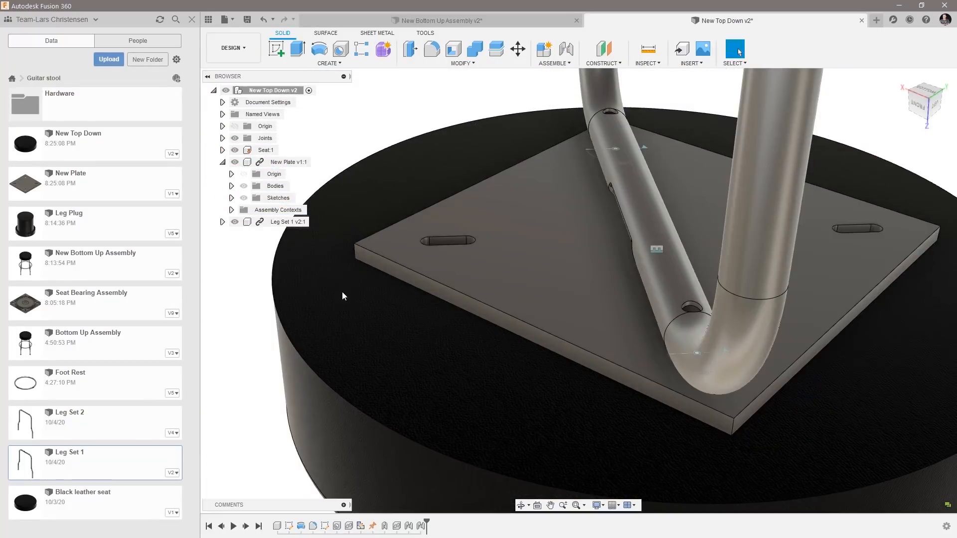
Open the New Plate design on its own and add a joint origin at one slot's edge midpoint, offset 4 mm to the slot's centre.
double_click(82, 194)
scroll(441, 259, "up", 5)
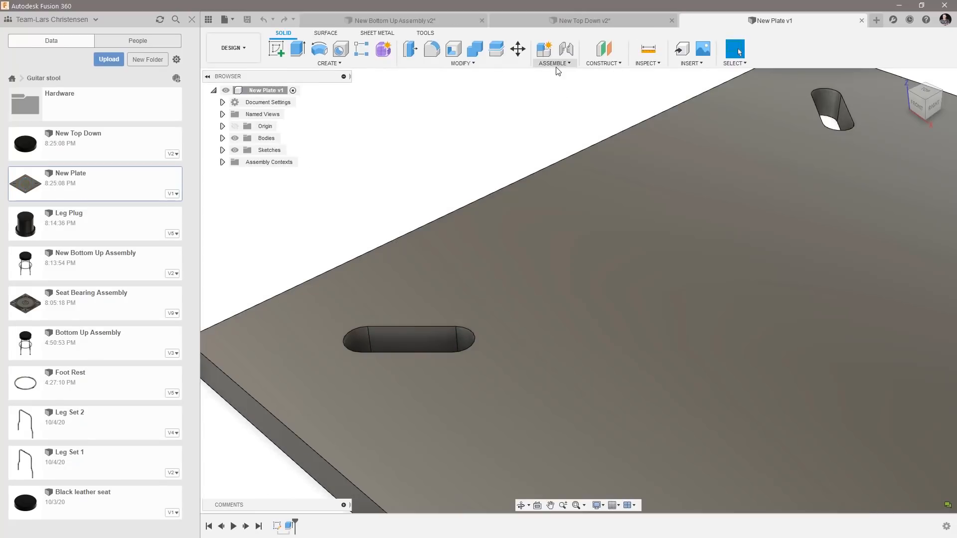
left_click(556, 64)
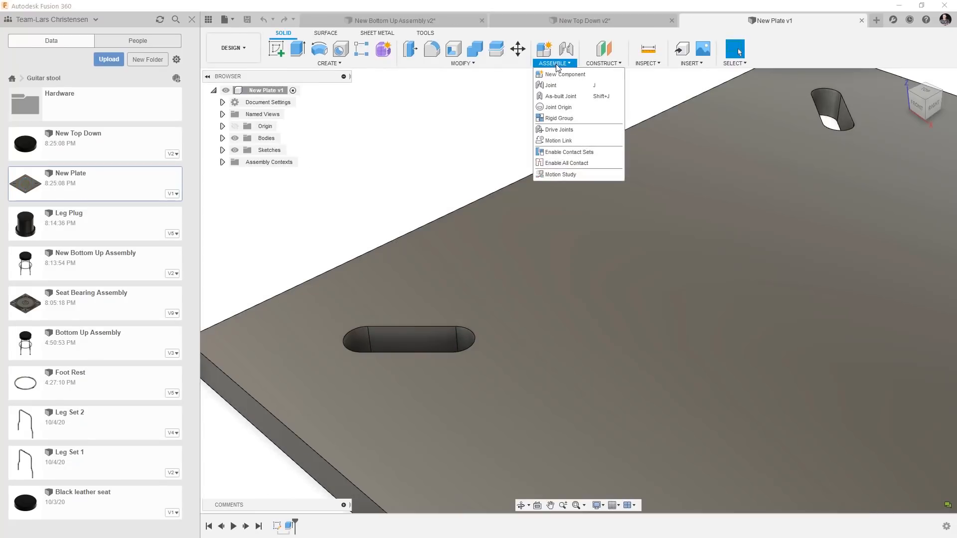
left_click(555, 107)
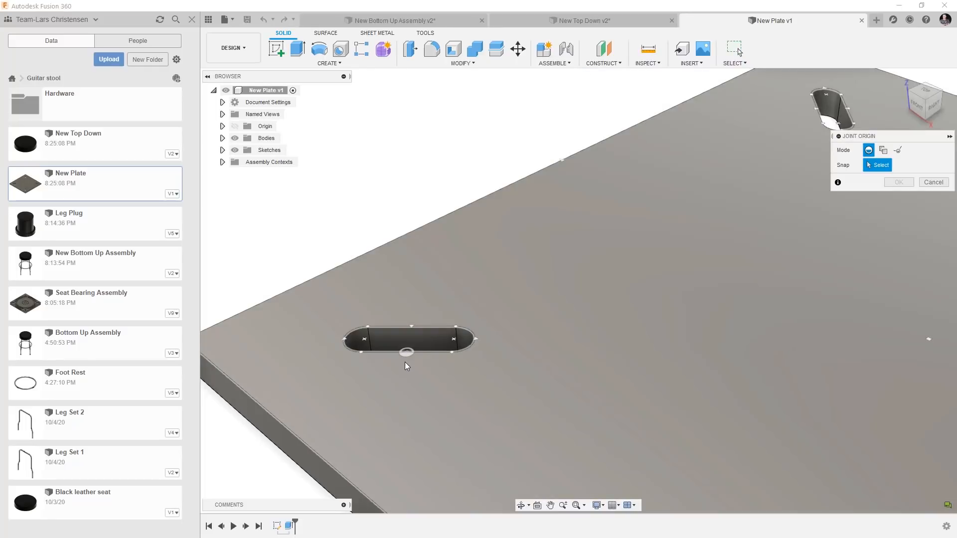
left_click(406, 360)
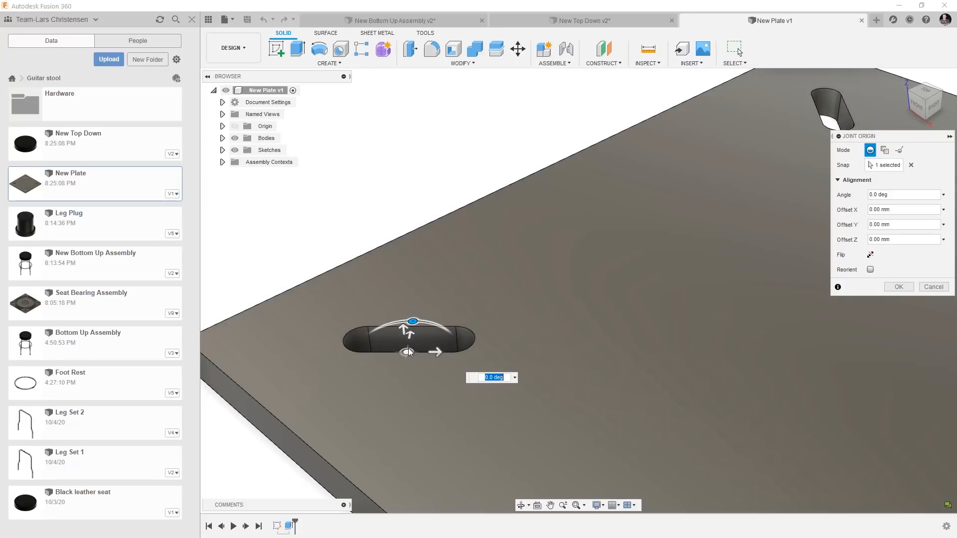
left_click_drag(411, 335, 415, 321)
type("4")
key("Return")
key("Return")
scroll(447, 182, "down", 2)
scroll(335, 149, "down", 2)
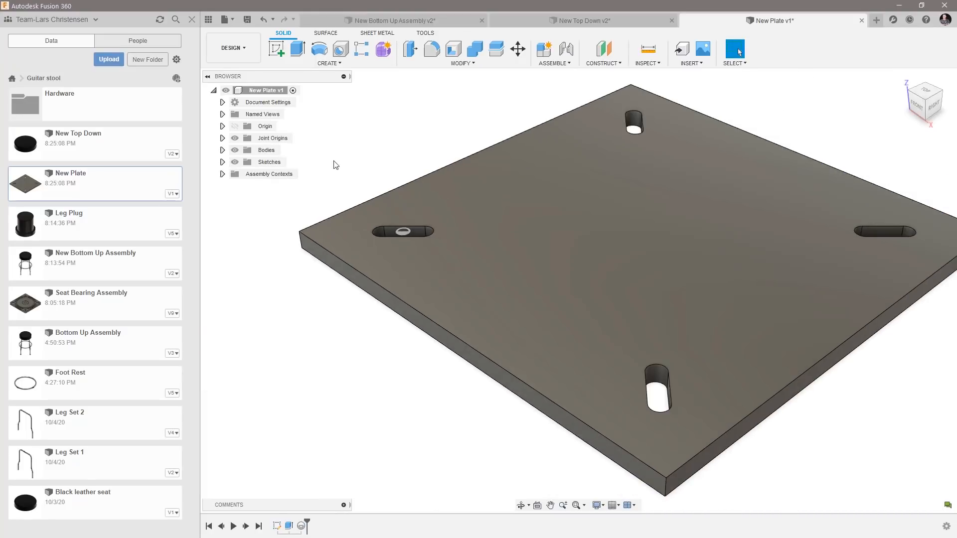
Save New Plate with the version description "Added Joint Origin".
left_click(247, 19)
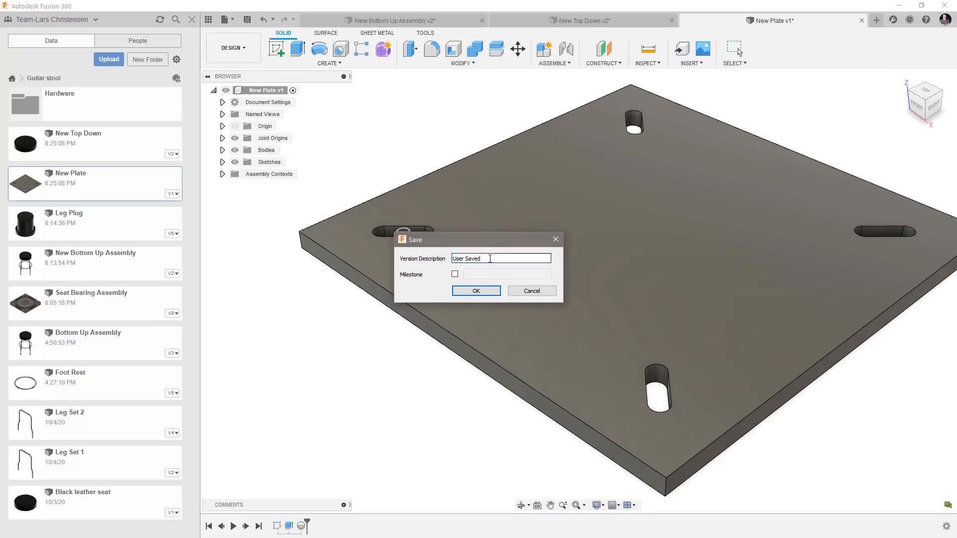
type("Added Joi")
type("nt Ori")
type("rigin")
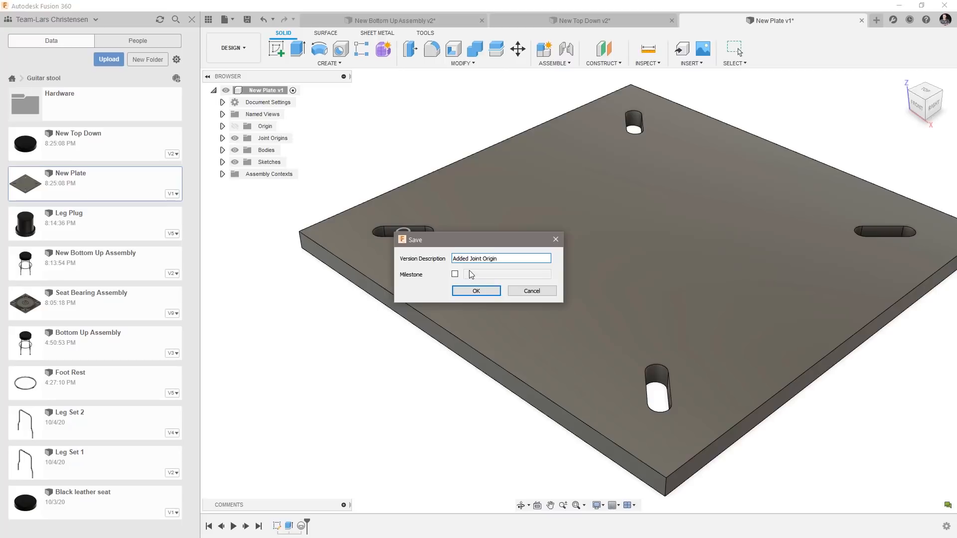
left_click(476, 291)
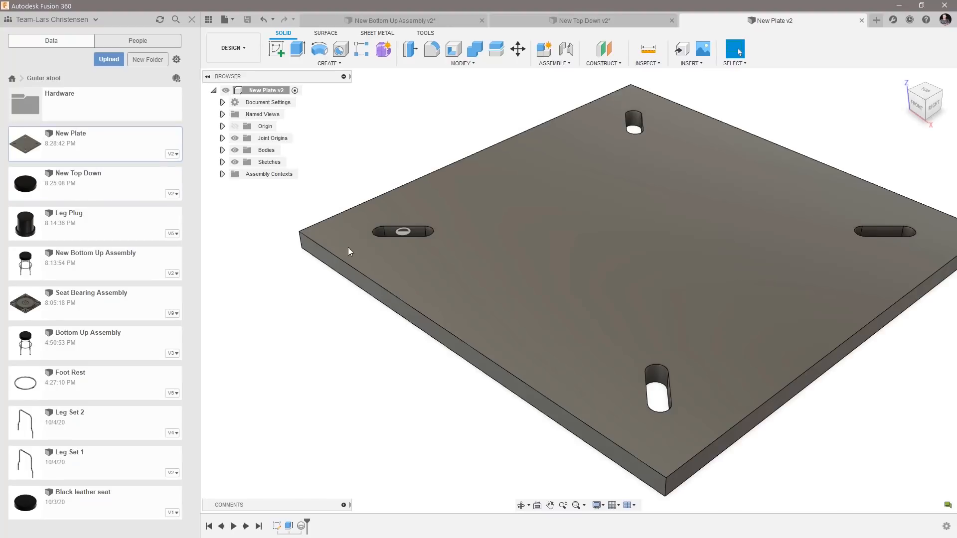
Update New Plate to its latest version in the New Top Down assembly and return to the New Plate design.
left_click(607, 22)
left_click(305, 21)
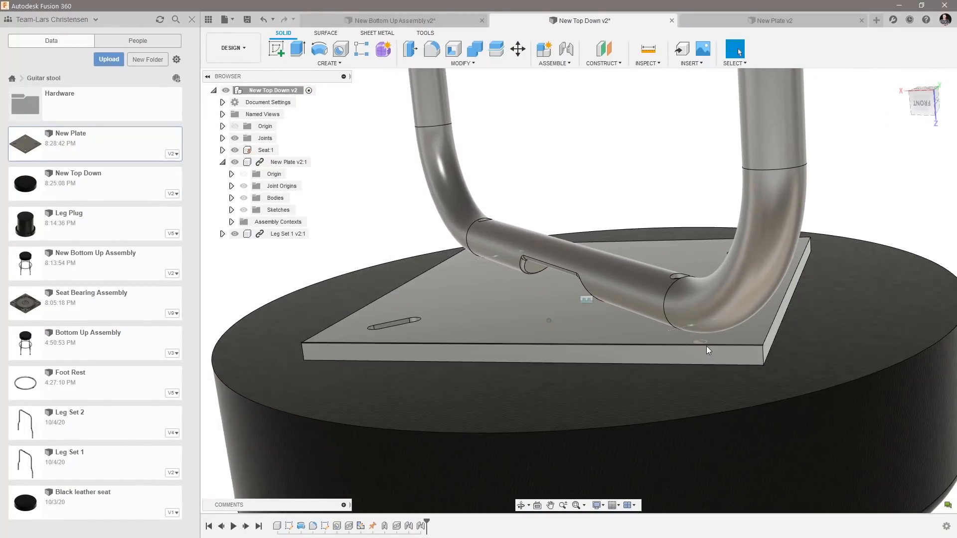
left_click(738, 27)
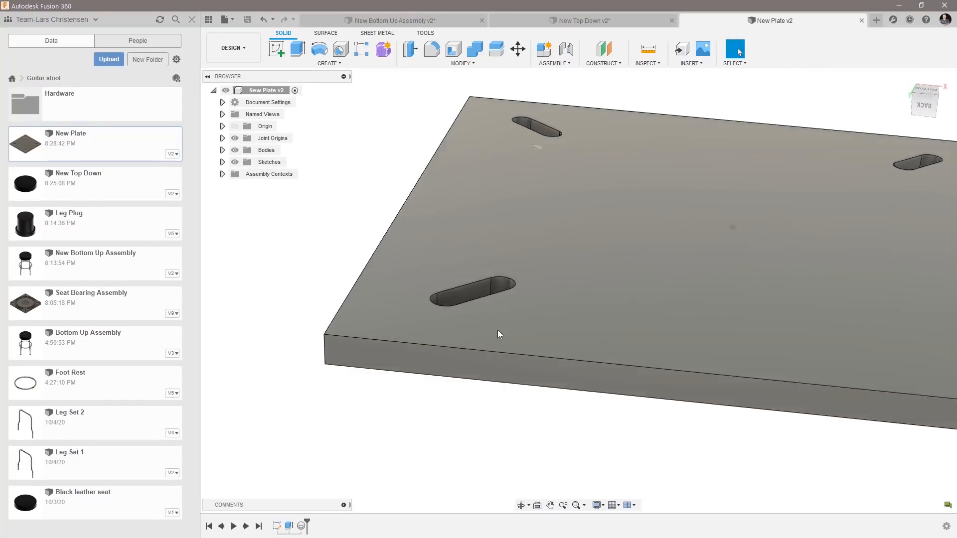
left_click(554, 63)
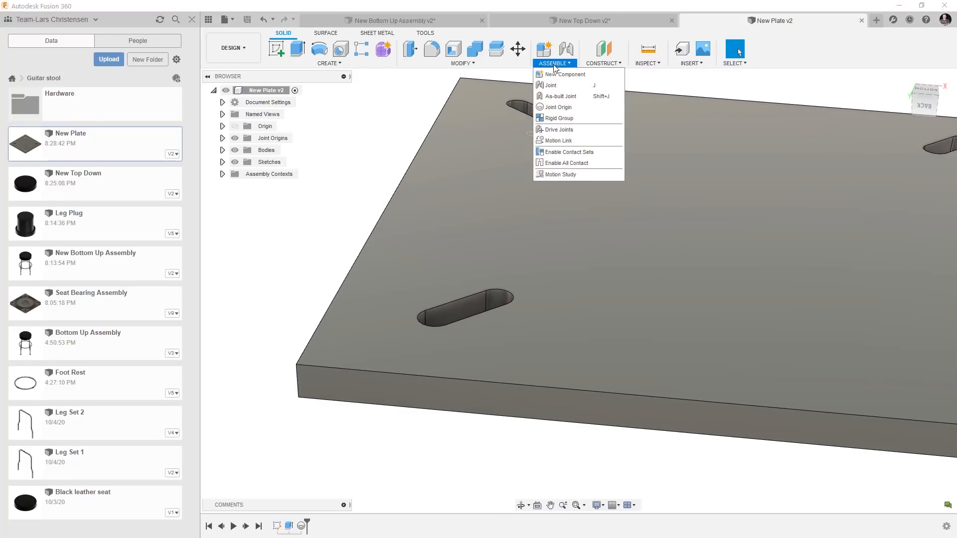
left_click(561, 98)
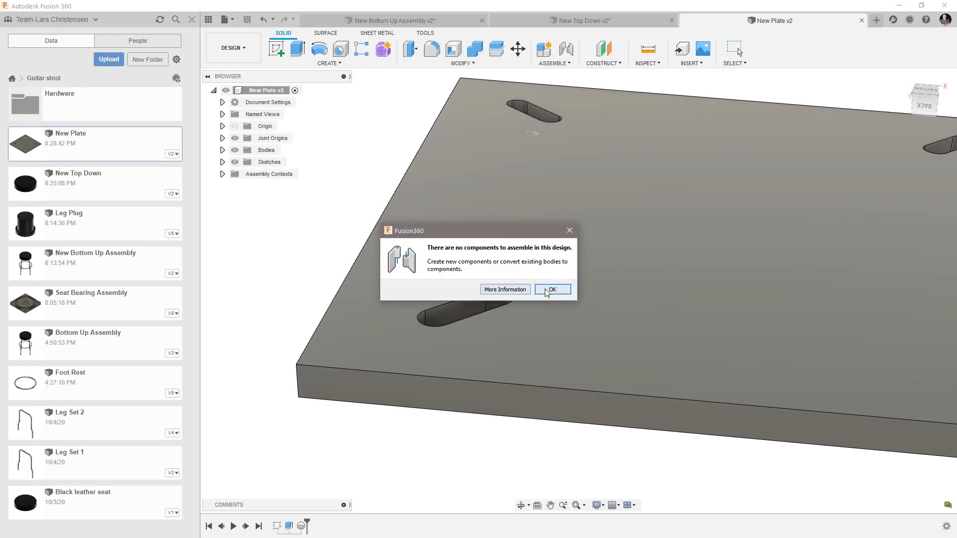
left_click(569, 230)
Add a joint origin centred in another slot on New Plate's underside using a negative Y offset, and save the design with the default description.
left_click(553, 64)
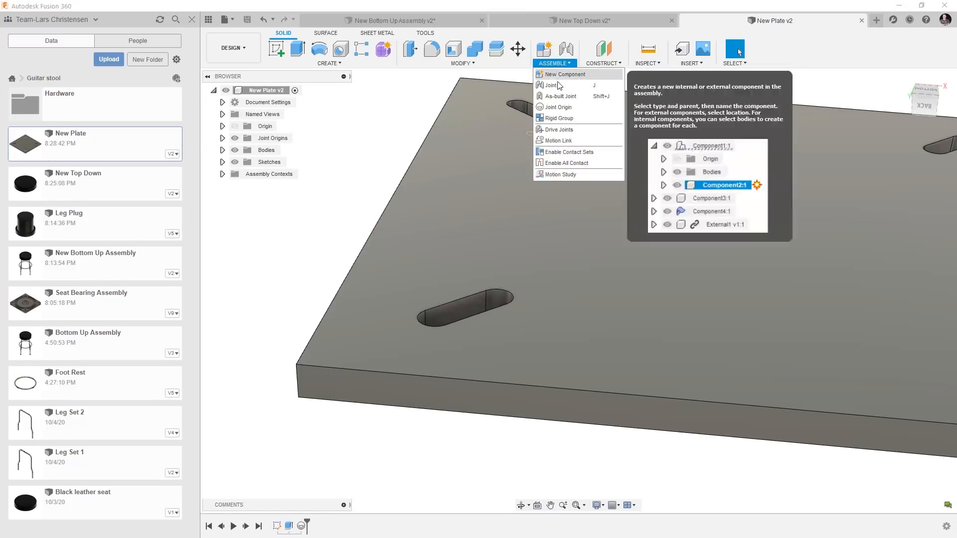
left_click(561, 108)
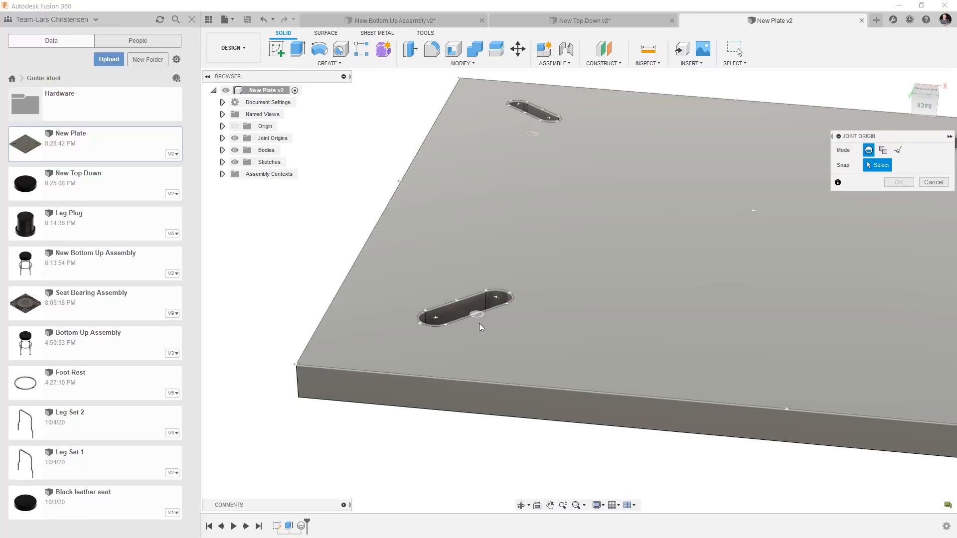
left_click(479, 323)
left_click_drag(493, 327, 485, 322)
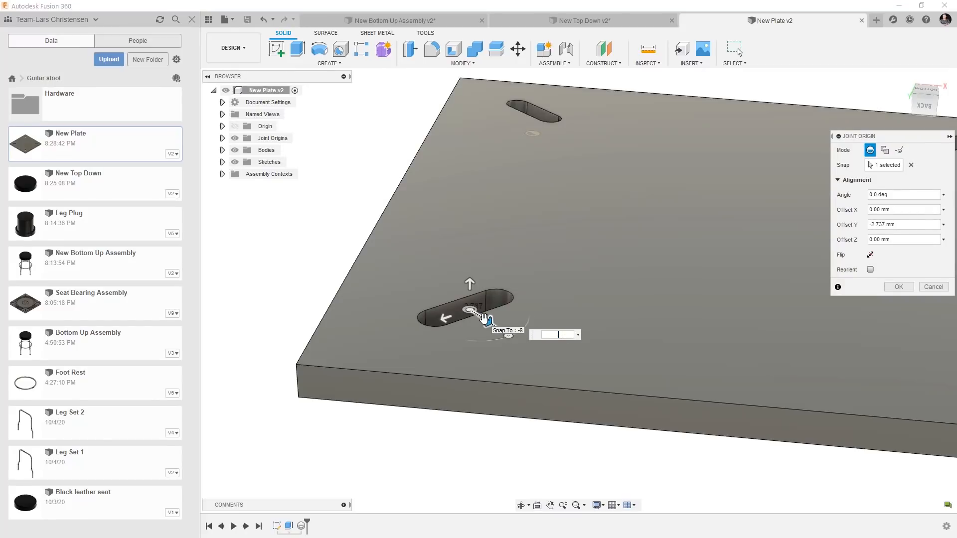
key("Return")
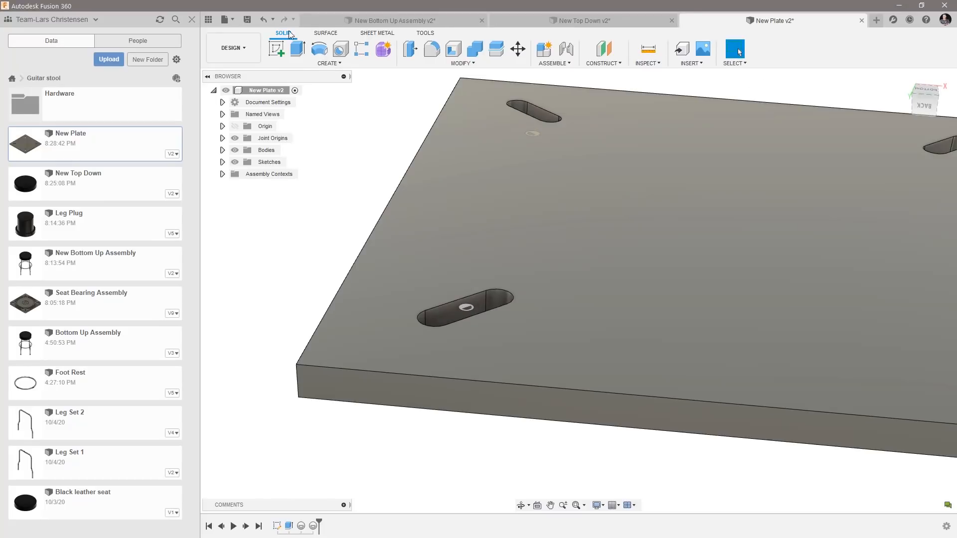
left_click(253, 21)
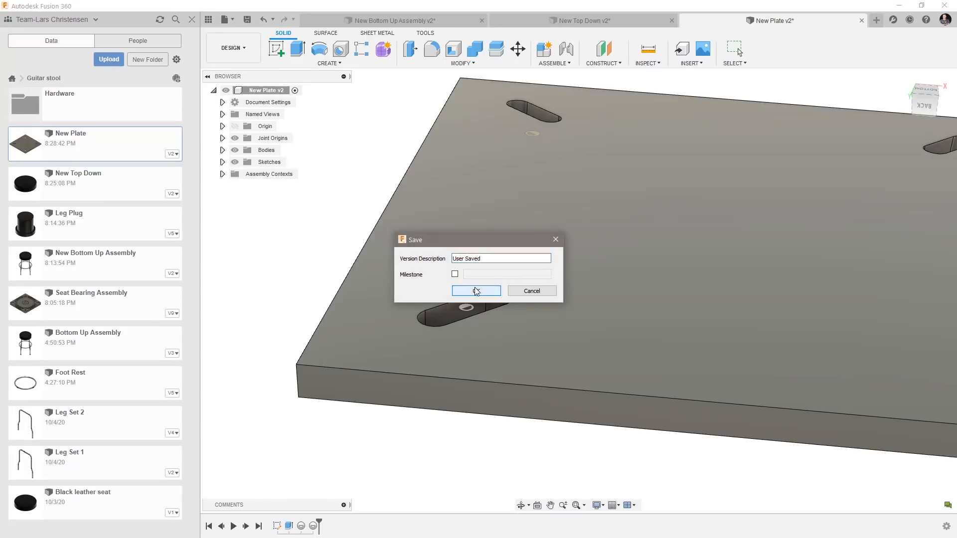
key("Return")
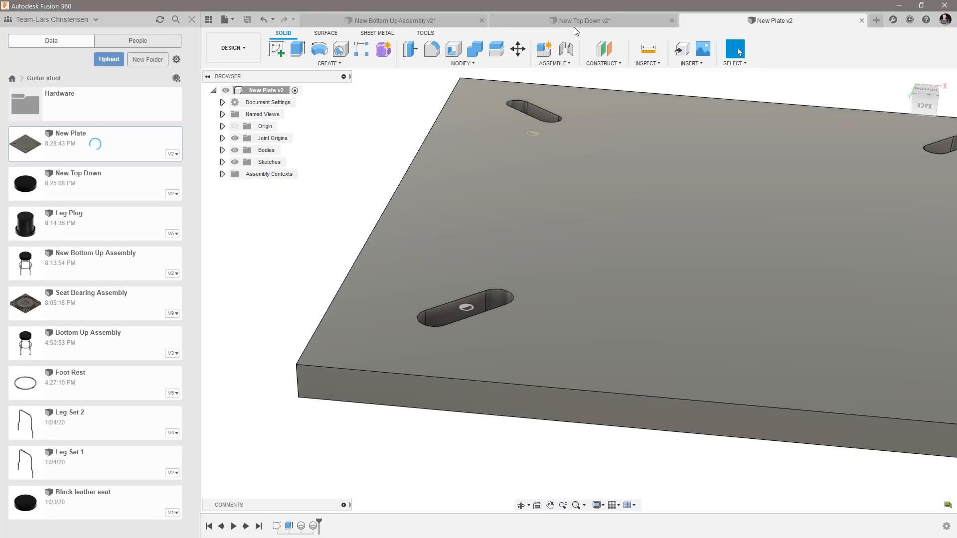
Return to the New Top Down assembly, update New Plate to its latest version, and insert Leg Set 2 at its default position.
left_click(575, 23)
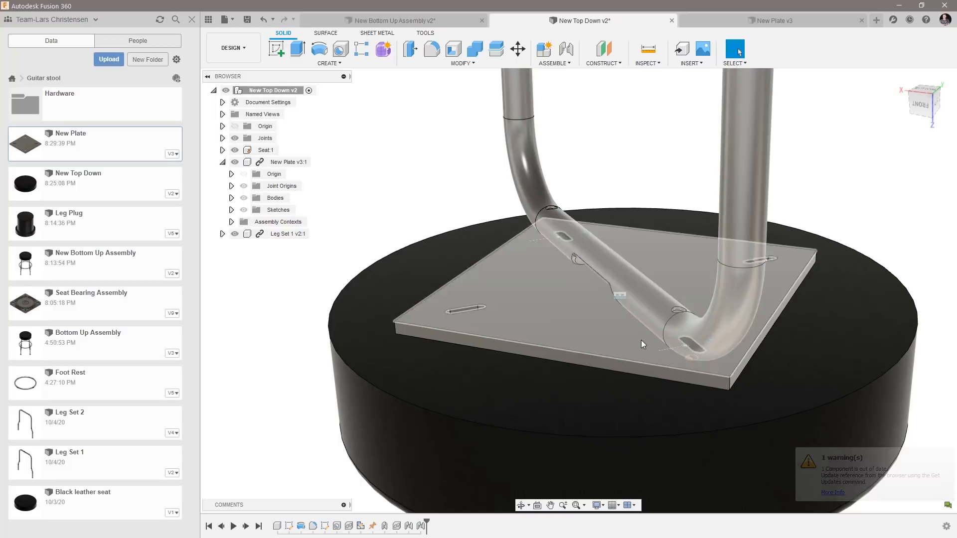
middle_click_drag(731, 391, 357, 301, "shift")
left_click(92, 424)
right_click(92, 425)
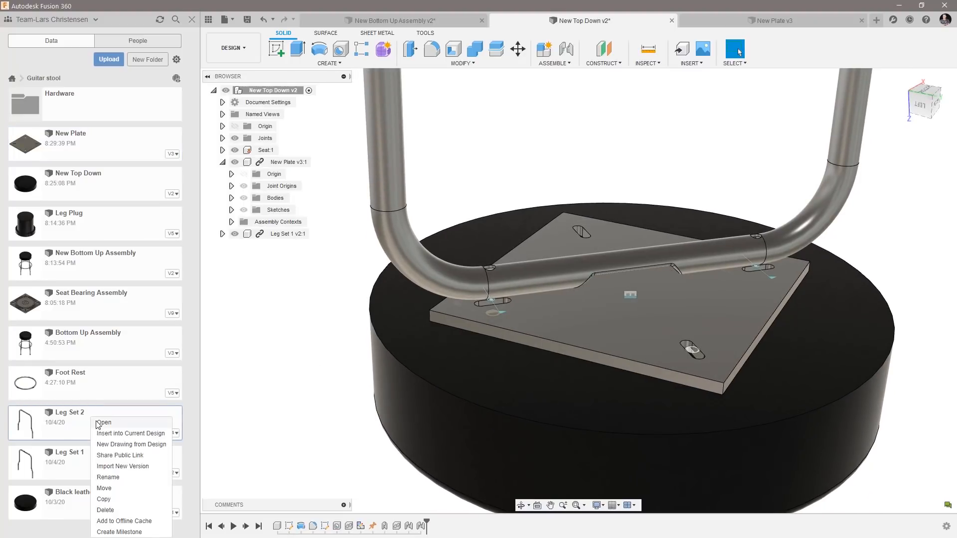
left_click(107, 433)
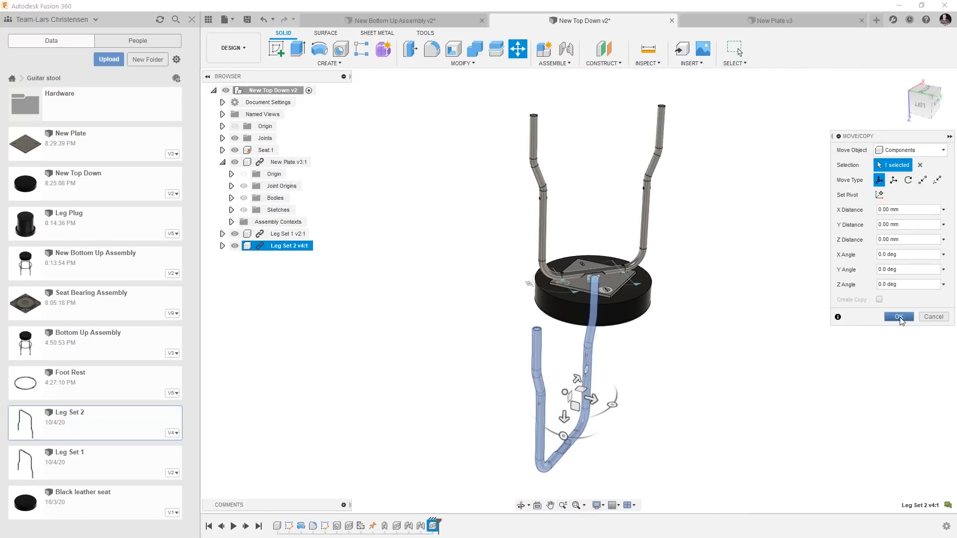
left_click(899, 317)
Joint the centre of Leg Set 2's mounting hole to the free slot's joint origin on New Plate, with a 180° angle and zero offsets.
left_click(565, 49)
middle_click_drag(514, 376, 544, 275, "shift")
scroll(504, 237, "up", 4)
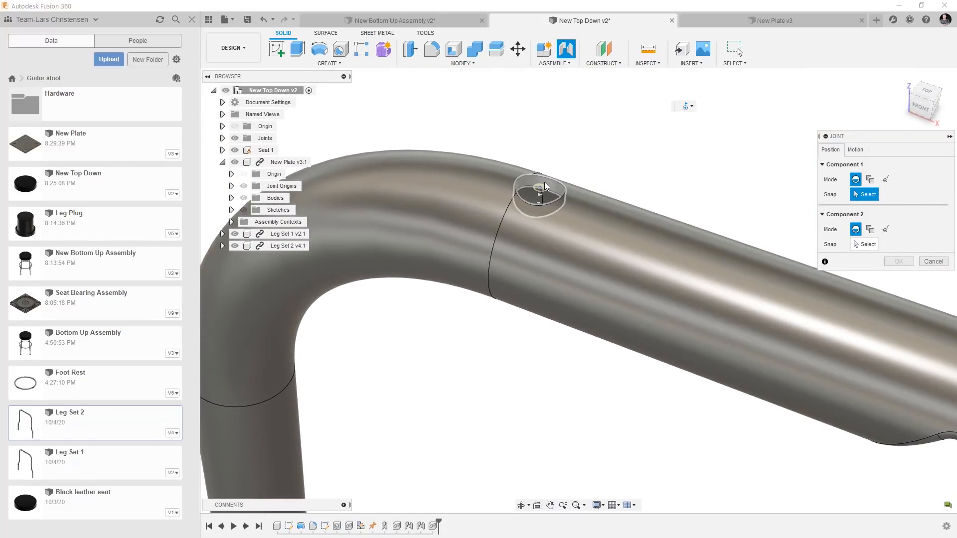
left_click(545, 186)
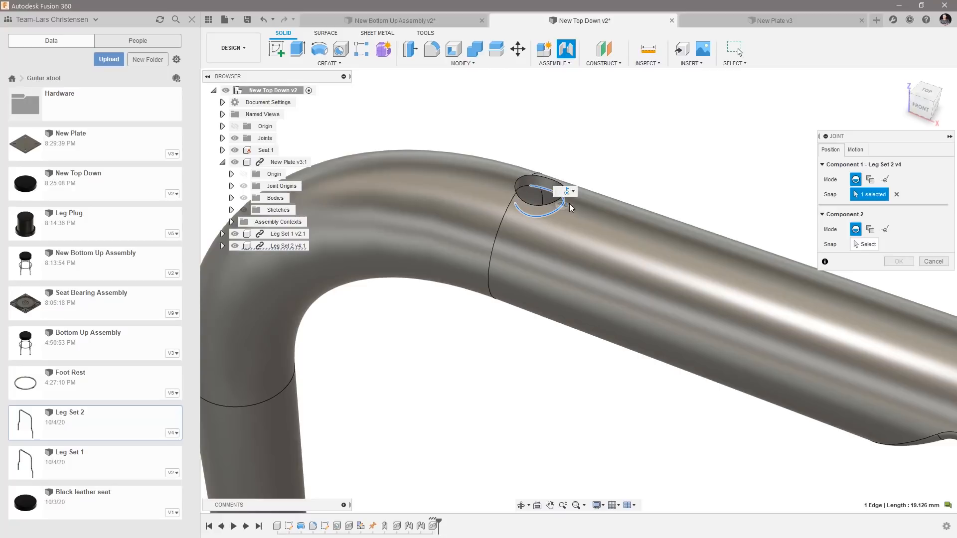
left_click(897, 194)
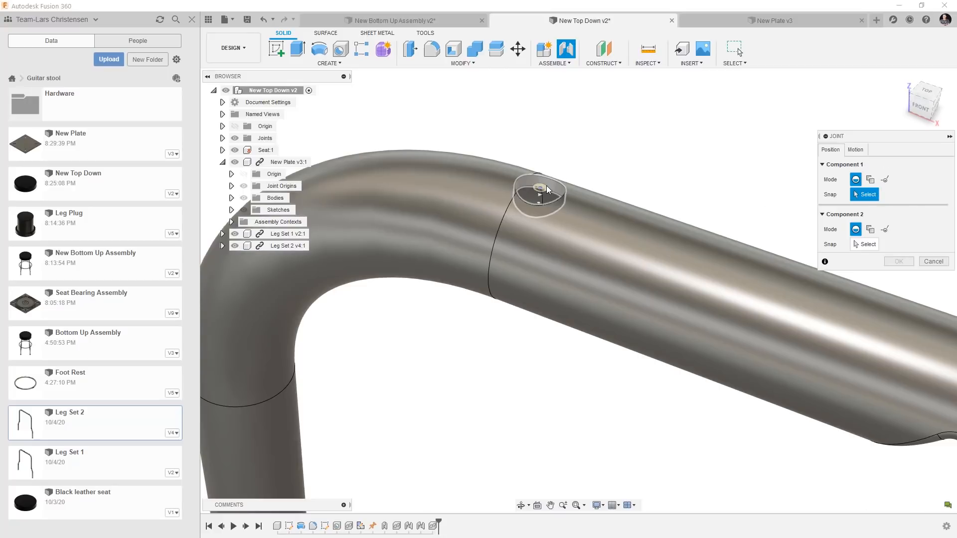
left_click(545, 188)
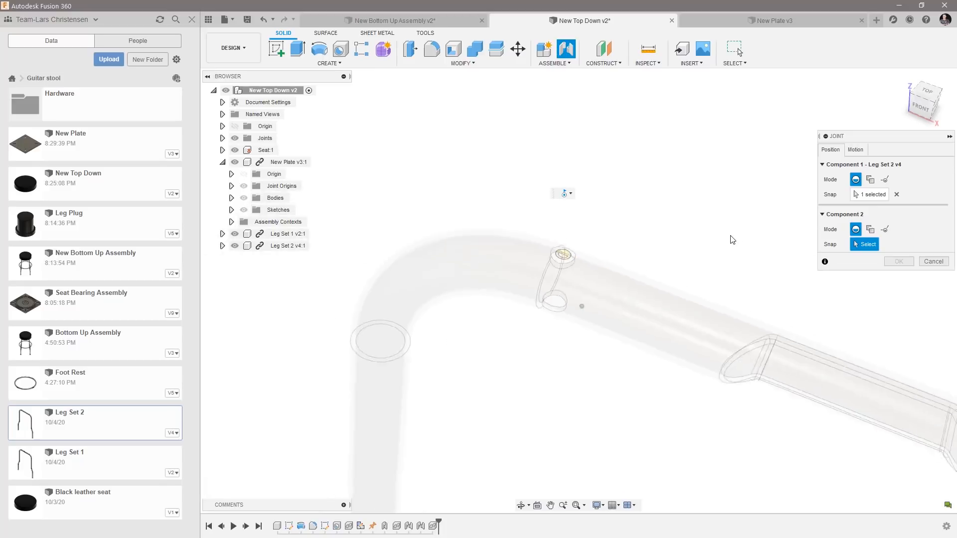
middle_click_drag(731, 240, 623, 264, "shift")
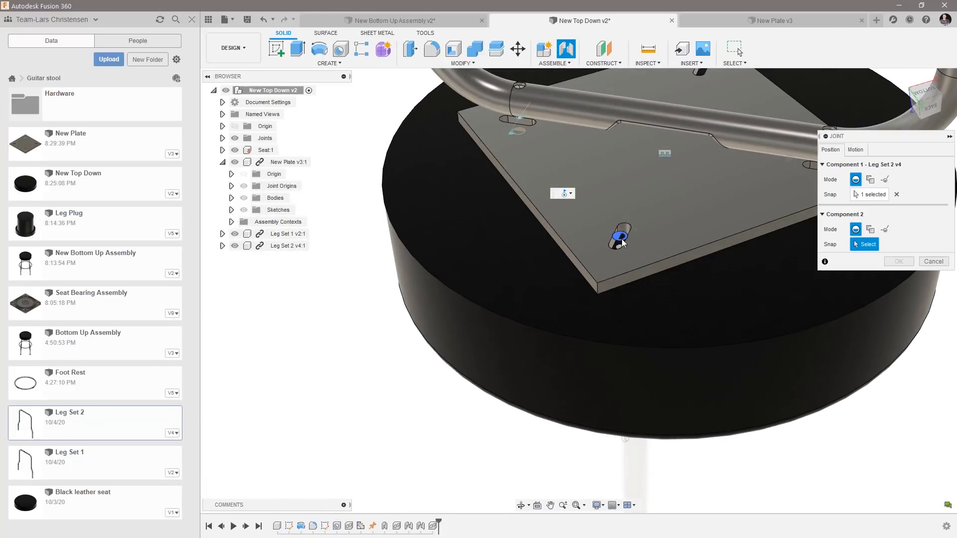
left_click(622, 243)
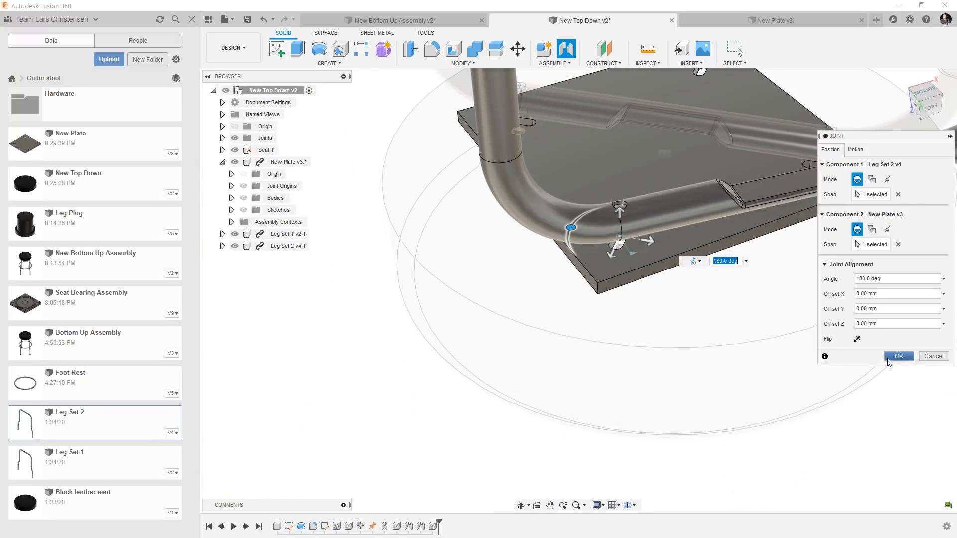
left_click(888, 358)
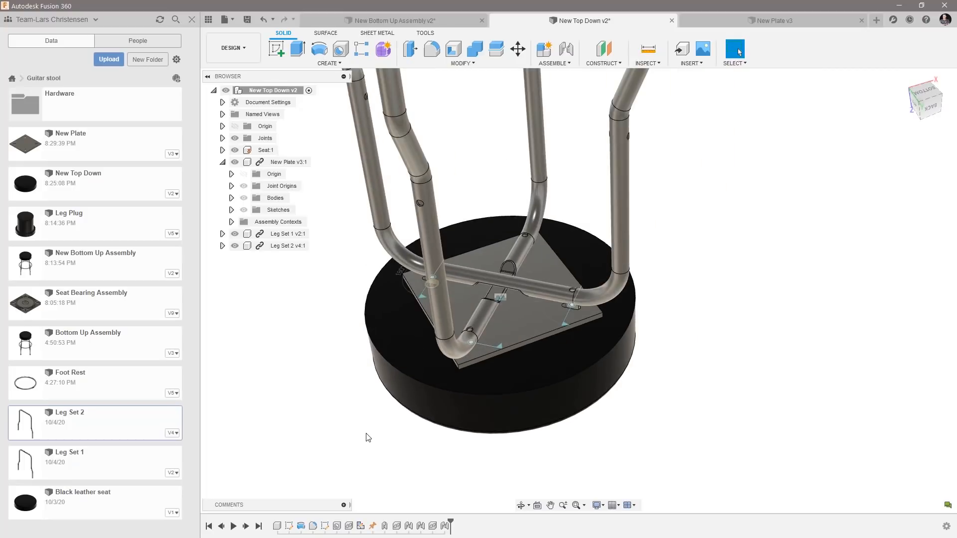
Change the motion type of the joint between Leg Set 2 and New Plate to Rigid, and collapse New Plate in the component tree.
scroll(414, 359, "up", 5)
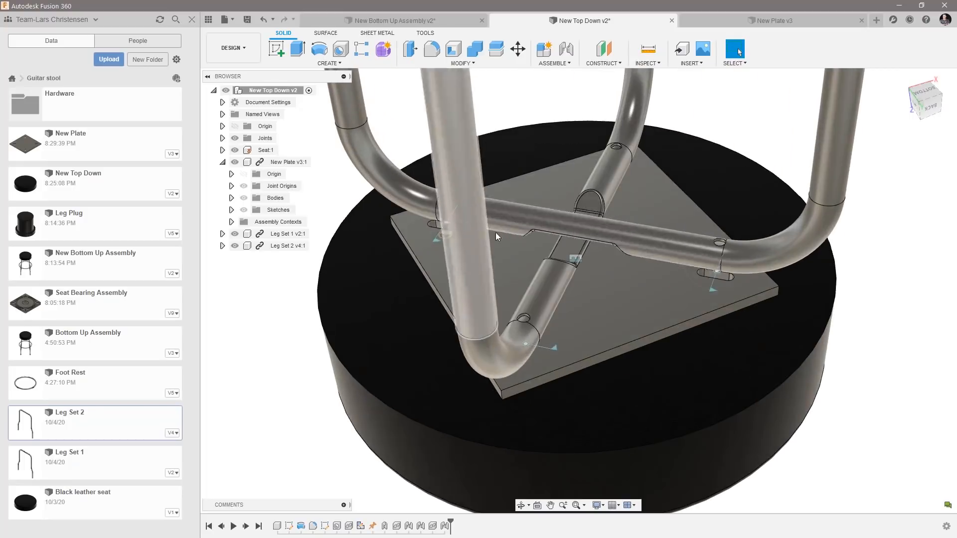
right_click(444, 527)
left_click(461, 445)
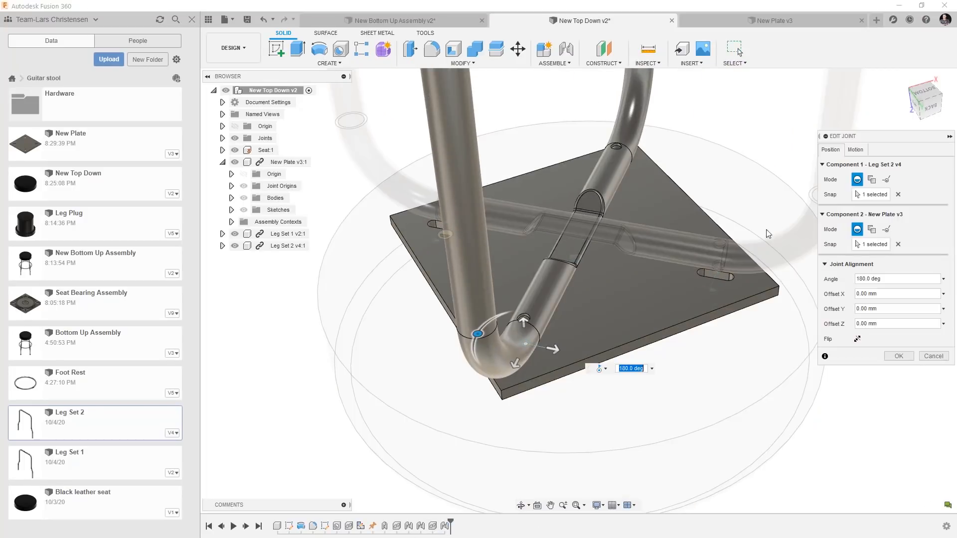
left_click(856, 150)
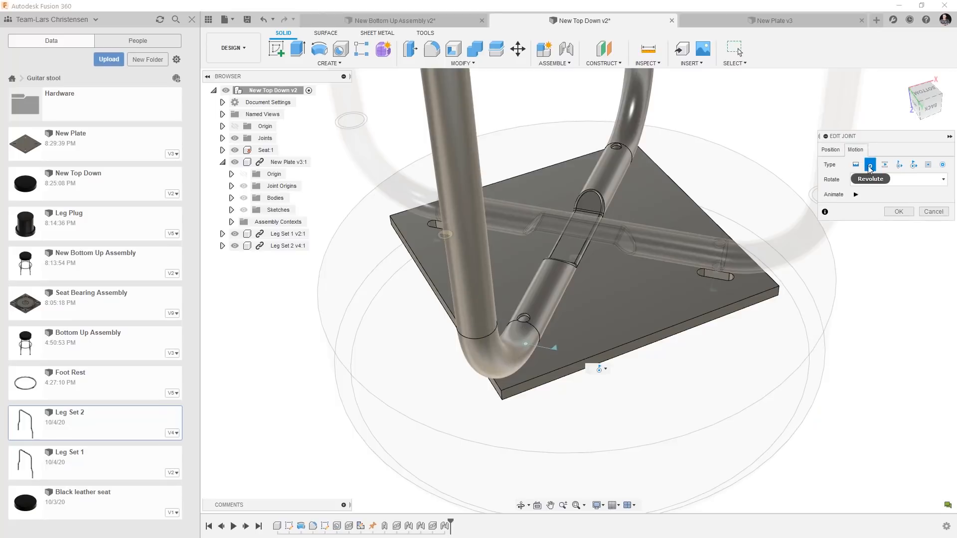
left_click(855, 164)
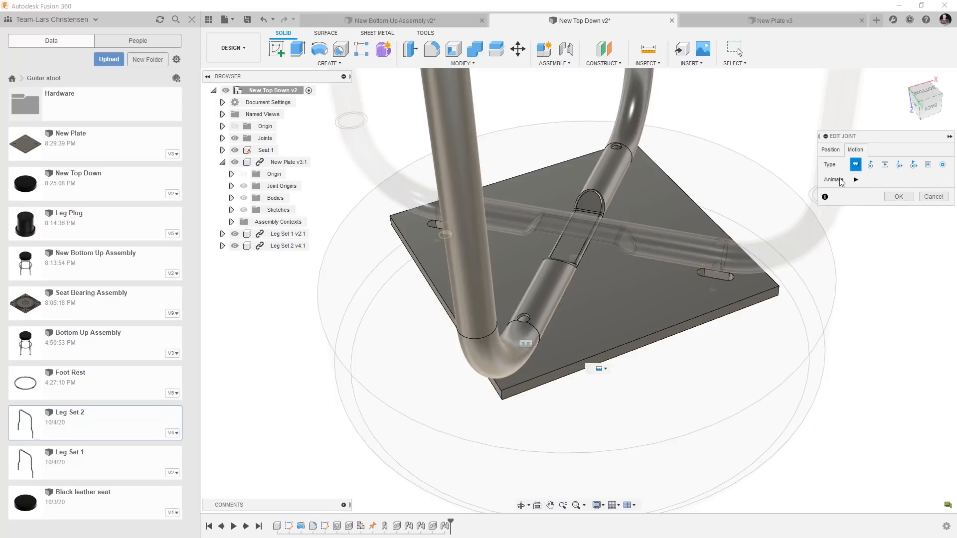
left_click(901, 197)
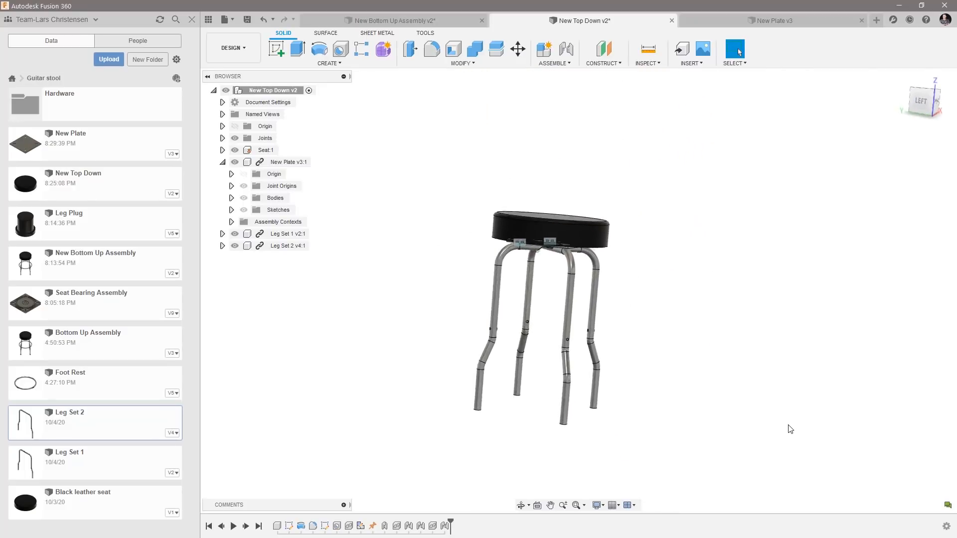
left_click(222, 163)
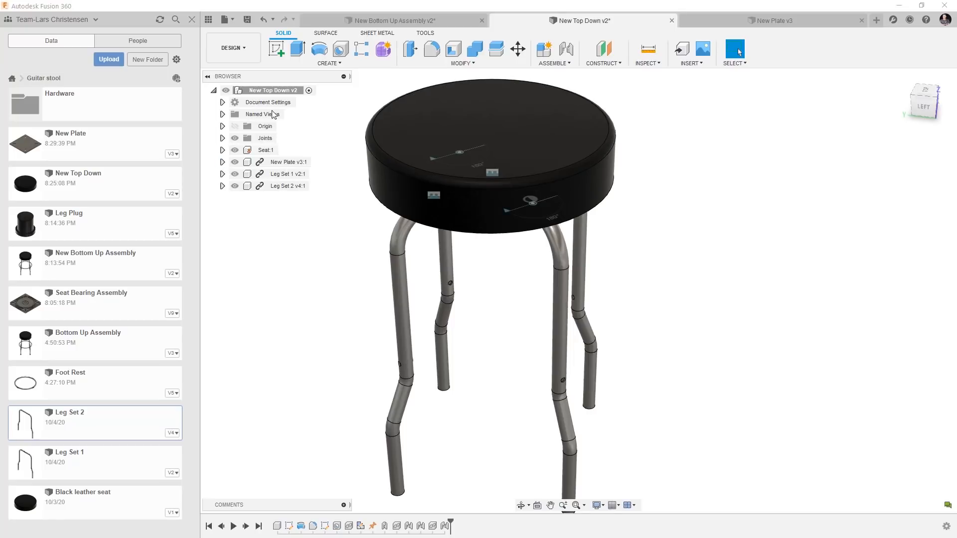
middle_click_drag(495, 299, 483, 352, "shift")
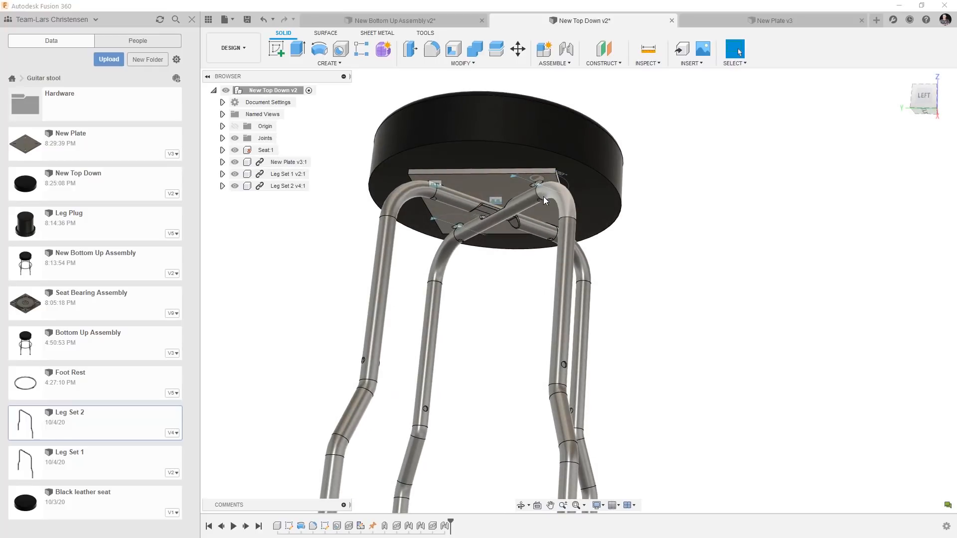
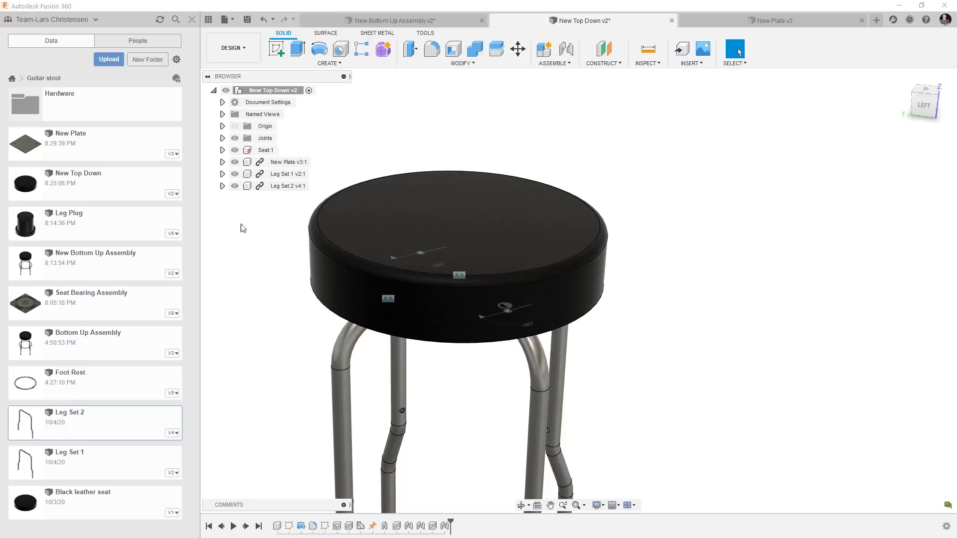
Hide the joints in the New Top Down assembly and close the New Plate document.
left_click(234, 138)
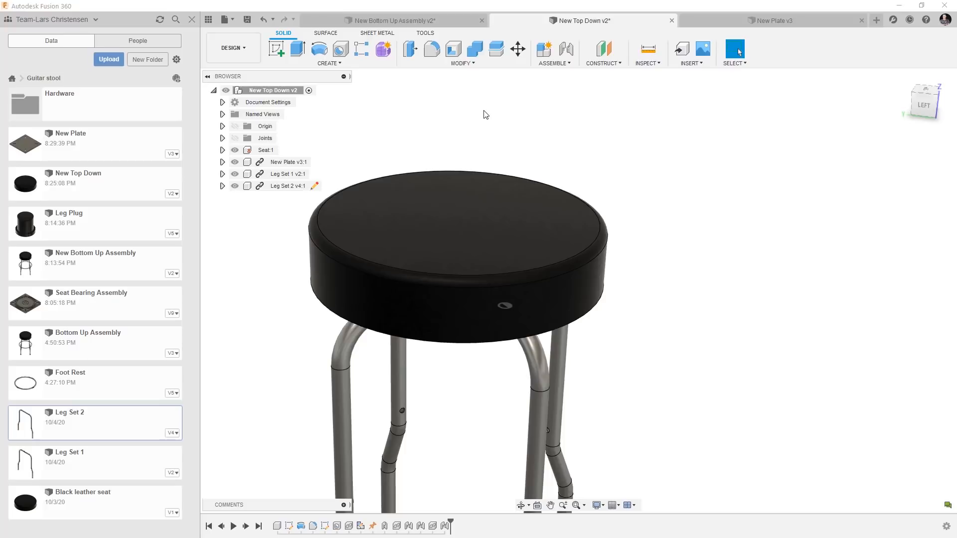
scroll(475, 166, "down", 3)
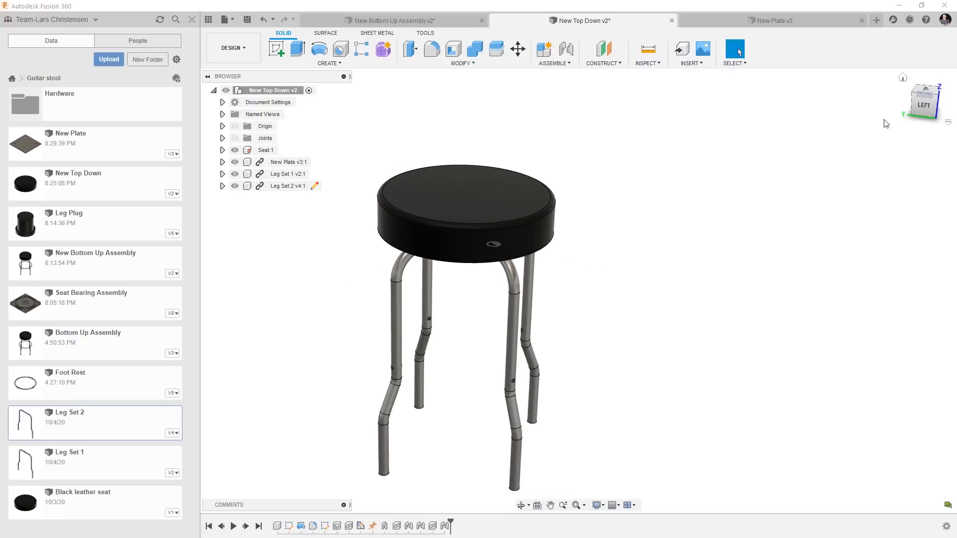
left_click(784, 20)
left_click(862, 21)
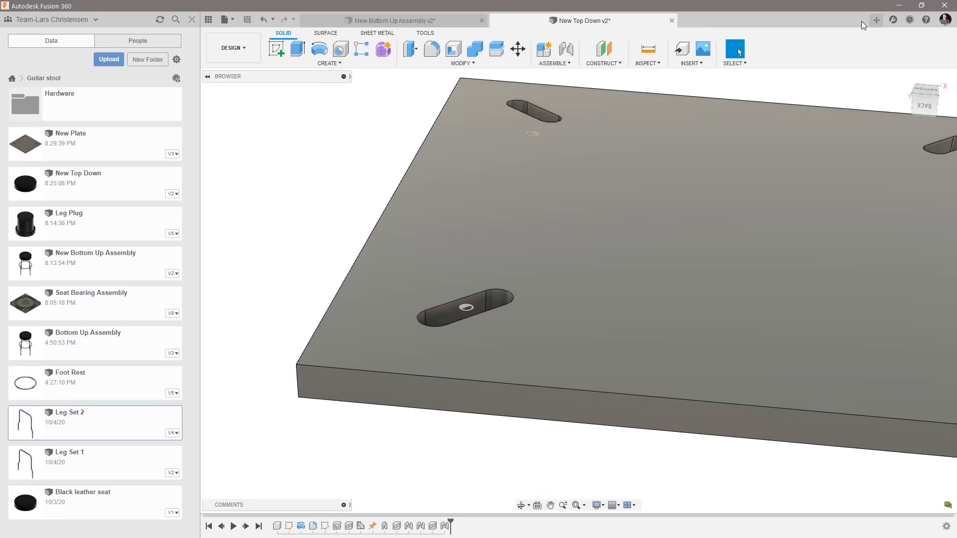
scroll(475, 205, "up", 3)
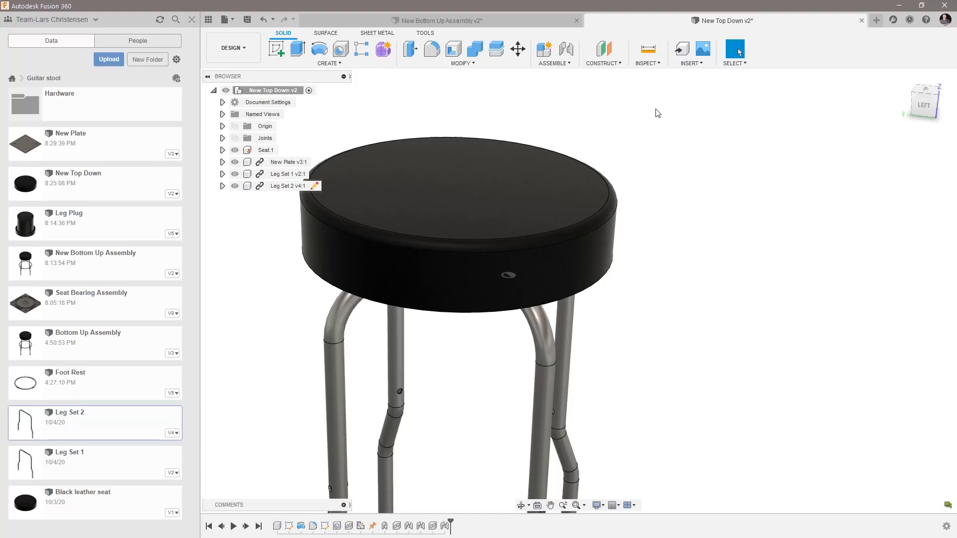
scroll(566, 352, "down", 2)
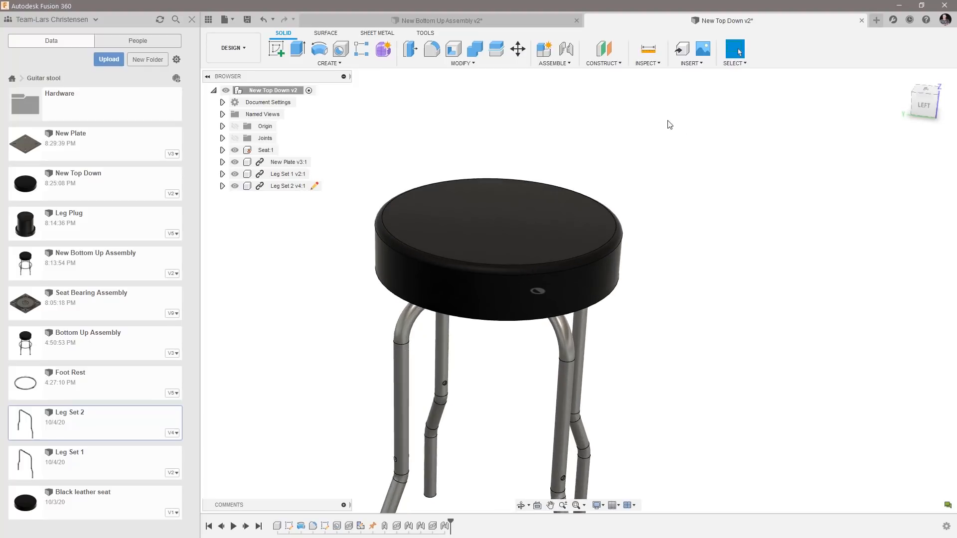
Examine the Seat component, its available commands, and how the plate and legs meet its underside.
left_click(266, 150)
left_click(526, 137)
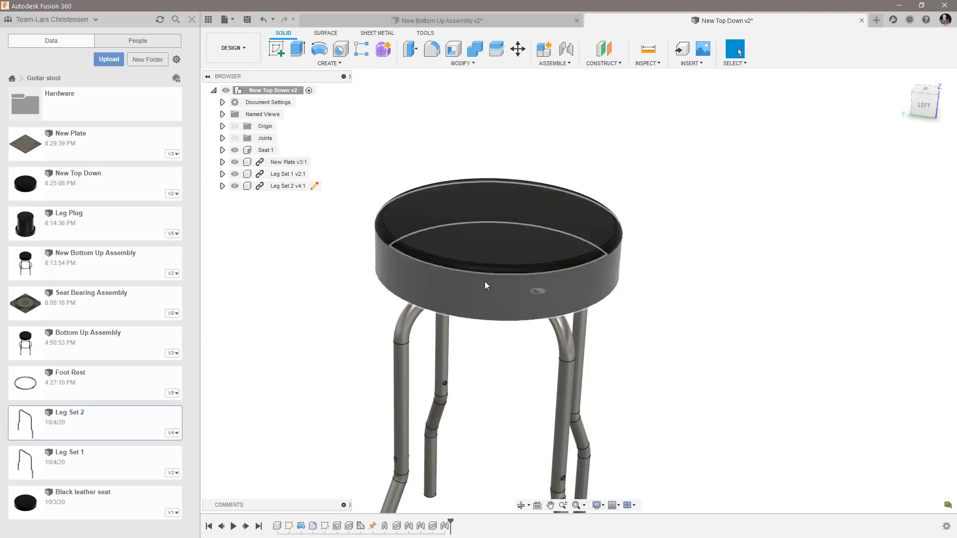
left_click(259, 151)
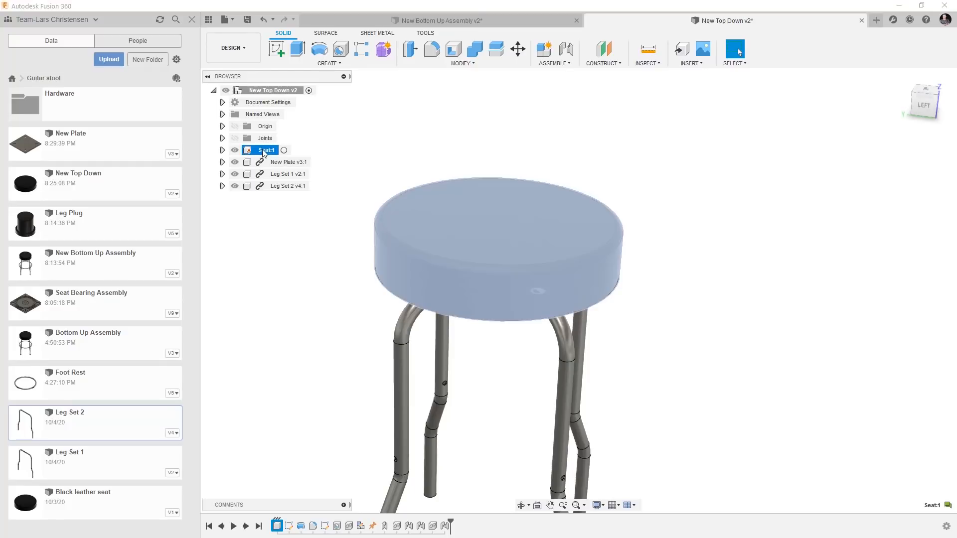
right_click(267, 155)
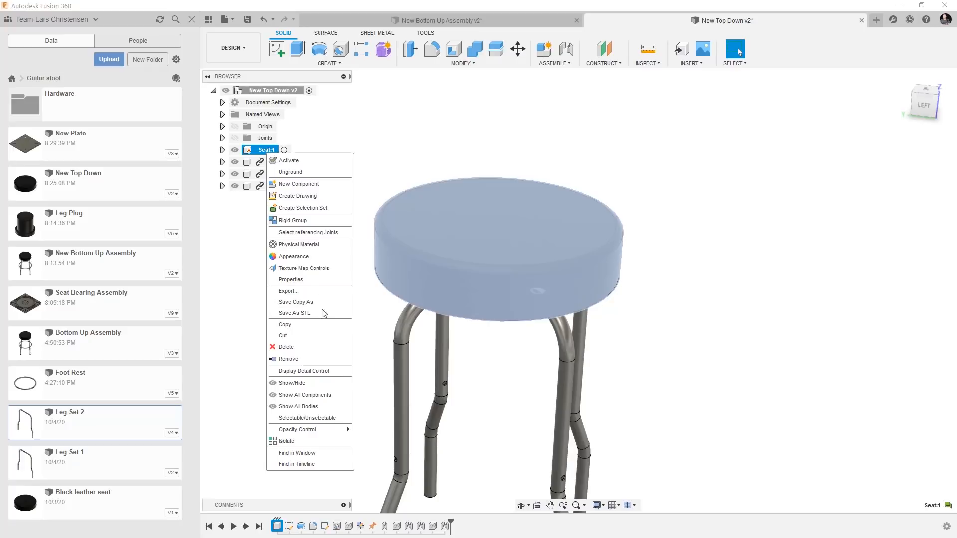
left_click(513, 101)
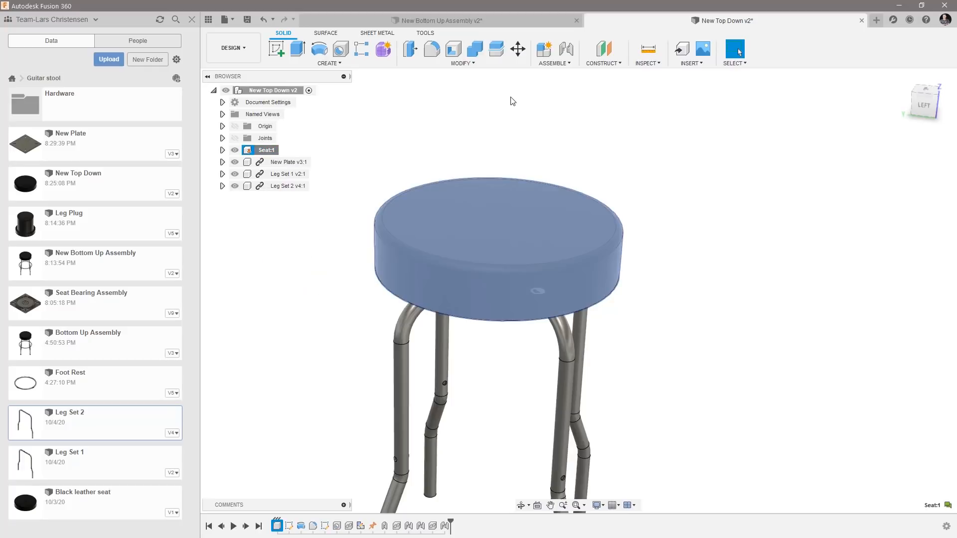
left_click(573, 145)
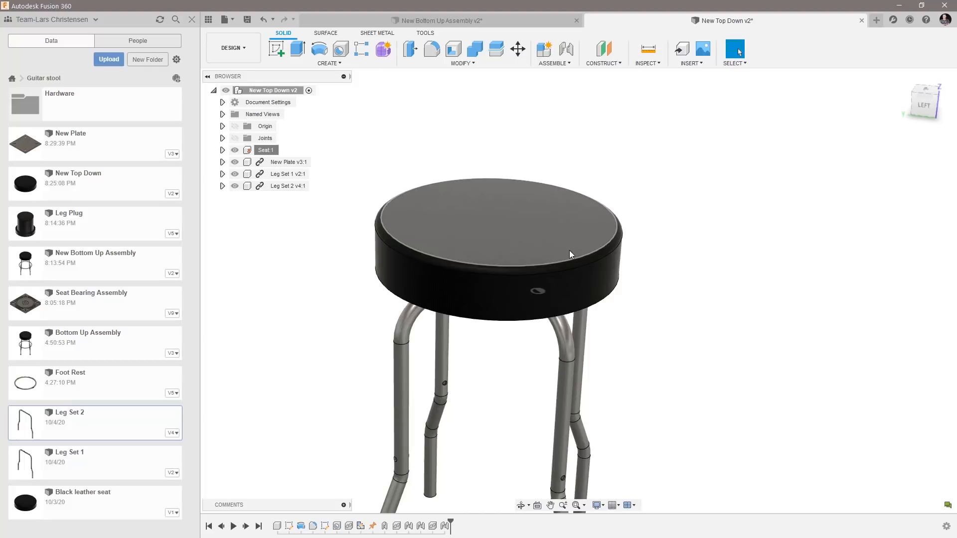
middle_click_drag(490, 313, 468, 330, "shift")
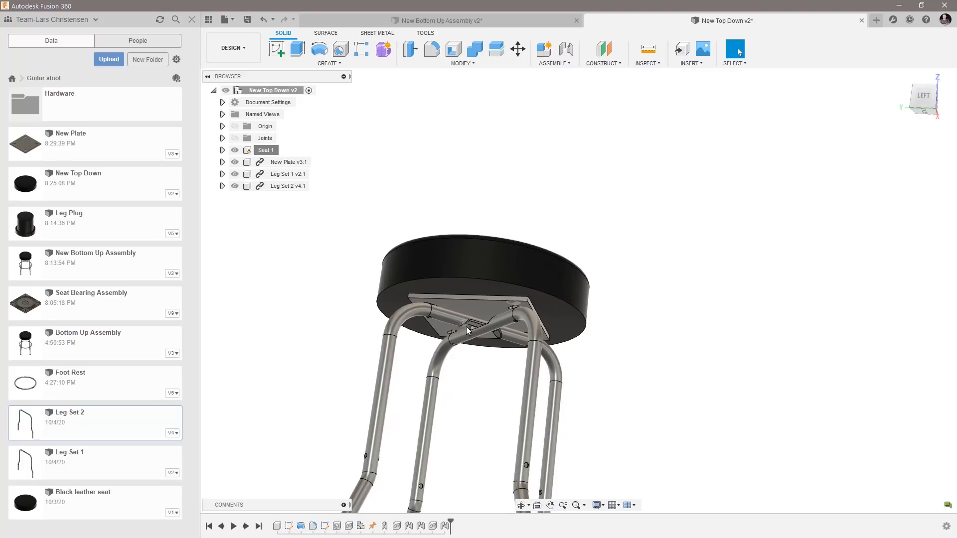
middle_click_drag(469, 330, 548, 150, "shift")
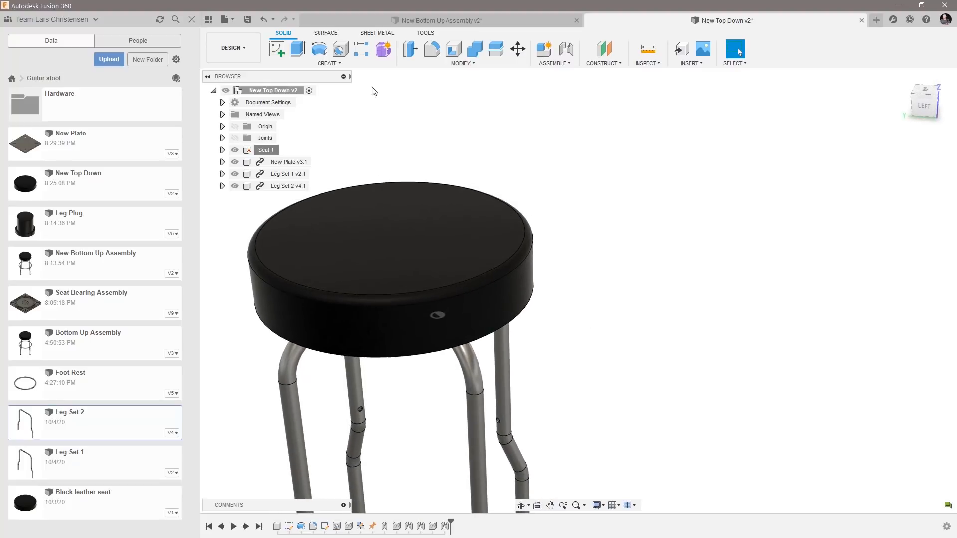
Derive the seat body into a new design, saving the New Top Down source design first.
left_click(325, 64)
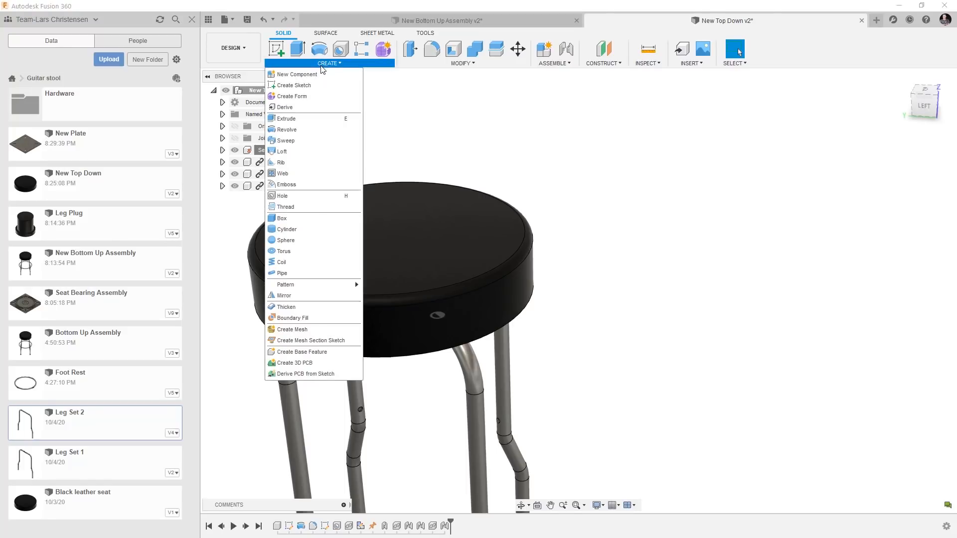
left_click(291, 106)
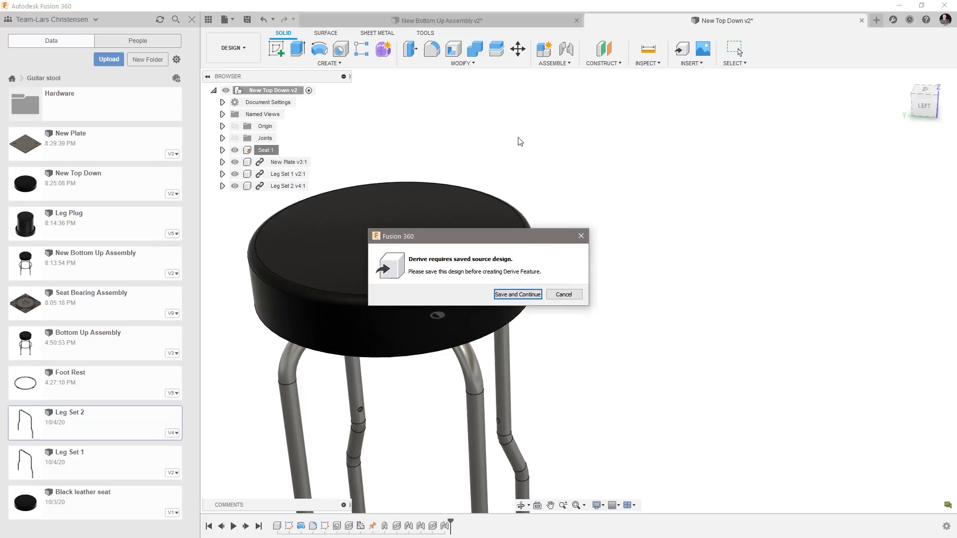
left_click(509, 298)
key("Return")
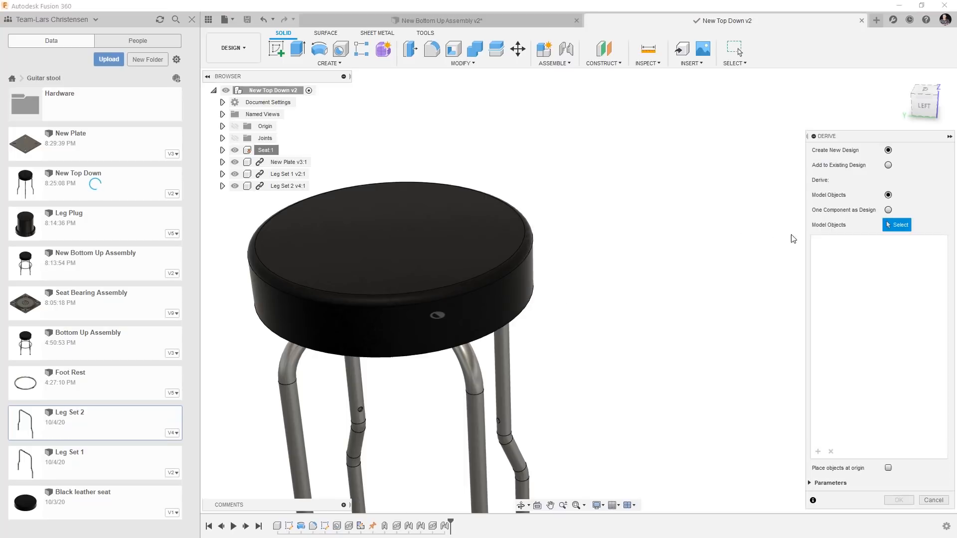
left_click(405, 252)
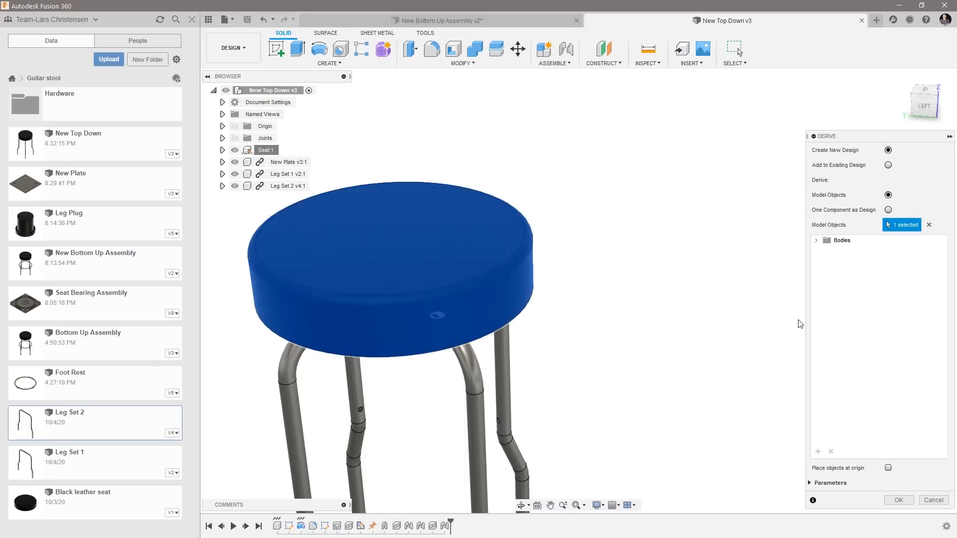
left_click(899, 500)
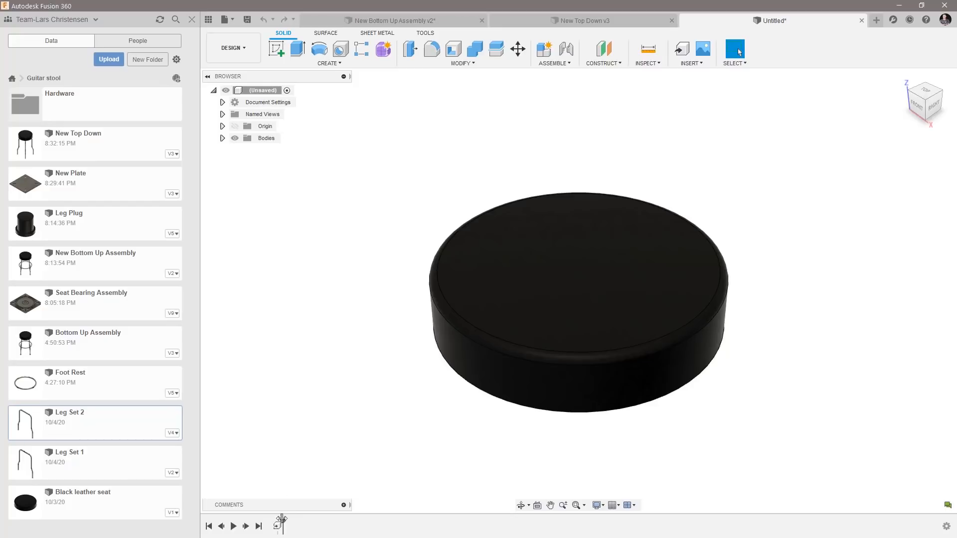
Inspect the derived seat from both sides and compare it with the seat in the New Top Down assembly.
middle_click_drag(409, 331, 410, 331, "shift")
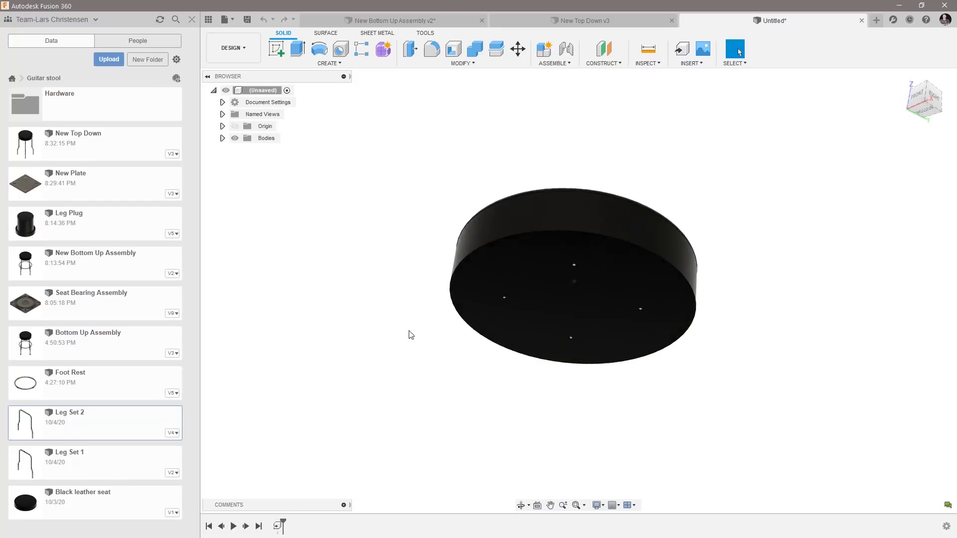
left_click(588, 21)
middle_click_drag(389, 434, 684, 150, "shift")
left_click(764, 22)
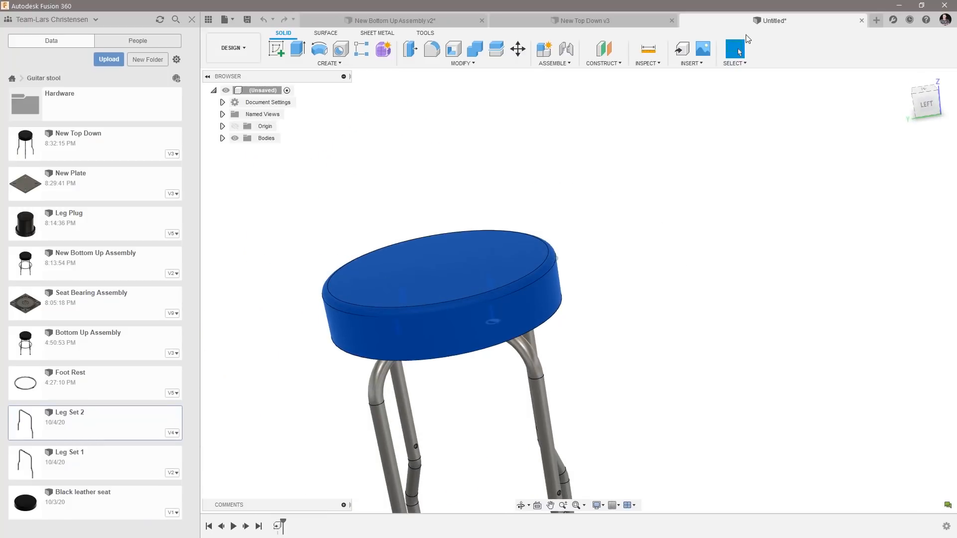
middle_click_drag(561, 293, 503, 371, "shift")
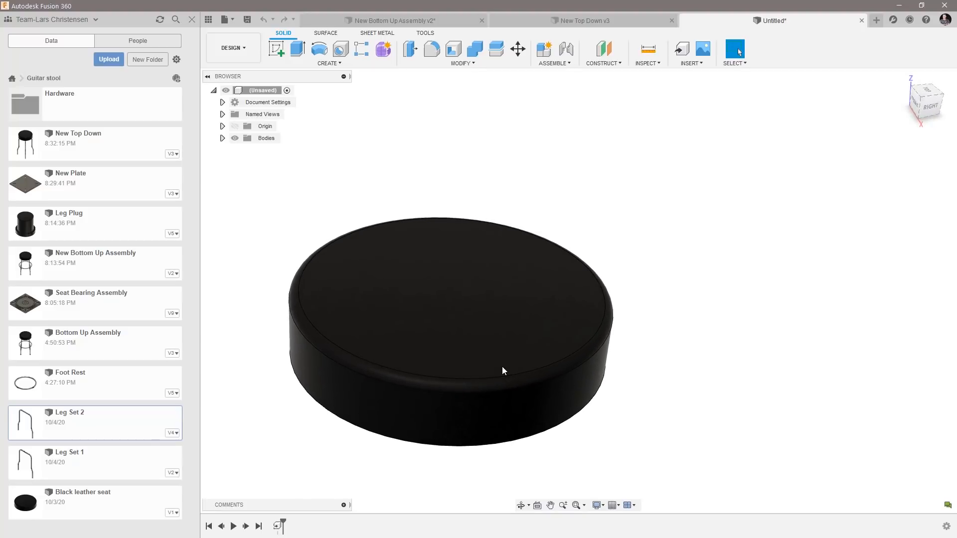
left_click(586, 21)
left_click(791, 21)
Create a form with a centre plane over the seat's top face, about 445 mm long and 424 mm wide, with eight faces each way.
left_click(383, 50)
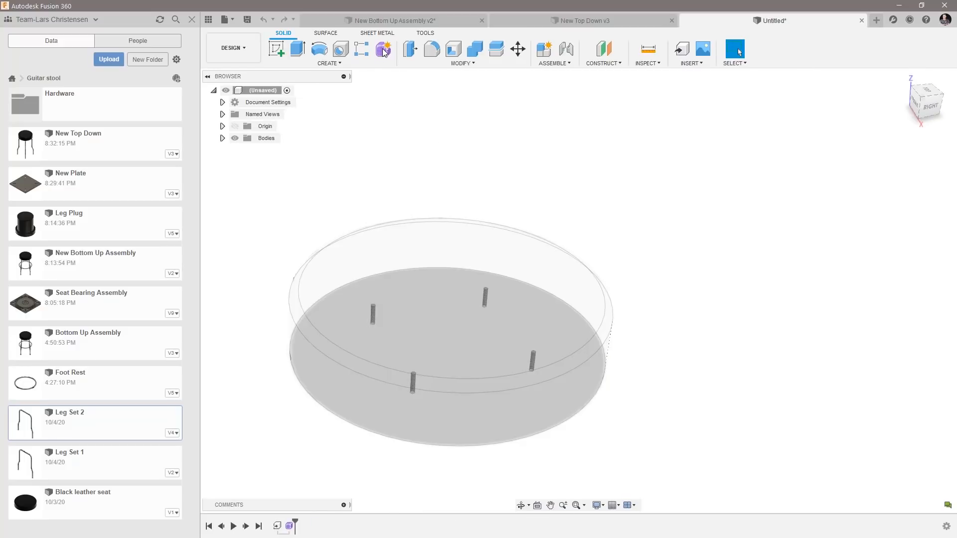
left_click(320, 49)
left_click(433, 312)
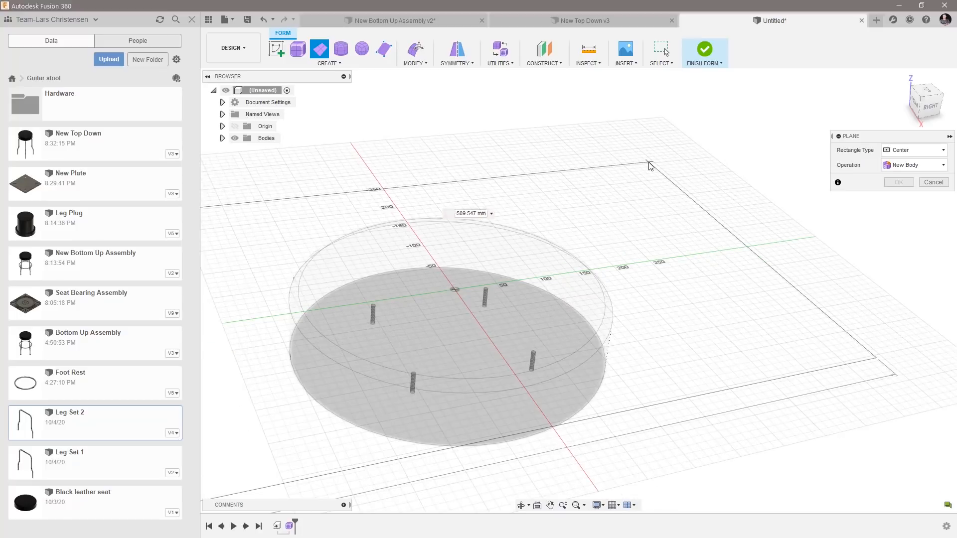
left_click(649, 166)
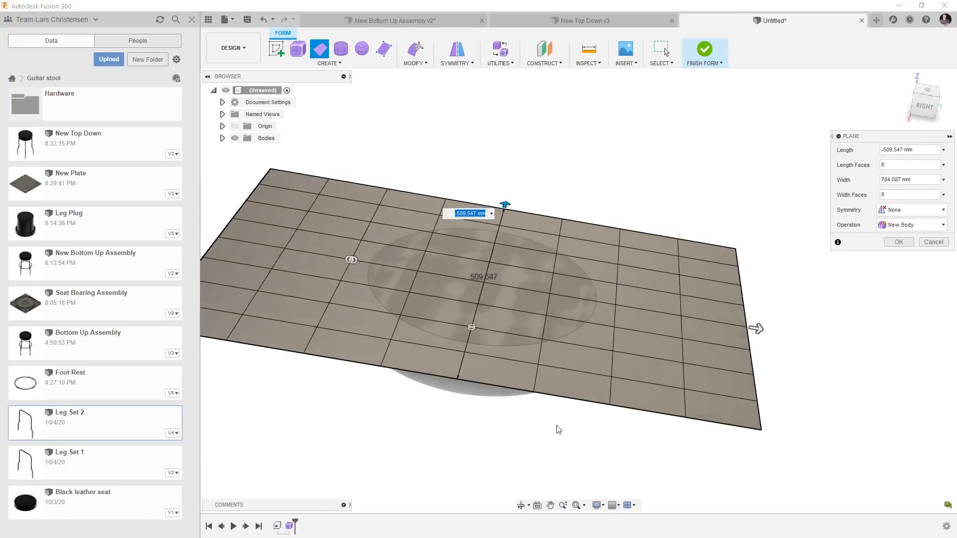
left_click_drag(794, 321, 654, 314)
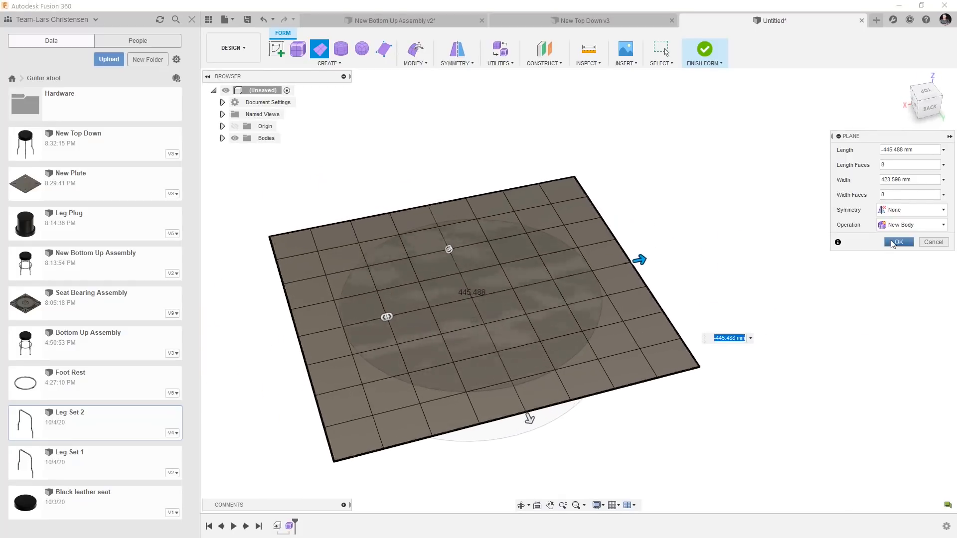
left_click(896, 242)
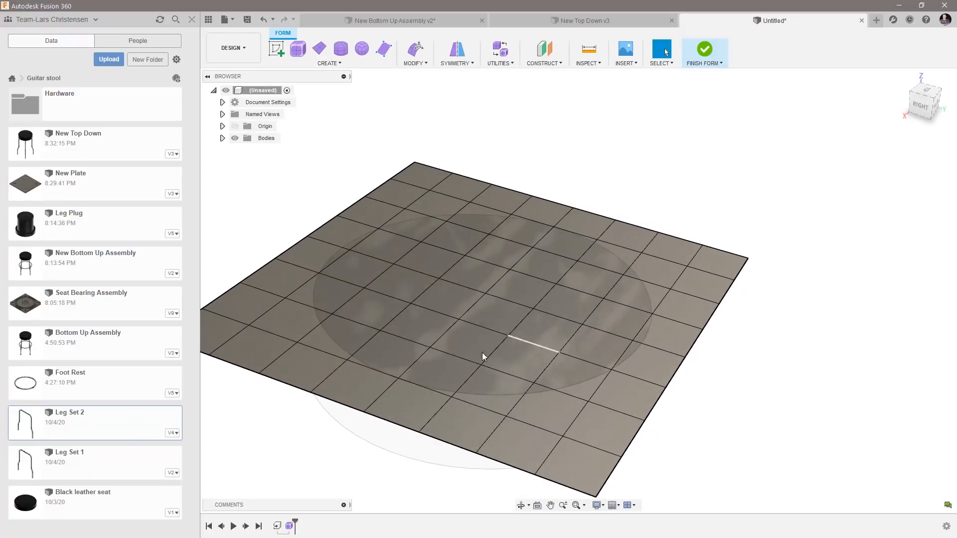
Raise a row of five vertices near one side of the form plane about 40 mm and shift them about 30 mm outward.
left_click(364, 288)
left_click(394, 264, "shift")
left_click(422, 242, "shift")
left_click(447, 221, "shift")
left_click(332, 314, "shift")
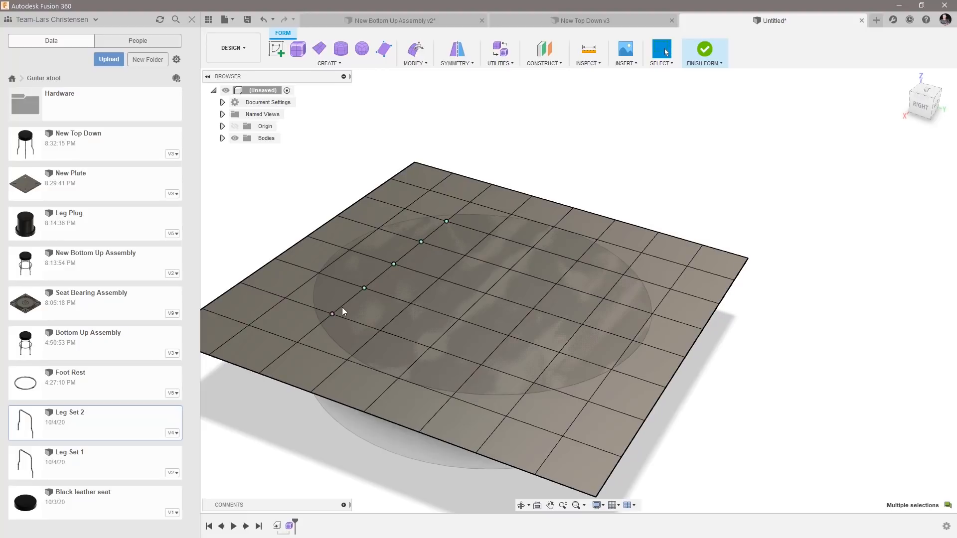
right_click(348, 303)
left_click(381, 289)
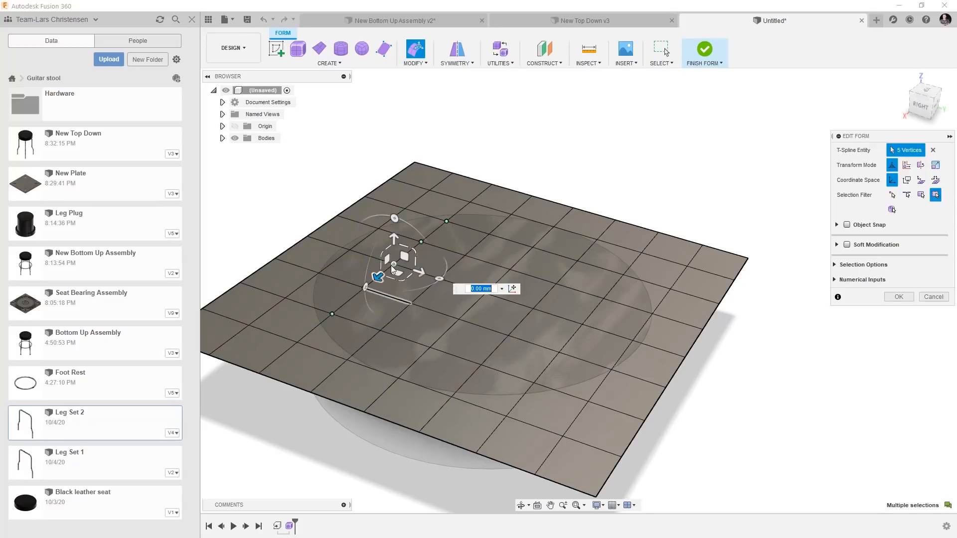
left_click_drag(394, 240, 393, 204)
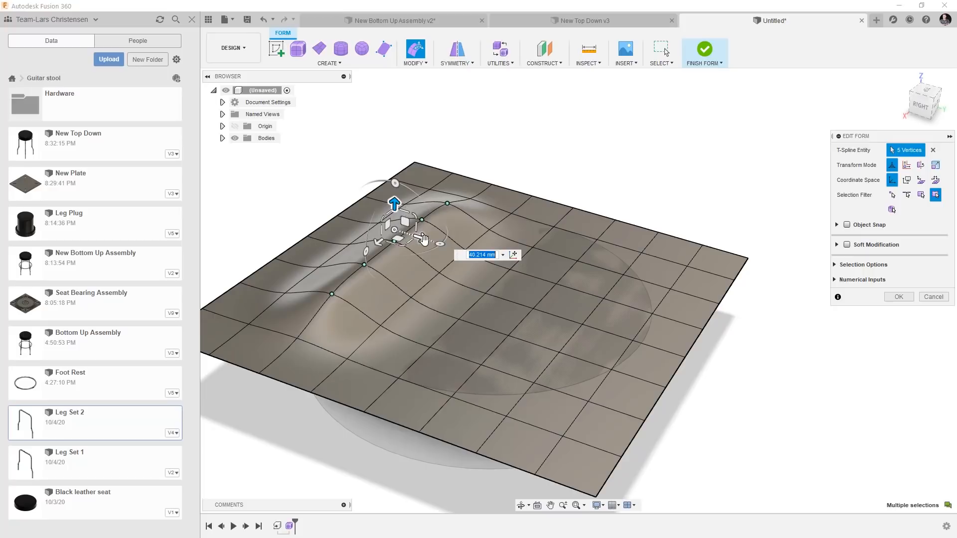
left_click_drag(423, 240, 400, 230)
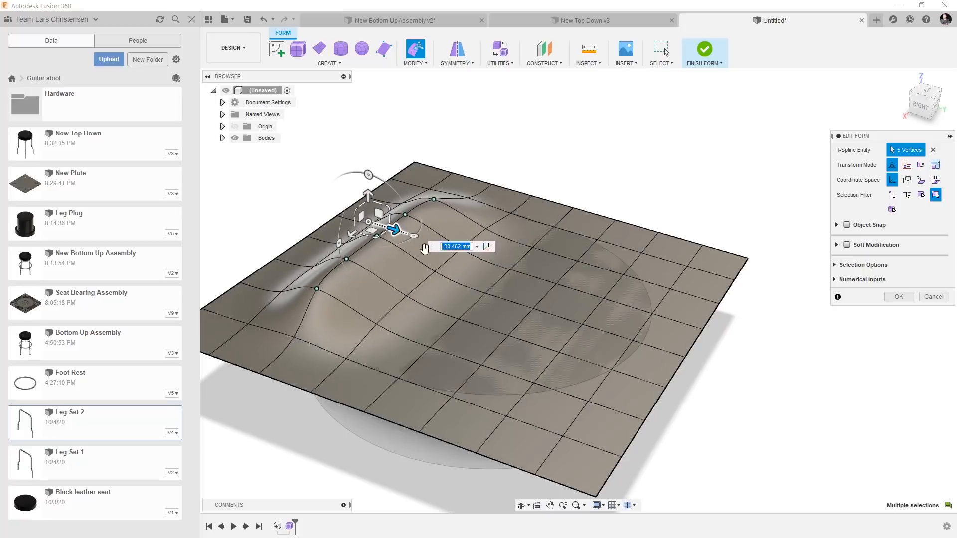
Raise a single vertex on the opposite side of the form plane about 48 mm and finish the form.
left_click(594, 319)
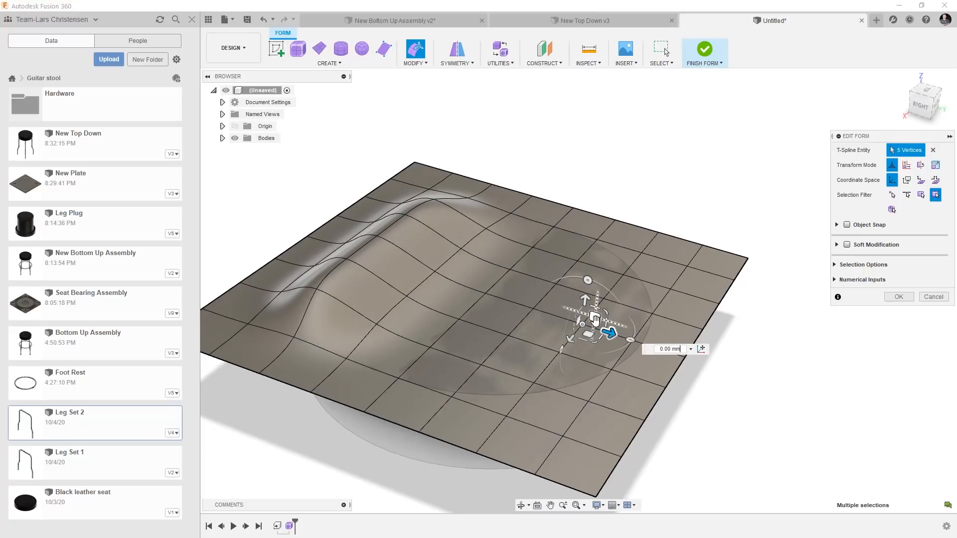
left_click_drag(586, 301, 590, 251)
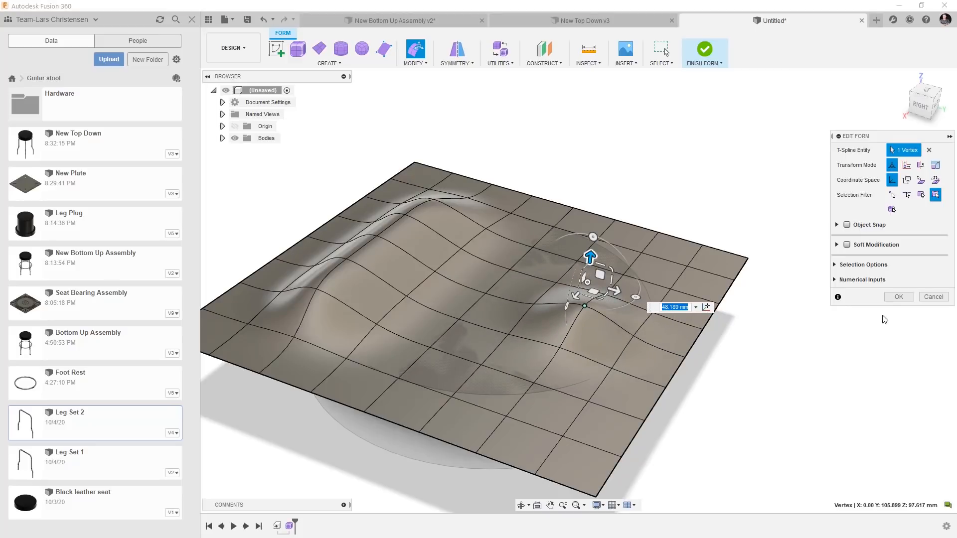
left_click(891, 298)
middle_click_drag(821, 362, 709, 138, "shift")
left_click(703, 54)
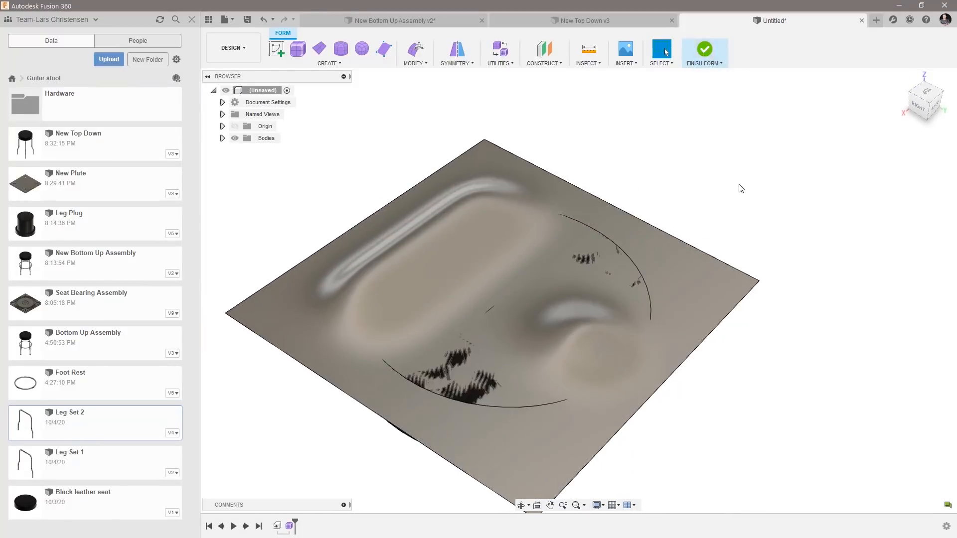
Expand the bodies and toggle Body2's visibility to compare the sculpted surface with the derived seat.
left_click(222, 138)
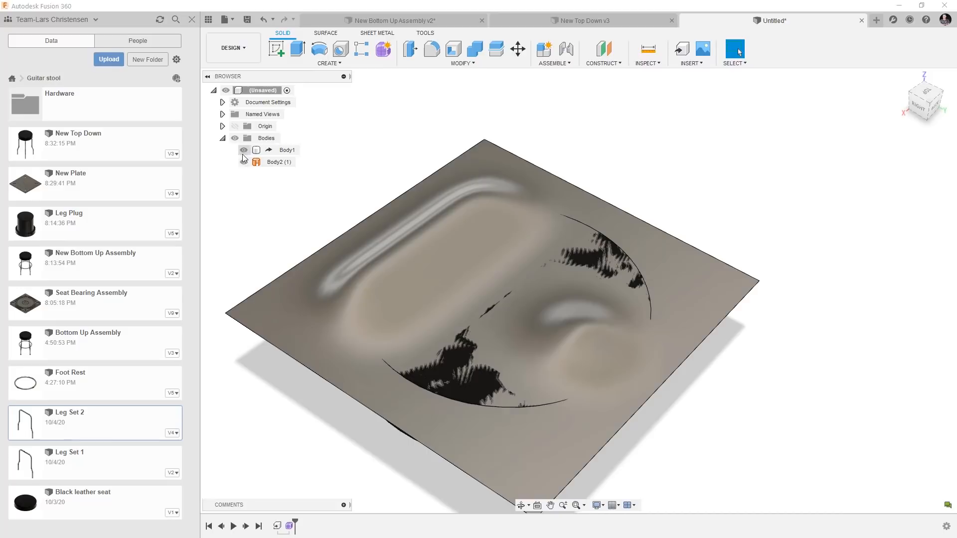
left_click(243, 162)
mouse_move(445, 363)
middle_mouse_down("shift")
mouse_move(471, 334)
mouse_move(461, 359)
middle_mouse_up("shift")
left_click(244, 162)
middle_click_drag(297, 167, 454, 98, "shift")
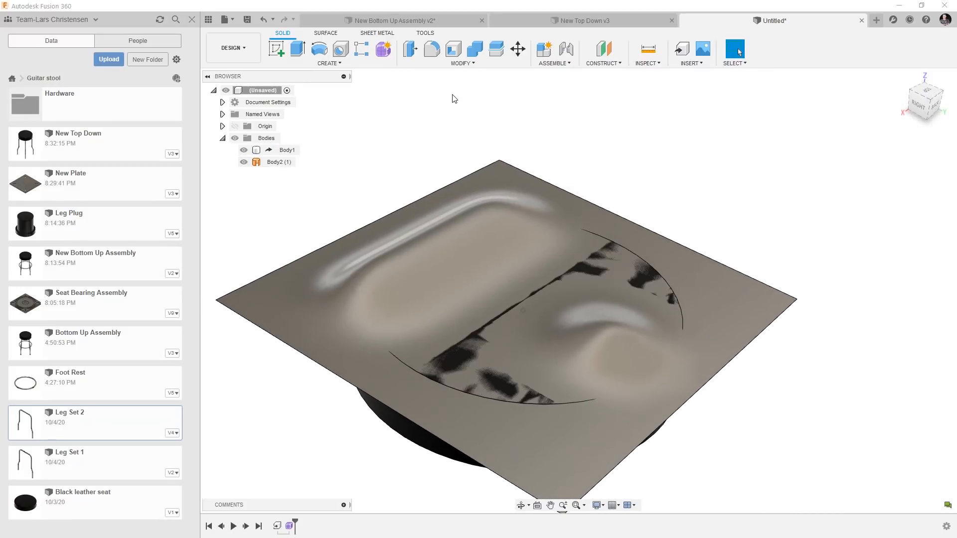
Replace the top face of the derived seat Body1 with the sculpted form surface and hide Body2.
left_click(457, 68)
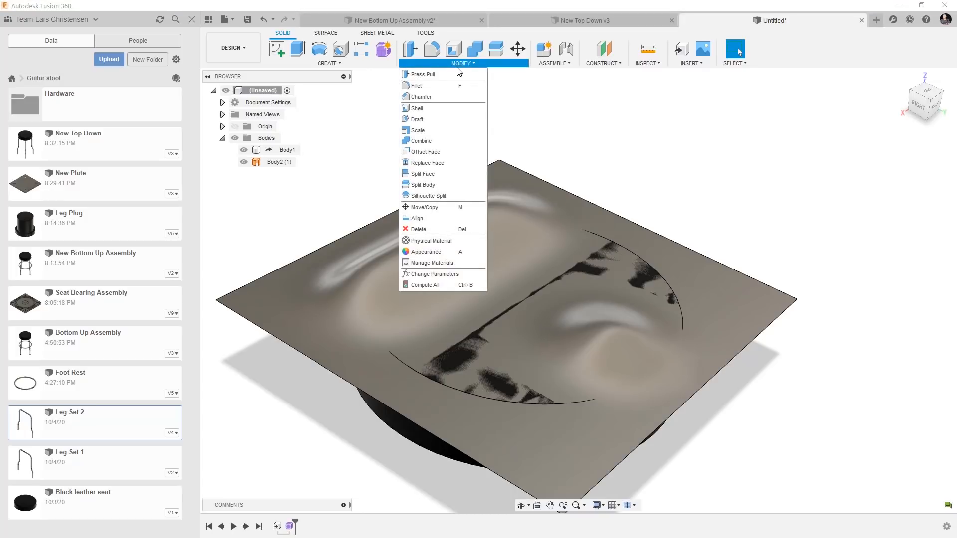
left_click(435, 166)
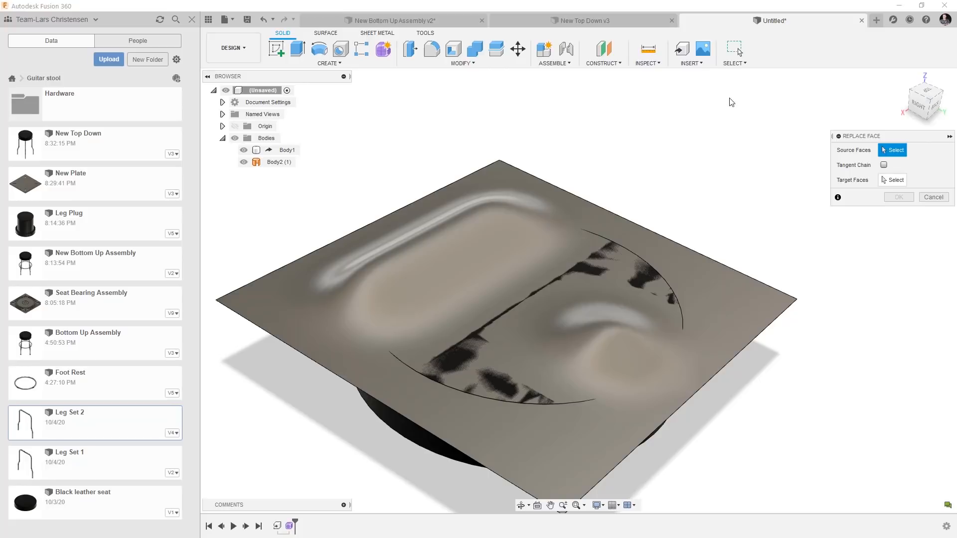
left_click(522, 333)
left_click(892, 180)
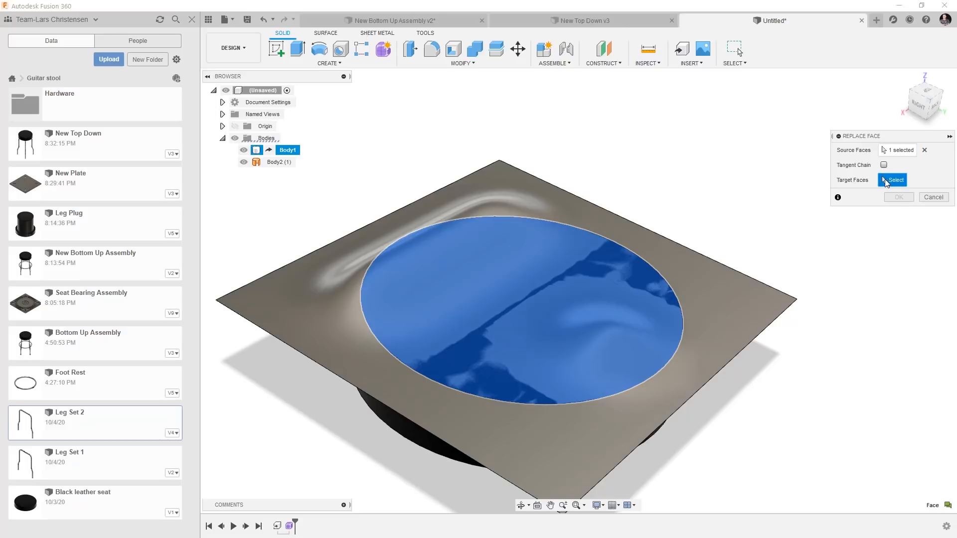
left_click(535, 204)
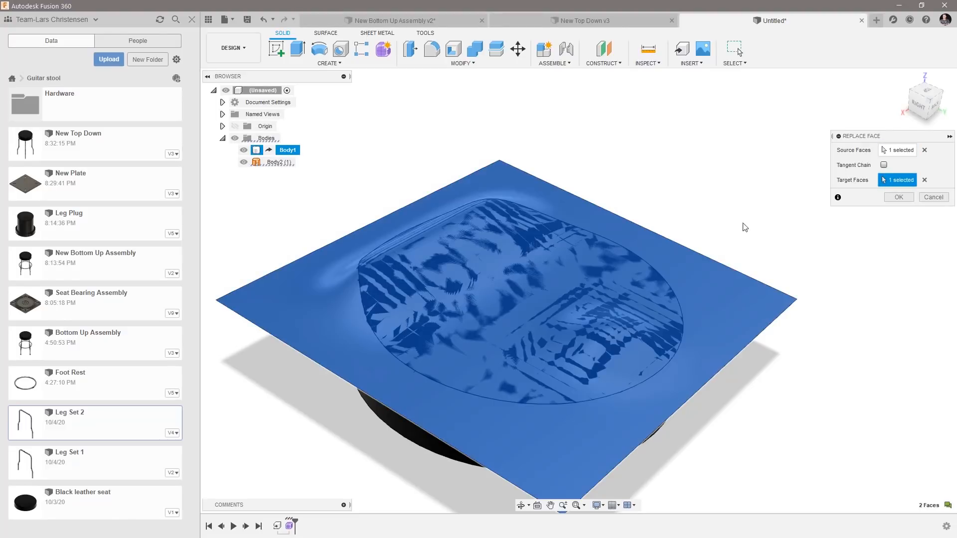
left_click(899, 197)
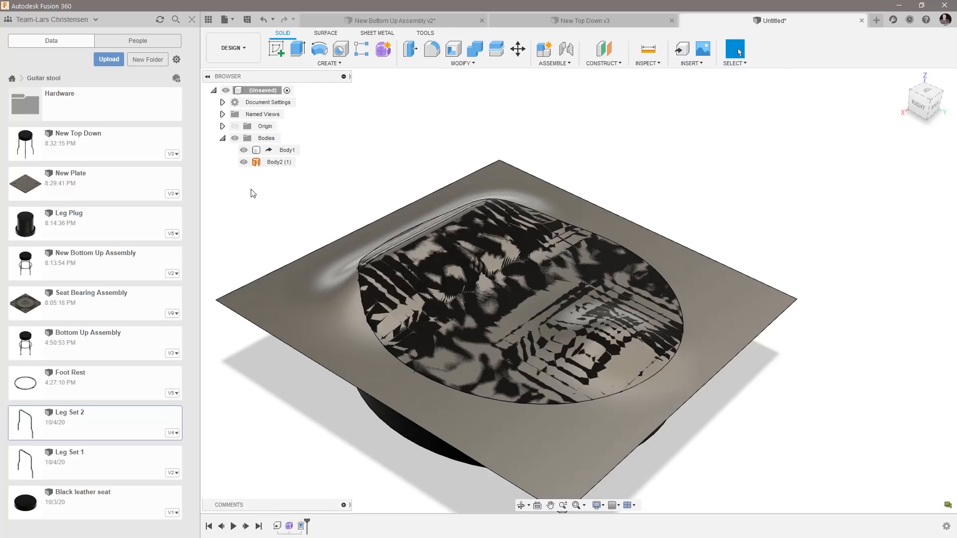
left_click(244, 162)
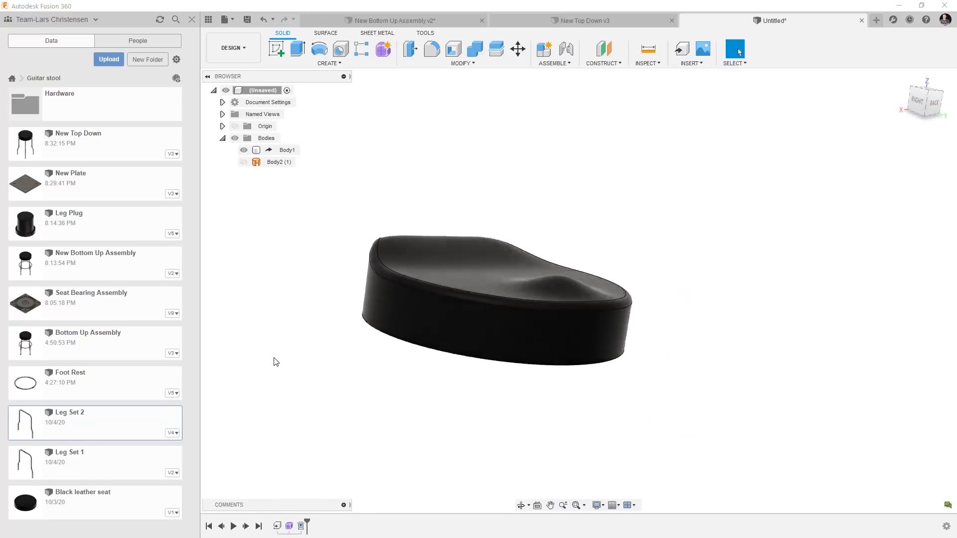
Save the design as New Seat in the Guitar stool project.
left_click(247, 20)
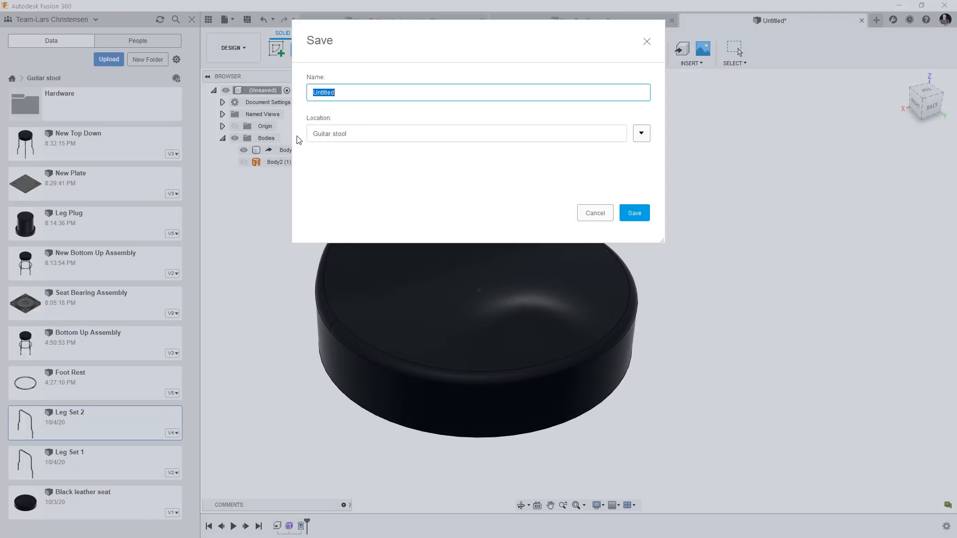
type("New Seat")
left_click(643, 218)
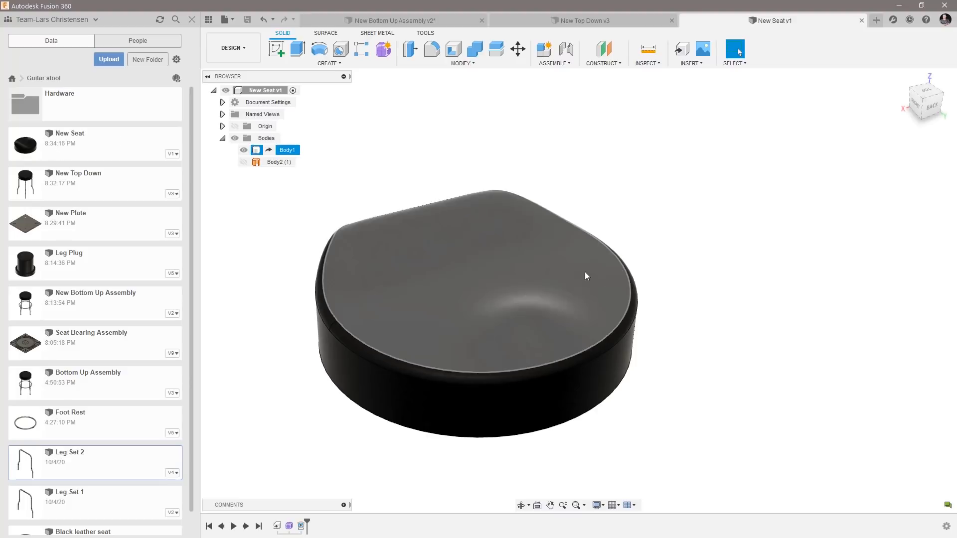
Compare the underside and mounting holes of the New Seat with the original seat in the New Top Down assembly.
middle_click_drag(747, 403, 741, 391, "shift")
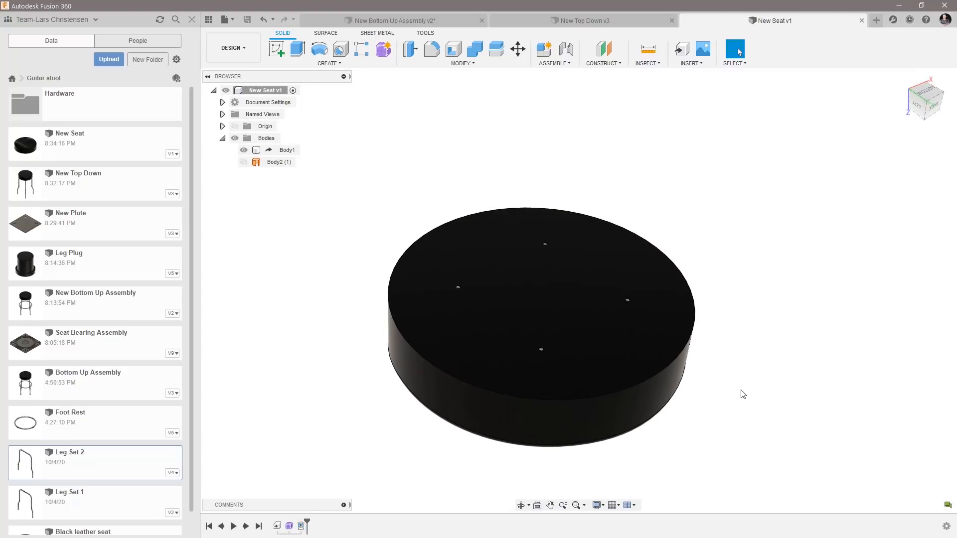
left_click(567, 24)
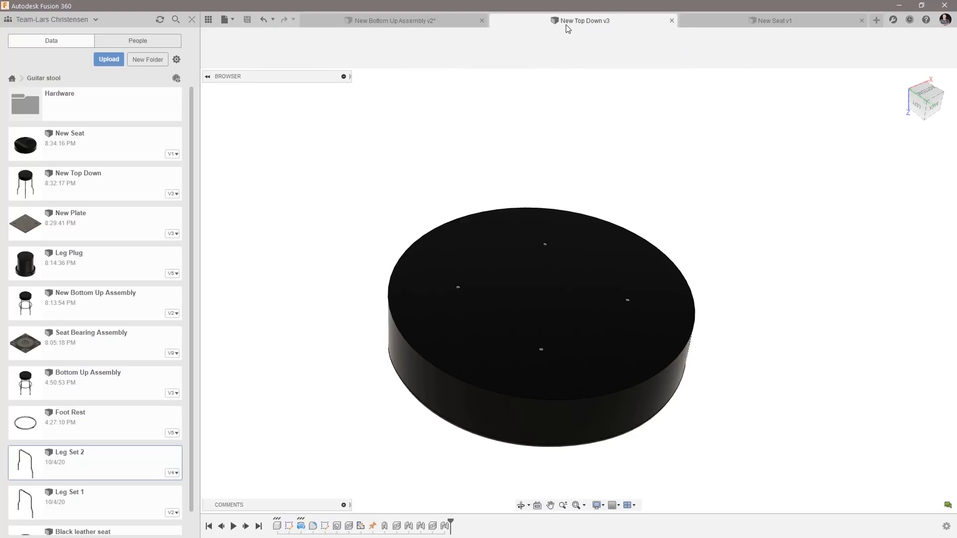
middle_click_drag(544, 294, 567, 313, "shift")
left_click(601, 319)
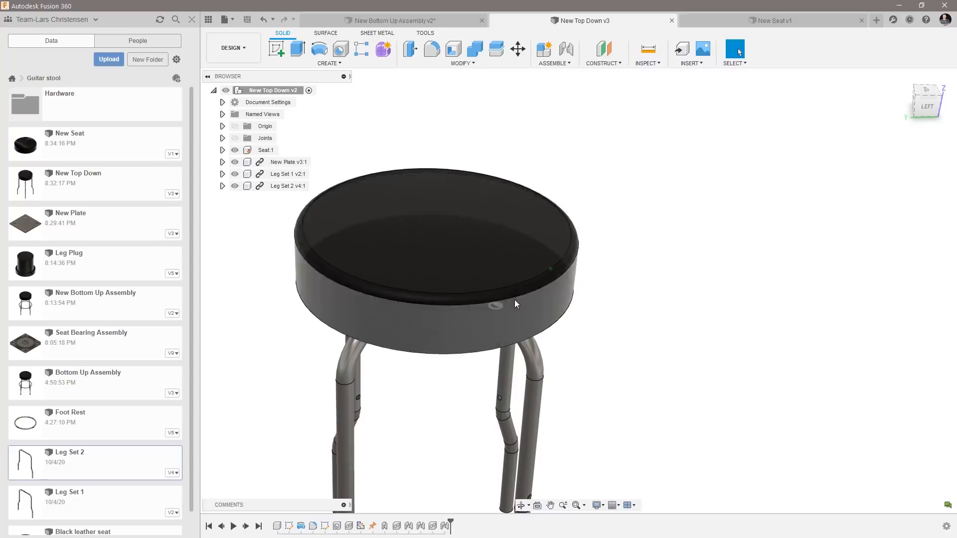
left_click(782, 22)
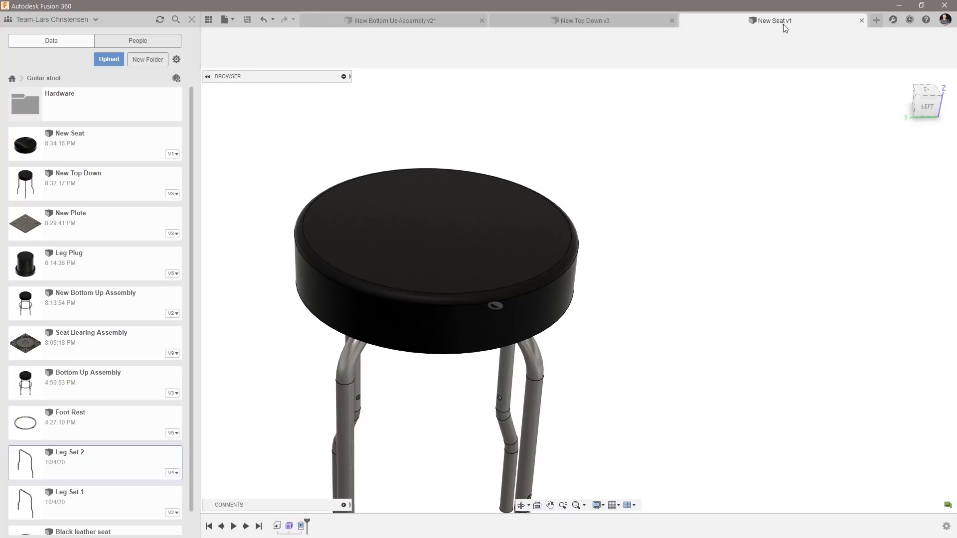
middle_click_drag(697, 368, 681, 351, "shift")
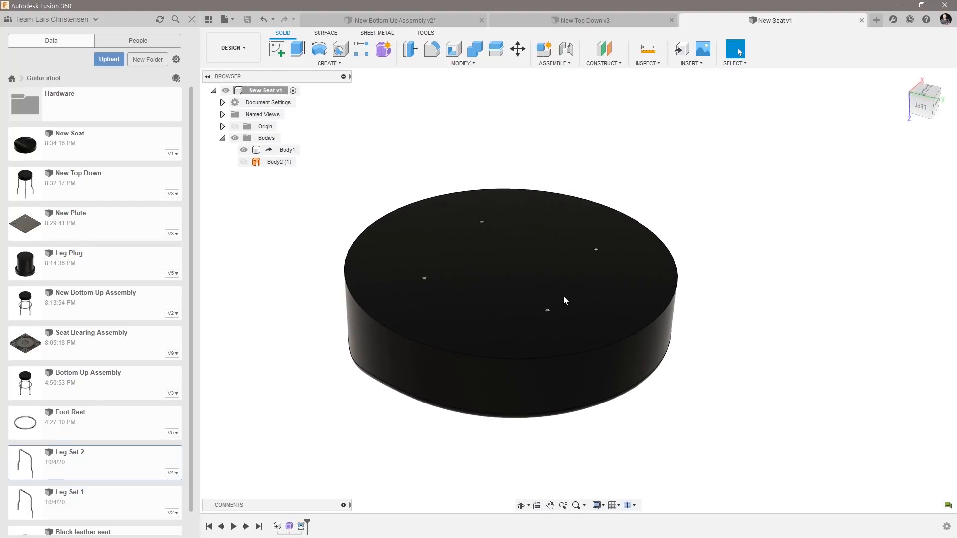
left_click(605, 21)
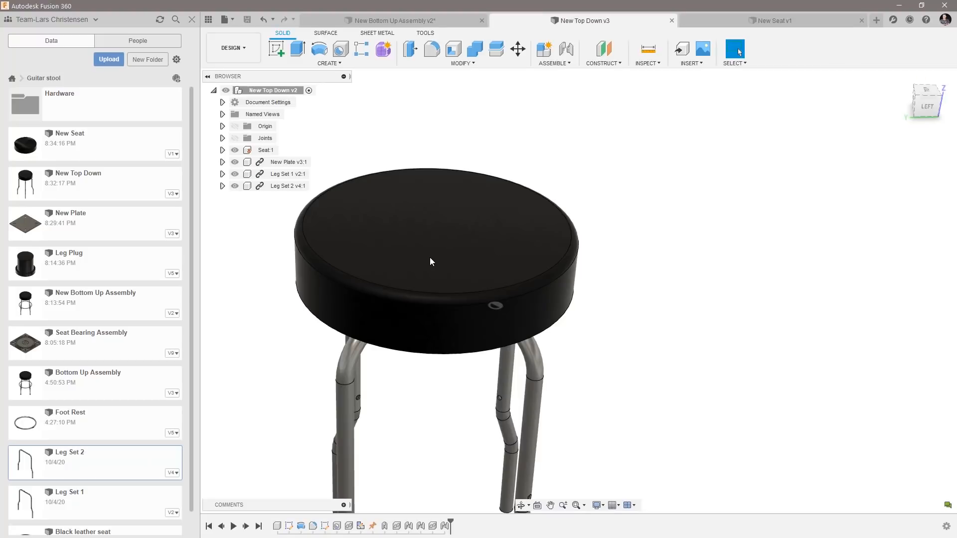
mouse_move(432, 261)
middle_mouse_down("shift")
mouse_move(437, 376)
mouse_move(456, 374)
mouse_move(464, 370)
mouse_move(462, 297)
mouse_move(433, 272)
middle_mouse_up("shift")
middle_click_drag(509, 332, 765, 19, "shift")
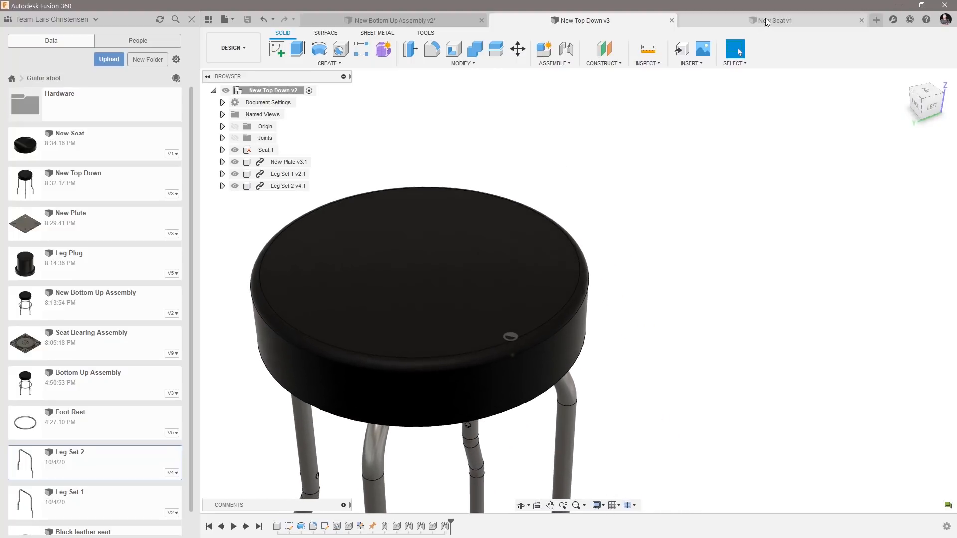
left_click(766, 20)
middle_click_drag(508, 286, 372, 211, "shift")
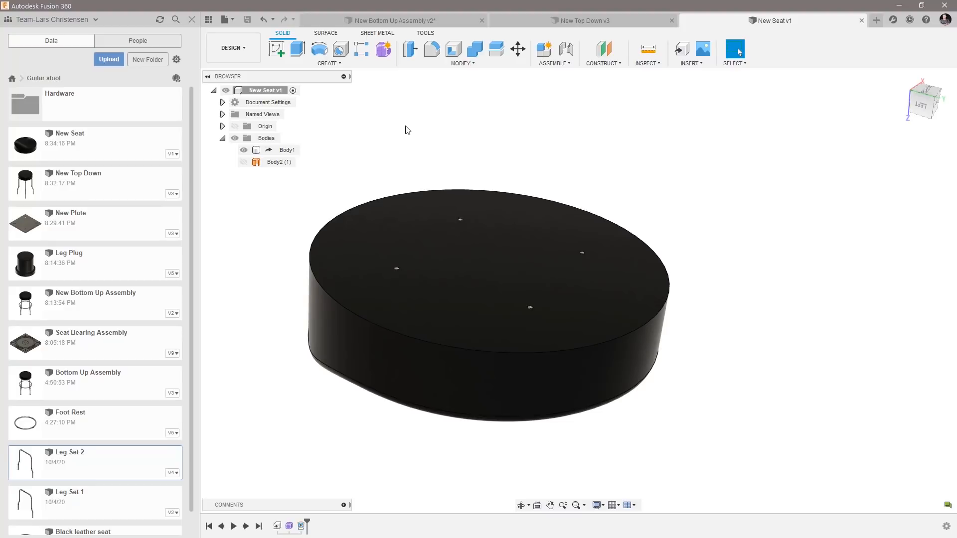
Open the source design of the derived Body1 and activate its Seat component.
right_click(285, 151)
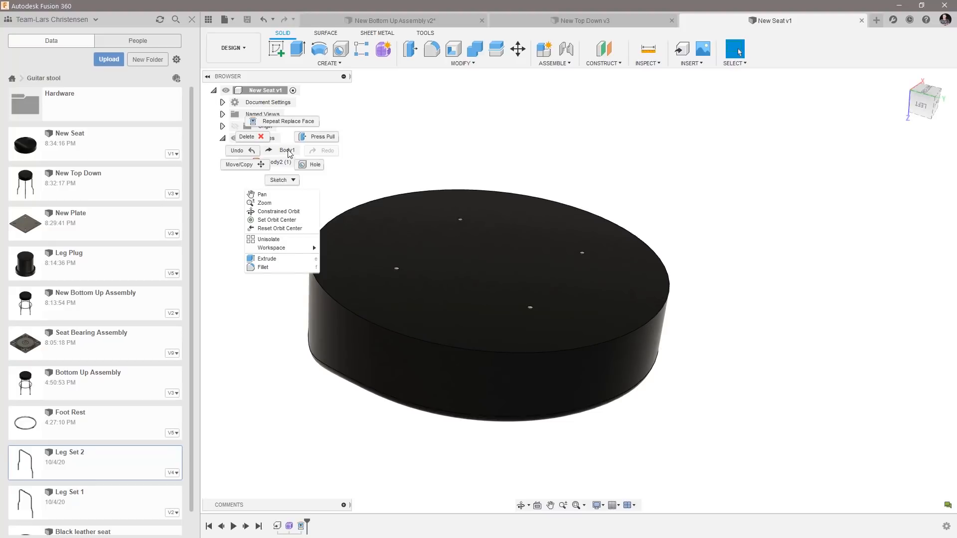
key("Escape")
left_click(285, 151)
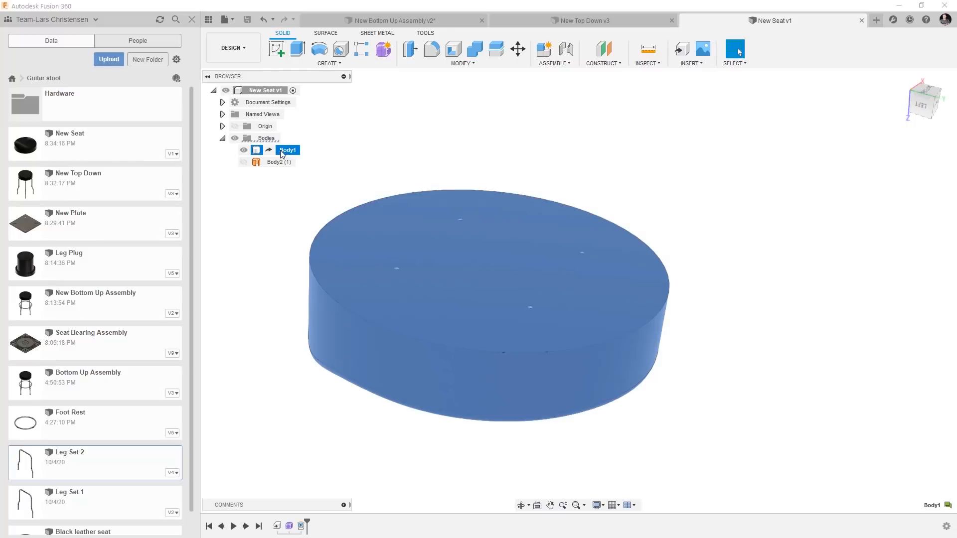
right_click(283, 151)
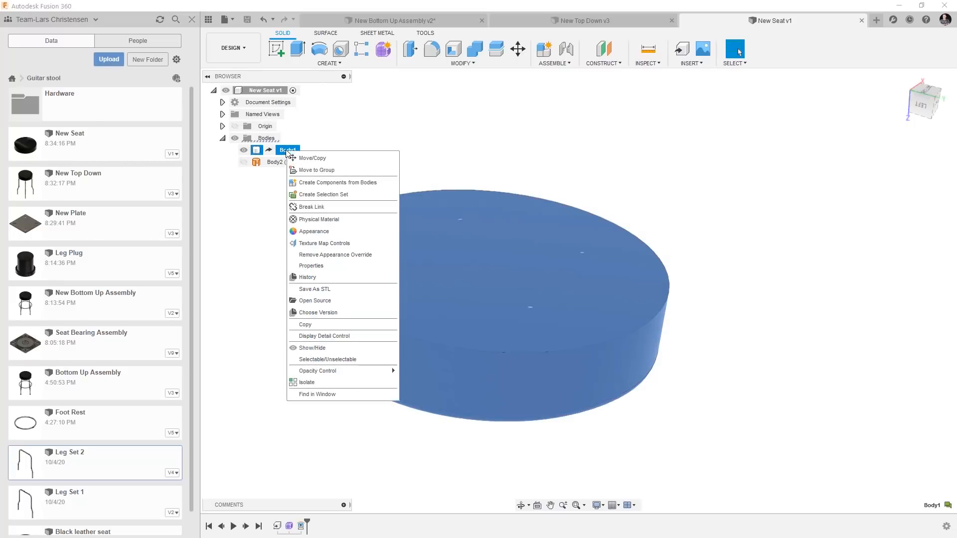
left_click(315, 299)
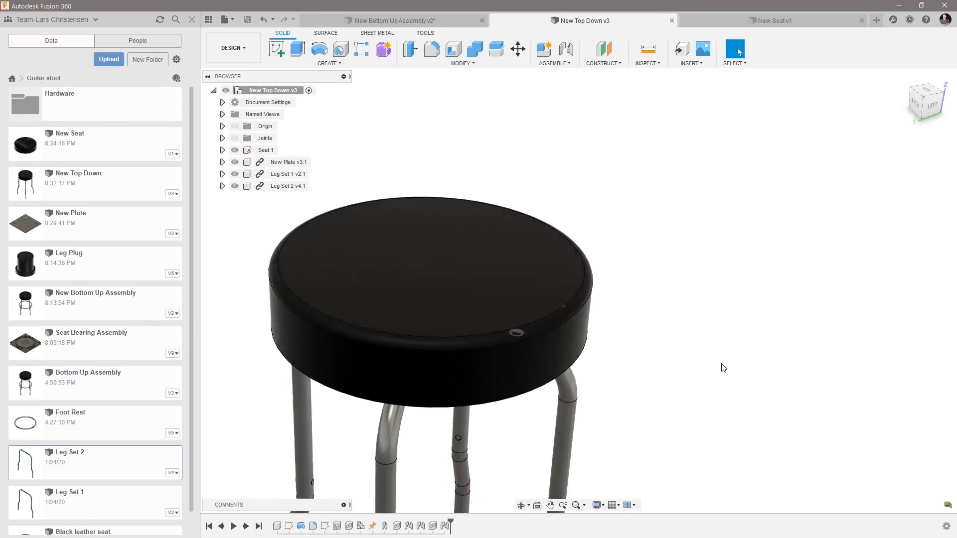
left_click(284, 150)
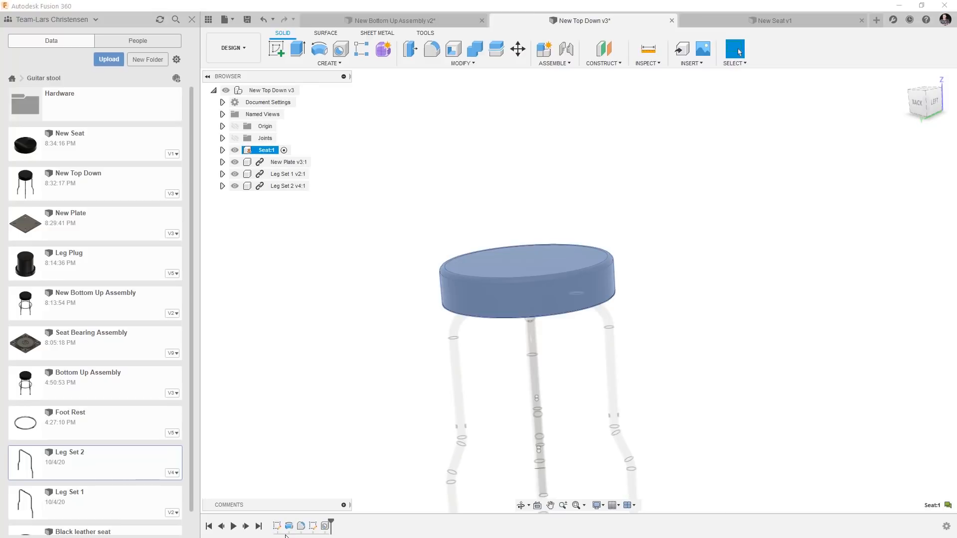
Try to set the horizontal dimension of the hole-layout rectangle in the seat's Sketch2 to 3 and finish the sketch.
right_click(313, 526)
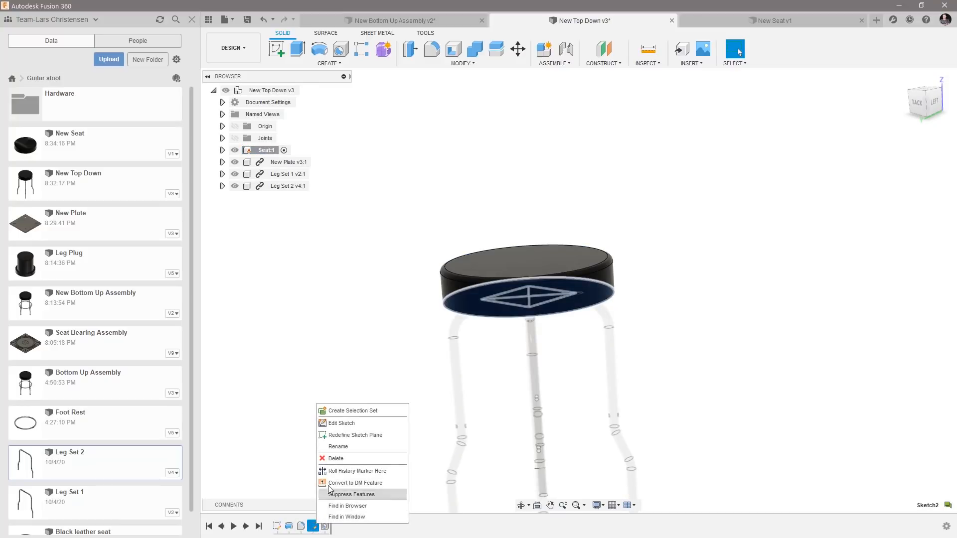
left_click(329, 423)
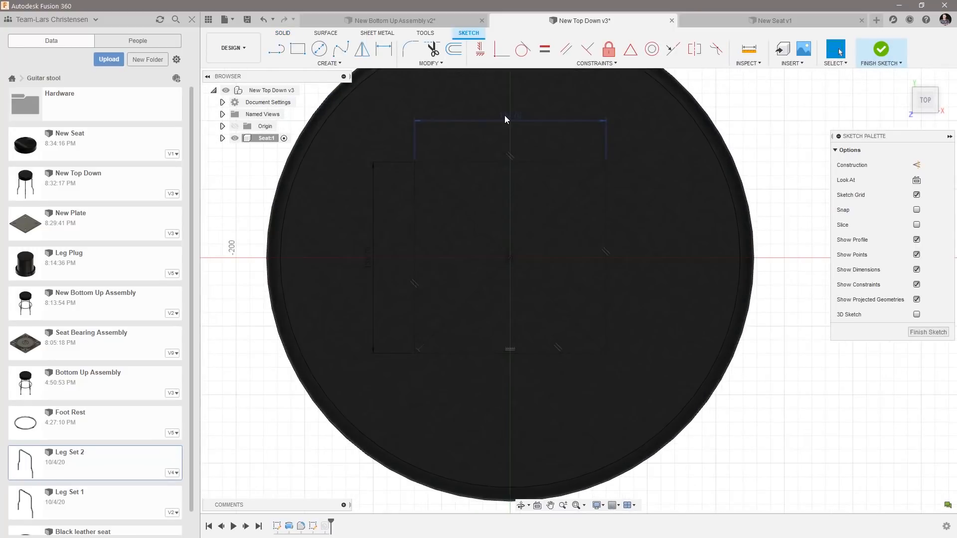
double_click(505, 115)
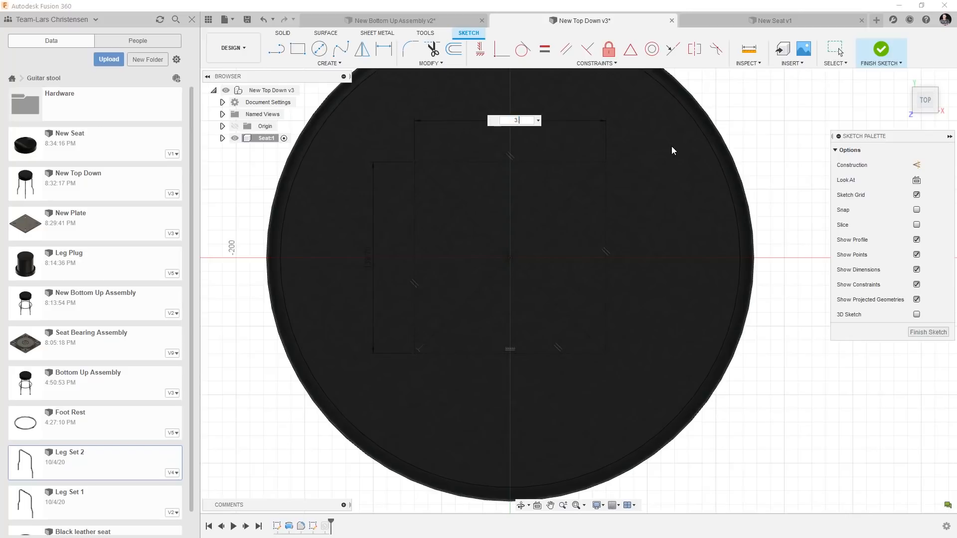
key("Return")
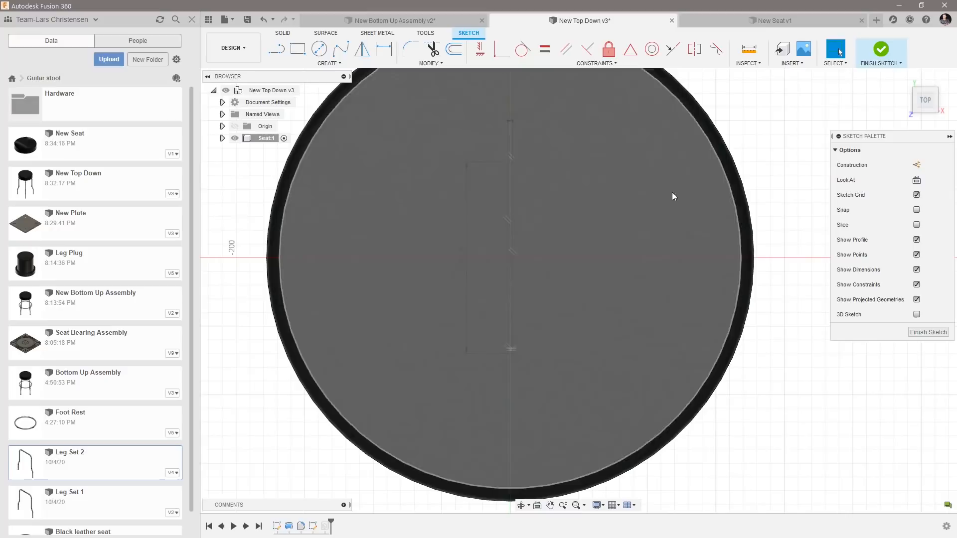
left_click(913, 333)
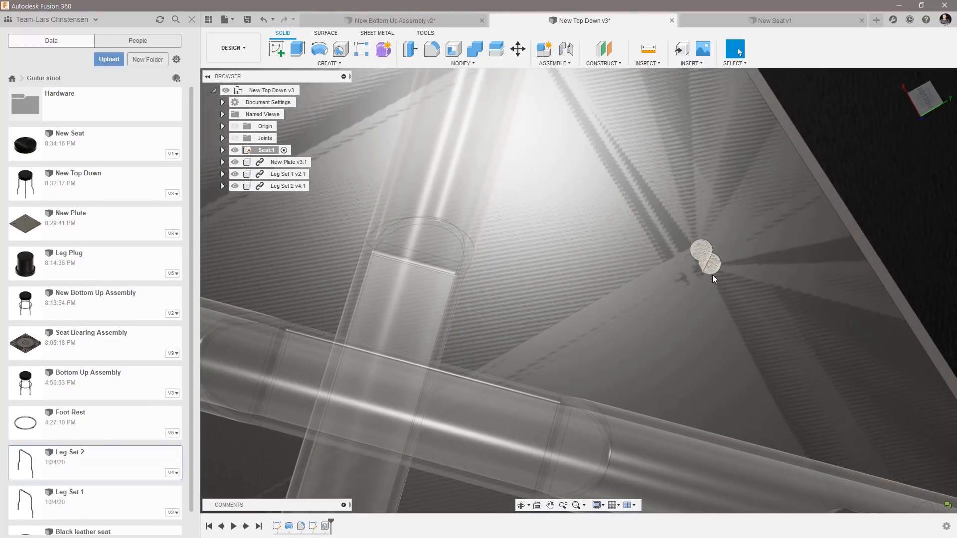
Edit Sketch2 again, correct the collapsed hole-layout rectangle's horizontal dimension with a value in inches, and finish the sketch.
scroll(698, 276, "down", 8)
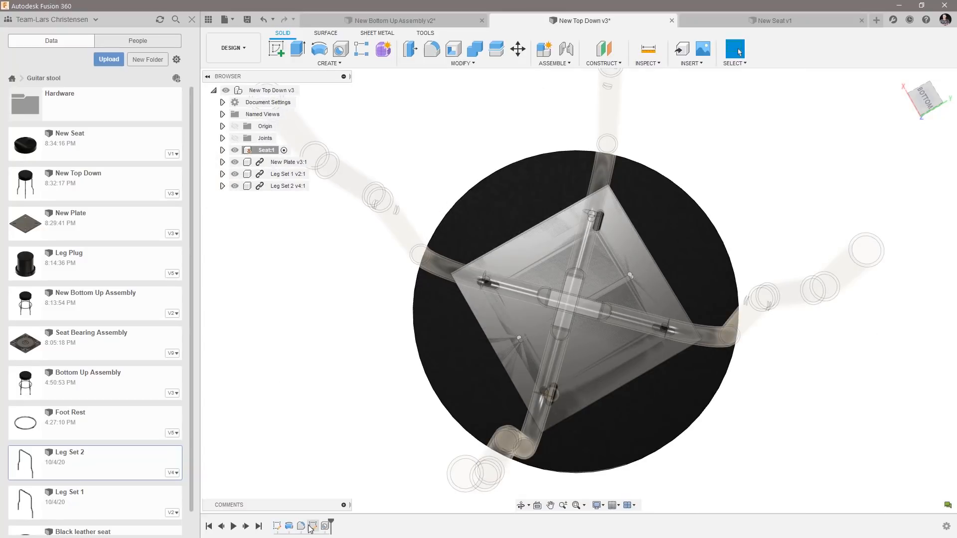
right_click(313, 527)
left_click(336, 424)
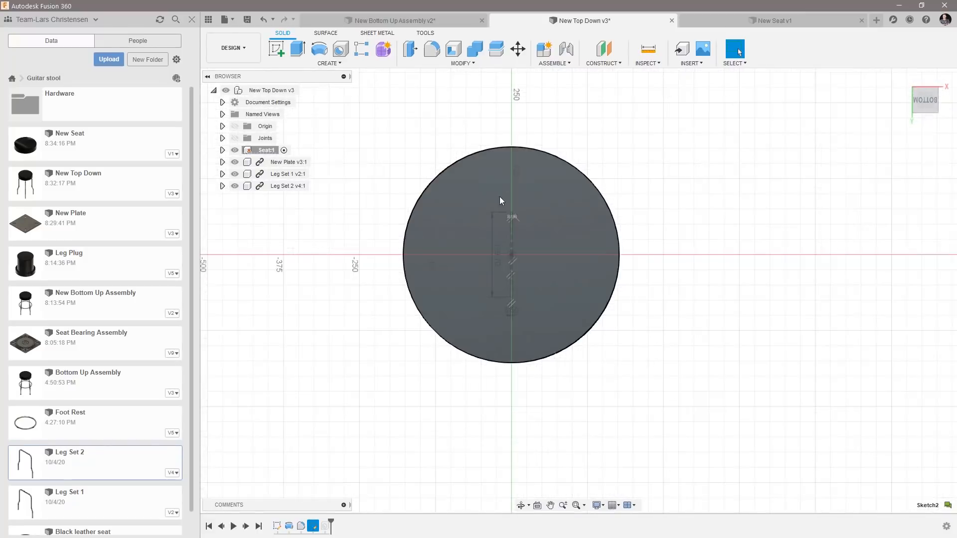
scroll(516, 224, "up", 3)
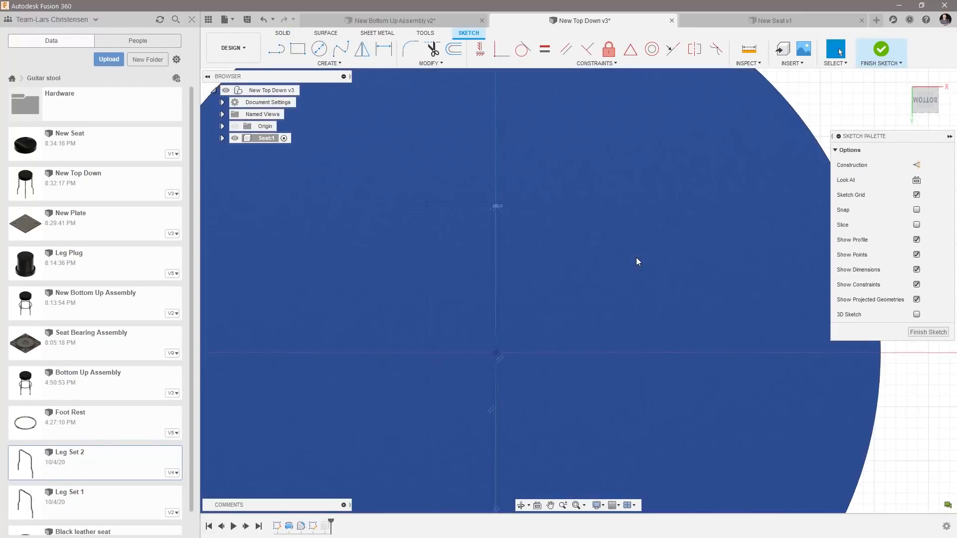
middle_click_drag(636, 257, 684, 355, "shift")
scroll(685, 354, "up", 5)
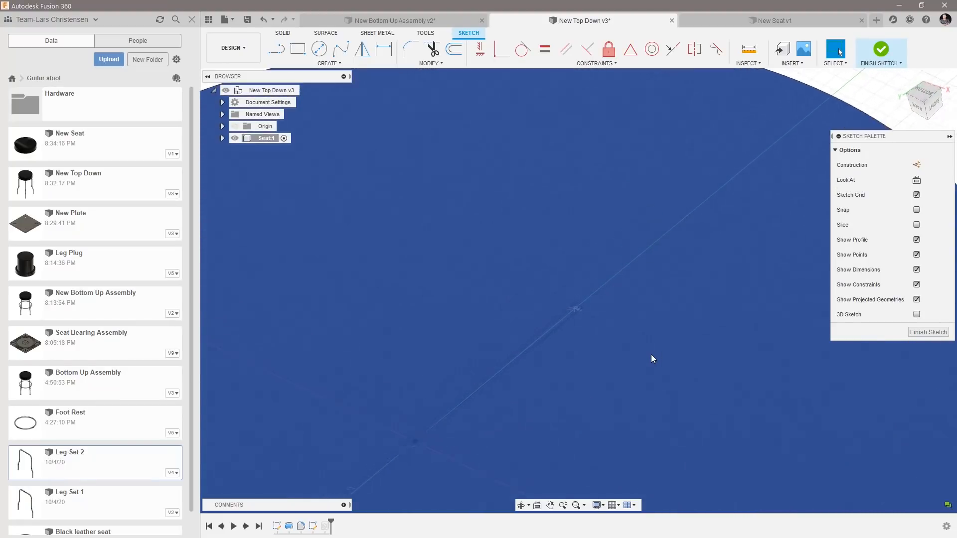
middle_click_drag(638, 357, 457, 314, "shift")
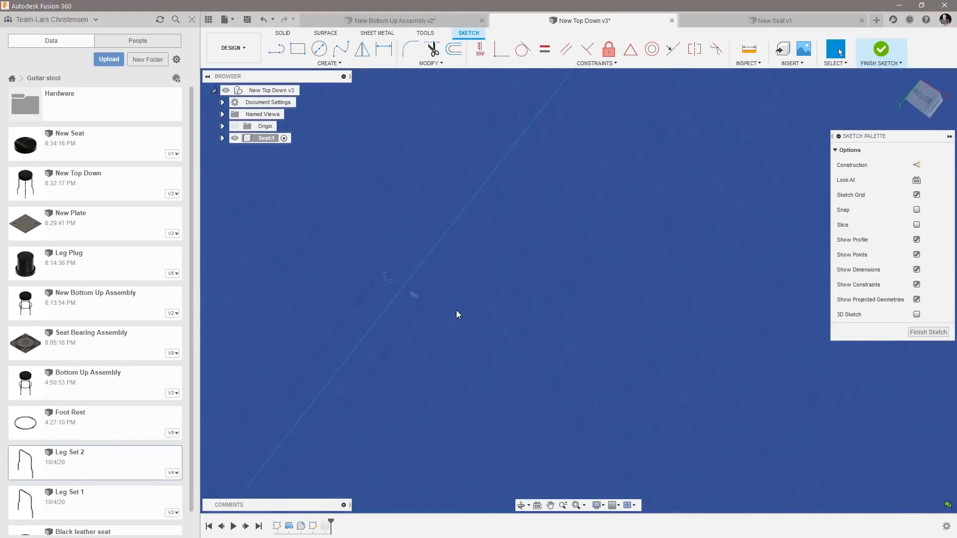
mouse_move(388, 320)
middle_mouse_down("shift")
mouse_move(460, 265)
mouse_move(530, 367)
mouse_move(462, 400)
middle_mouse_up("shift")
scroll(410, 496, "down", 3)
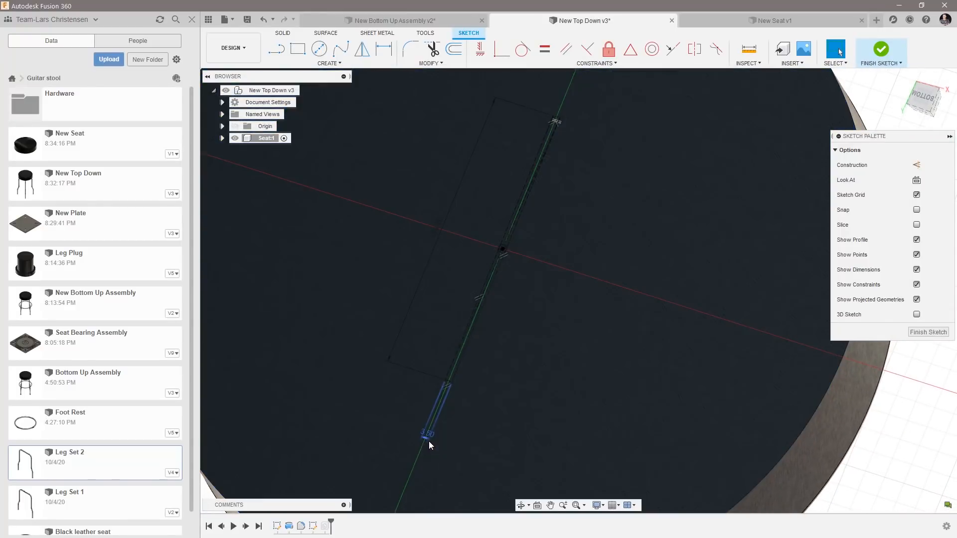
double_click(428, 442)
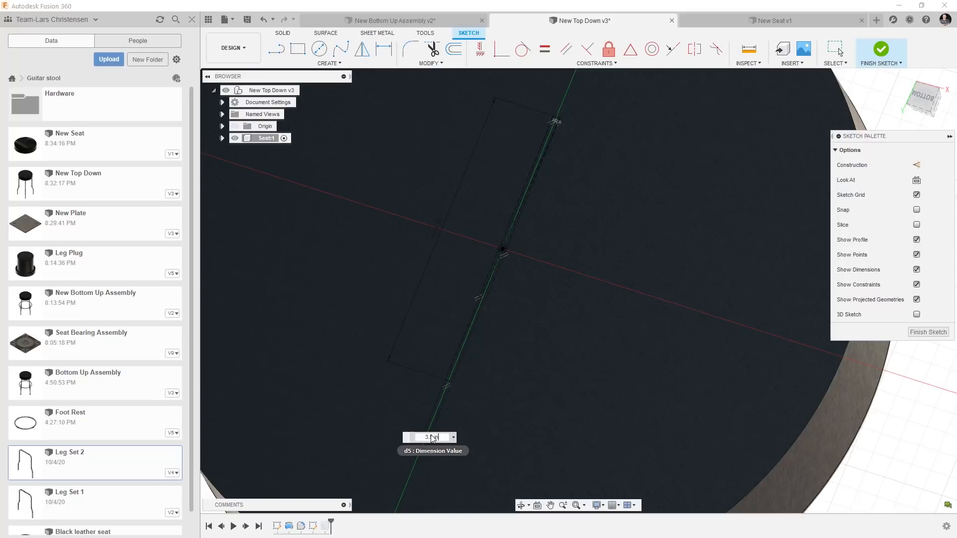
key("Return")
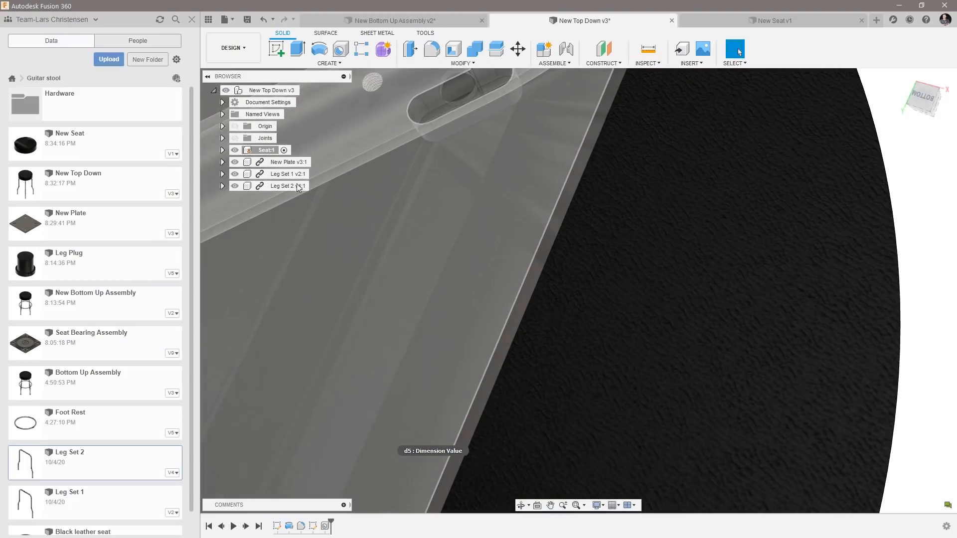
Inspect the assembly after the hole-layout edit and return to the New Seat design.
scroll(382, 165, "down", 5)
middle_click_drag(579, 324, 526, 219, "shift")
left_click(798, 20)
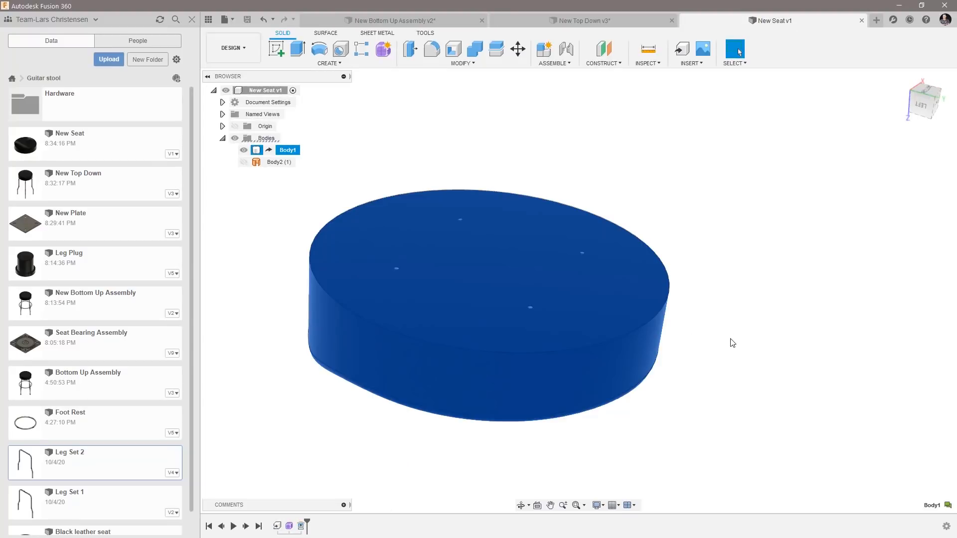
Save the New Top Down design with the version description "Moved Taped Holes".
left_click(586, 21)
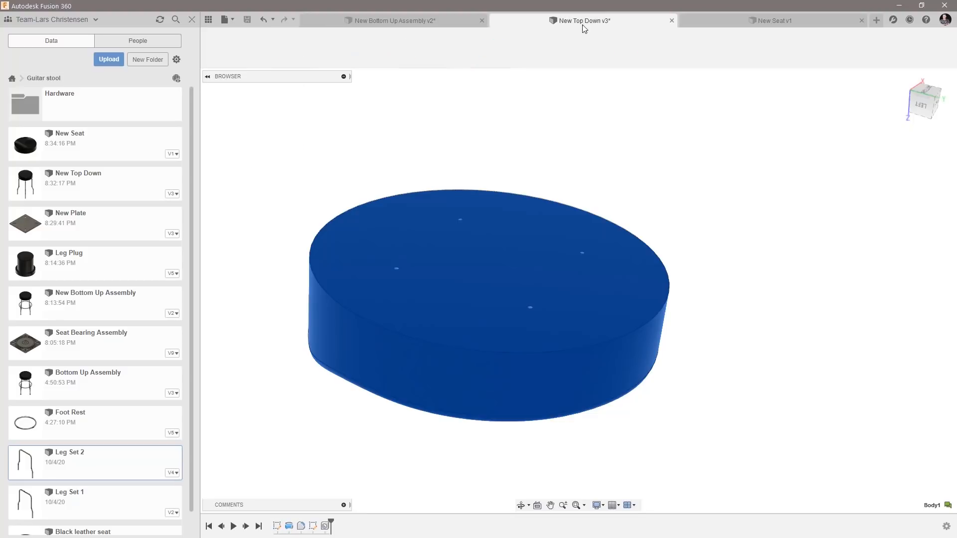
left_click(251, 18)
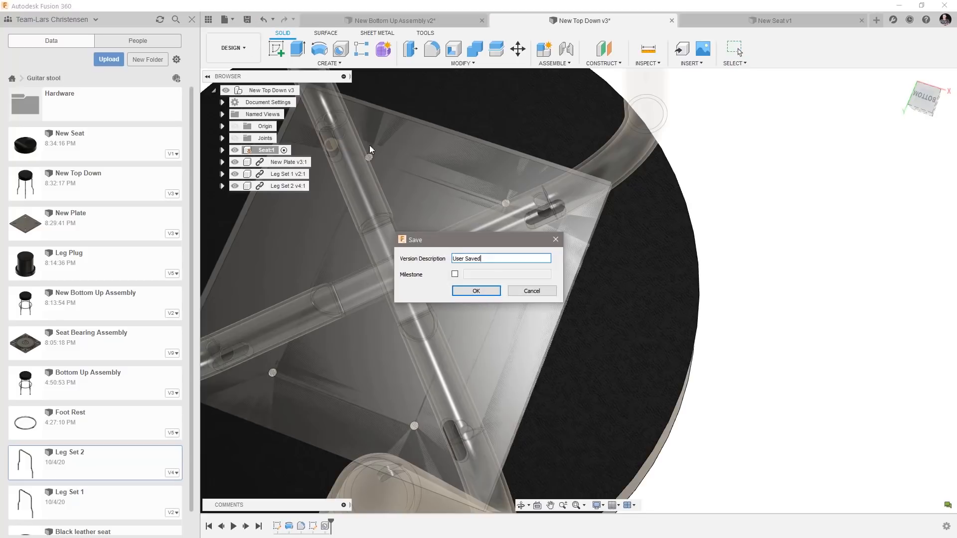
type("Moved Taped Holes")
left_click(460, 293)
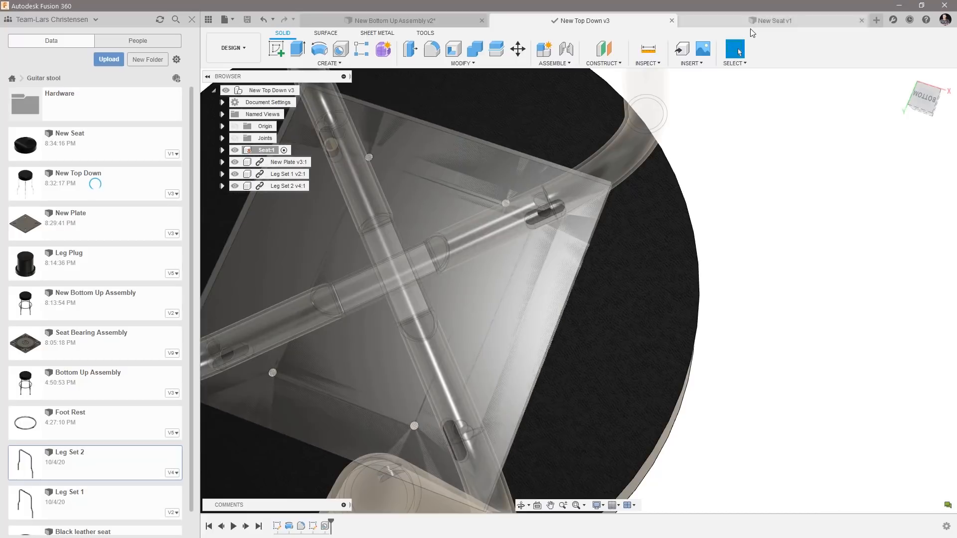
Return to the New Seat design, update its derived feature from New Top Down, and check the mounting holes on the seat's underside.
left_click(762, 21)
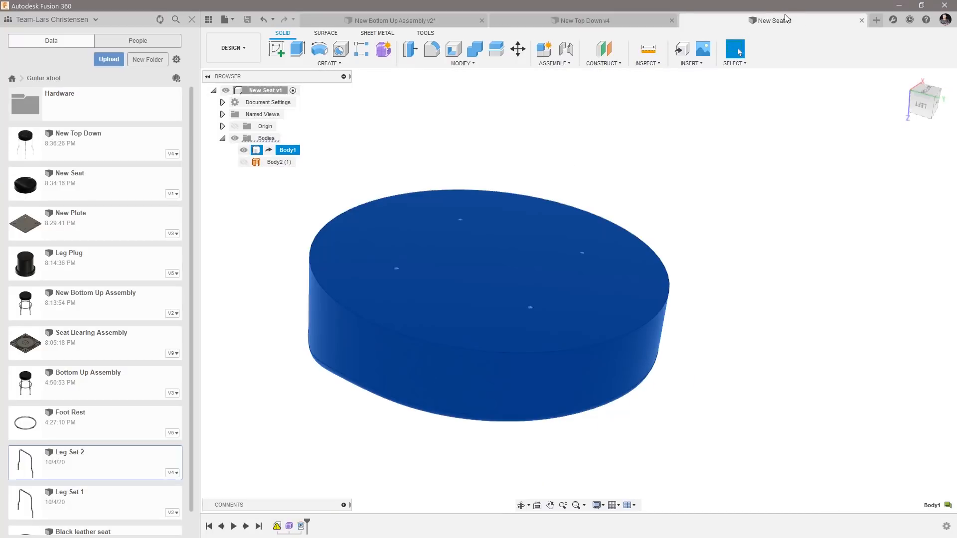
left_click(483, 131)
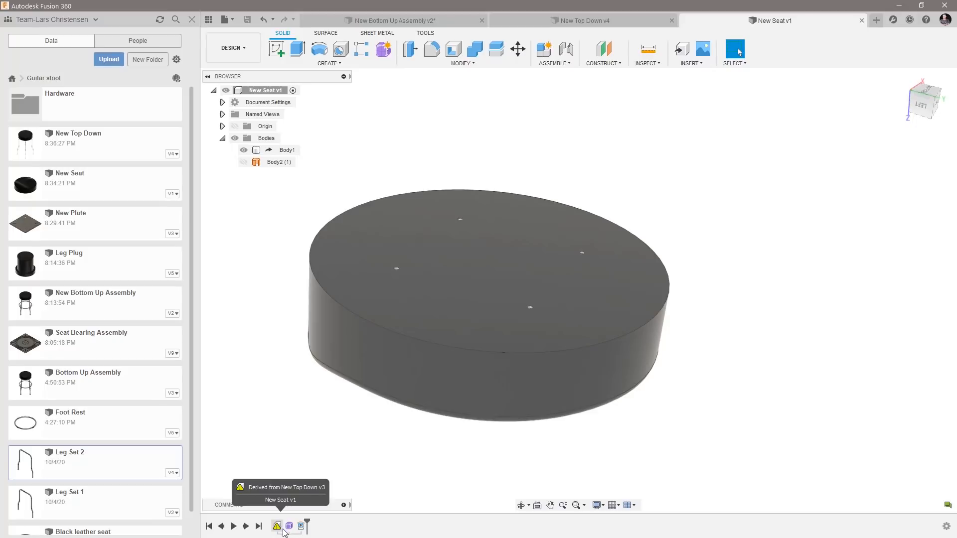
right_click(278, 526)
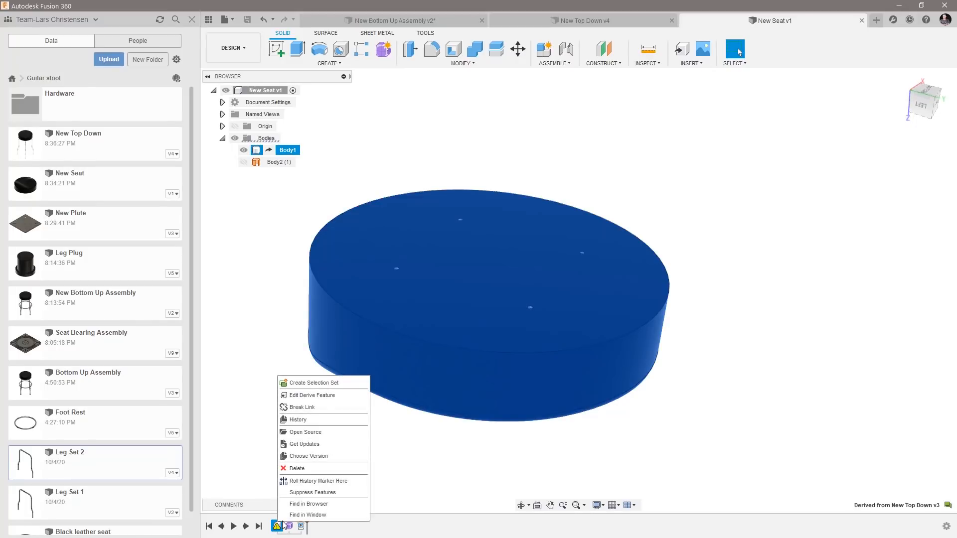
left_click(303, 444)
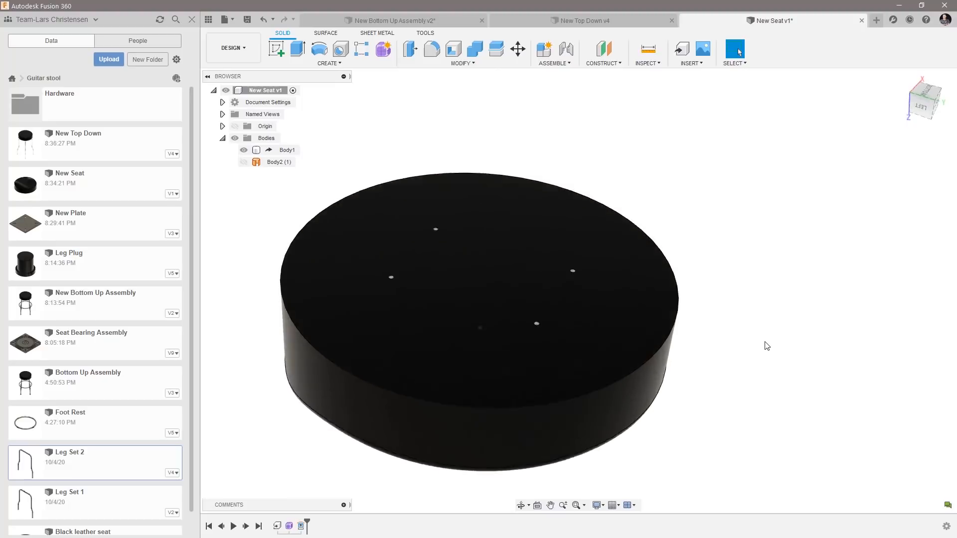
middle_click_drag(543, 373, 449, 389, "shift")
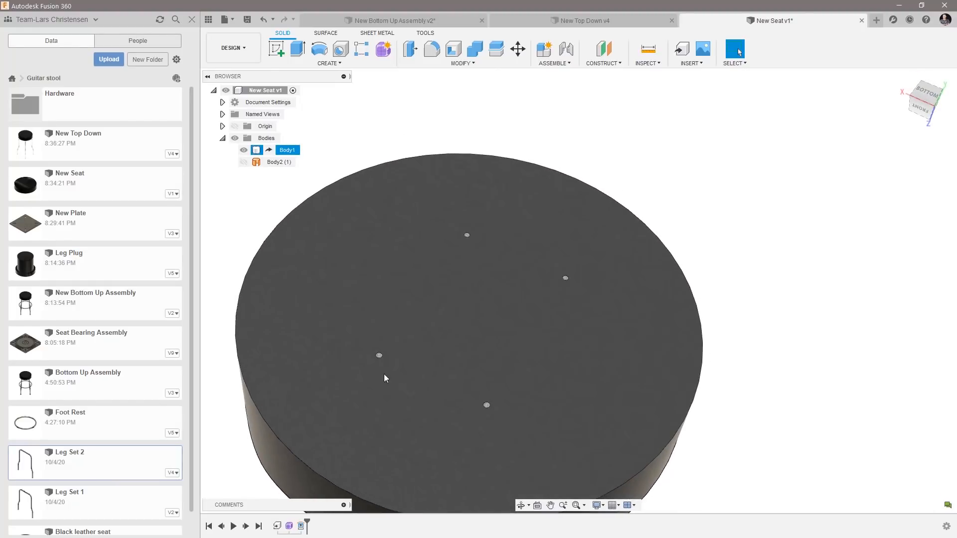
middle_click_drag(503, 399, 483, 402, "shift")
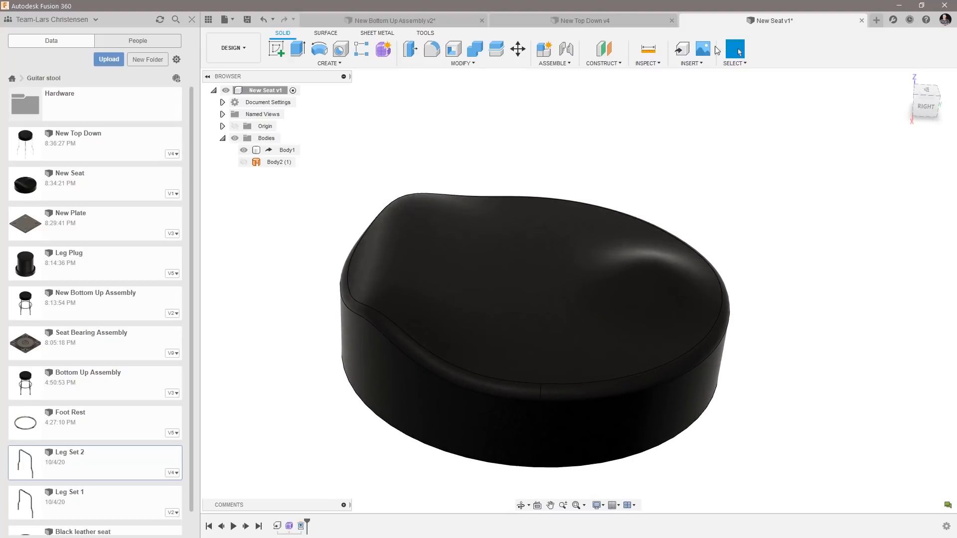
Open the source design of the derived Body1 and examine the whole stool from below.
right_click(291, 151)
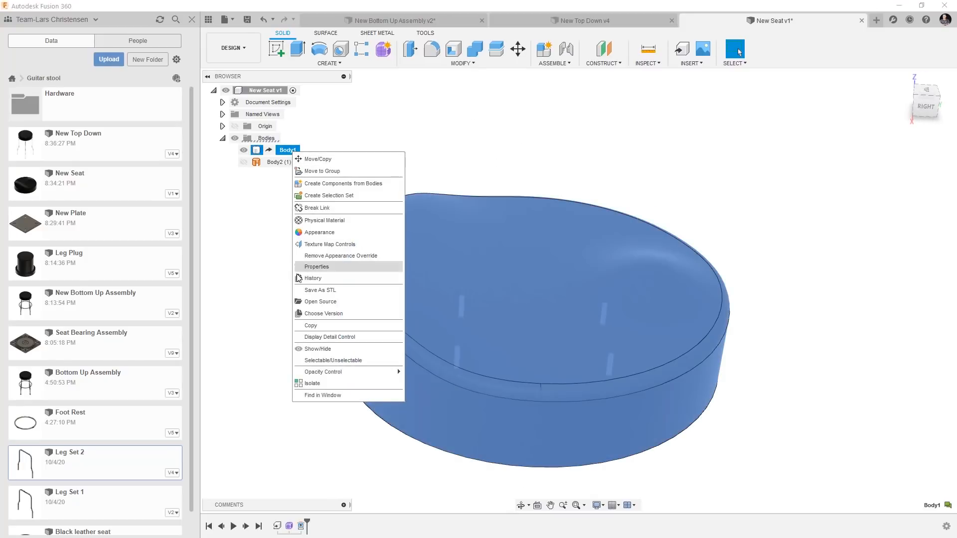
left_click(334, 303)
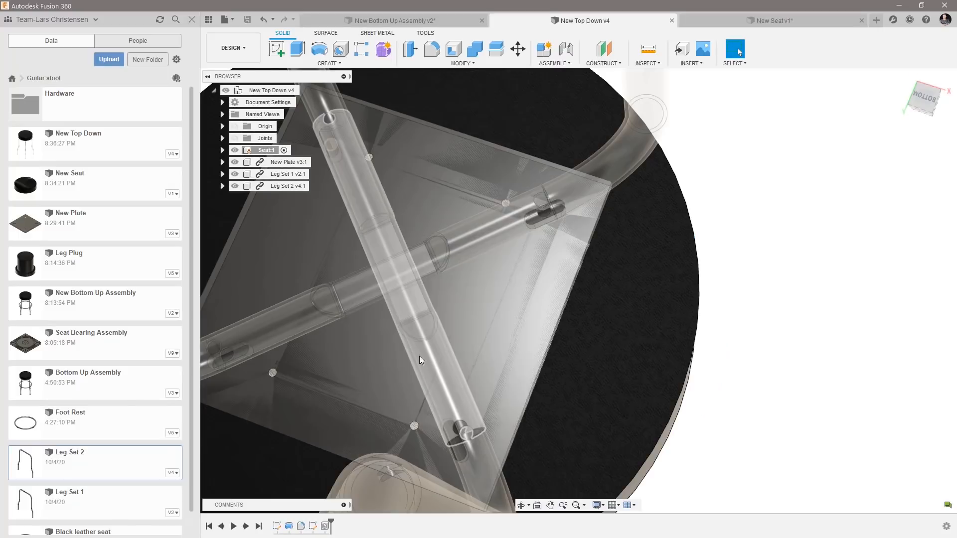
scroll(458, 331, "down", 3)
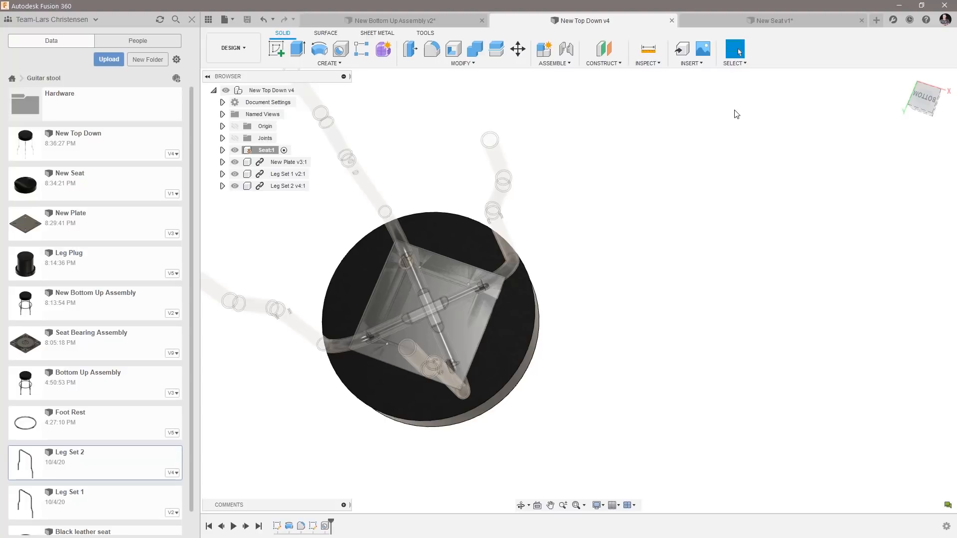
scroll(89, 415, "down", 1)
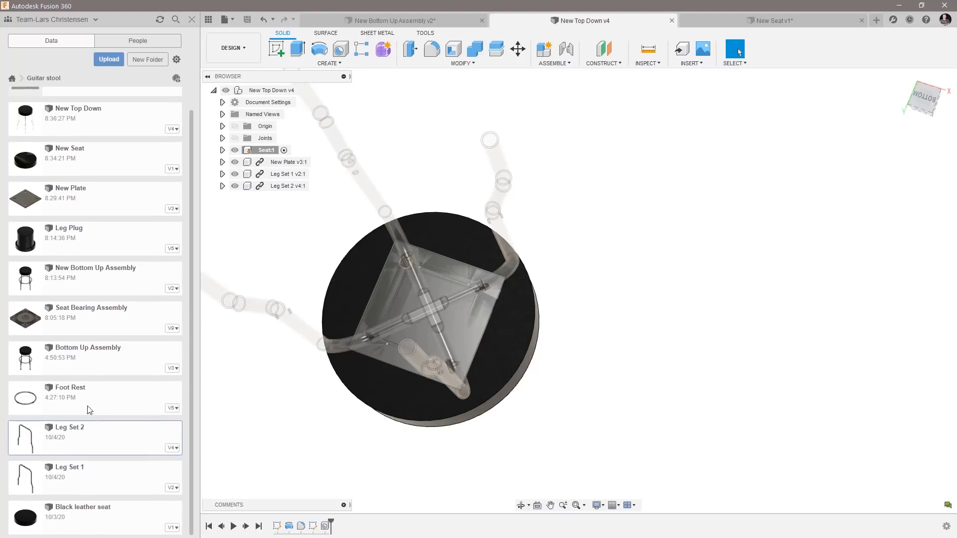
Review the New Bottom Up Assembly, the contents of the Hardware folder, and the stool in New Top Down.
left_click(397, 21)
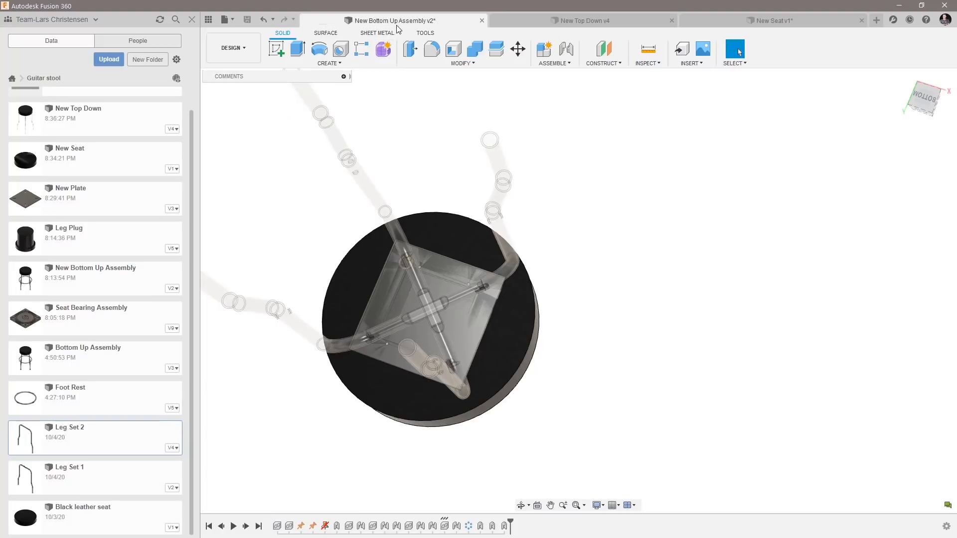
scroll(588, 242, "down", 6)
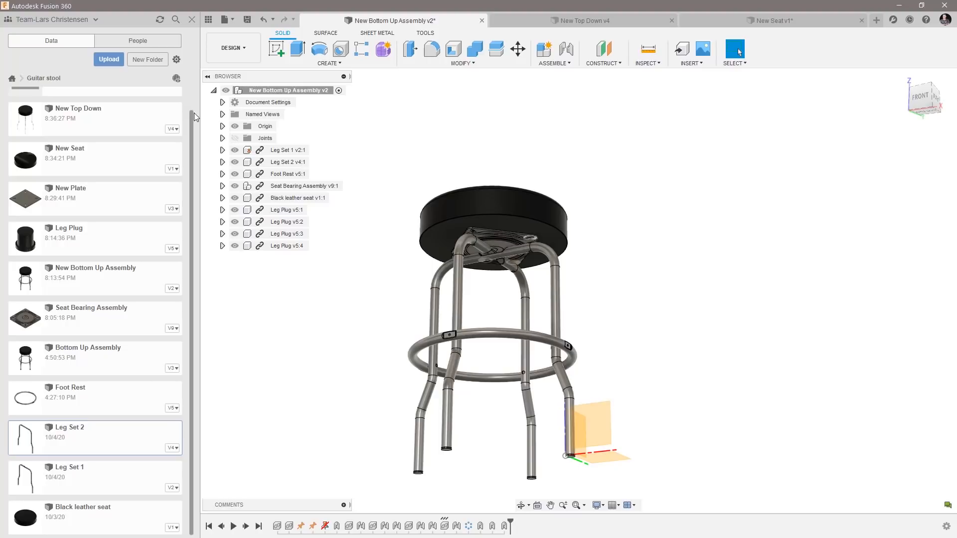
left_click_drag(191, 129, 192, 102)
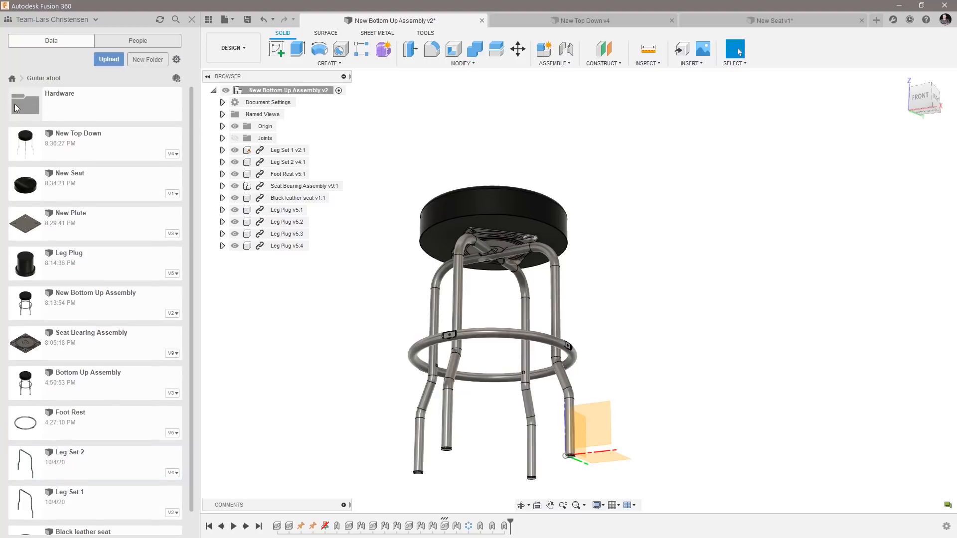
double_click(17, 105)
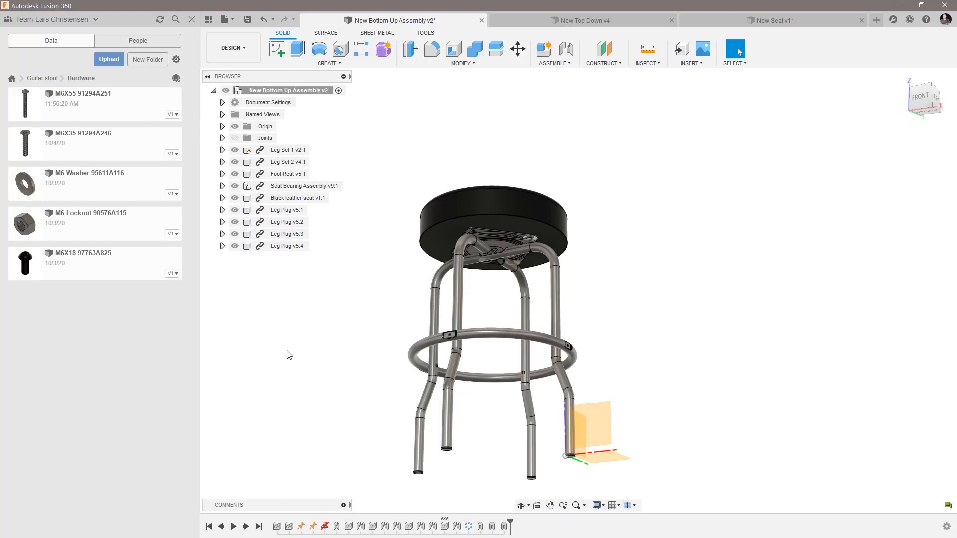
left_click(39, 78)
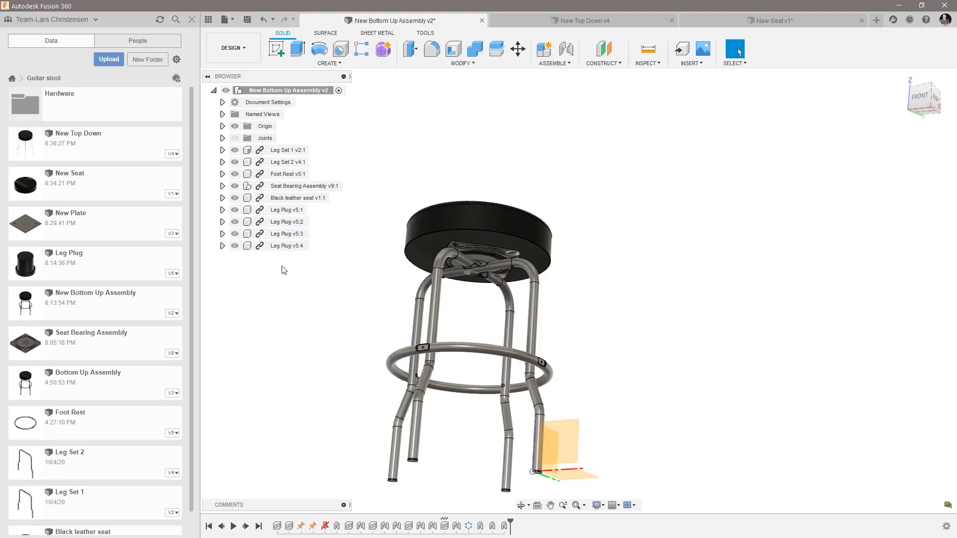
left_click(585, 20)
middle_click_drag(235, 205, 348, 247, "shift")
scroll(349, 250, "up", 5)
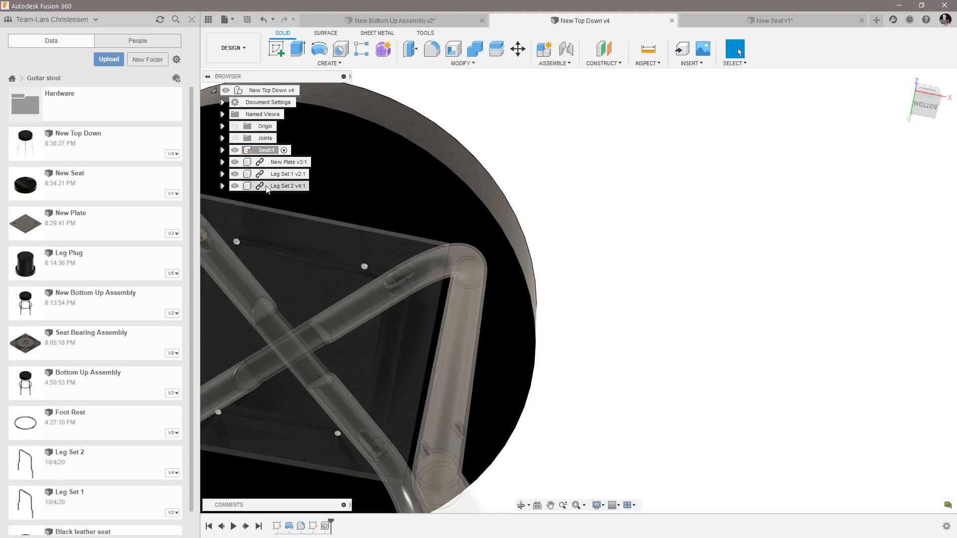
scroll(271, 208, "down", 8)
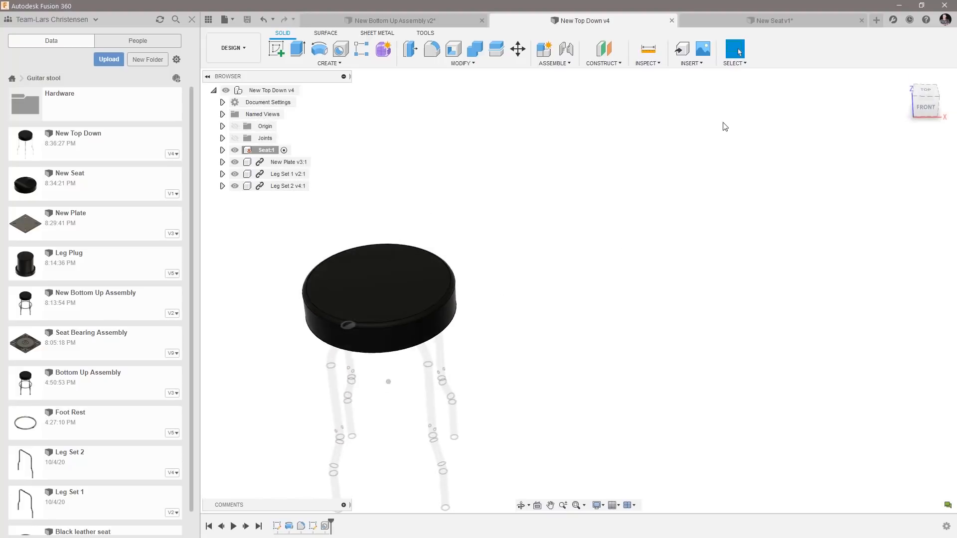
Create a new empty design and compare it with the contents of the Seat component in New Top Down.
left_click(876, 20)
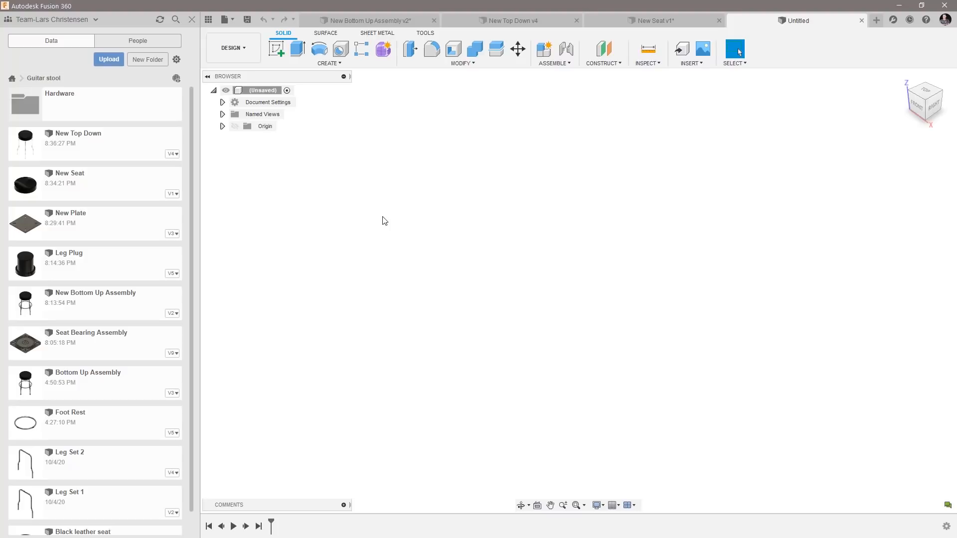
left_click(521, 21)
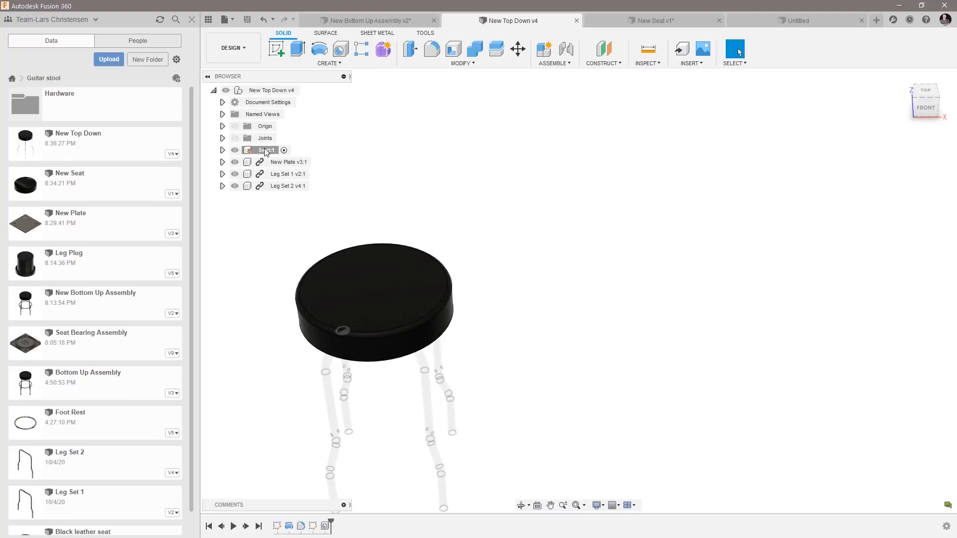
left_click(222, 150)
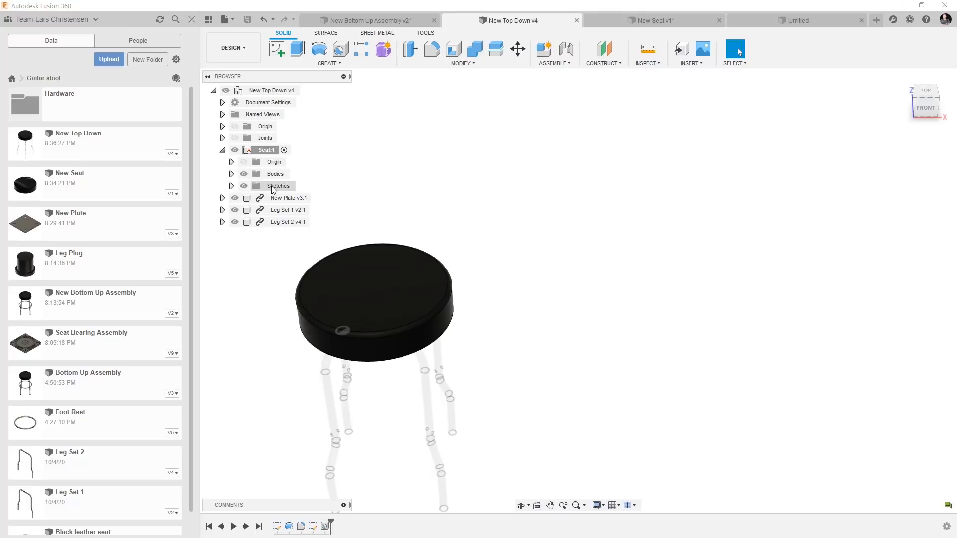
left_click(222, 150)
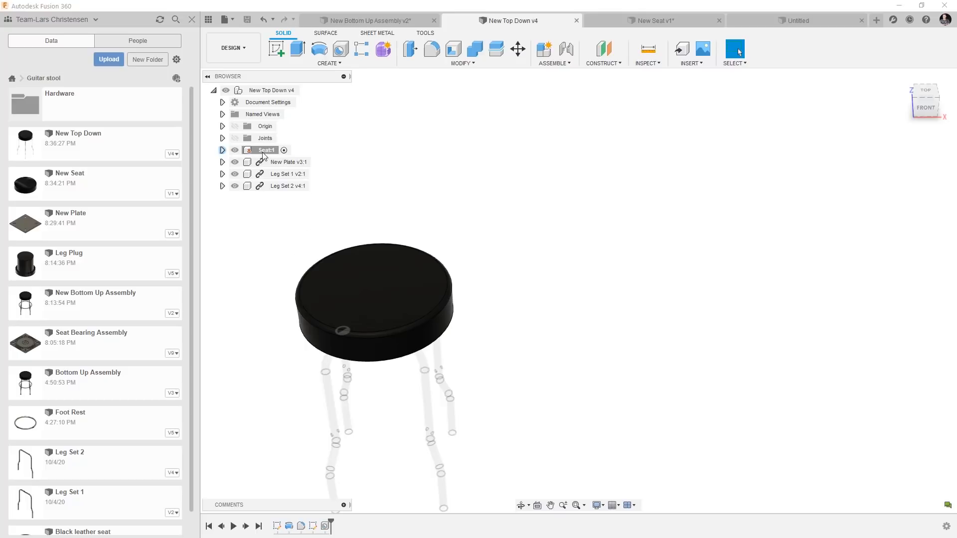
left_click(808, 20)
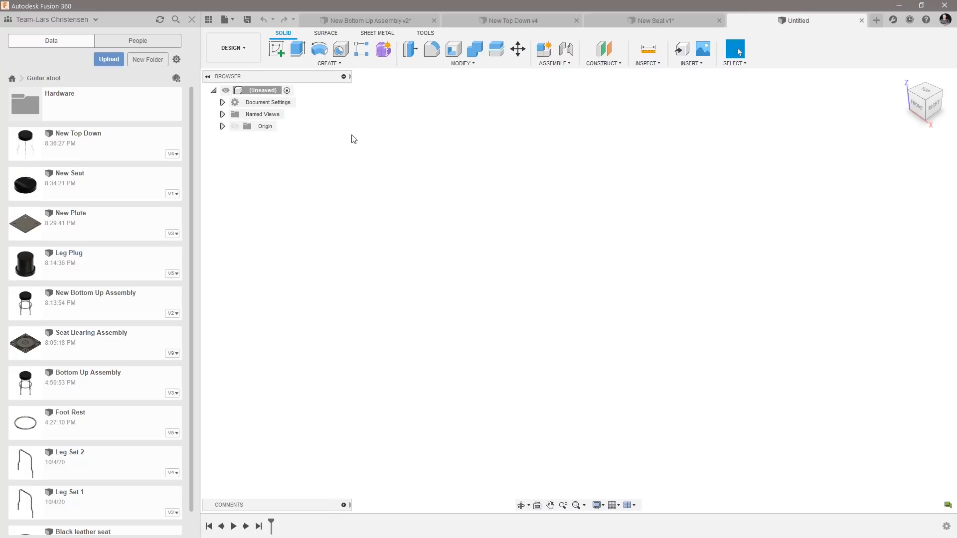
Sketch a two-point rectangle on the front plane of the new design, starting at the origin, 3 in high and 7 in wide.
left_click(278, 53)
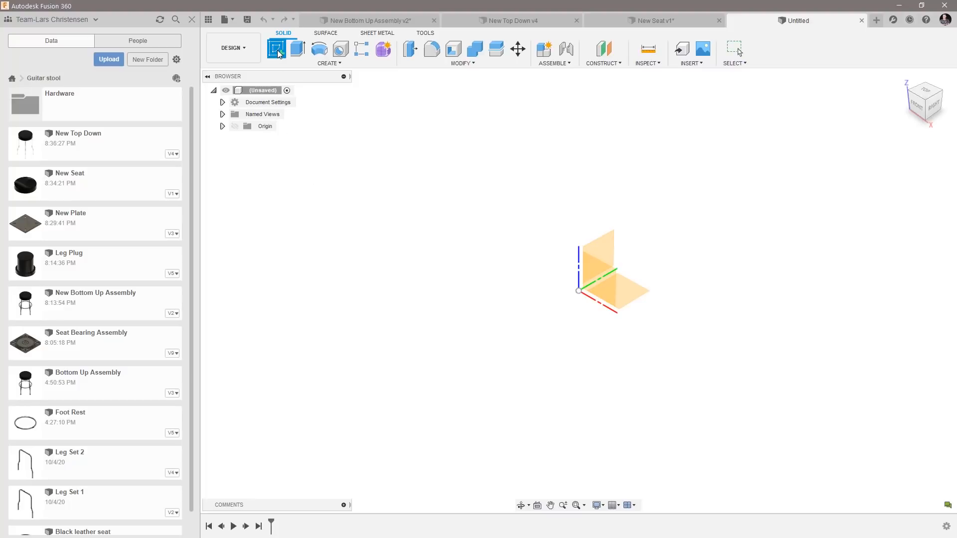
left_click(602, 285)
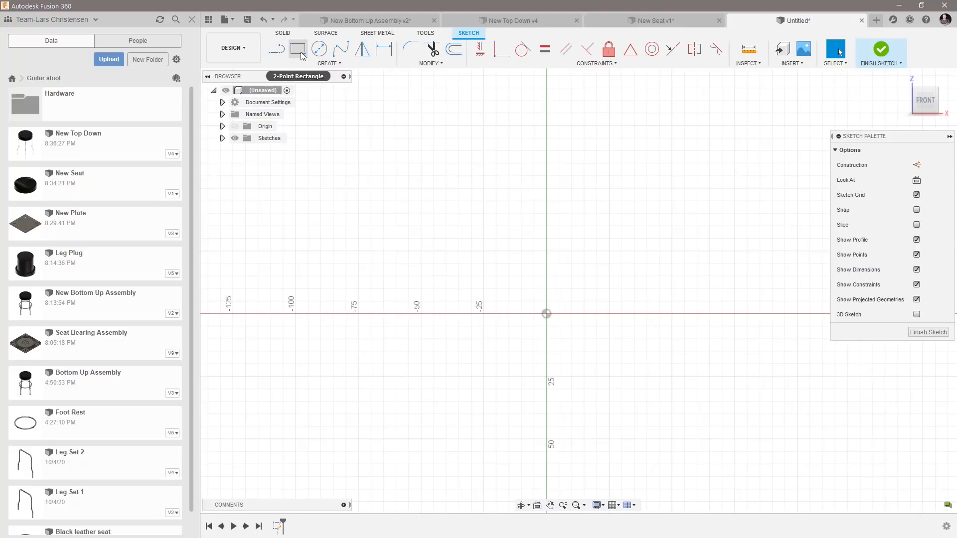
left_click(300, 54)
left_click(547, 314)
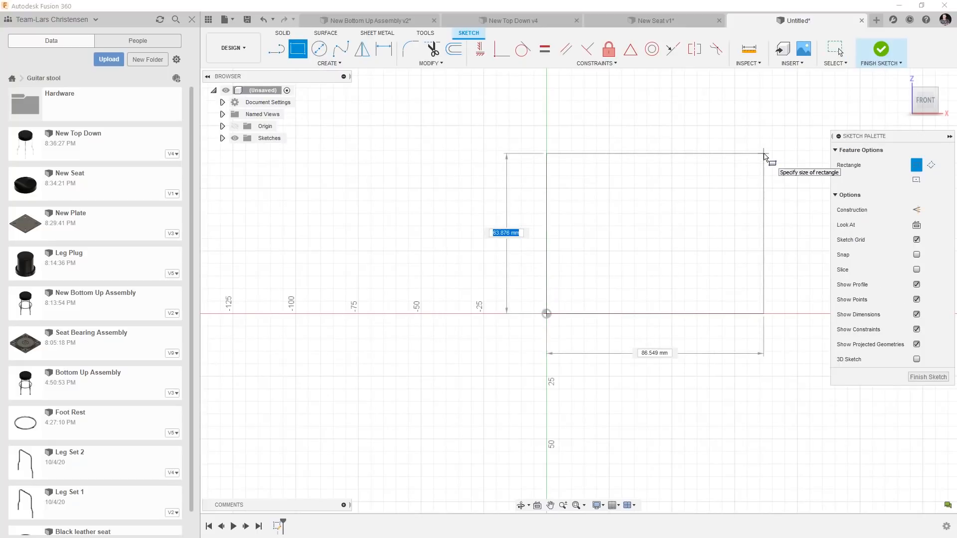
type("3 in")
key("Tab")
key("Tab")
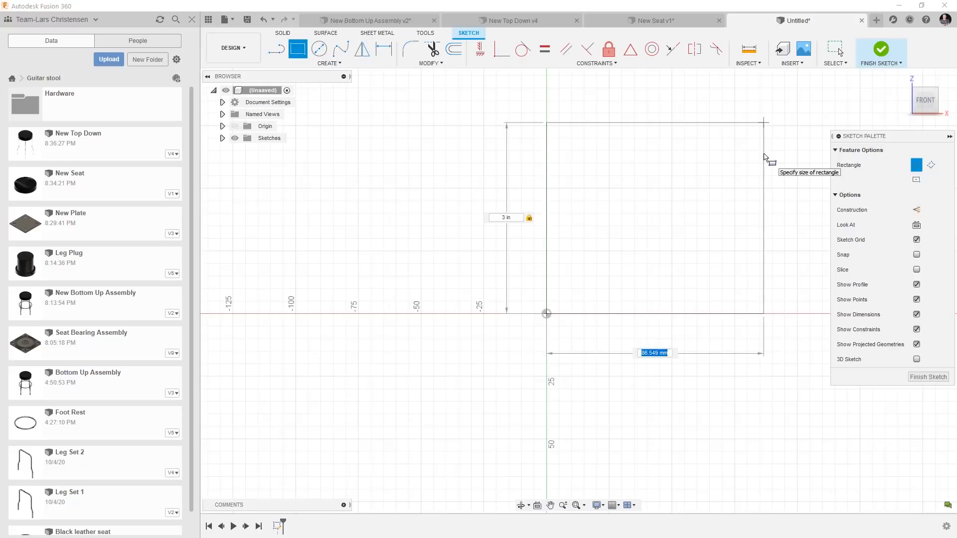
type("7")
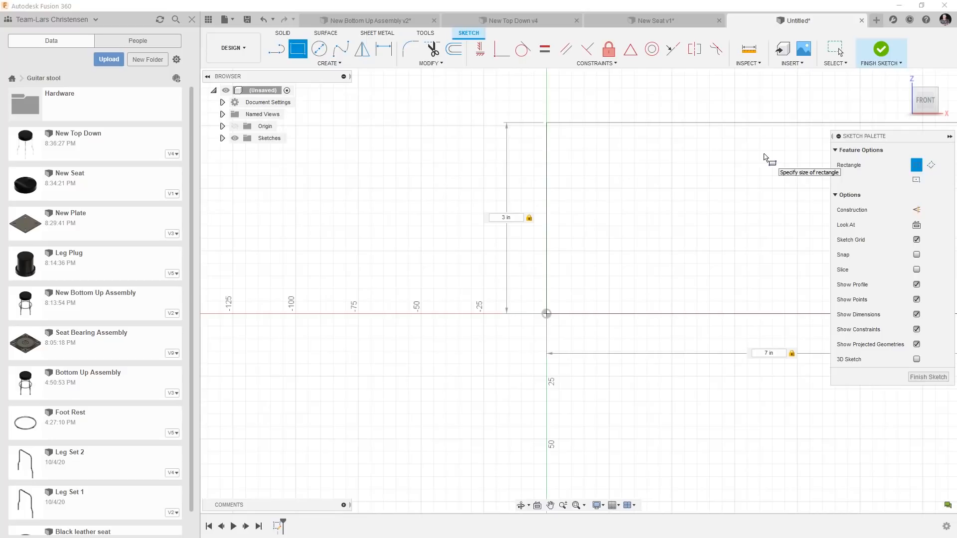
key("Return")
scroll(382, 258, "down", 3)
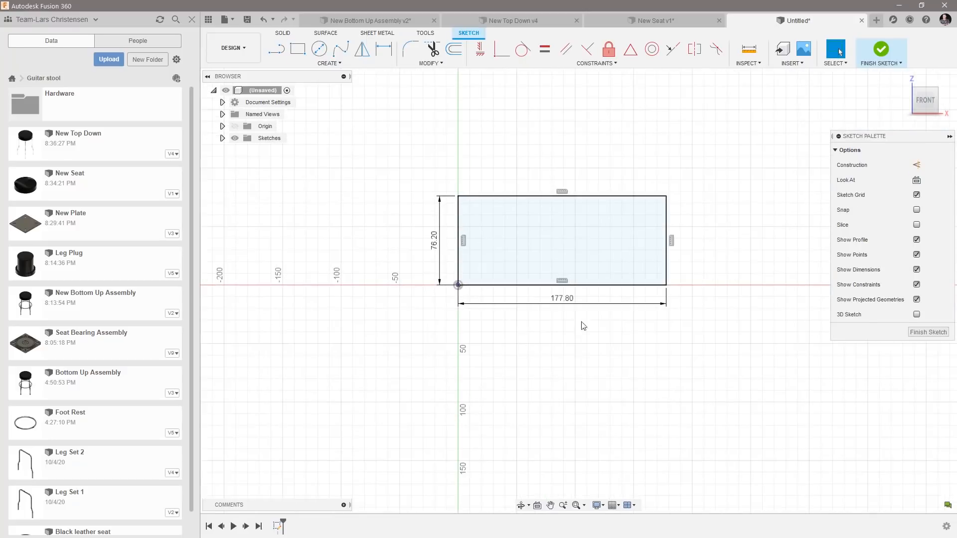
scroll(563, 348, "up", 2)
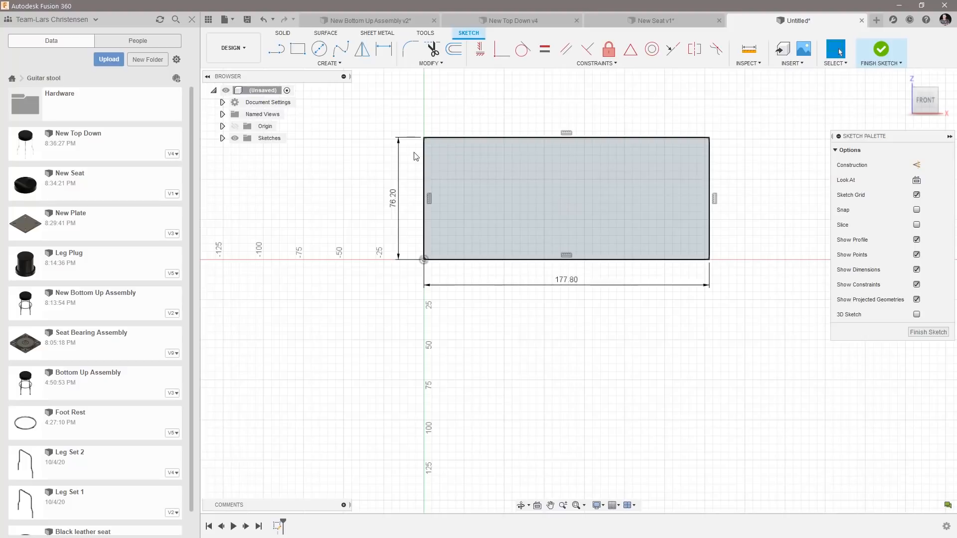
Sketch a second two-point rectangle from the origin, extending below the first one, 8 mm high and 100 mm wide.
left_click(299, 53)
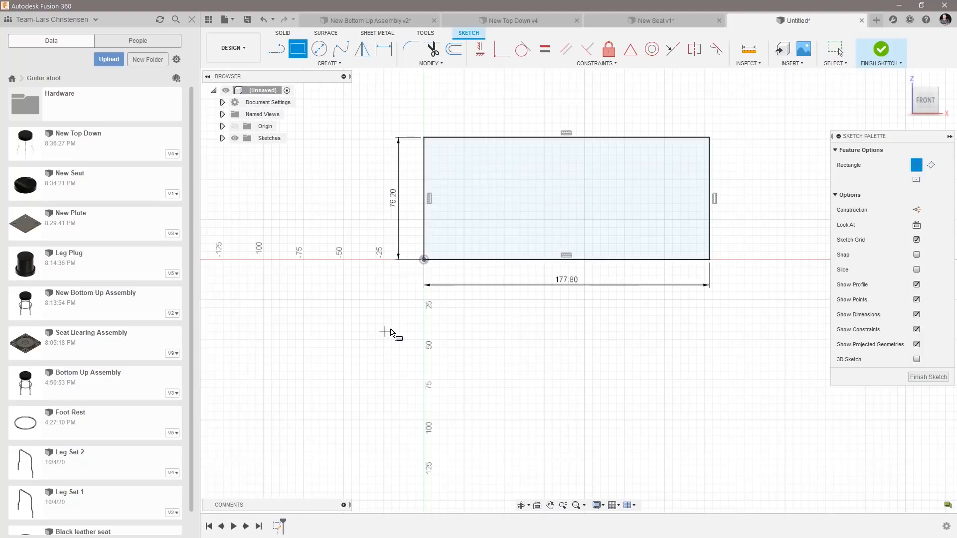
left_click(424, 260)
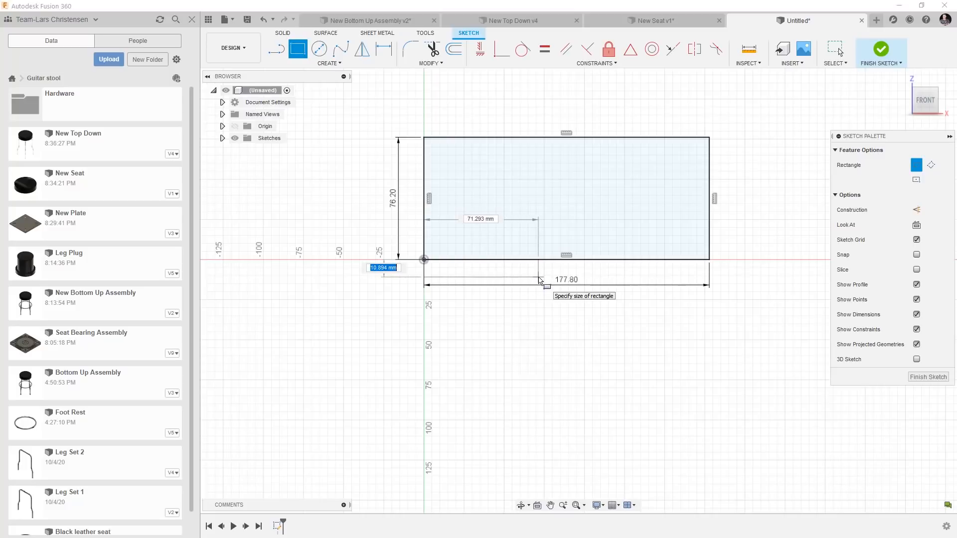
type("8.")
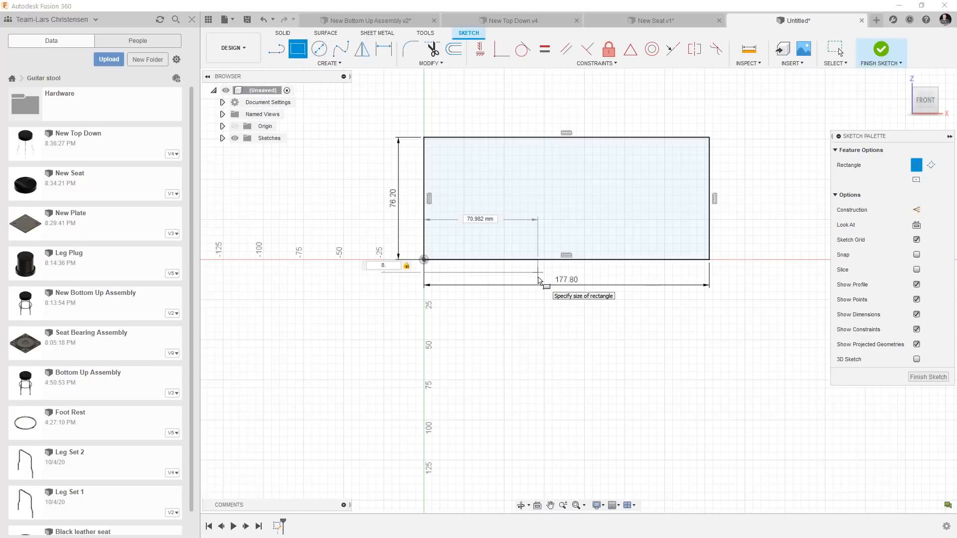
key("Tab")
type("1")
key("Tab")
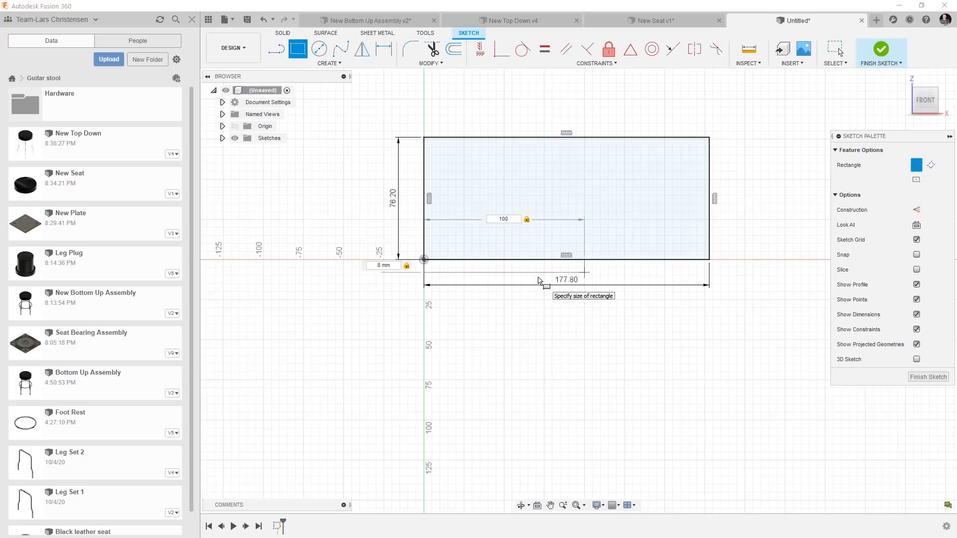
key("Return")
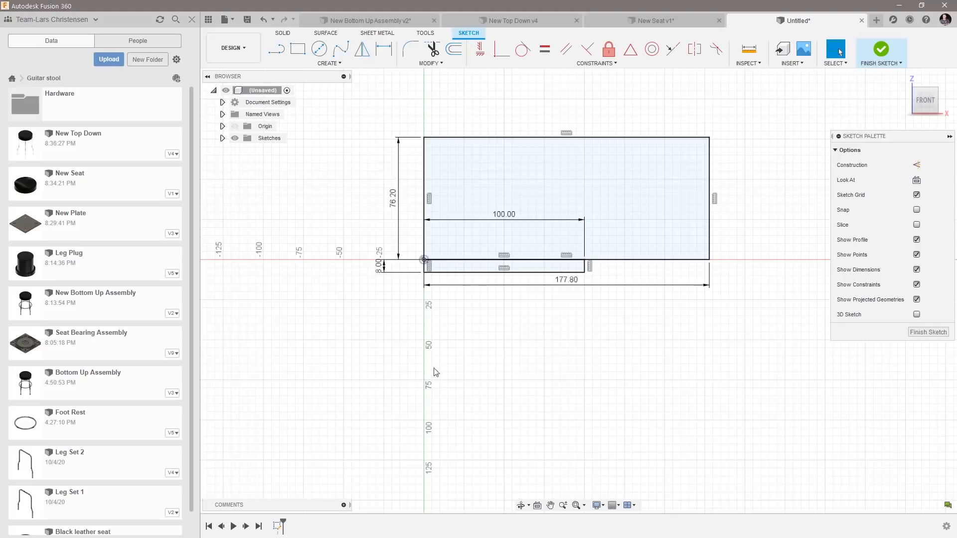
Open the Leg Set 1 design and edit its first sketch, containing the leg's path.
scroll(406, 294, "down", 5)
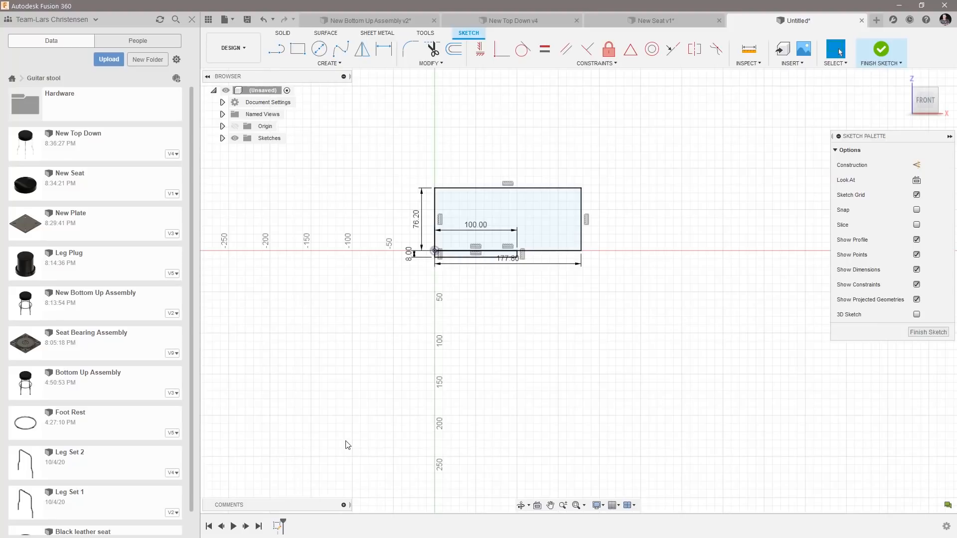
double_click(101, 506)
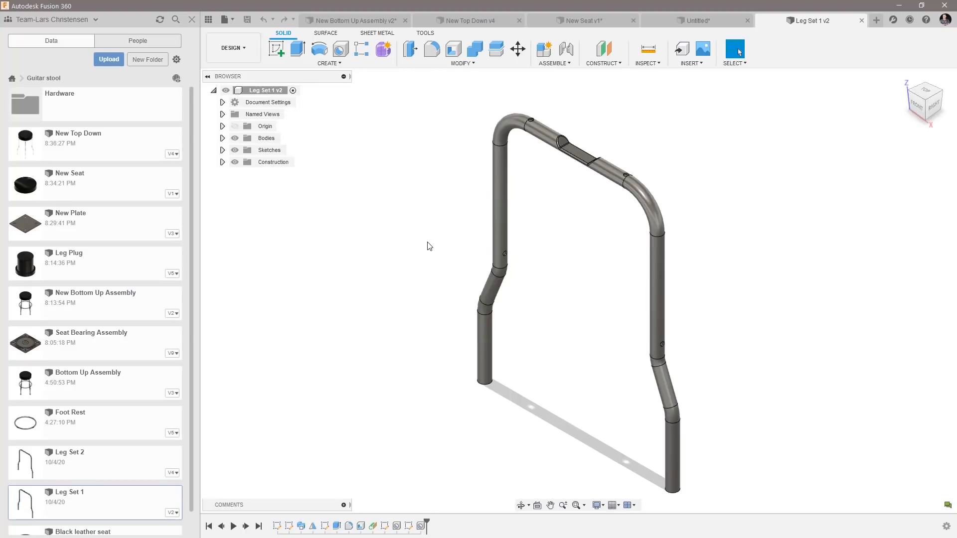
left_click(277, 526)
right_click(278, 526)
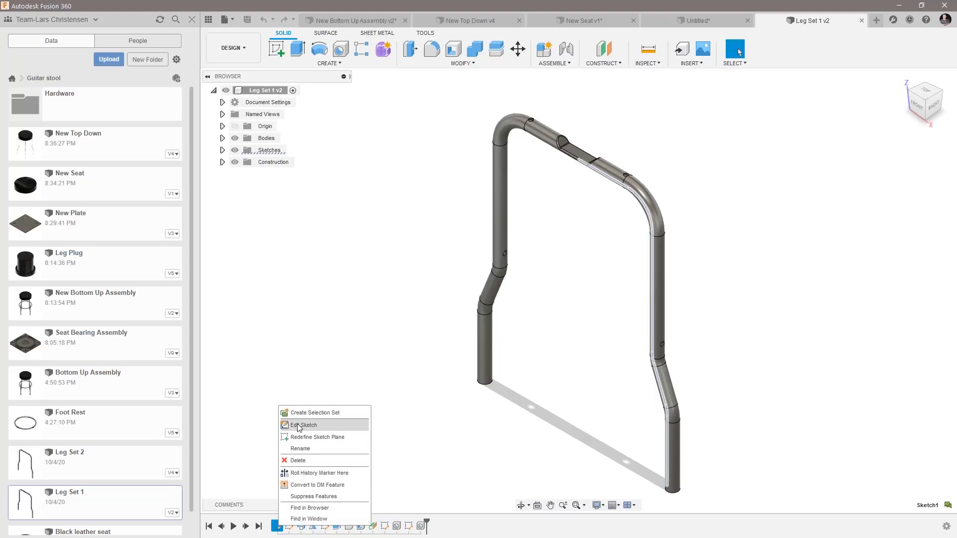
left_click(301, 425)
scroll(347, 396, "down", 2)
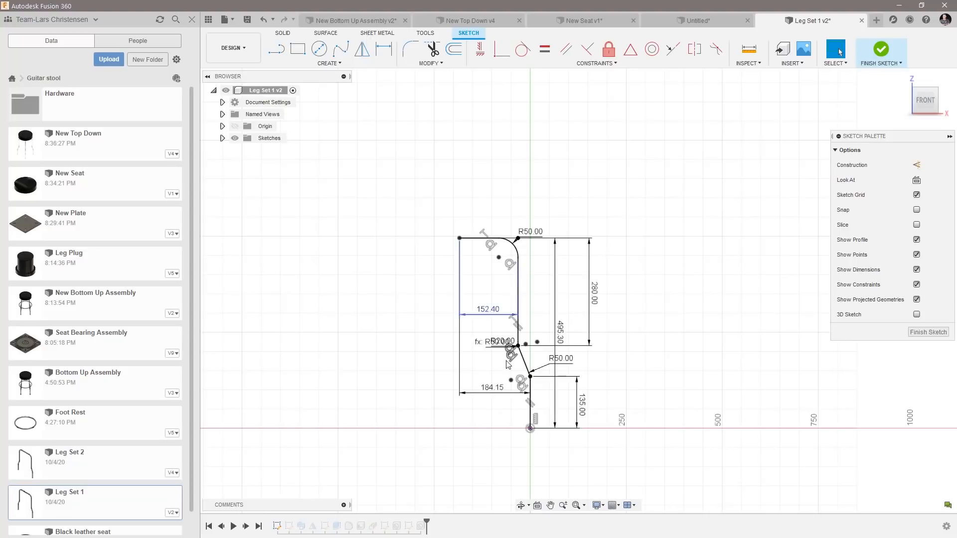
scroll(530, 471, "up", 2)
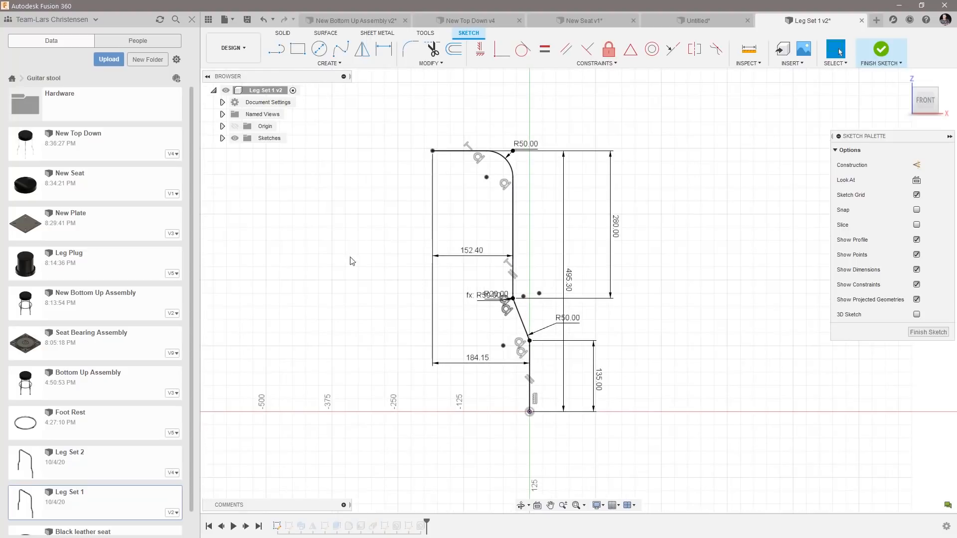
Copy all the leg path geometry with its dimensions and paste it into the front-plane sketch of the untitled design.
left_click_drag(711, 457, 428, 141)
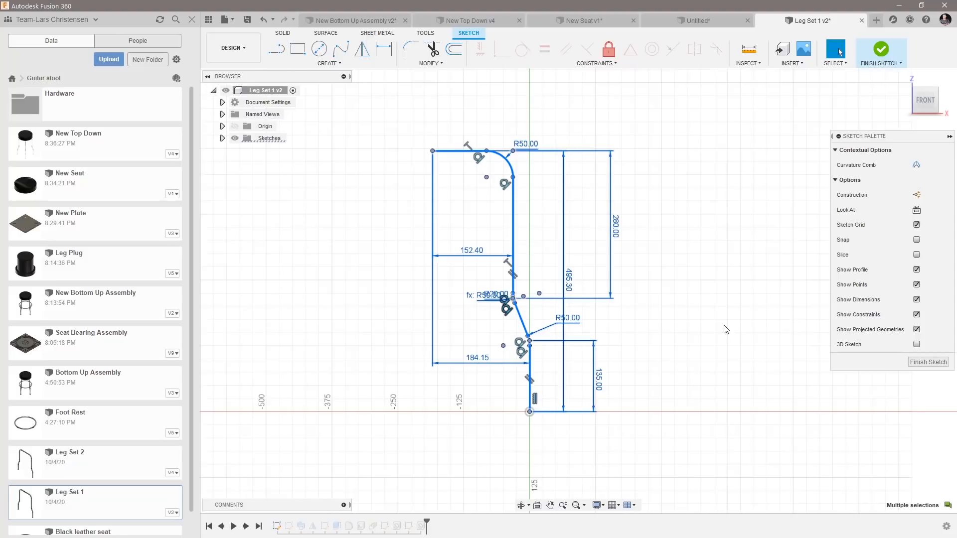
left_click(689, 23)
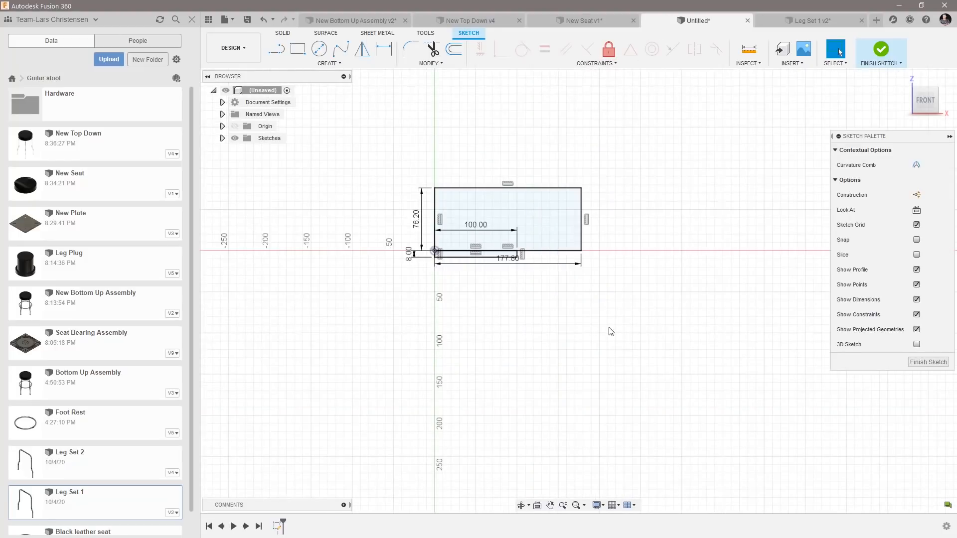
scroll(466, 369, "up", 2)
scroll(536, 446, "down", 2)
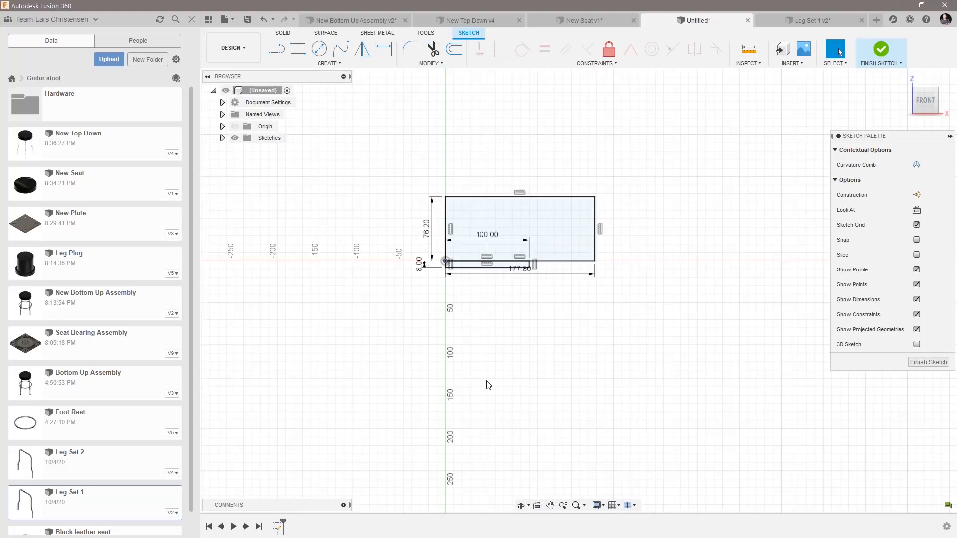
key("ctrl+v")
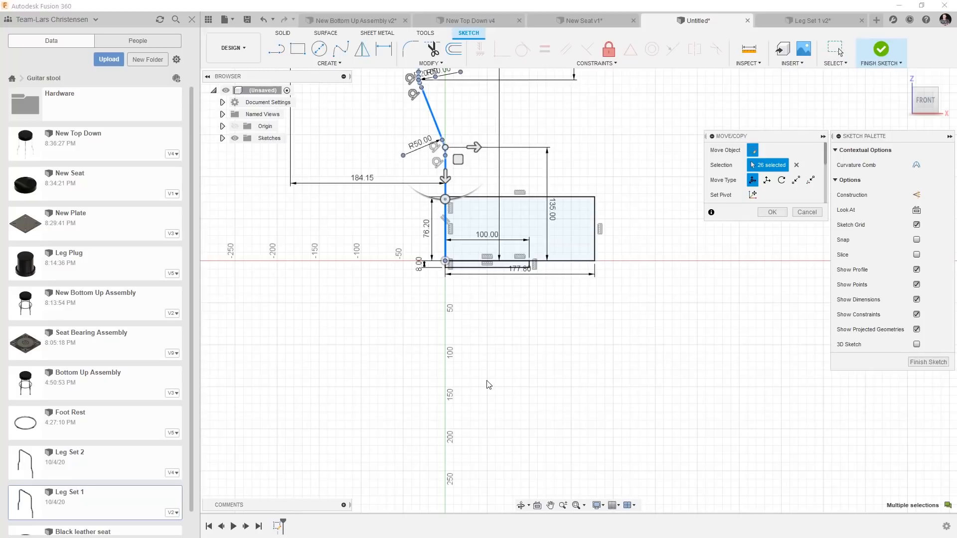
scroll(543, 479, "down", 3)
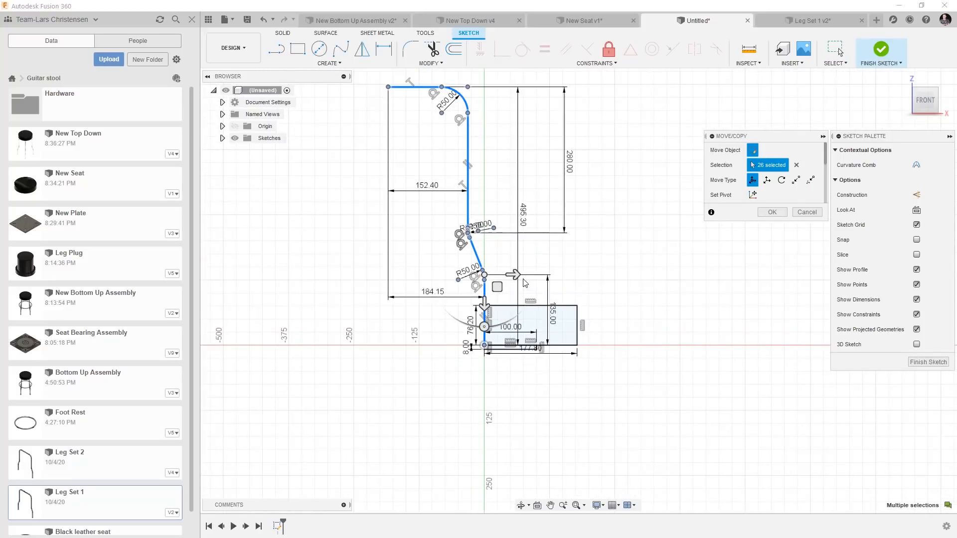
Move the pasted leg path below the rectangles, with its upper end about 101 mm beneath the smaller rectangle.
left_click_drag(518, 278, 378, 501)
scroll(346, 223, "down", 3)
scroll(319, 428, "up", 2)
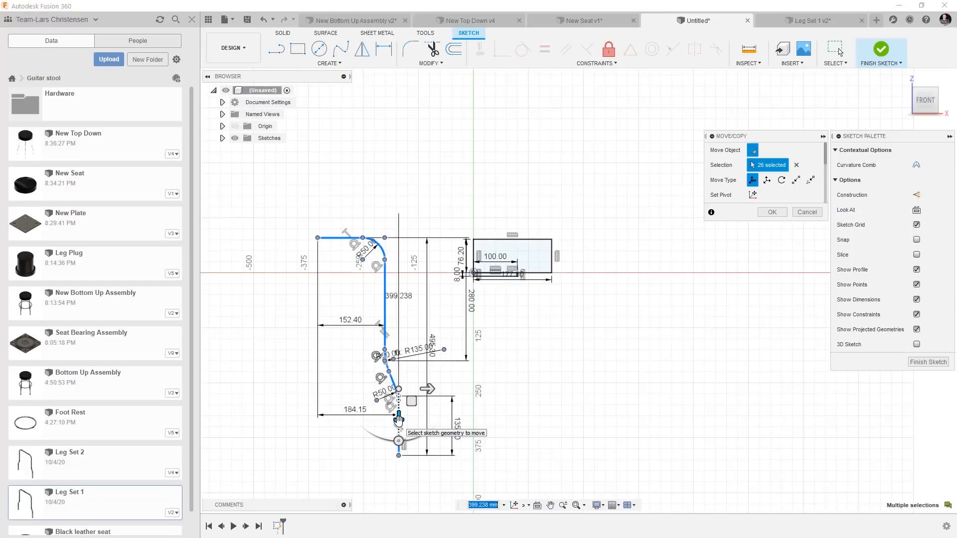
mouse_move(399, 421)
left_mouse_down()
mouse_move(399, 498)
mouse_move(469, 470)
mouse_move(644, 470)
left_mouse_up()
scroll(528, 344, "up", 3)
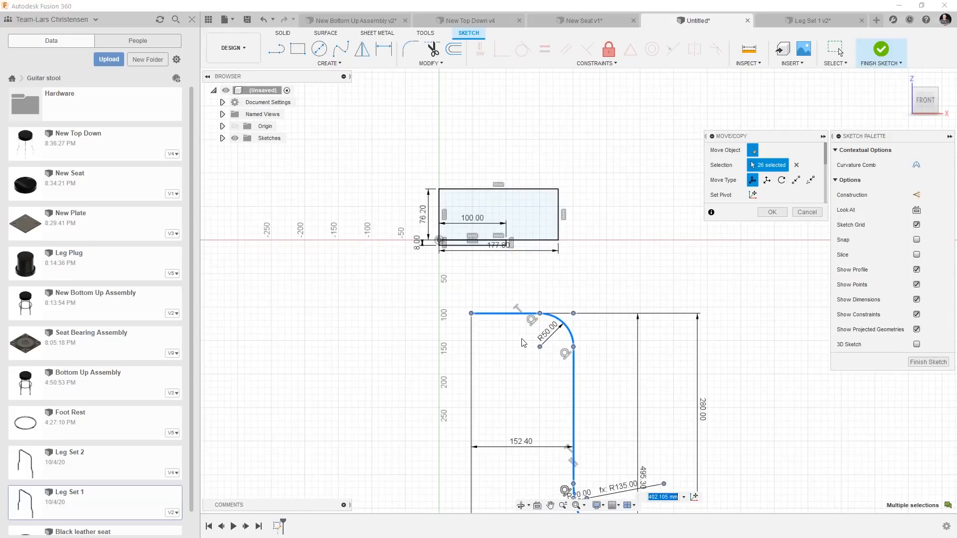
scroll(524, 343, "up", 2)
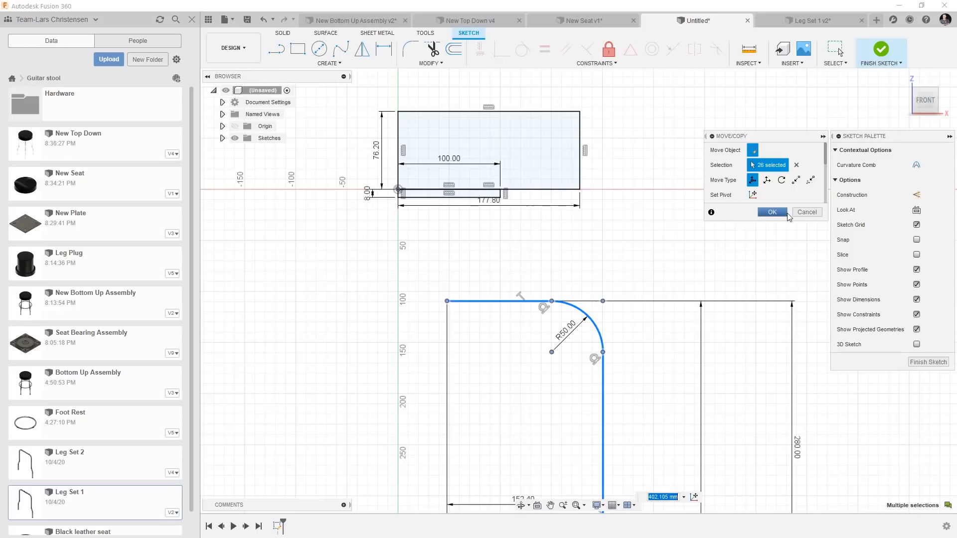
left_click(772, 212)
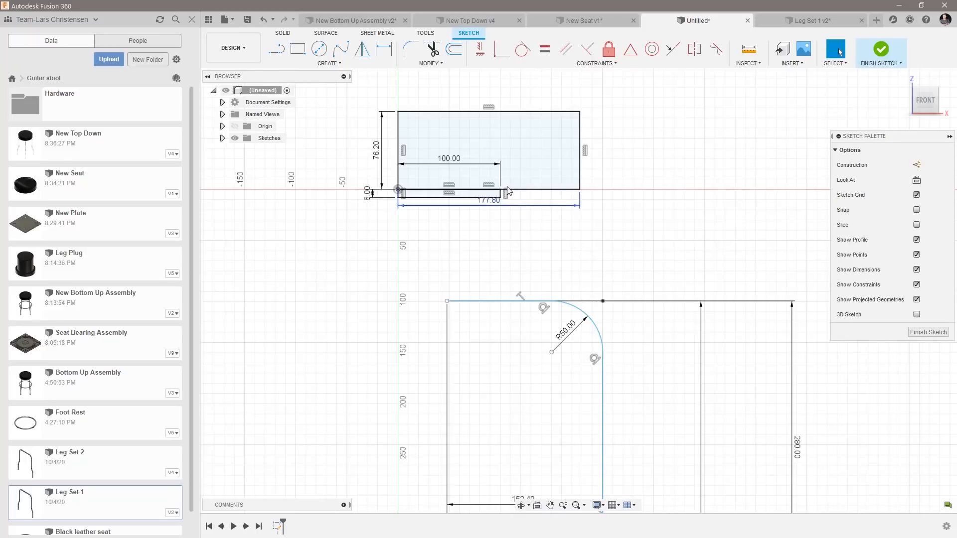
Constrain the leg path's upper endpoint vertically in line with the small rectangle's lower corner on the vertical axis.
left_click(480, 48)
left_click(447, 301)
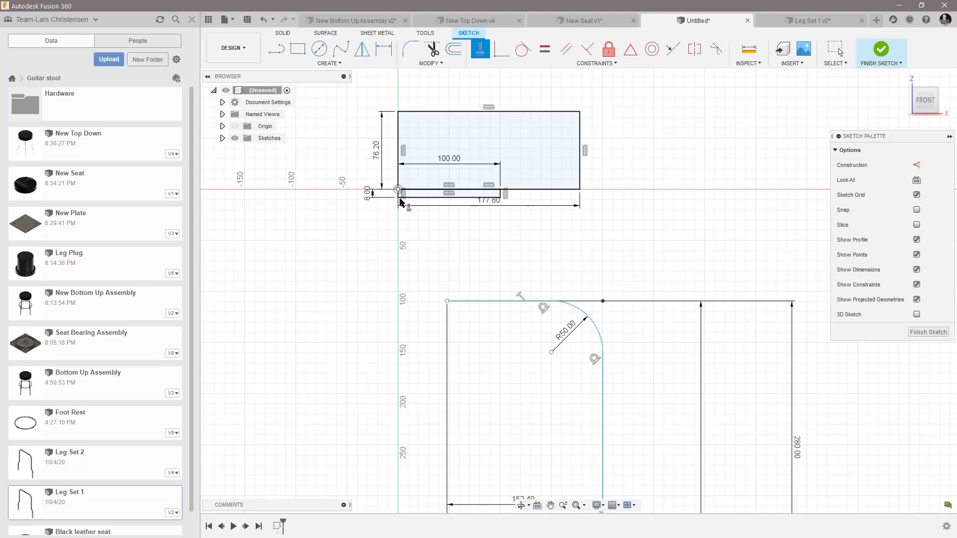
left_click(399, 199)
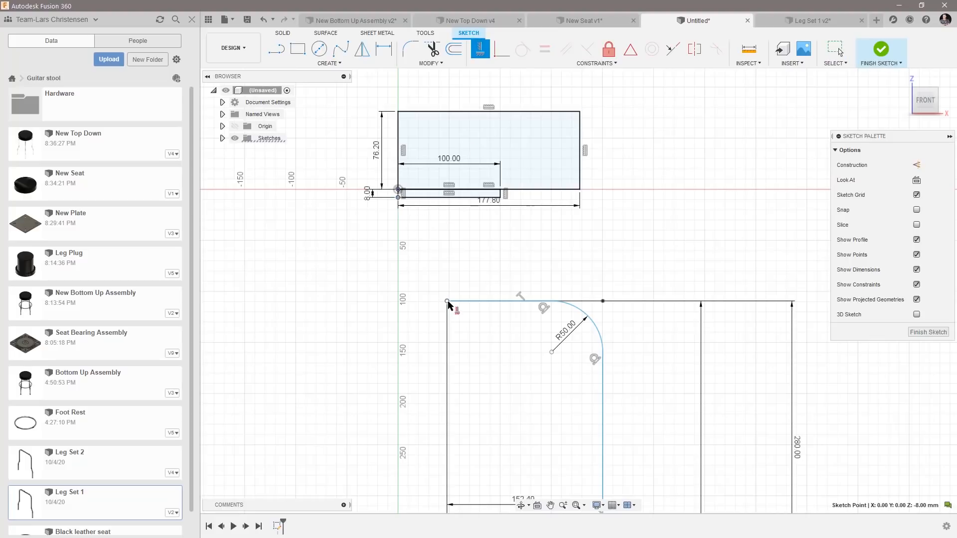
left_click(447, 301)
Dimension the vertical gap between the small rectangle's lower corner and the leg path's upper endpoint to 22 mm, and finish the sketch.
scroll(387, 301, "up", 2)
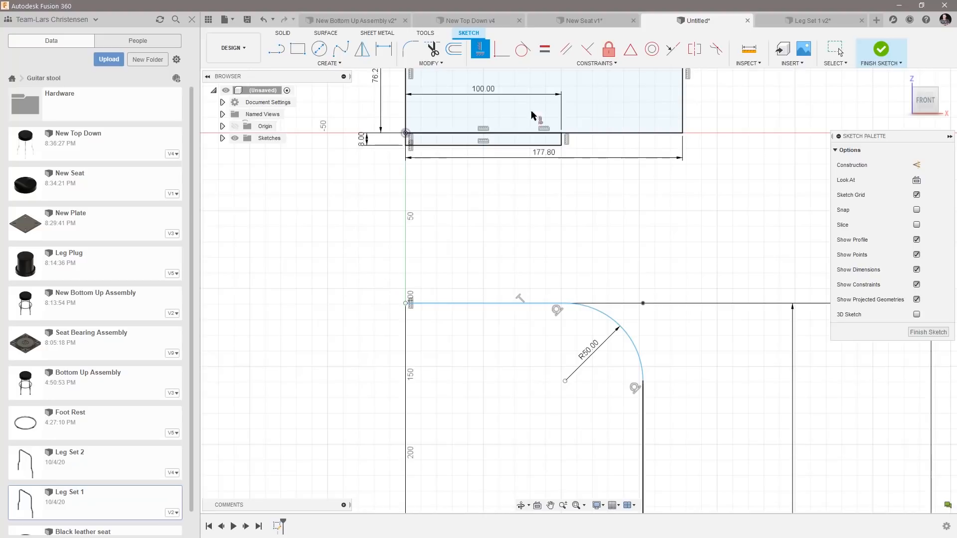
left_click(383, 49)
left_click(406, 145)
left_click(406, 303)
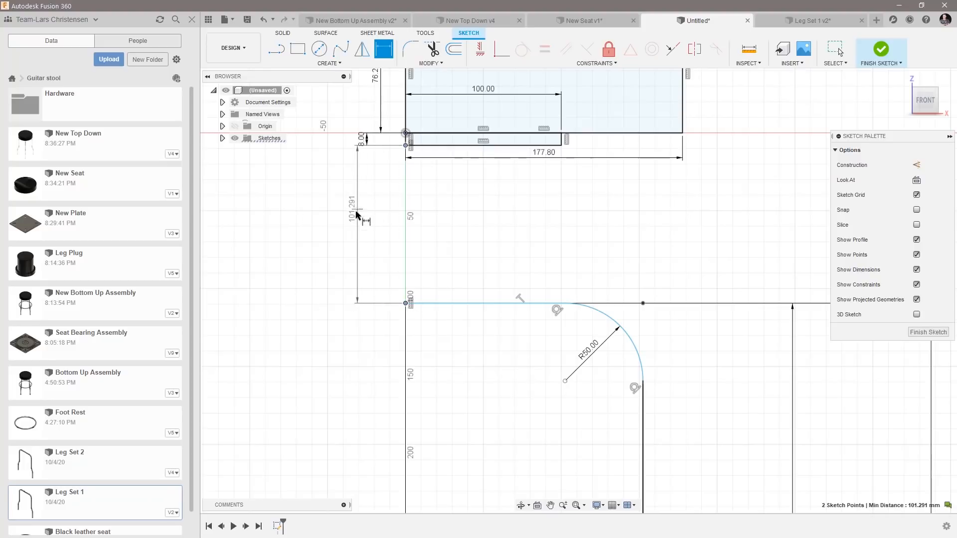
left_click(353, 213)
type("22.")
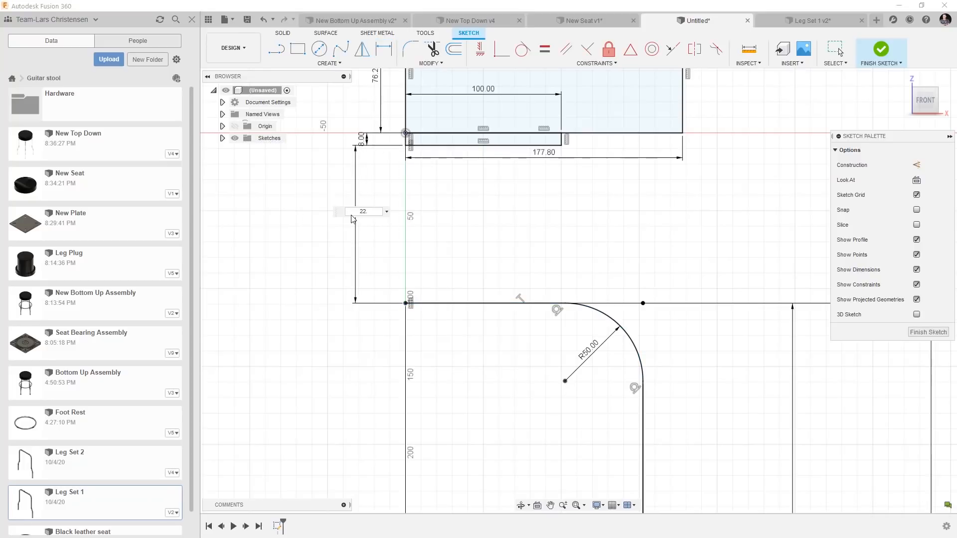
key("Return")
mouse_move(355, 212)
left_mouse_down()
mouse_move(393, 346)
mouse_move(344, 348)
mouse_move(307, 324)
mouse_move(322, 280)
mouse_move(544, 247)
mouse_move(609, 251)
left_mouse_up()
scroll(392, 347, "down", 8)
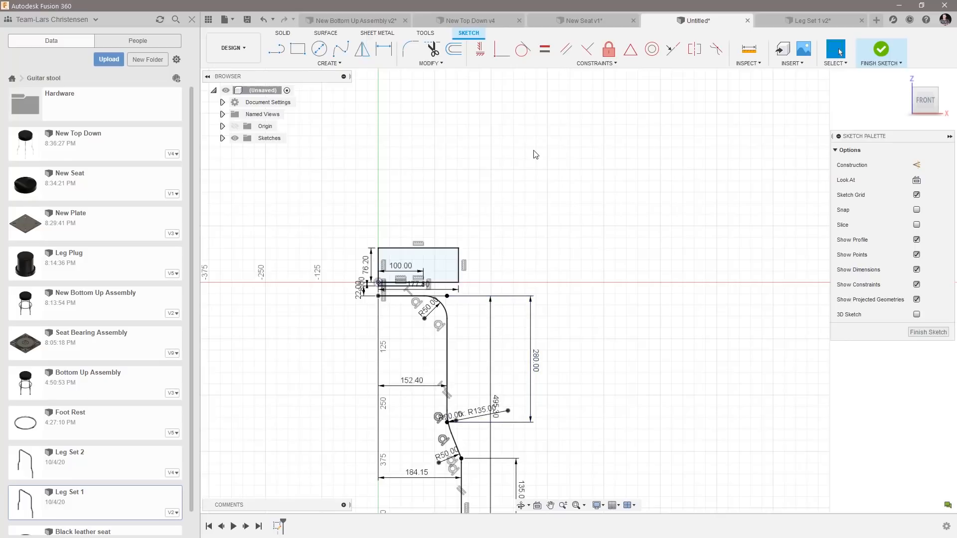
scroll(534, 154, "down", 3)
scroll(379, 134, "up", 3)
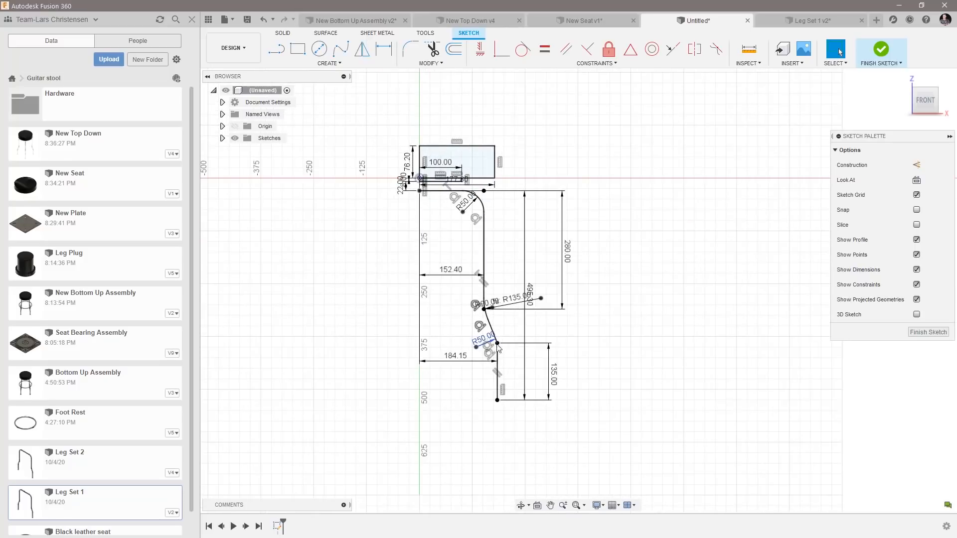
left_click(936, 332)
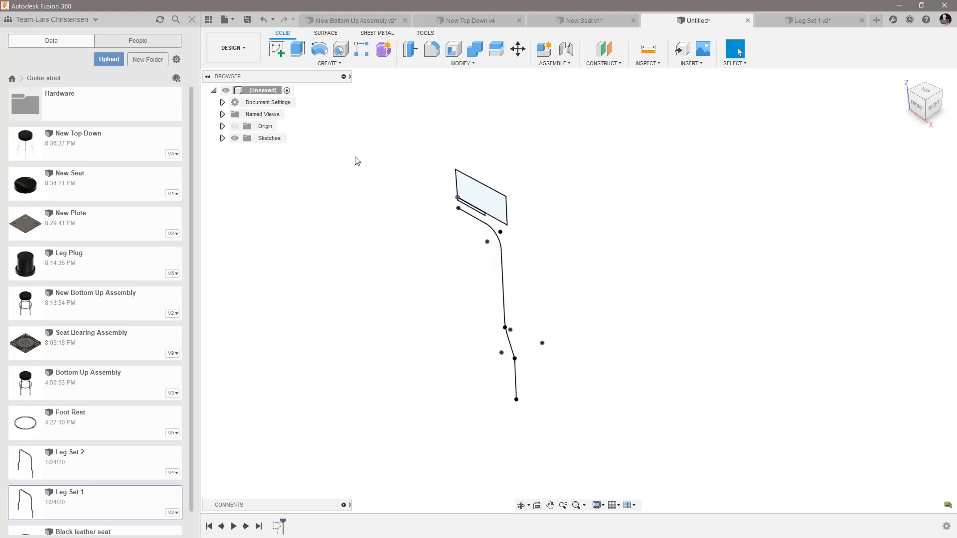
Create an internal standard component under the top-level design and activate it.
right_click(265, 89)
left_click(287, 98)
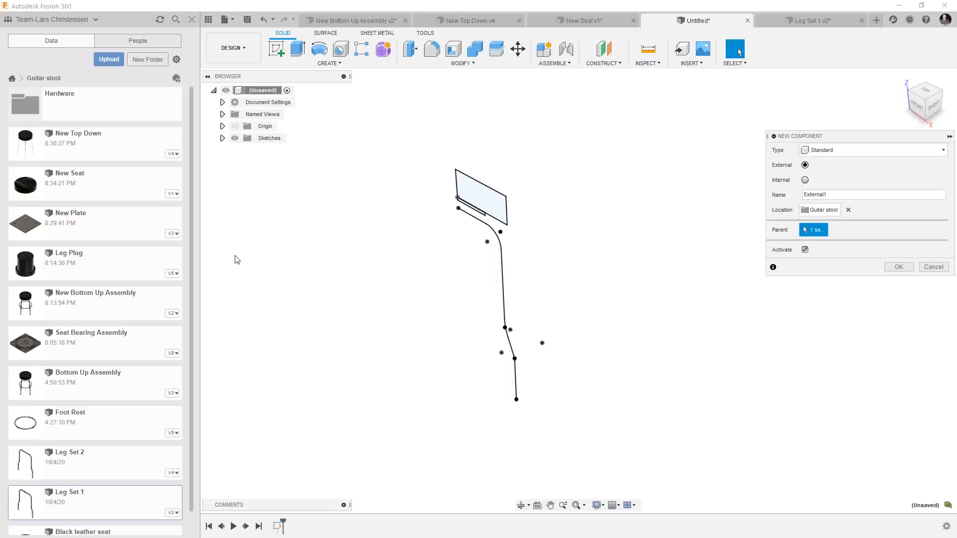
left_click_drag(831, 194, 767, 200)
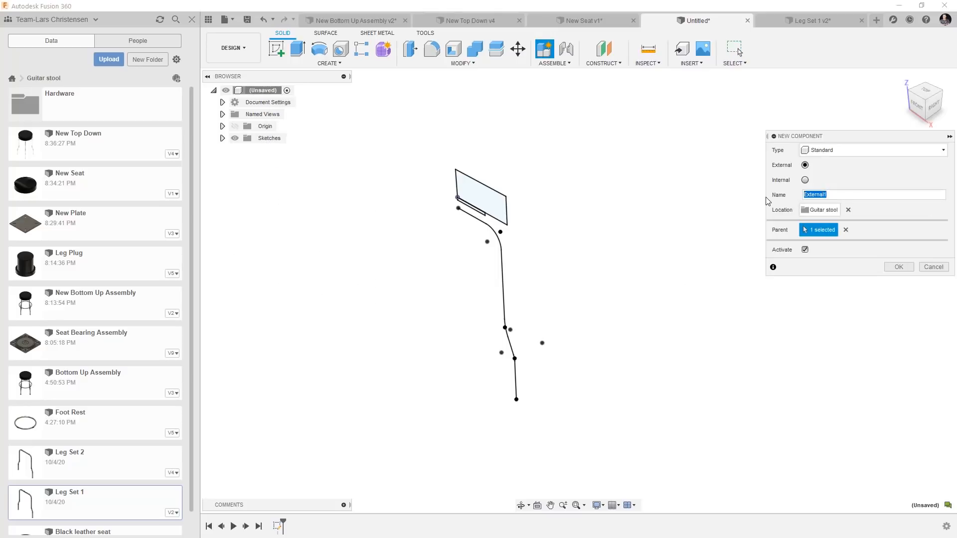
type("Fancy Seat")
left_click(805, 180)
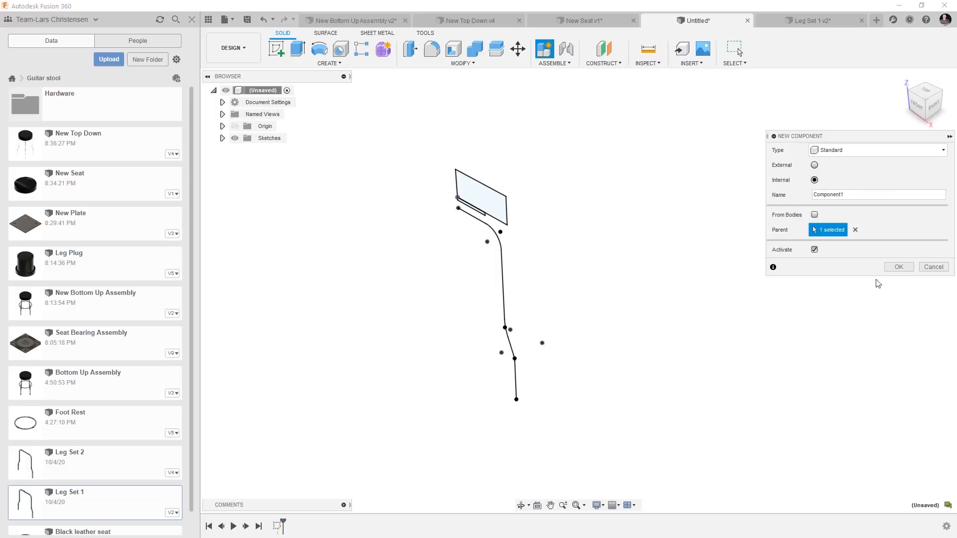
left_click(899, 267)
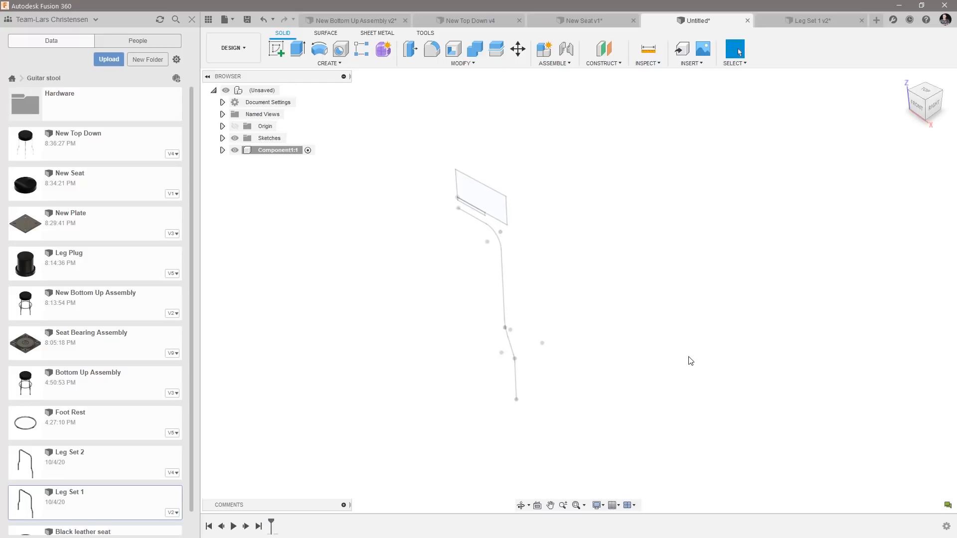
Revolve the large rectangle profile 360 degrees about its vertical edge on the center axis as a new body.
scroll(401, 172, "up", 5)
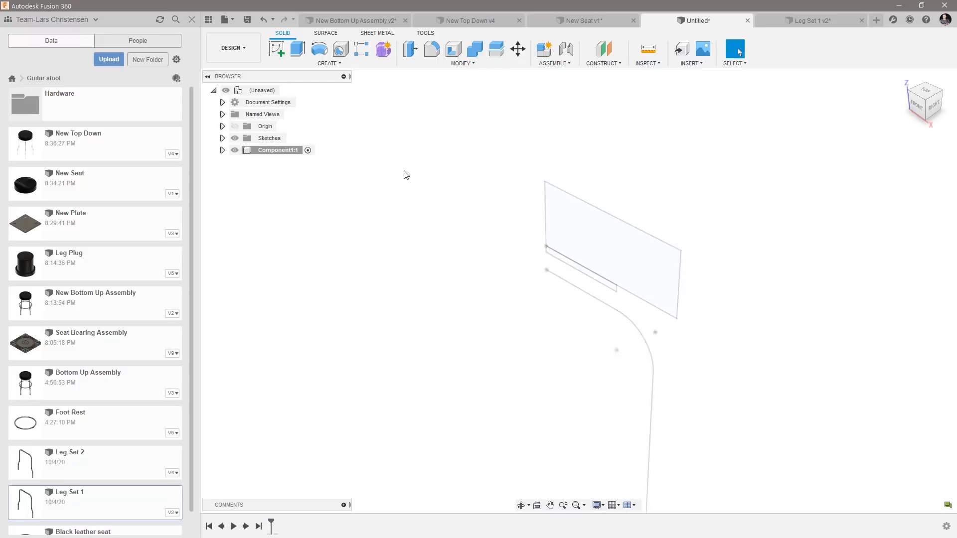
left_click(320, 48)
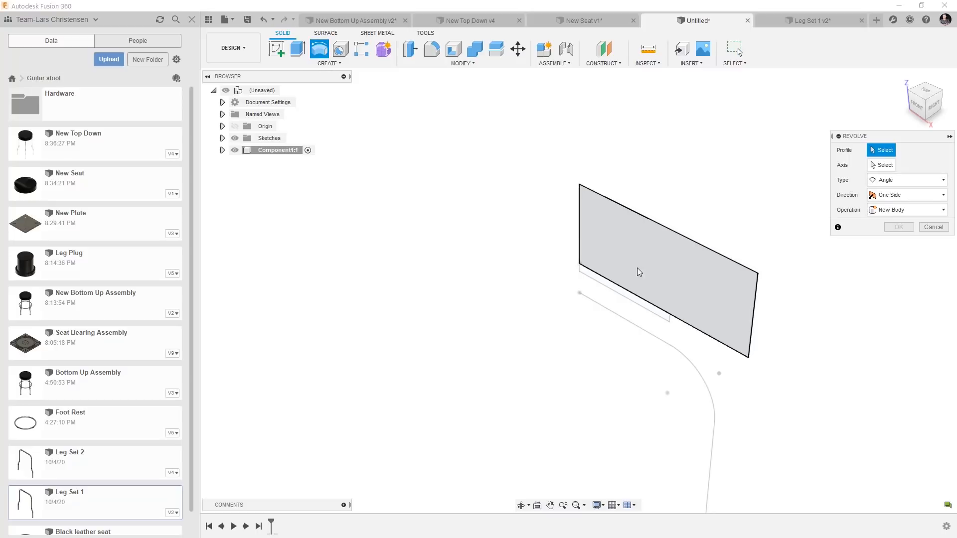
left_click(673, 249)
left_click(881, 165)
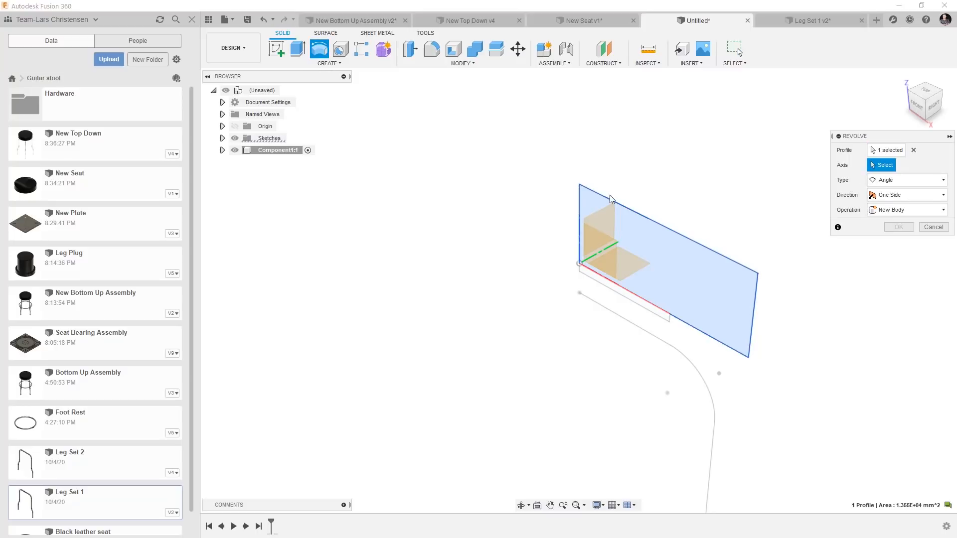
left_click(580, 200)
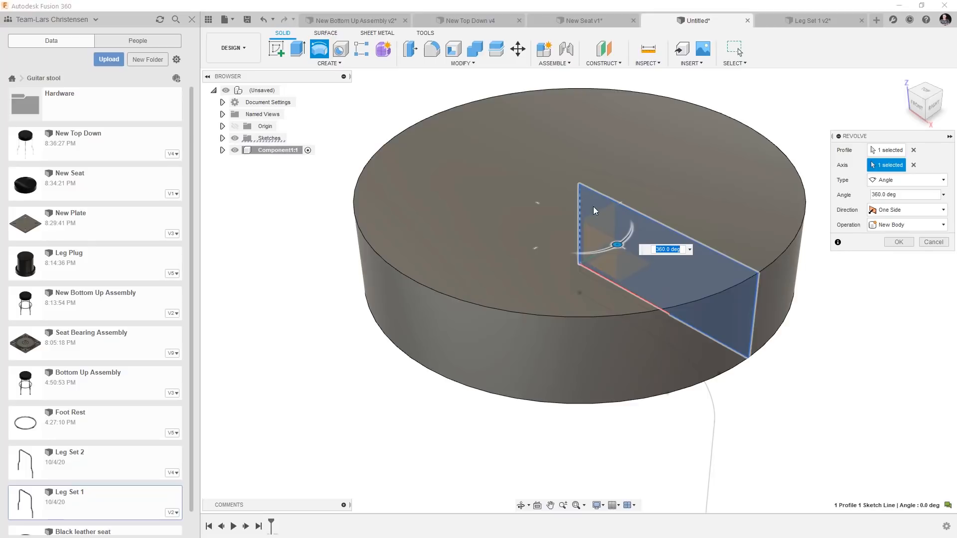
left_click(897, 245)
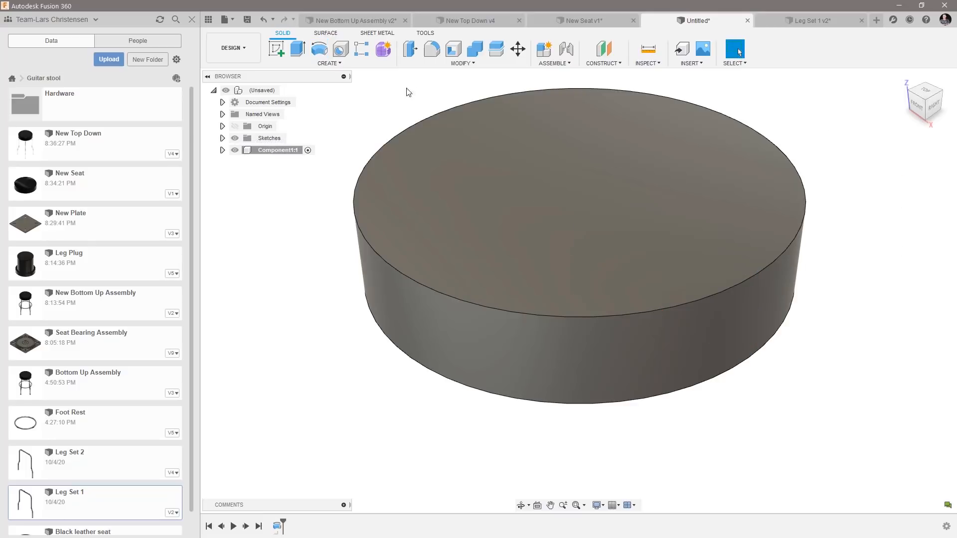
Fillet the upper circular edge of the seat body with a 10 mm radius.
left_click(431, 51)
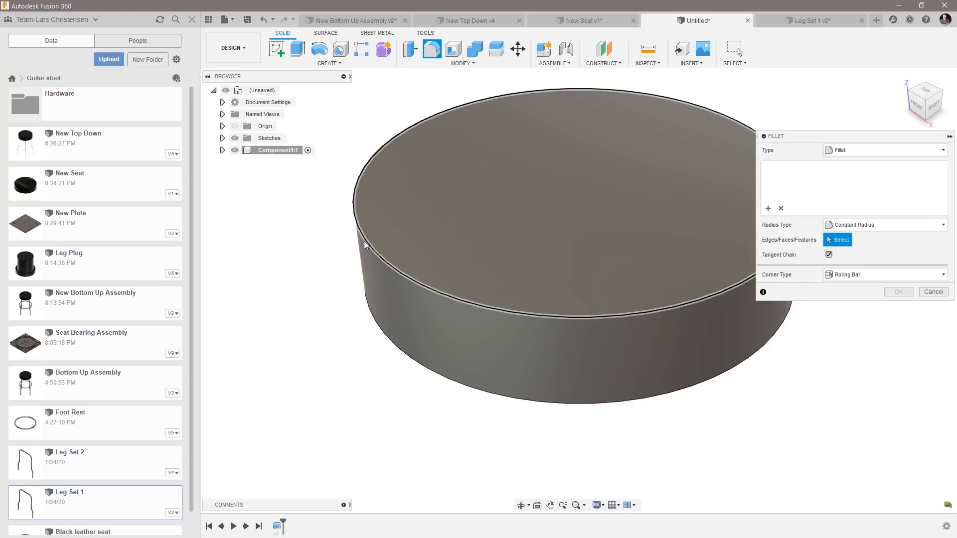
left_click(364, 241)
type("10")
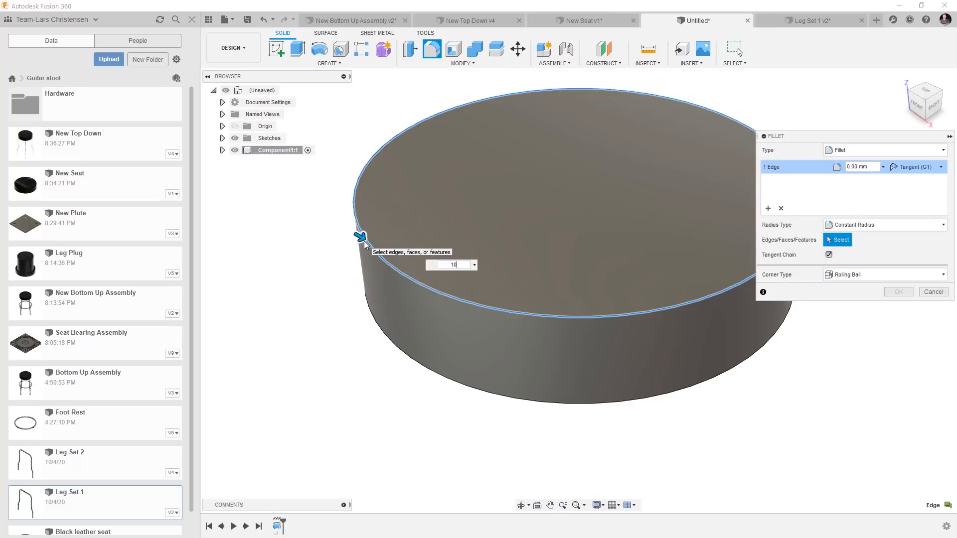
key("Return")
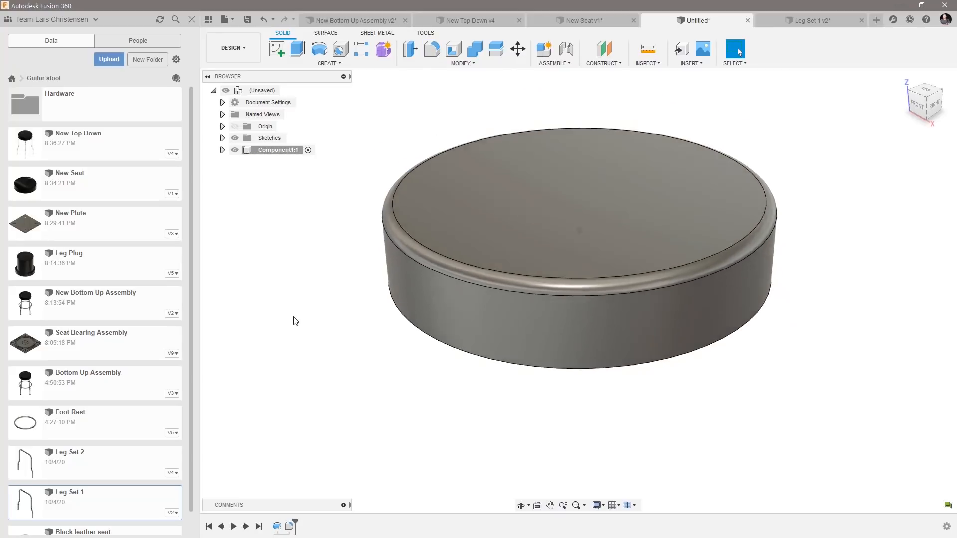
Make the skeleton sketch Sketch1 visible again in the top-level design.
left_click(222, 139)
left_click(244, 151)
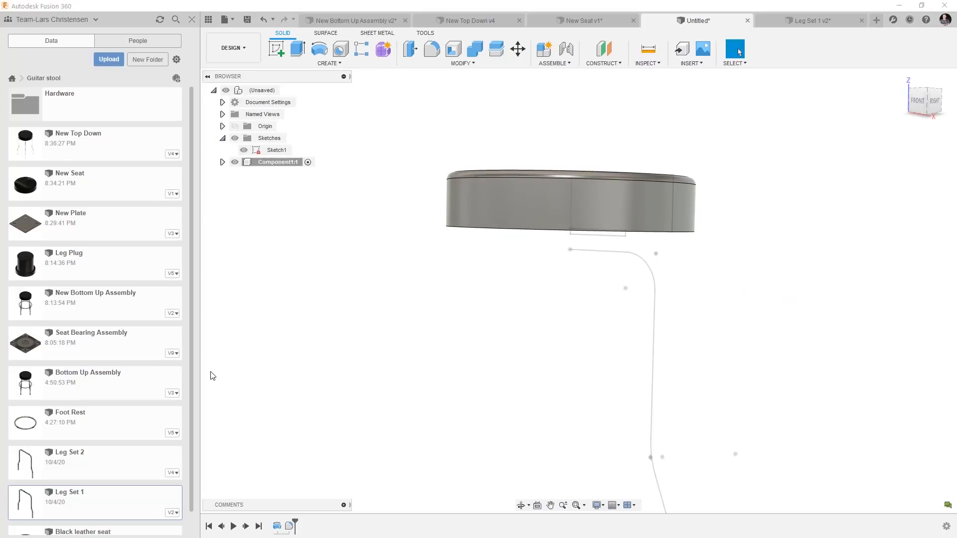
scroll(360, 349, "down", 2)
scroll(430, 342, "up", 2)
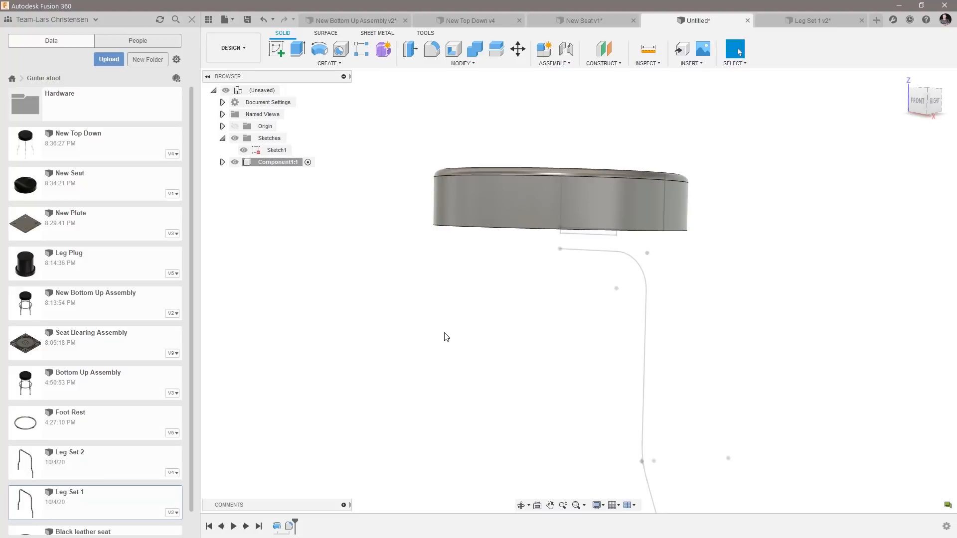
Rename the seat component as Fancy Seat.
left_click(275, 163)
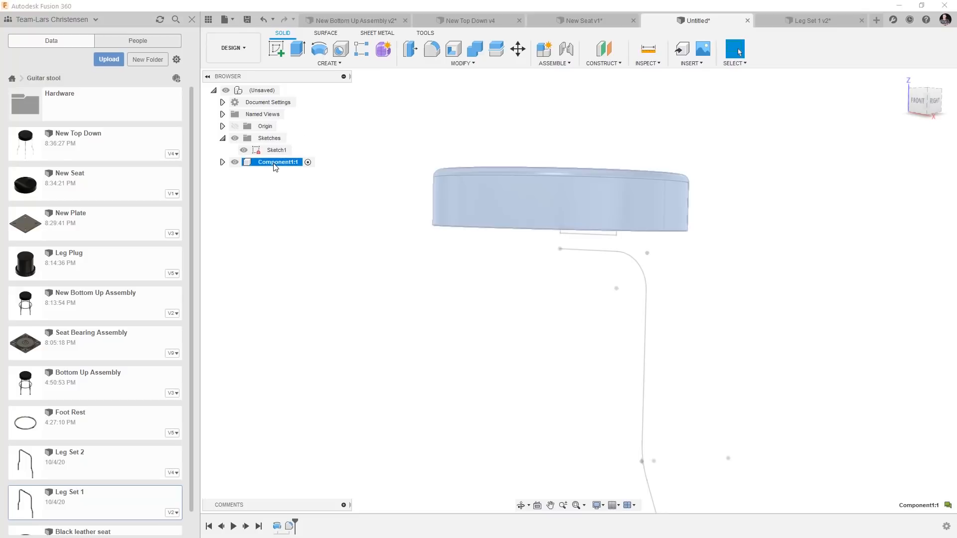
left_click(276, 164)
key("Return")
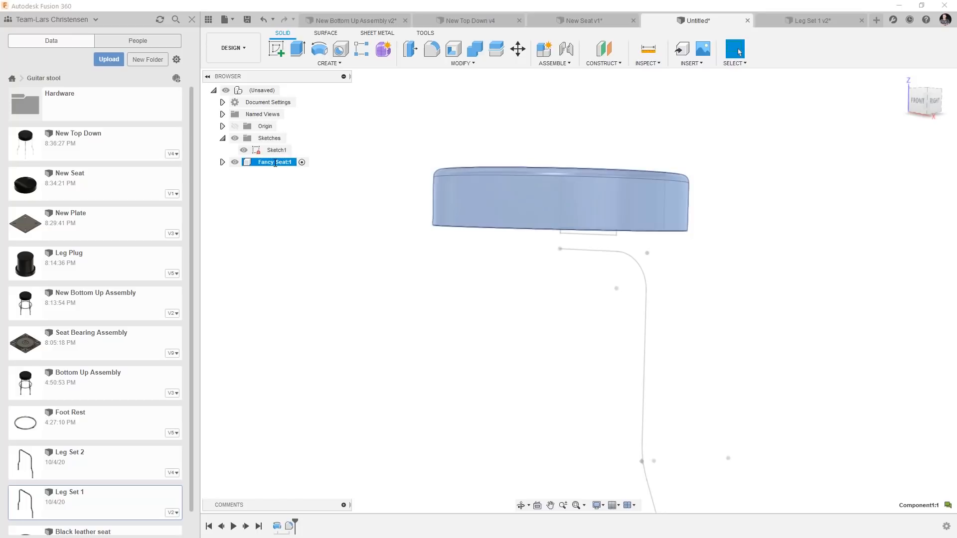
left_click(299, 205)
Create an internal standard component named Plate under the top-level design and activate it.
right_click(265, 90)
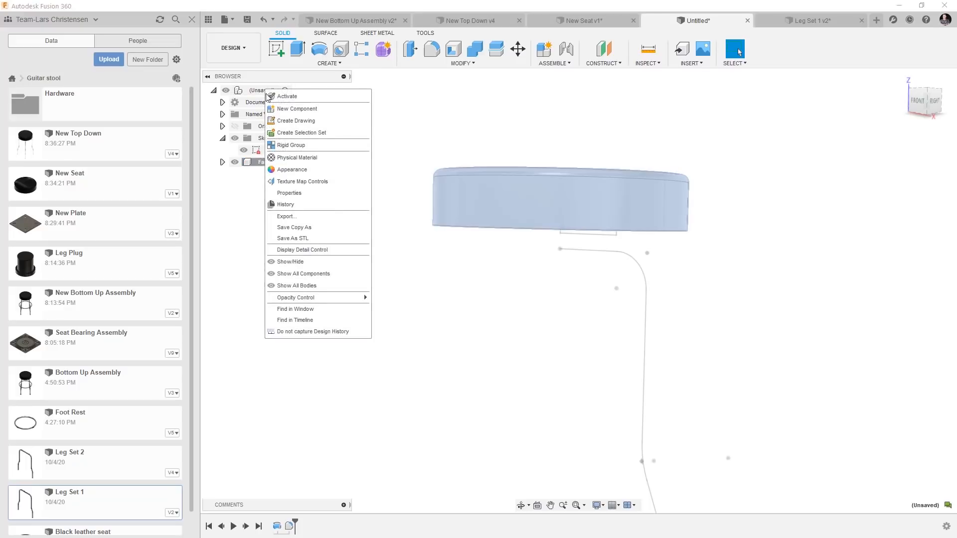
left_click(309, 105)
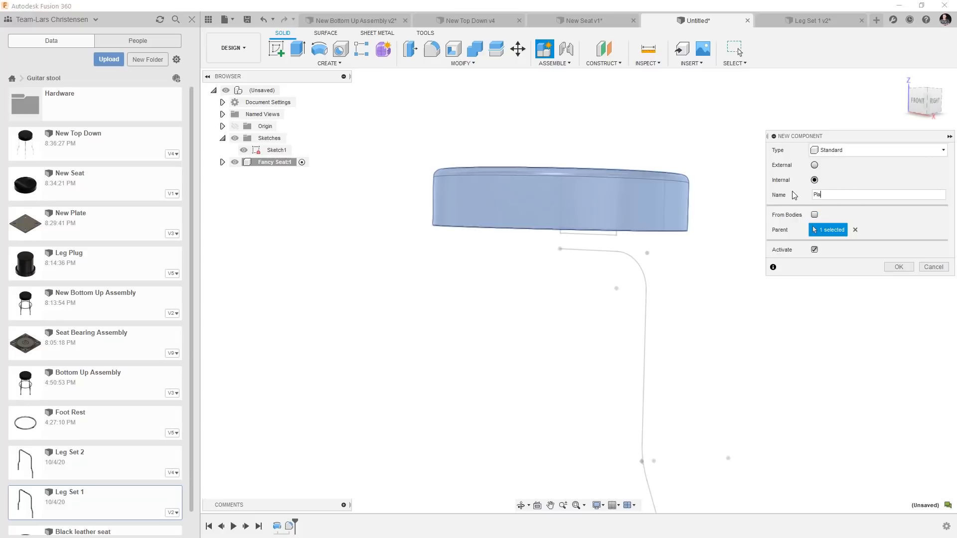
left_click(898, 267)
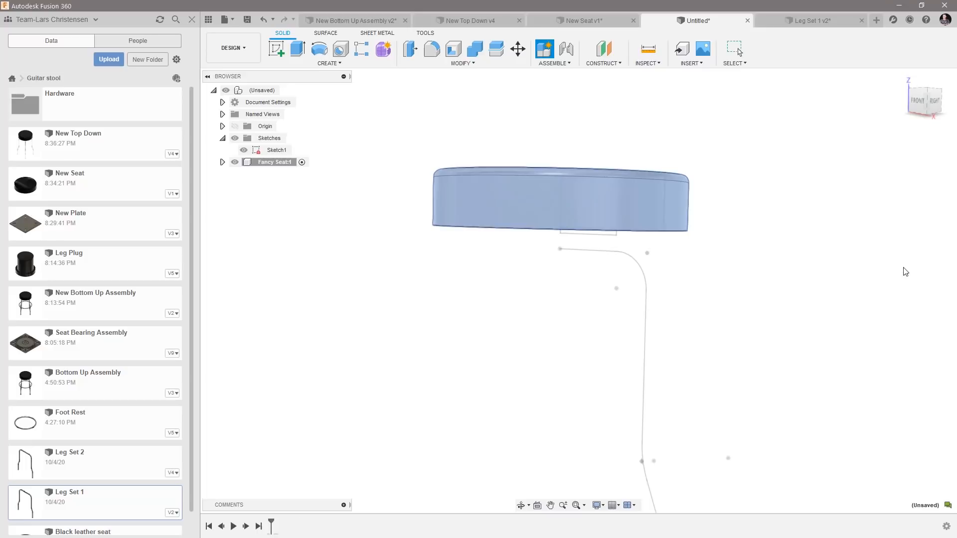
Extrude the small rectangle profile beneath the seat symmetrically by 50 mm per side as a new body.
scroll(484, 180, "up", 2)
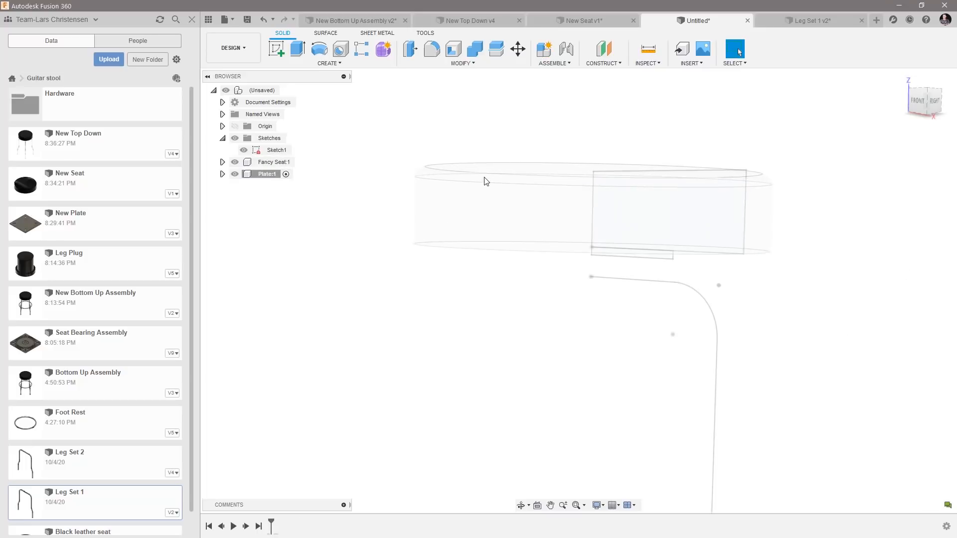
left_click(297, 49)
scroll(648, 319, "up", 3)
left_click(662, 298)
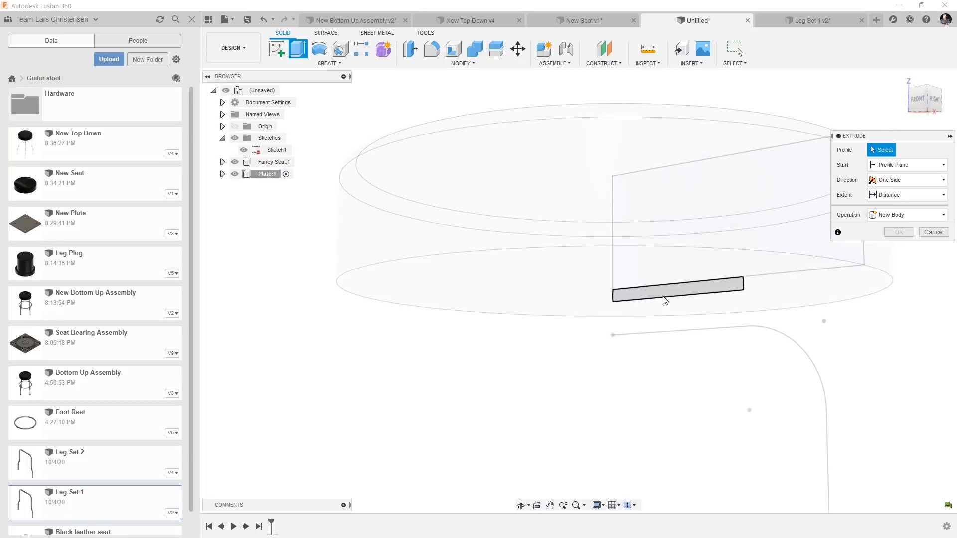
left_click_drag(680, 294, 624, 281)
left_click(908, 182)
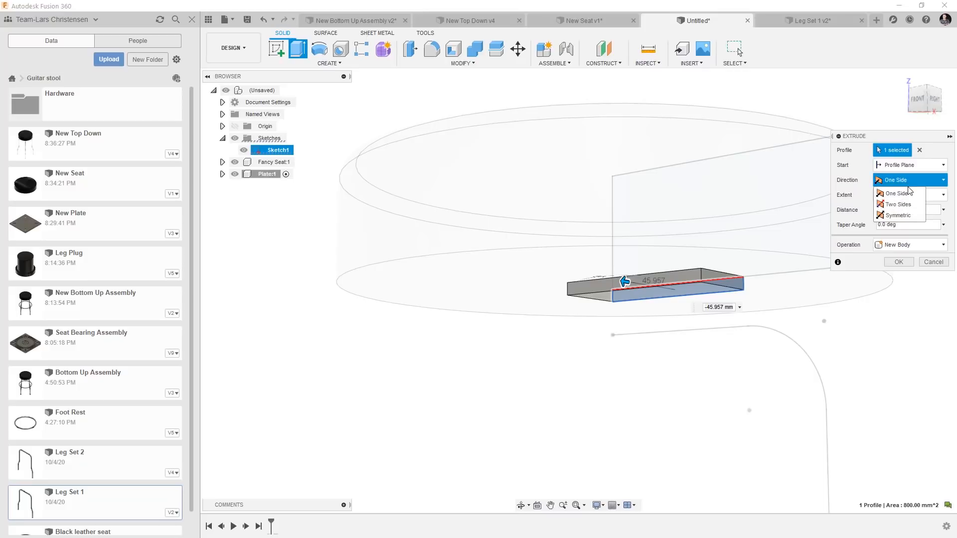
left_click(897, 203)
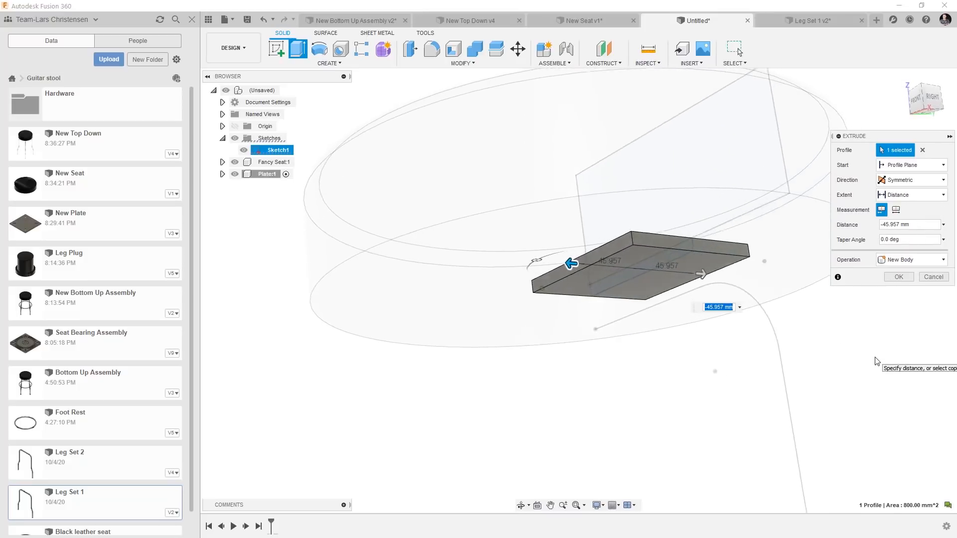
type("50")
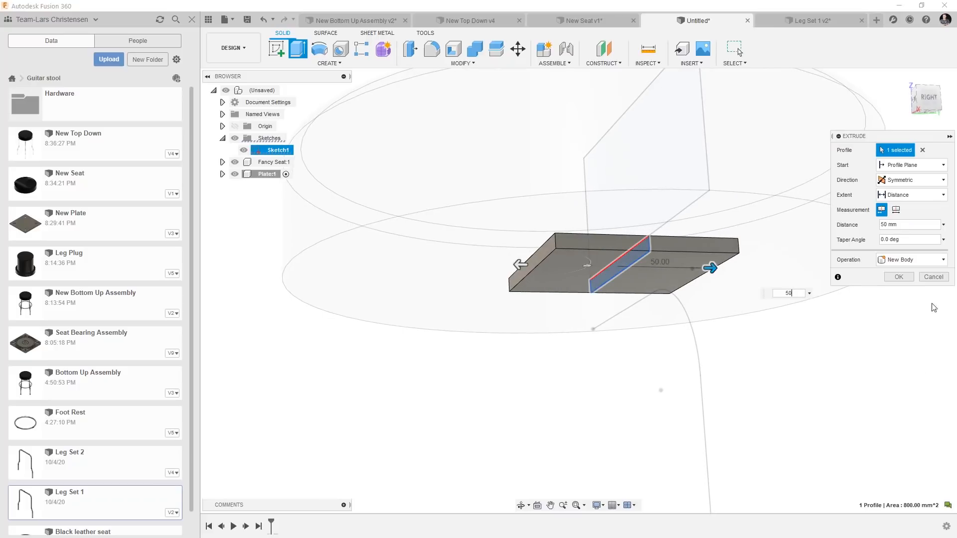
left_click(902, 277)
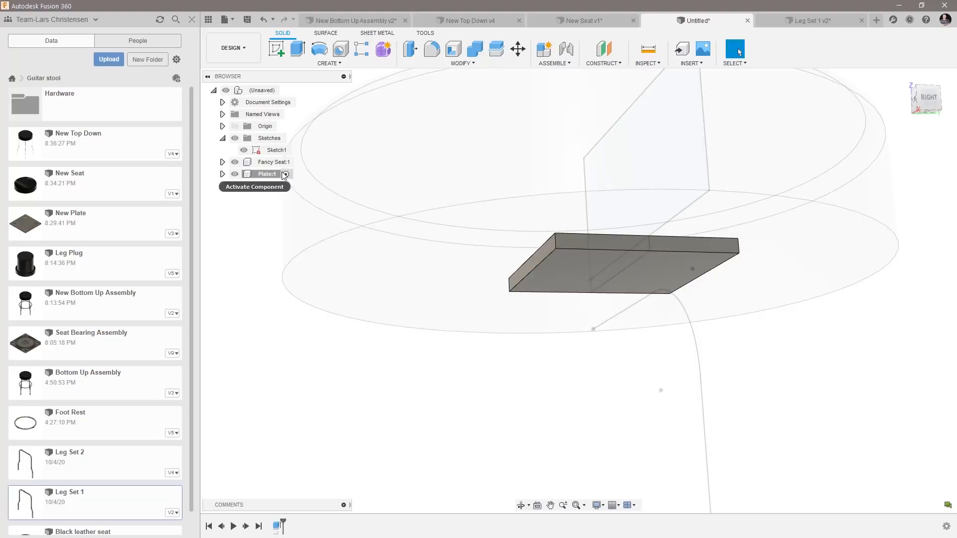
Mirror the plate body across its side face at the center axis, joining both halves into one body.
left_click(325, 66)
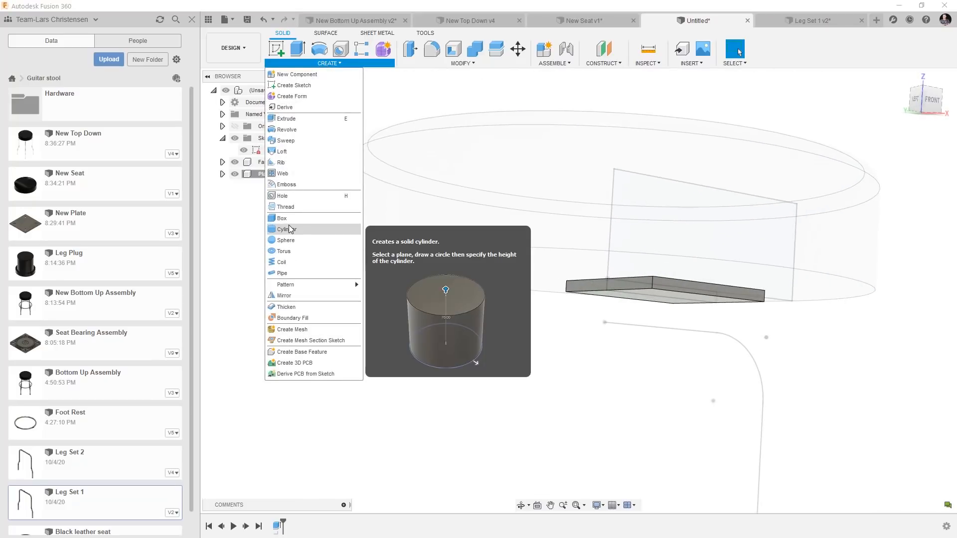
left_click(284, 296)
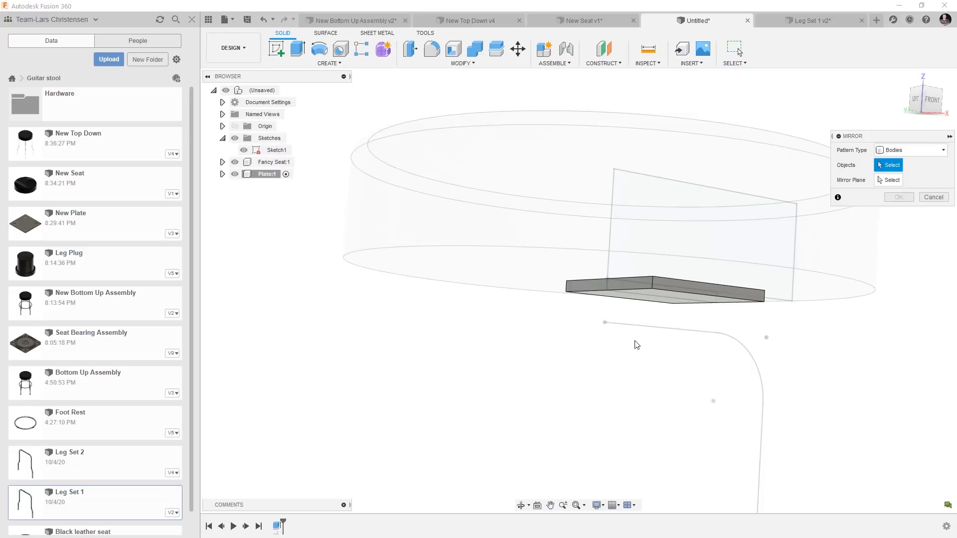
left_click(673, 301)
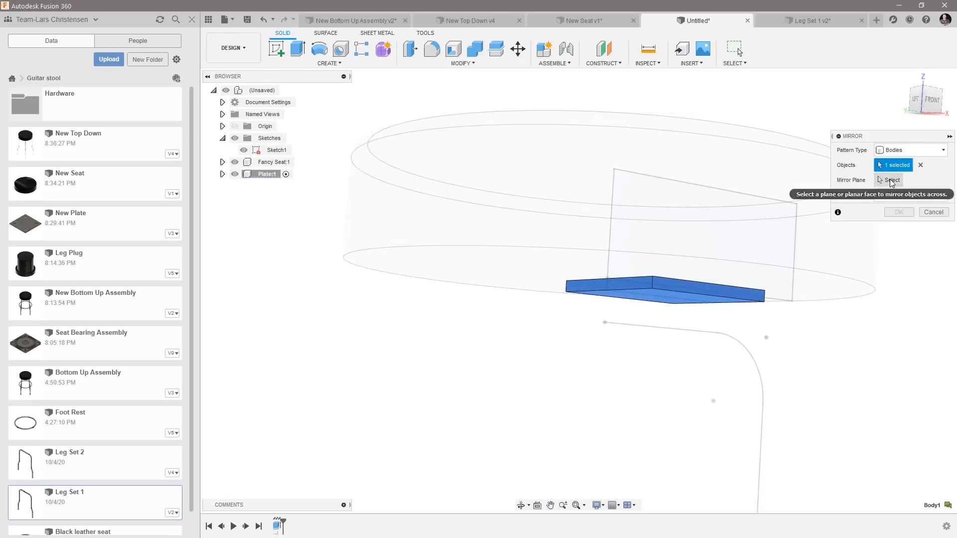
left_click(645, 285)
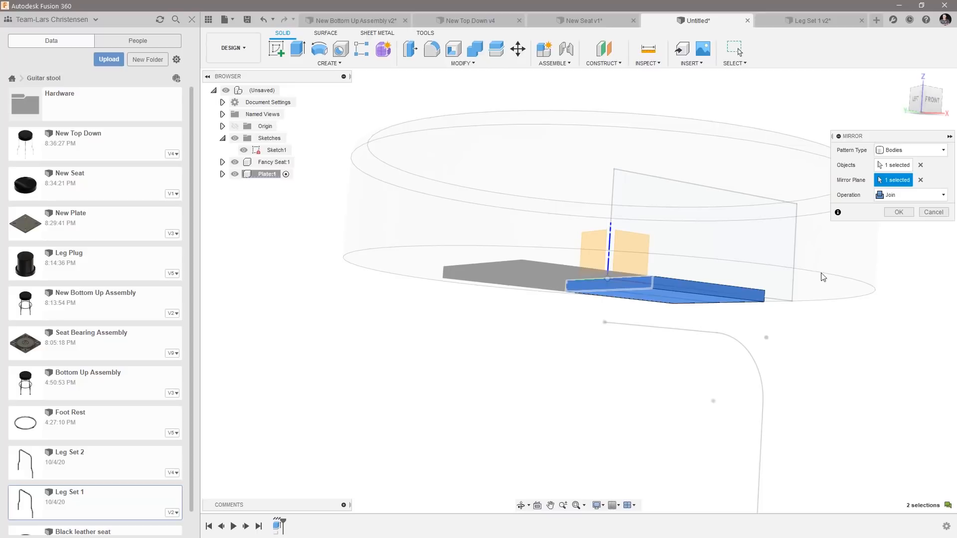
middle_click_drag(834, 283, 834, 284, "shift")
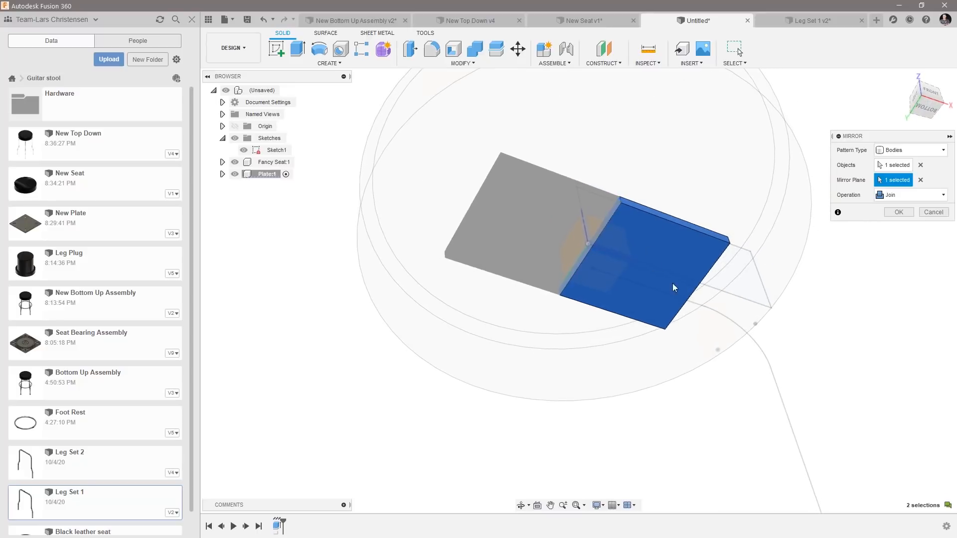
middle_click_drag(657, 273, 689, 270, "shift")
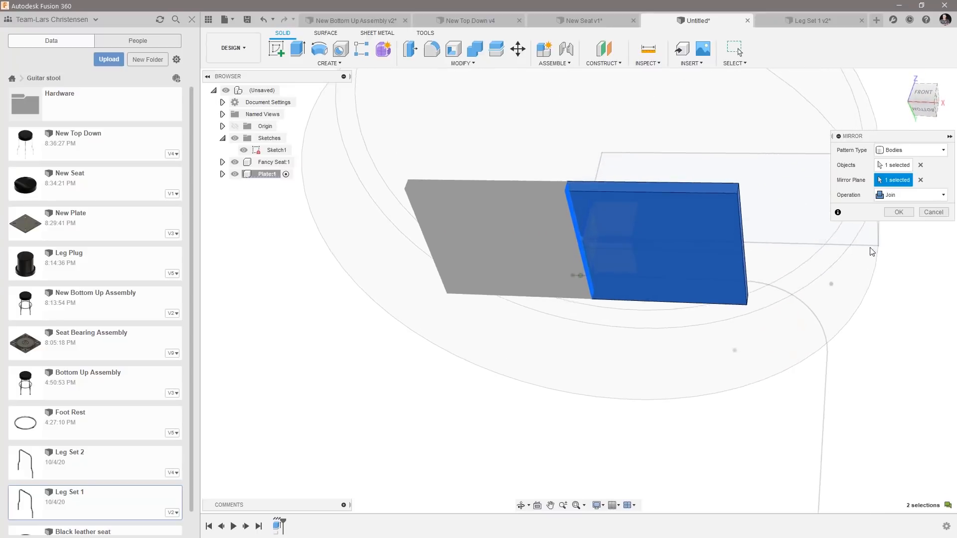
left_click(899, 212)
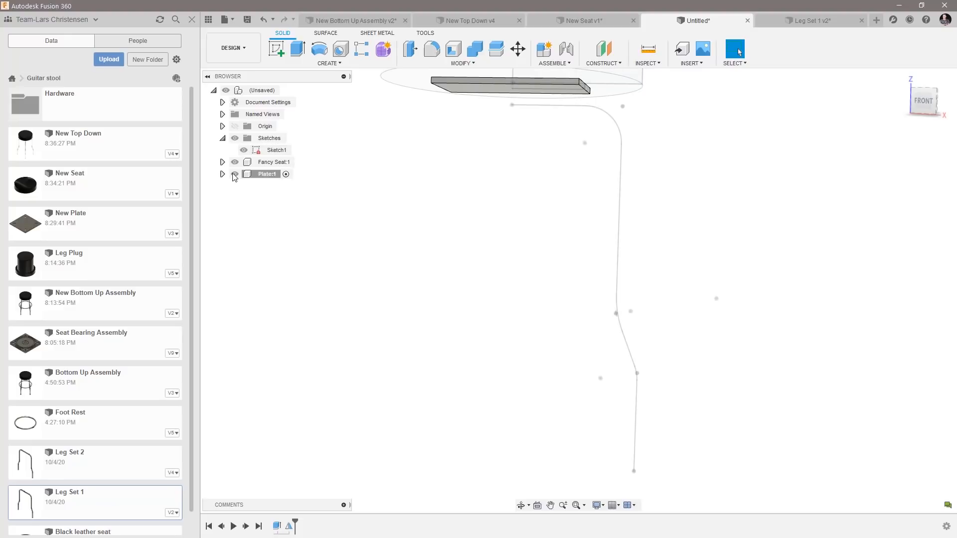
Create an internal standard component named Leg under the top-level design and activate it.
left_click(257, 173)
right_click(258, 91)
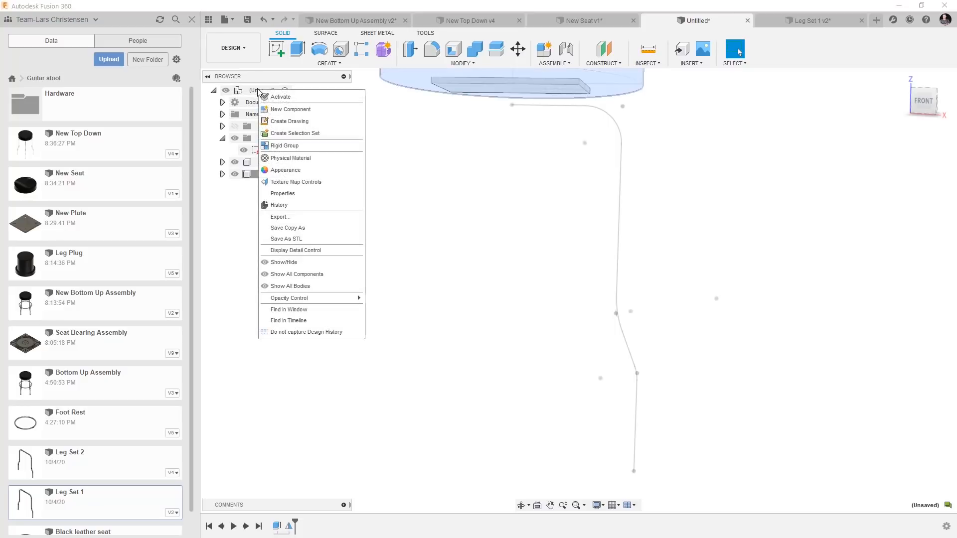
left_click(280, 106)
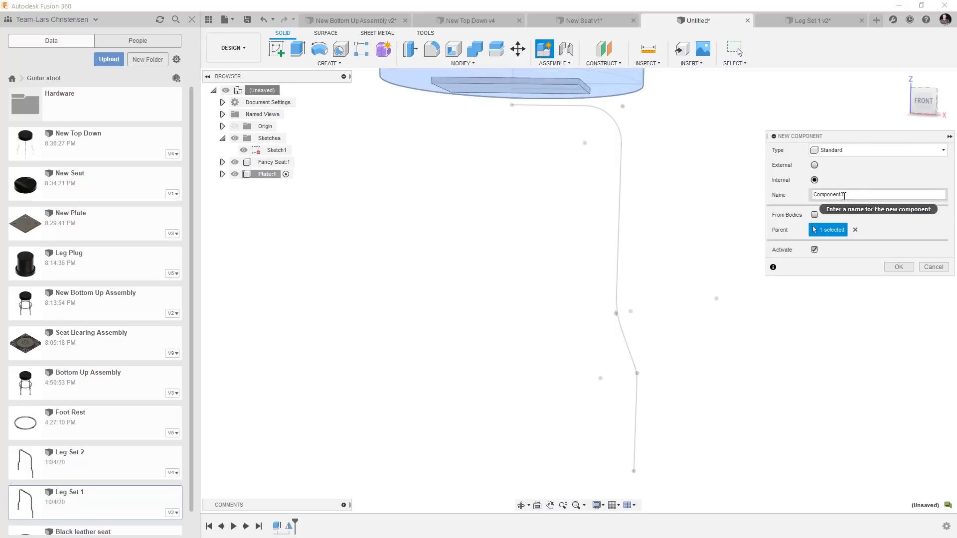
left_click_drag(816, 193, 760, 189)
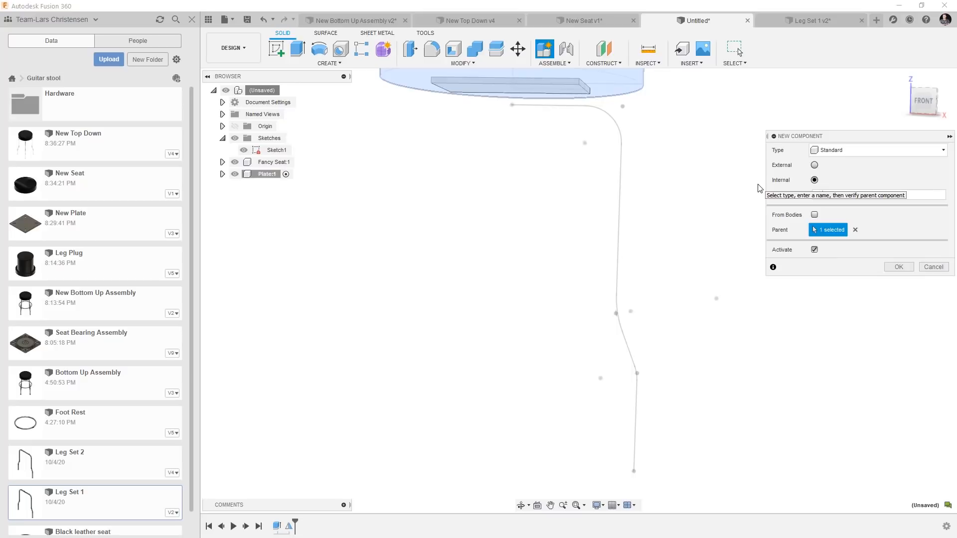
type("Leg")
key("Return")
scroll(555, 238, "down", 1)
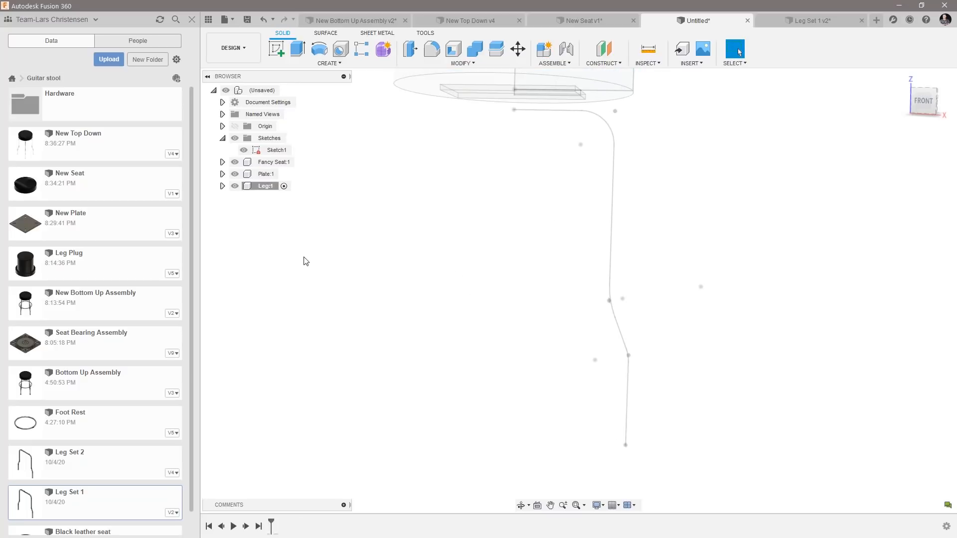
Start a sketch on the XZ origin plane in the Leg component.
left_click(276, 48)
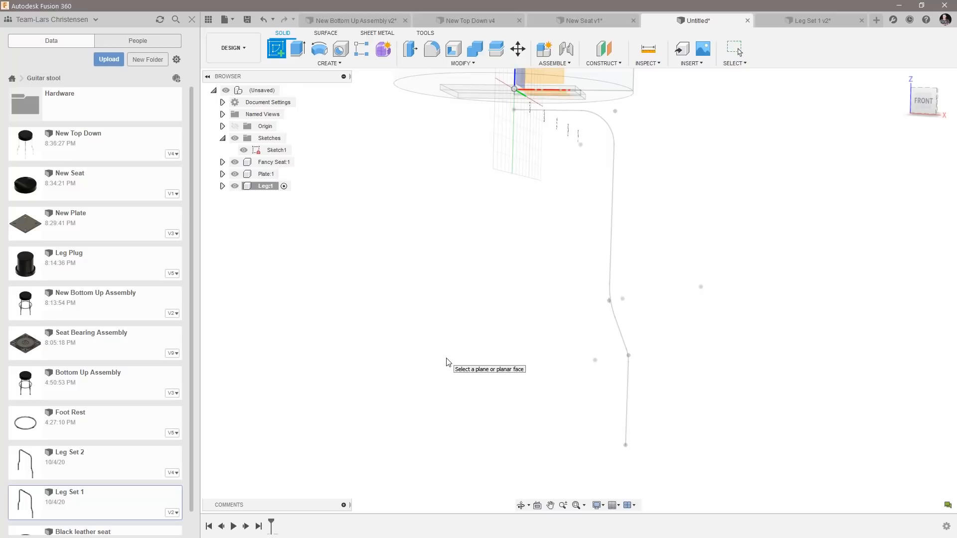
left_click(626, 442)
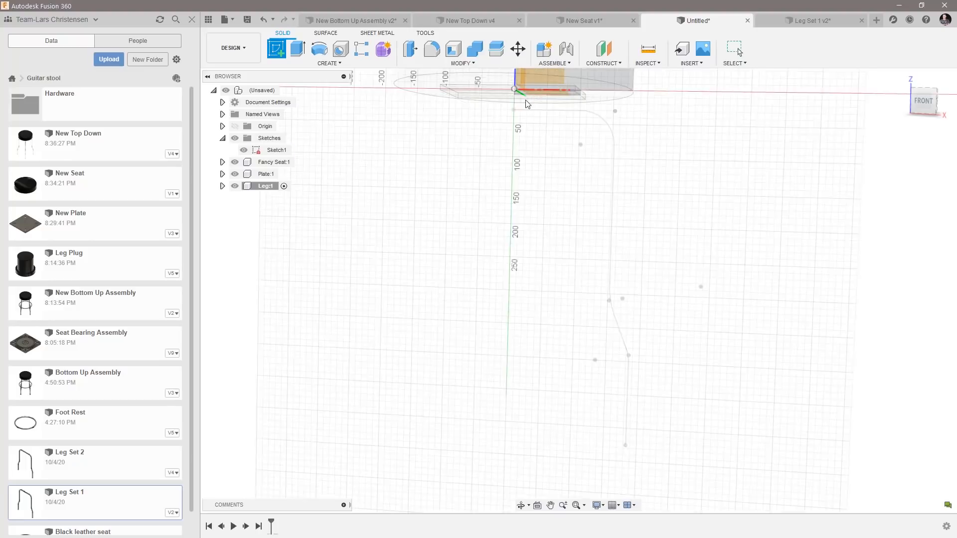
scroll(503, 324, "down", 3)
scroll(536, 95, "up", 3)
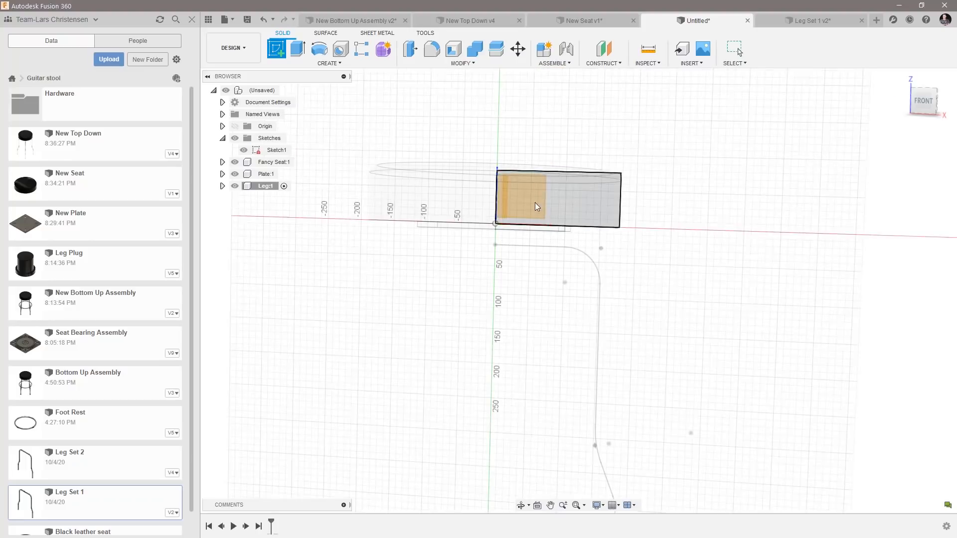
middle_click_drag(643, 265, 537, 179, "shift")
left_click(522, 175)
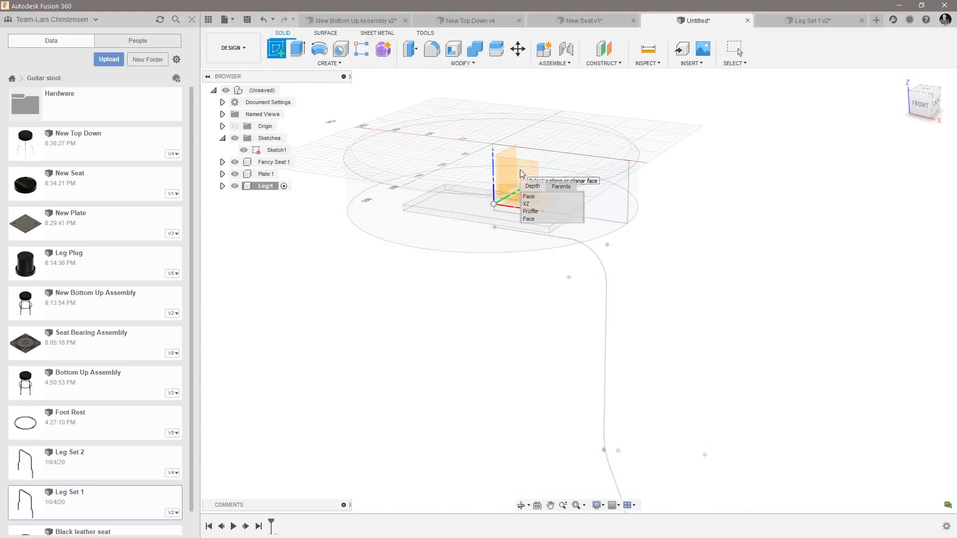
left_click(528, 203)
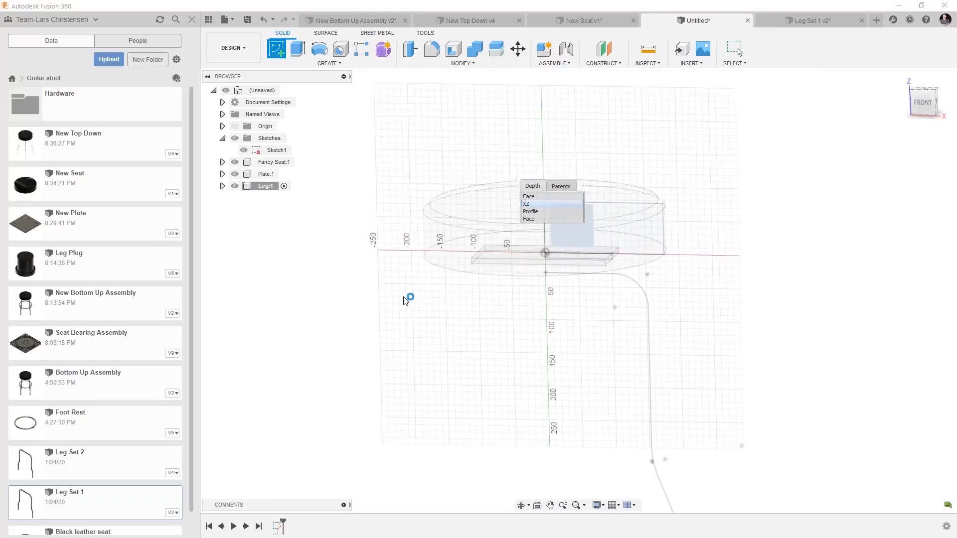
scroll(447, 414, "up", 3)
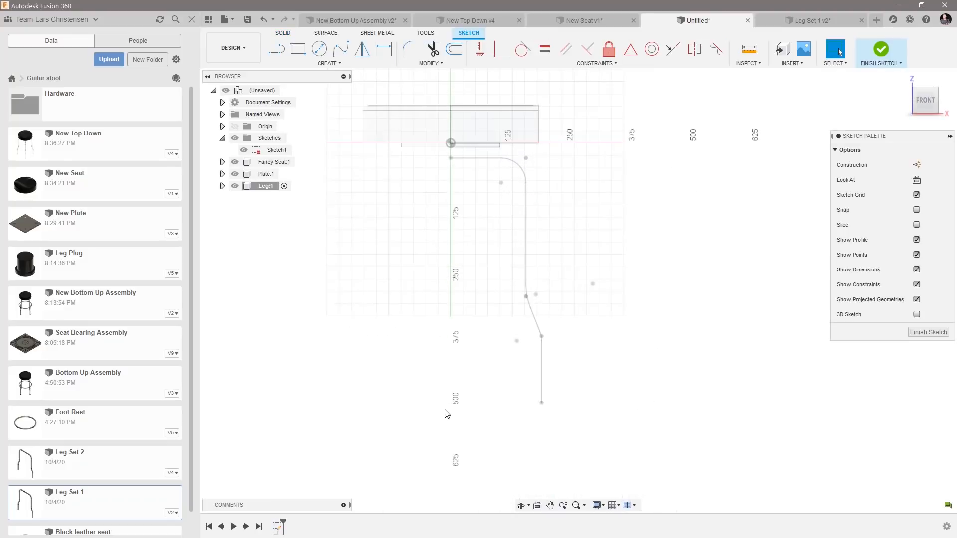
Project the whole chained leg path from the skeleton sketch with the projection link on, and finish the sketch.
key("p")
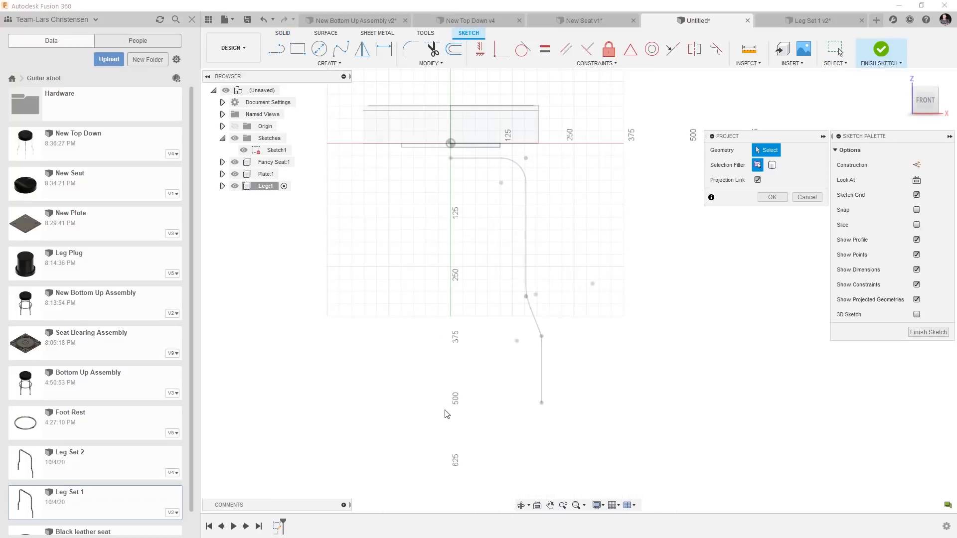
double_click(542, 369)
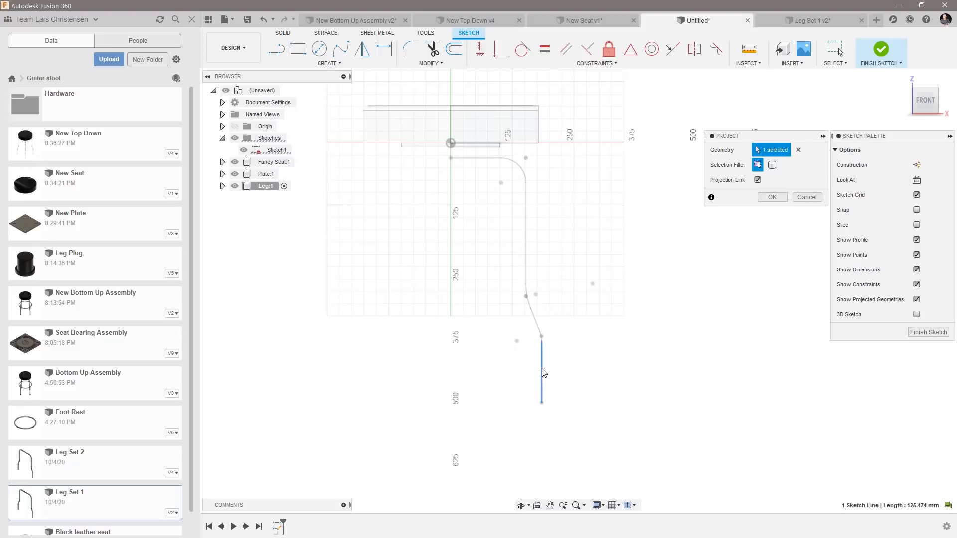
left_click(770, 199)
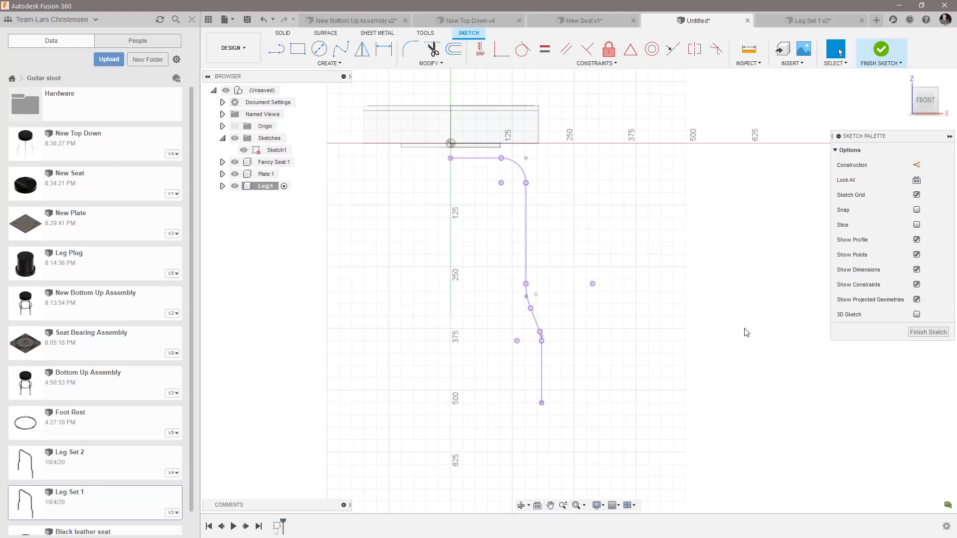
left_click(929, 334)
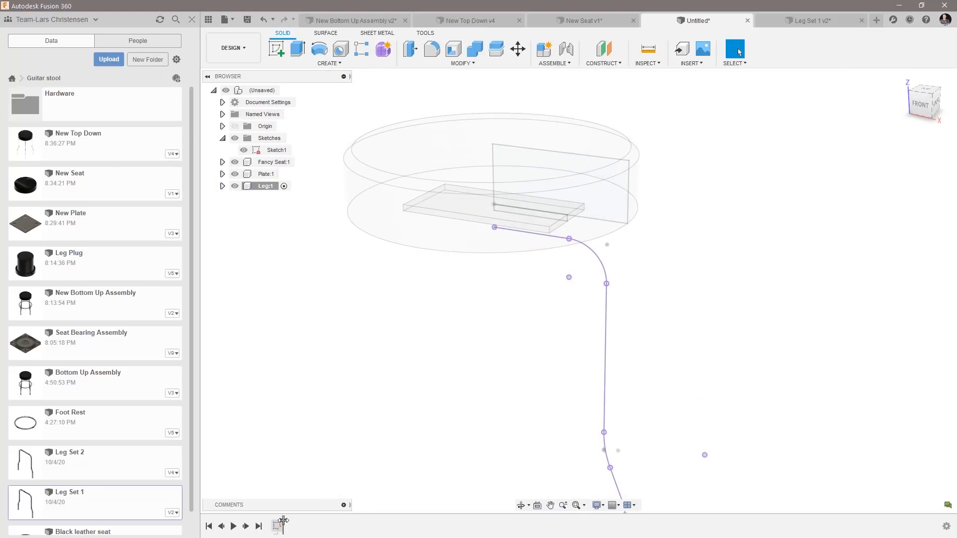
Sketch a 22 mm diameter circle near the leg path's upper endpoint on the YZ origin plane.
scroll(424, 204, "down", 3)
mouse_move(472, 319)
middle_mouse_down("shift")
mouse_move(581, 472)
mouse_move(620, 419)
mouse_move(595, 293)
mouse_move(526, 219)
mouse_move(604, 461)
mouse_move(541, 363)
mouse_move(518, 182)
mouse_move(489, 178)
mouse_move(539, 280)
middle_mouse_up("shift")
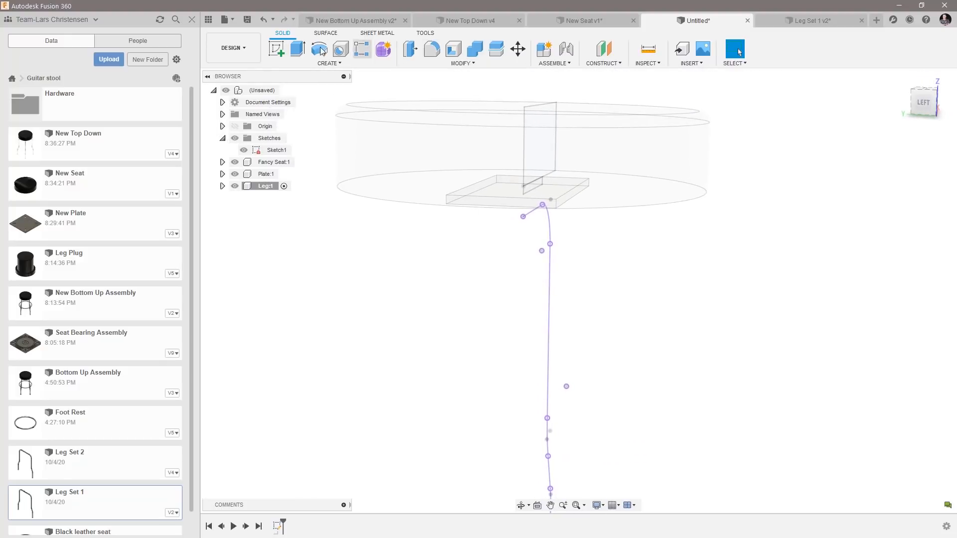
left_click(278, 49)
left_click(502, 158)
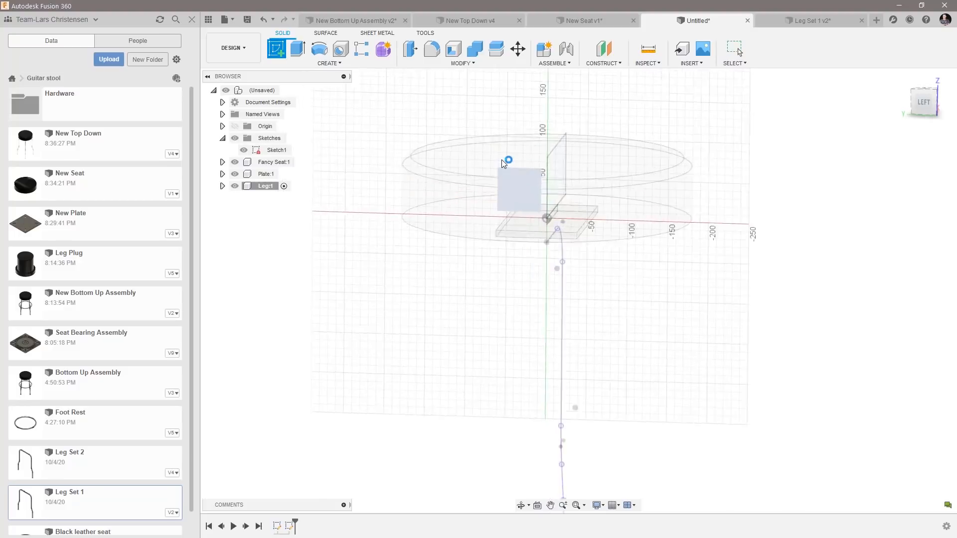
scroll(618, 344, "up", 8)
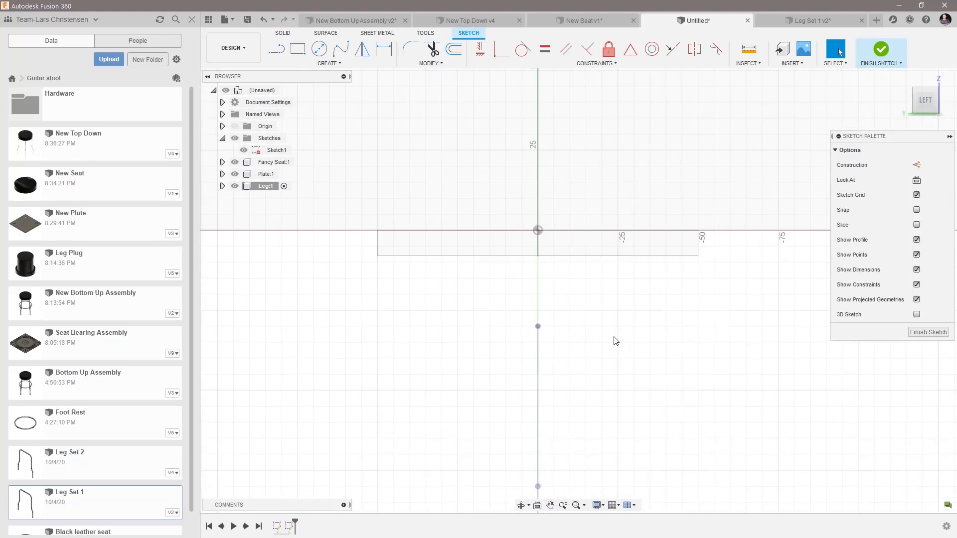
key("c")
left_click(579, 308)
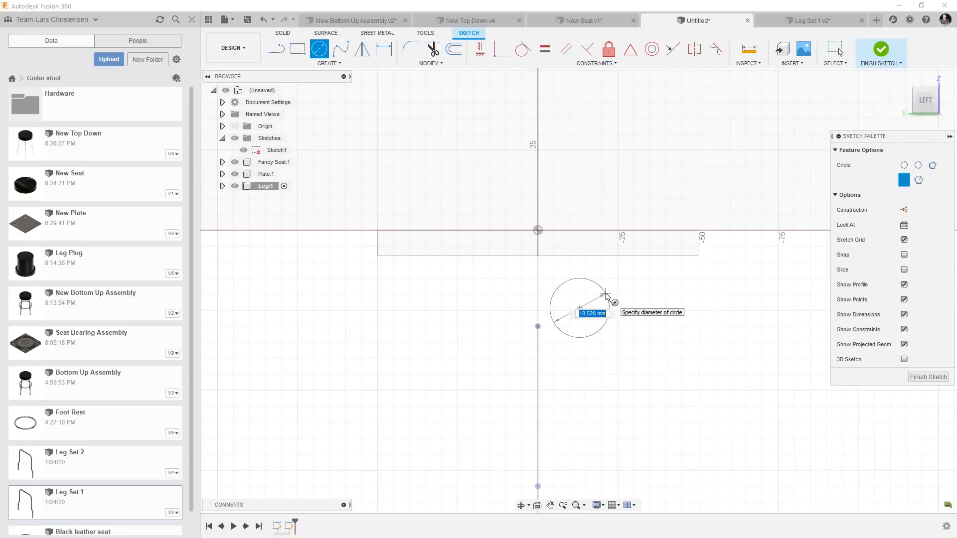
key("Return")
key("Escape")
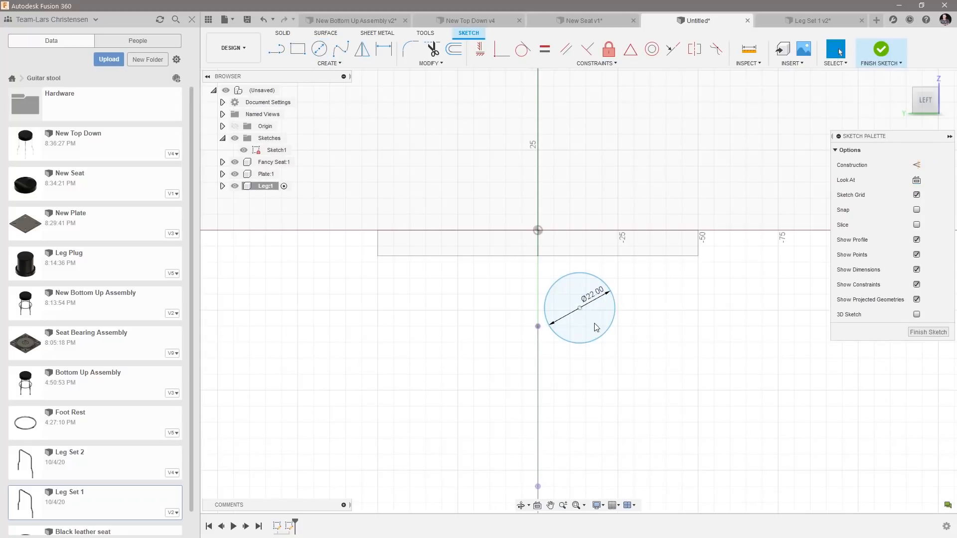
Move the circle closer to the center axis and constrain its center vertically to the leg path's upper endpoint.
scroll(621, 391, "down", 2)
mouse_move(591, 322)
left_mouse_down()
mouse_move(563, 302)
mouse_move(541, 301)
mouse_move(566, 305)
left_mouse_up()
scroll(524, 359, "up", 4)
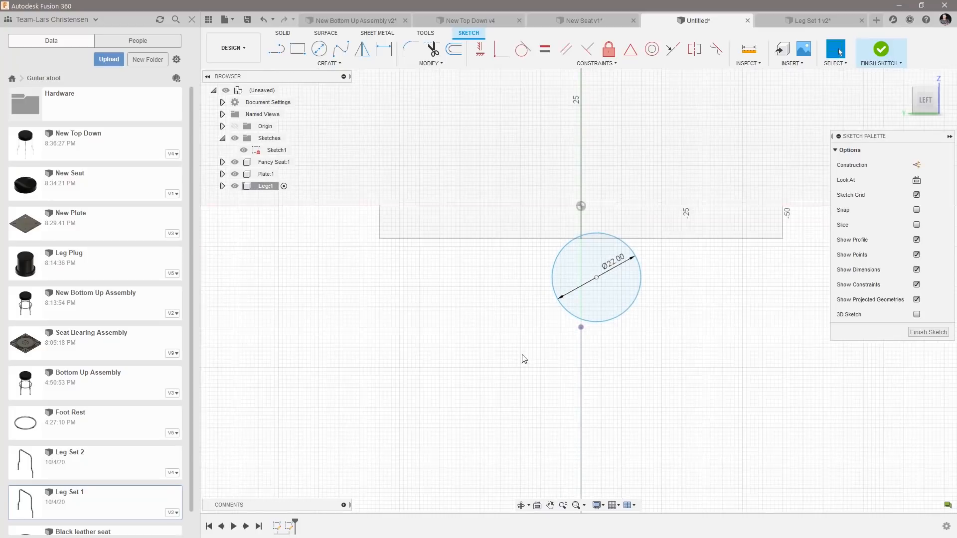
left_click(480, 49)
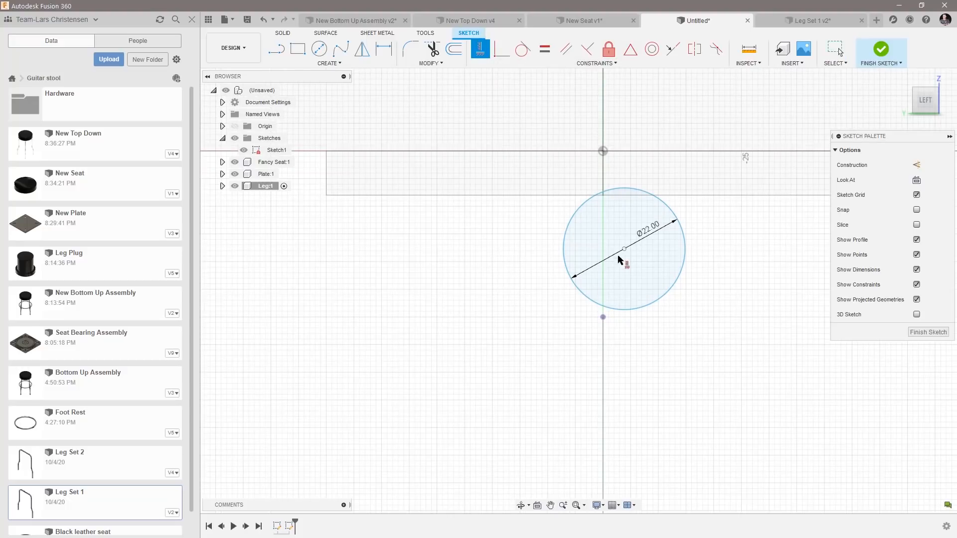
left_click(624, 249)
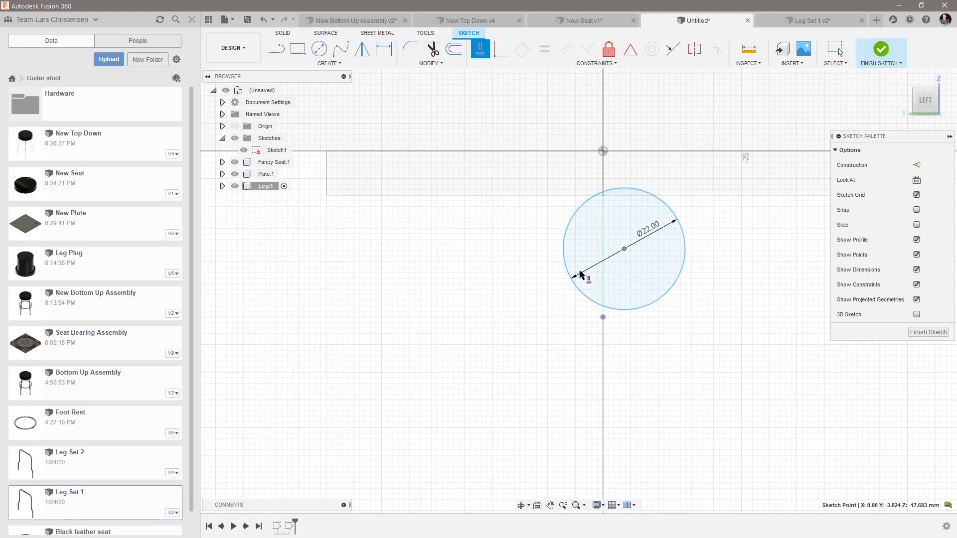
left_click(603, 318)
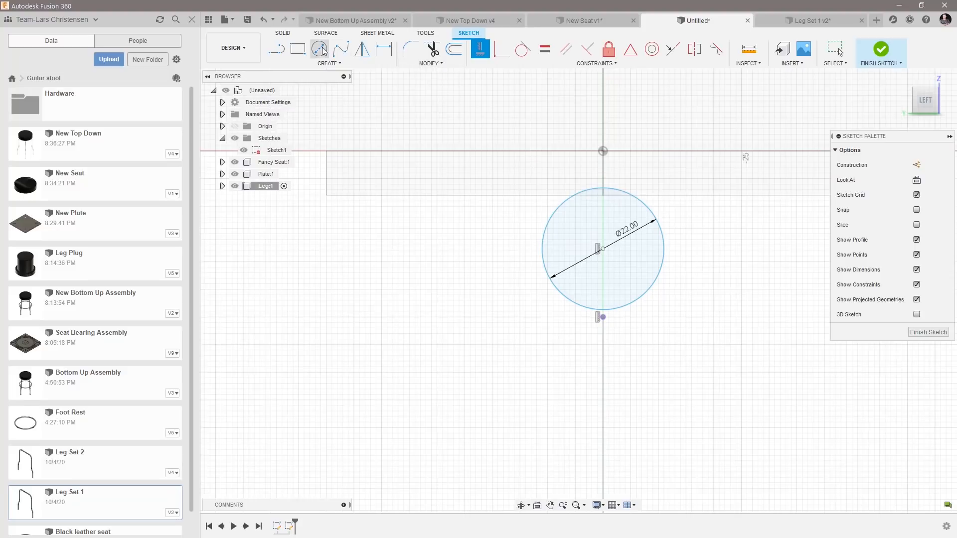
Dimension the circle's center 11 mm above the leg path's endpoint and finish the sketch.
left_click(384, 50)
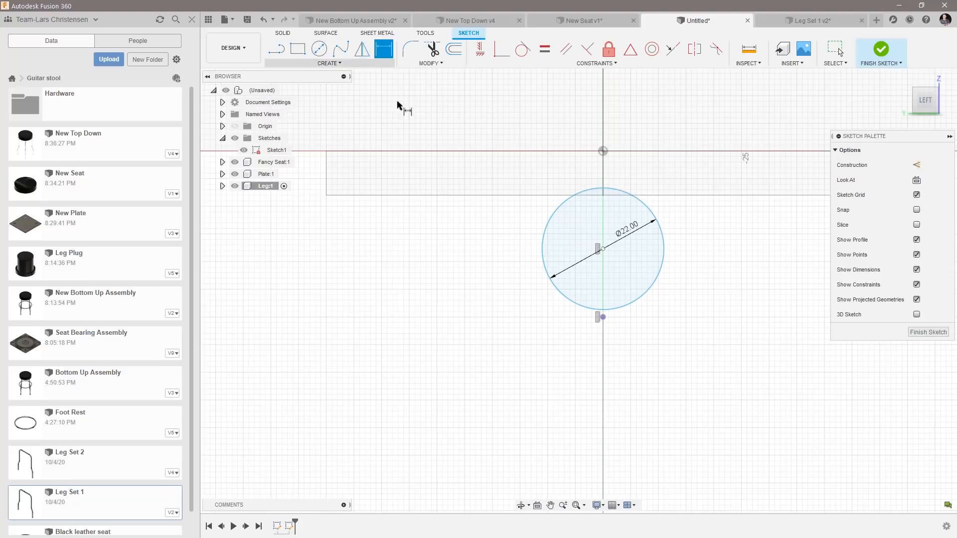
left_click(603, 318)
left_click(603, 249)
left_click(491, 294)
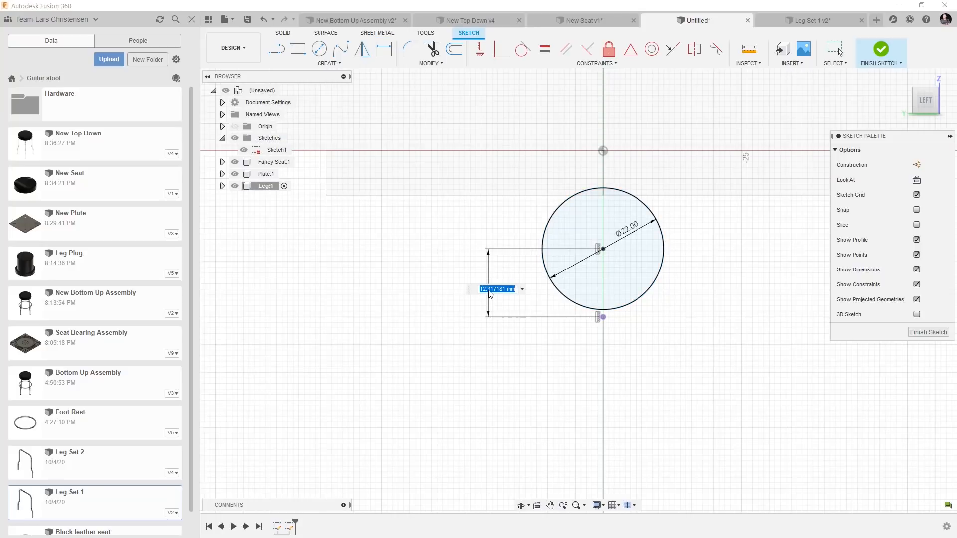
key("Return")
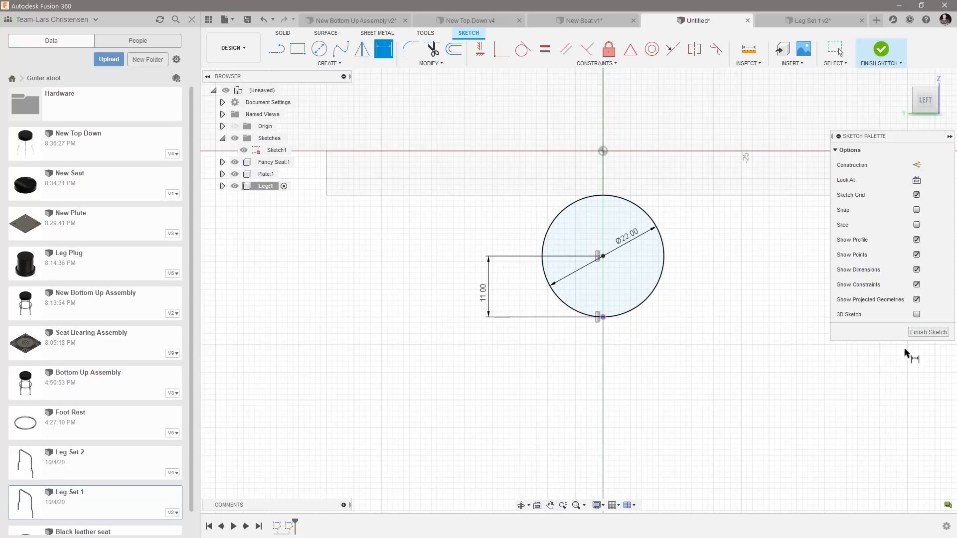
left_click(927, 333)
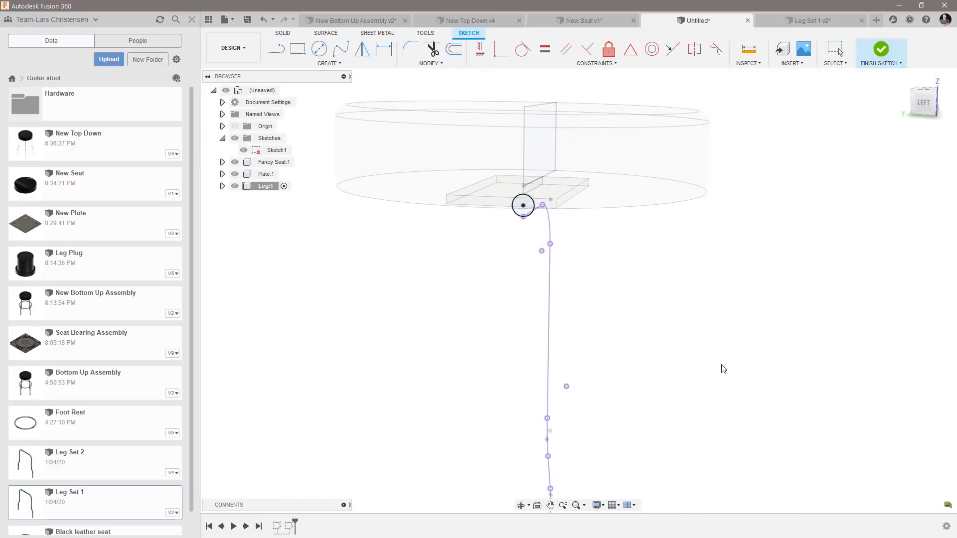
Sweep the circle profile along the projected leg path as a new body with perpendicular orientation.
left_click(327, 65)
left_click(295, 141)
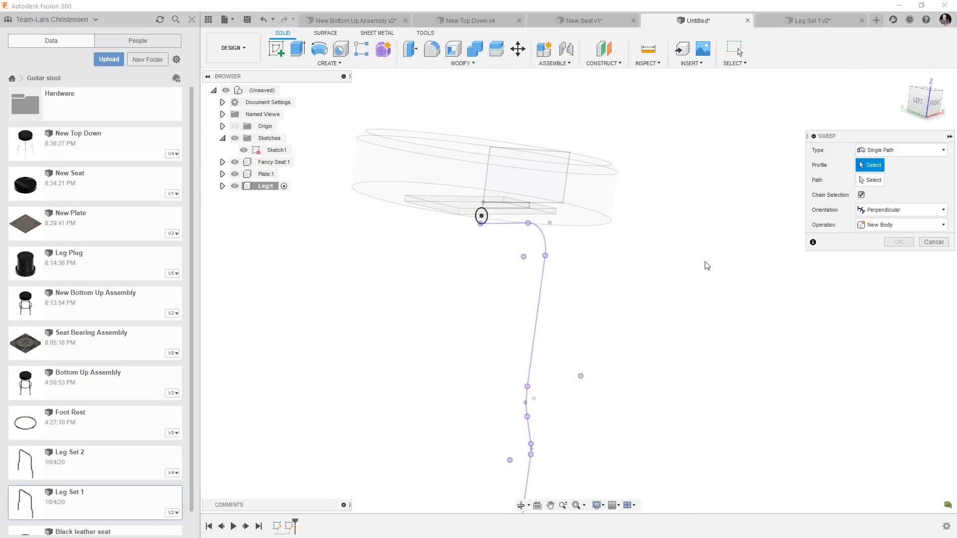
left_click(482, 216)
left_click(871, 180)
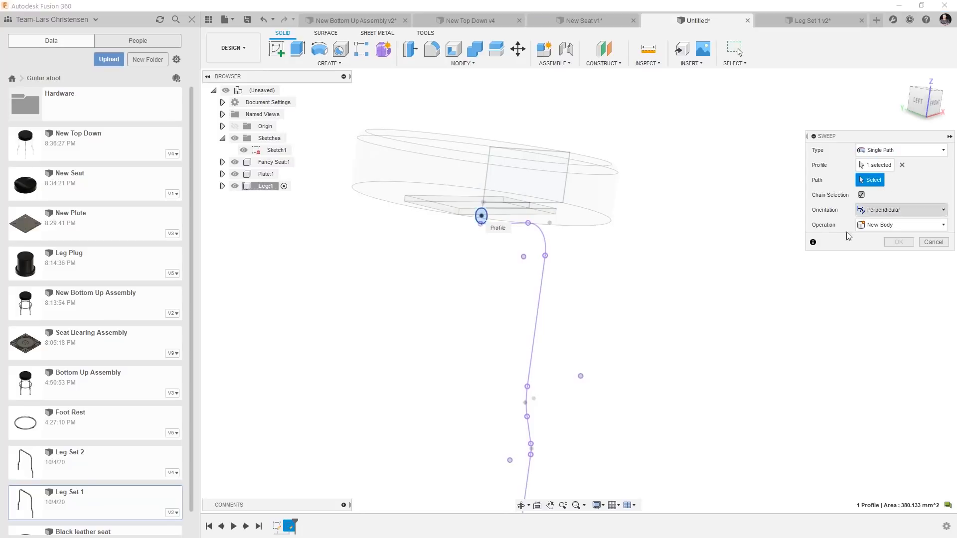
left_click(548, 235)
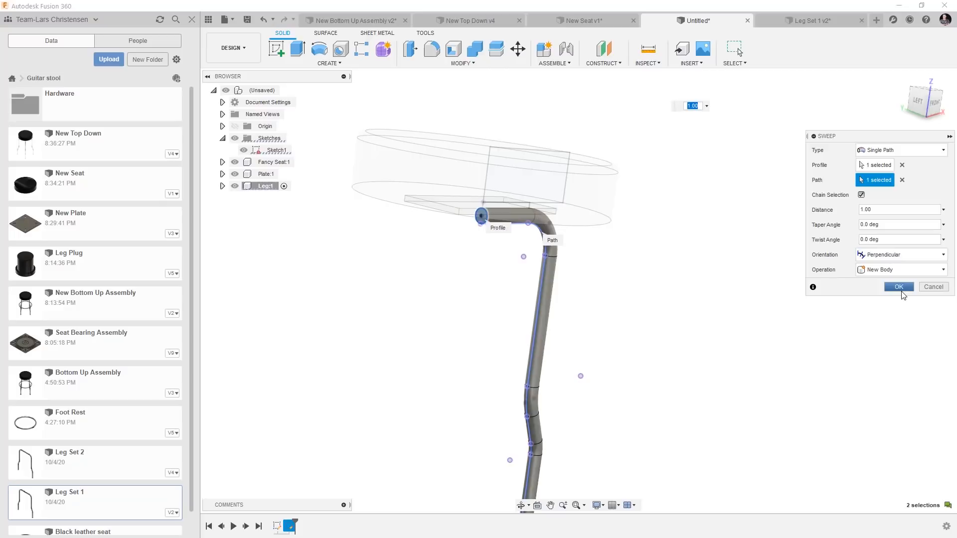
left_click(899, 287)
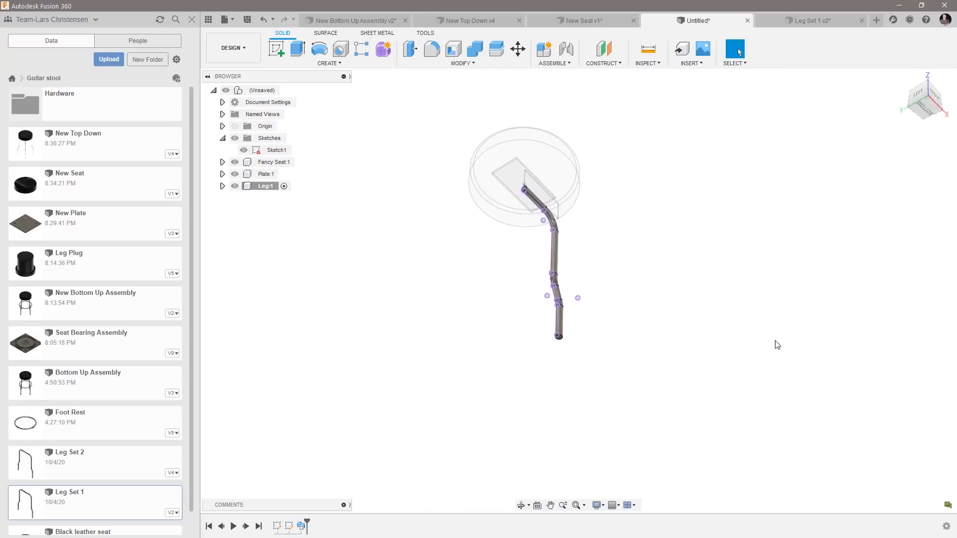
Delete the leg sweep and its circle profile sketch.
left_click(303, 524)
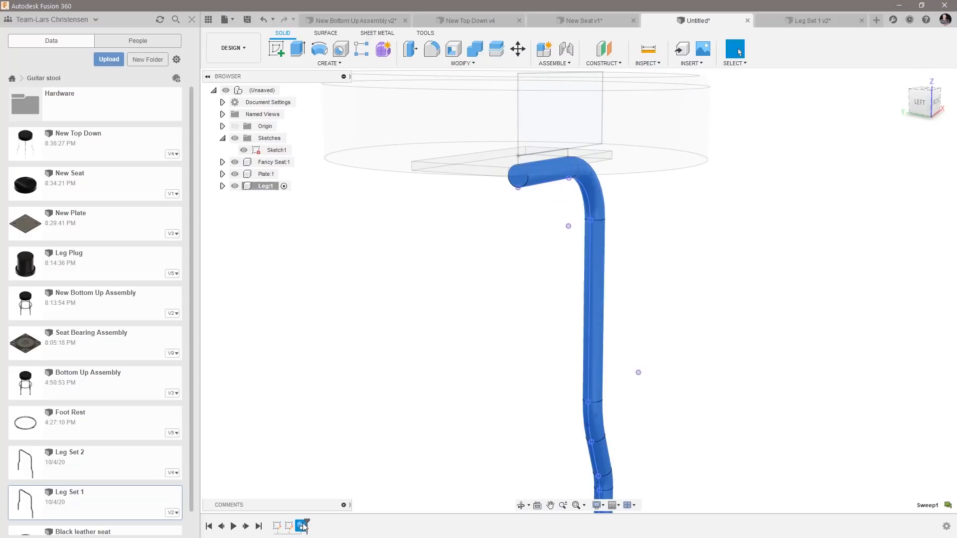
key("Delete")
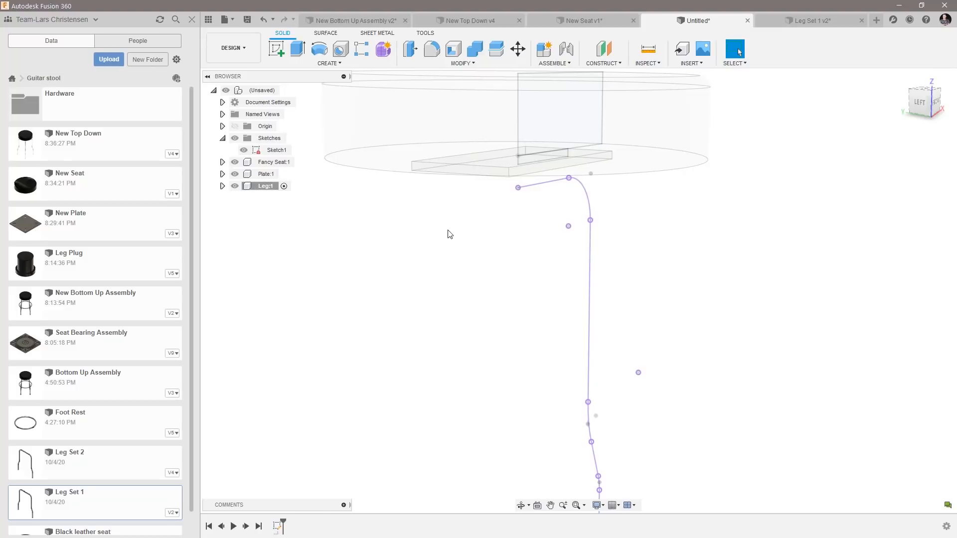
left_click(605, 57)
middle_click_drag(680, 259, 544, 149, "shift")
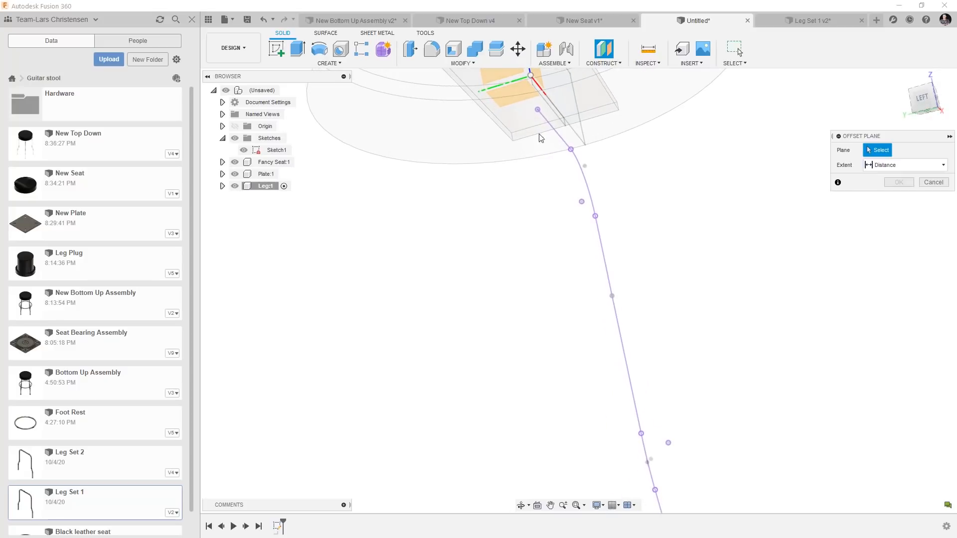
left_click(517, 96)
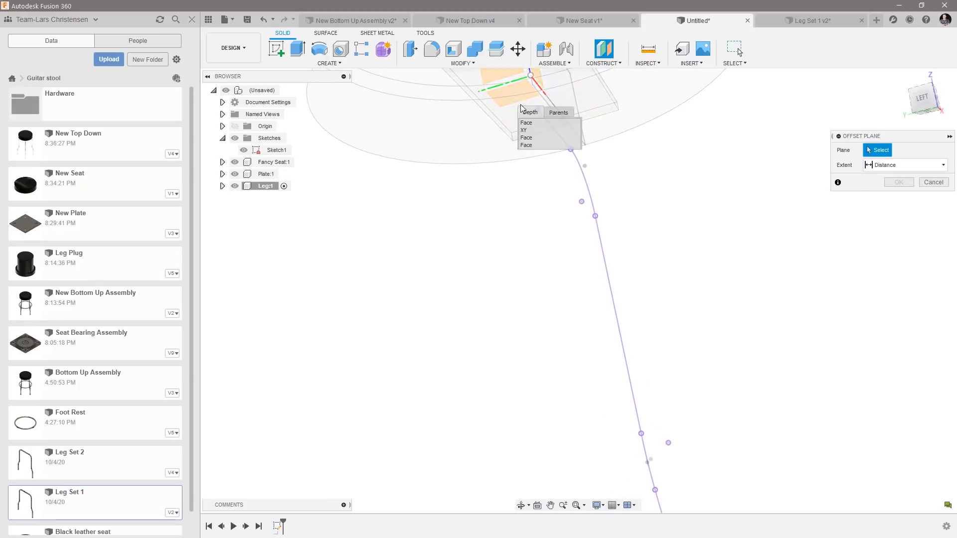
left_click(531, 129)
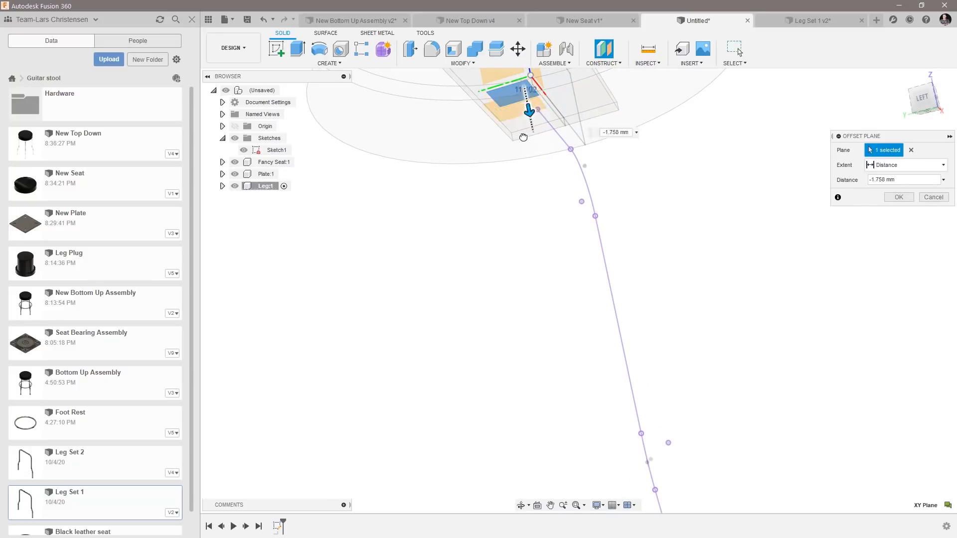
left_click_drag(526, 93, 524, 238)
middle_click_drag(524, 237, 595, 432, "shift")
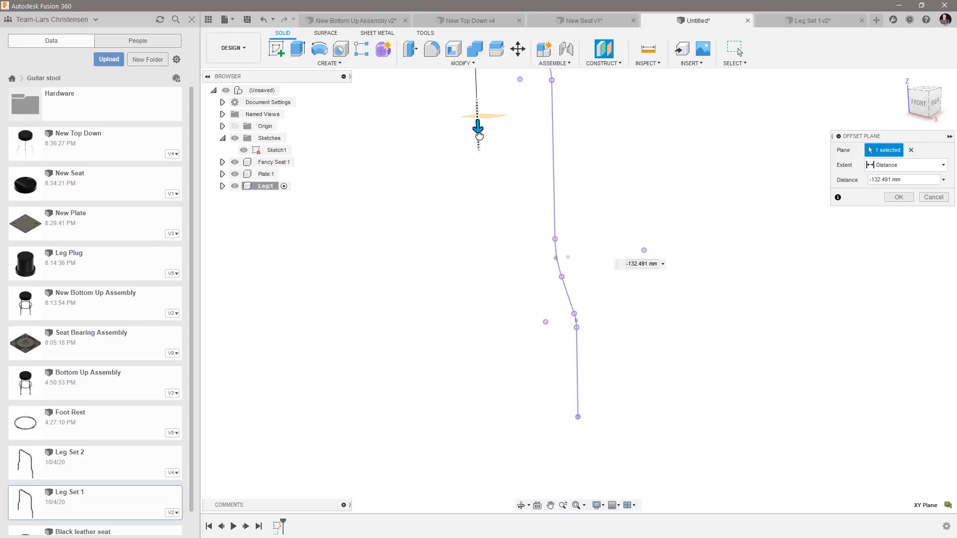
left_click_drag(476, 125, 482, 215)
left_click(919, 109)
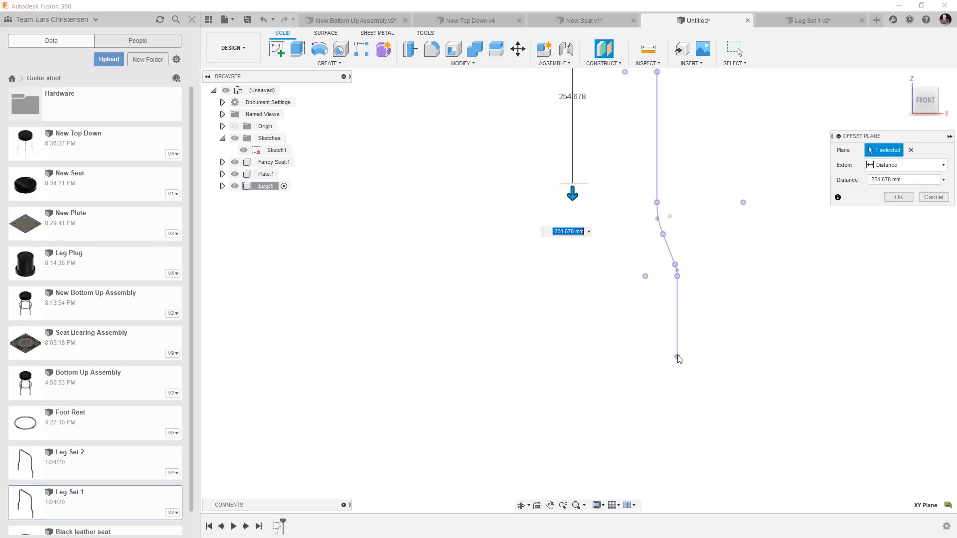
scroll(677, 357, "up", 3)
left_click_drag(533, 130, 533, 372)
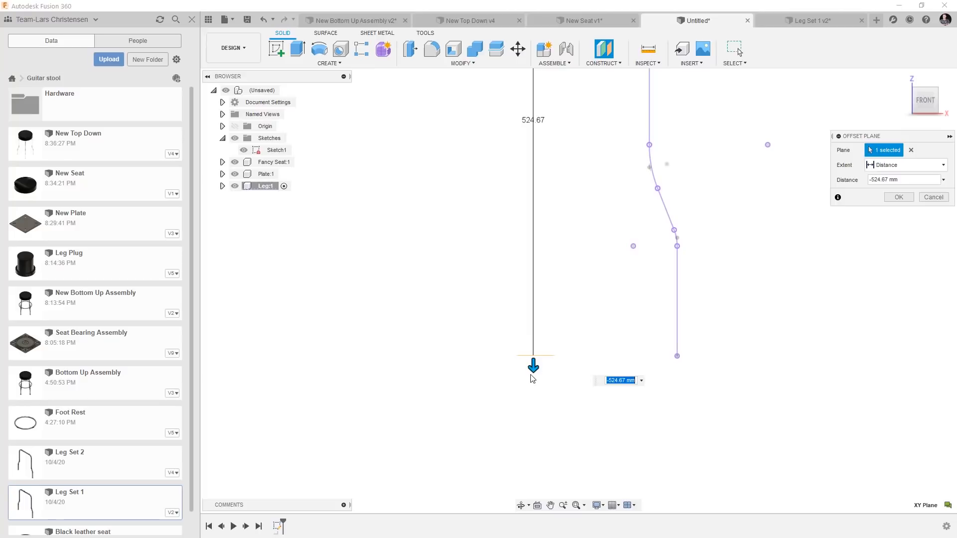
left_click_drag(532, 368, 533, 354)
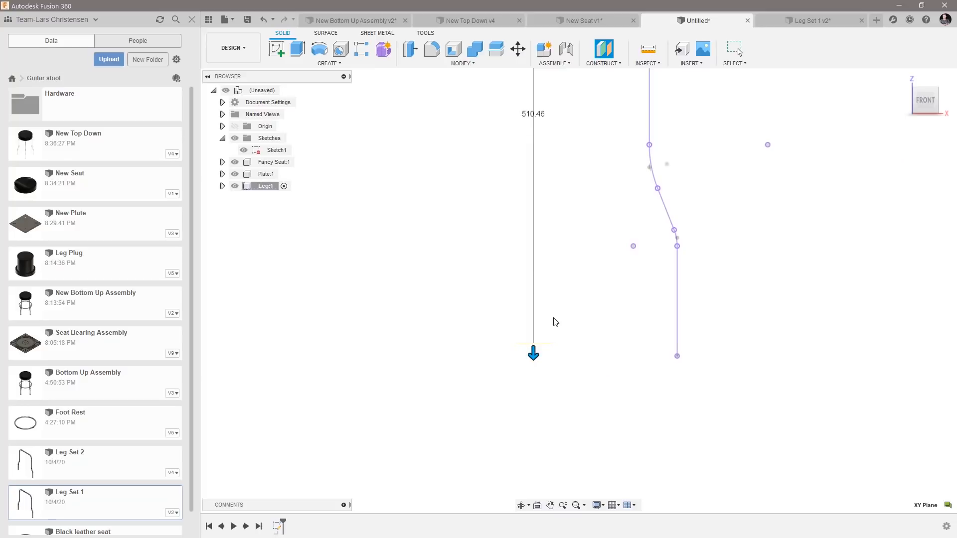
key("Escape")
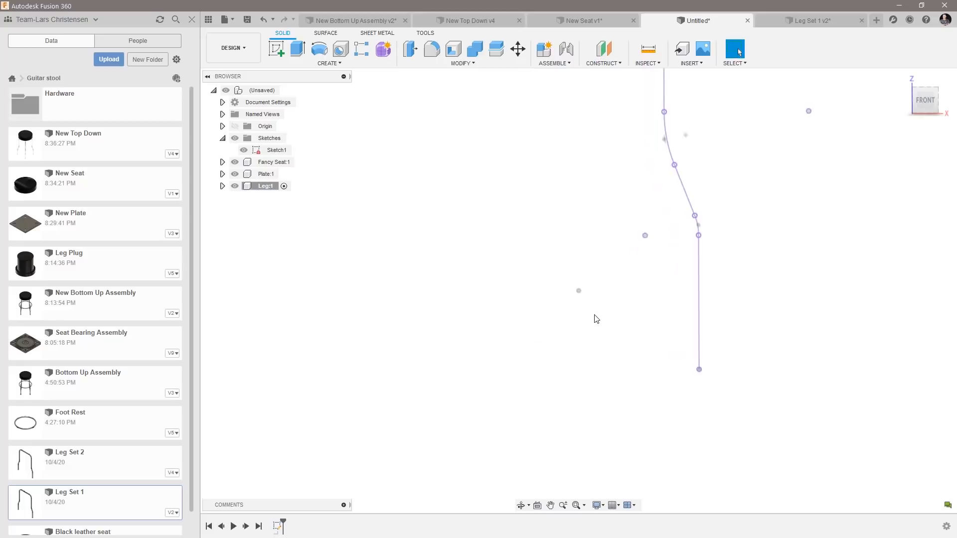
Create a construction plane along the leg path at its lower end, with a proportional distance of 0.00.
left_click(596, 64)
left_click(598, 65)
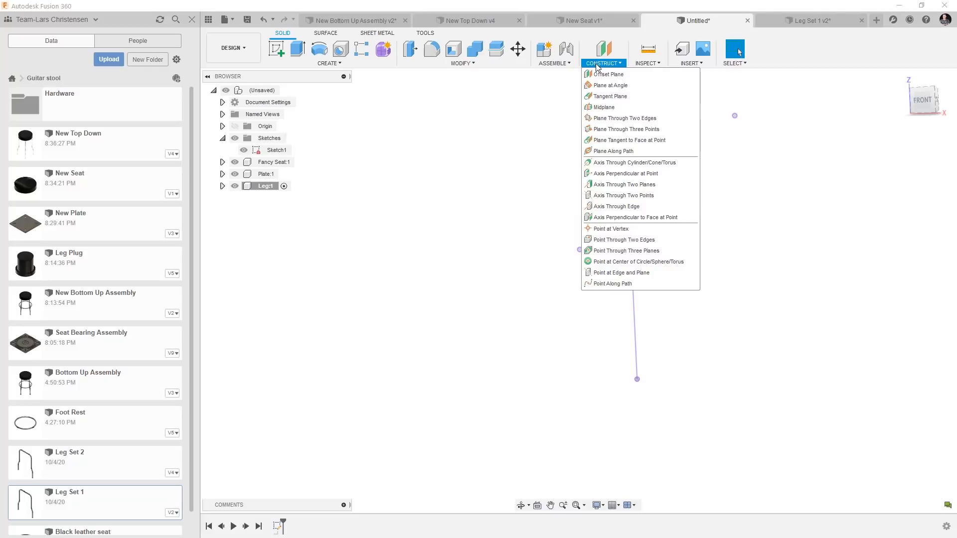
left_click(599, 152)
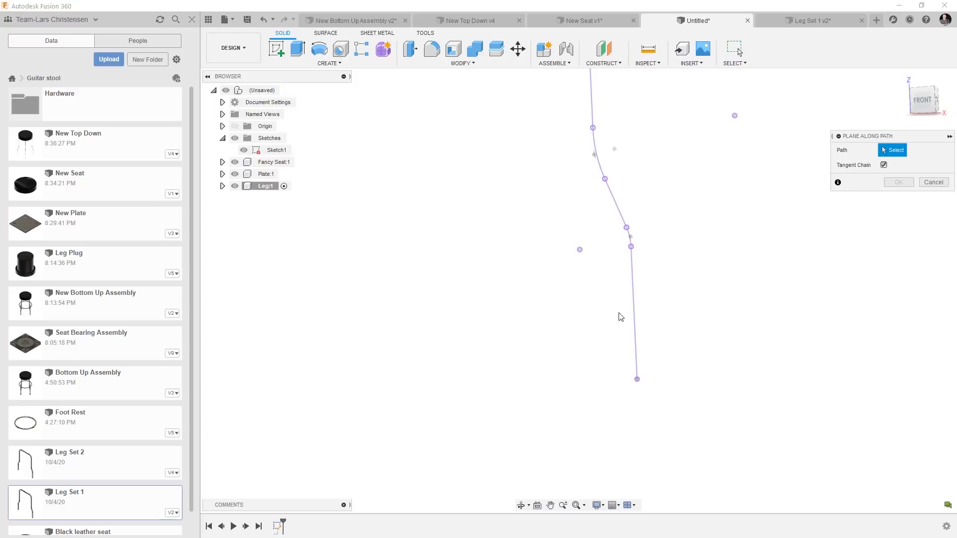
left_click(632, 315)
left_click_drag(632, 301, 640, 434)
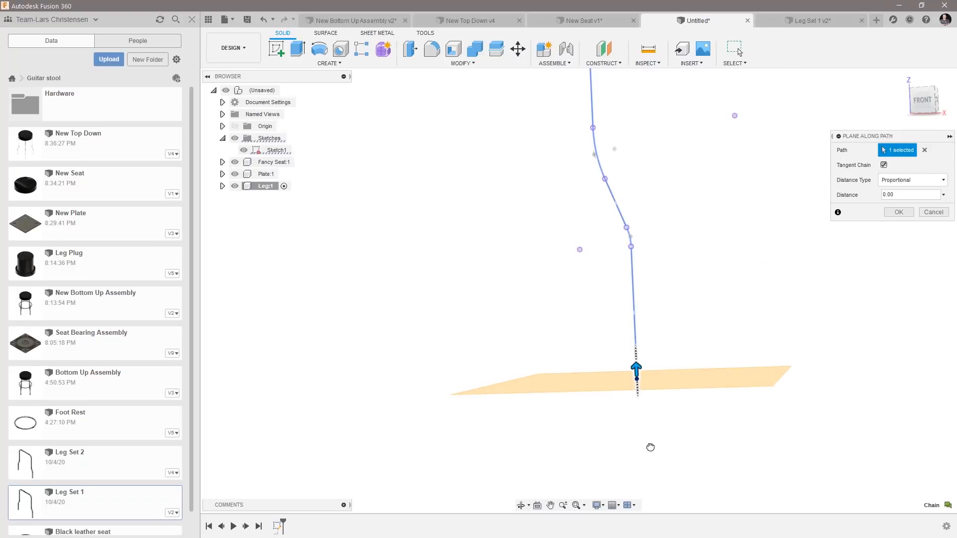
left_click(899, 212)
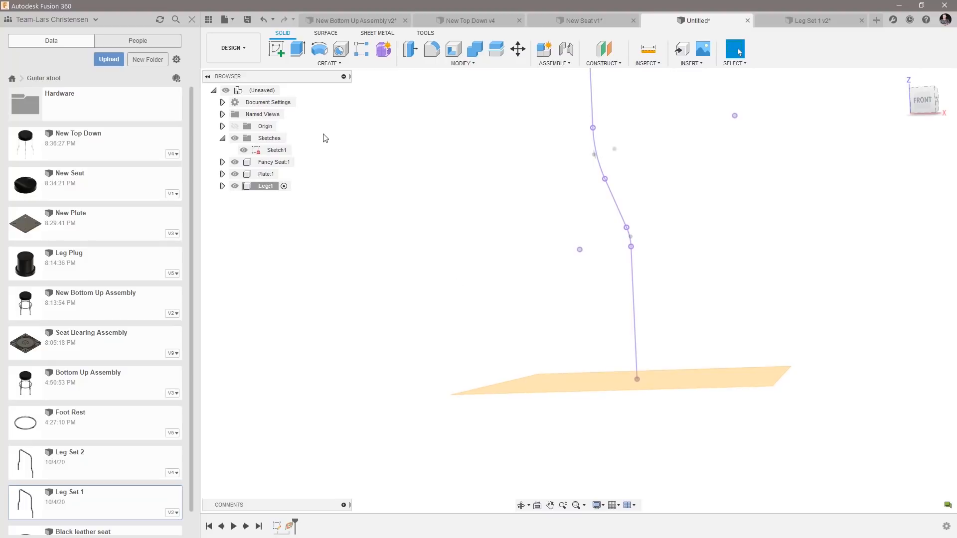
Start a sketch on the new plane at the leg's foot and draw a 22 mm diameter circle beside the path's endpoint.
left_click(277, 50)
mouse_move(439, 207)
middle_mouse_down("shift")
mouse_move(432, 201)
mouse_move(481, 321)
middle_mouse_up("shift")
left_click(676, 307)
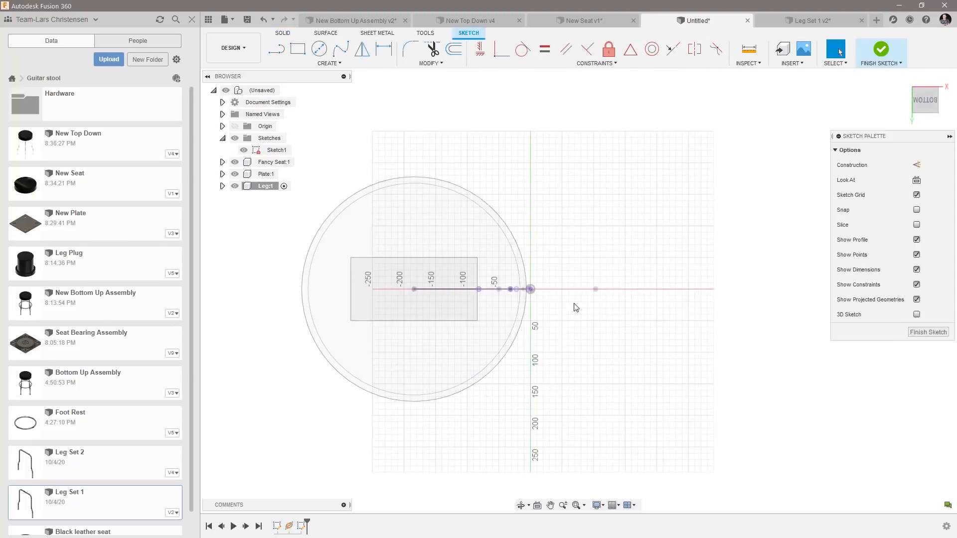
scroll(501, 289, "up", 5)
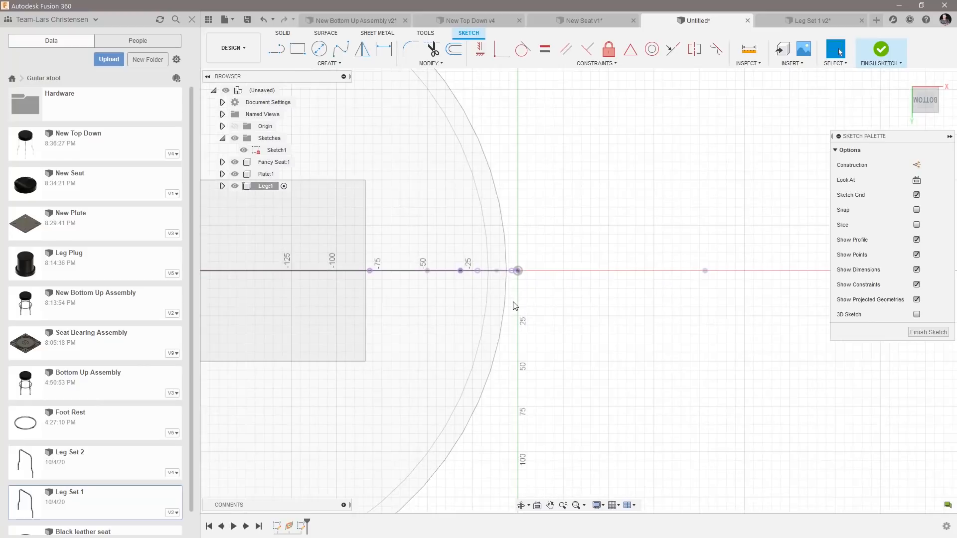
left_click(318, 57)
left_click(586, 202)
type("22")
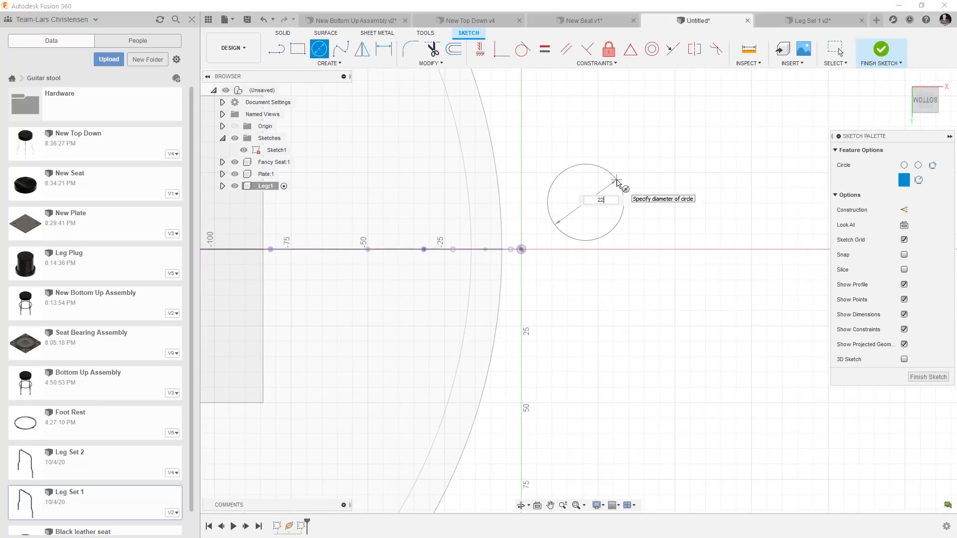
key("Return")
key("Escape")
scroll(588, 204, "up", 3)
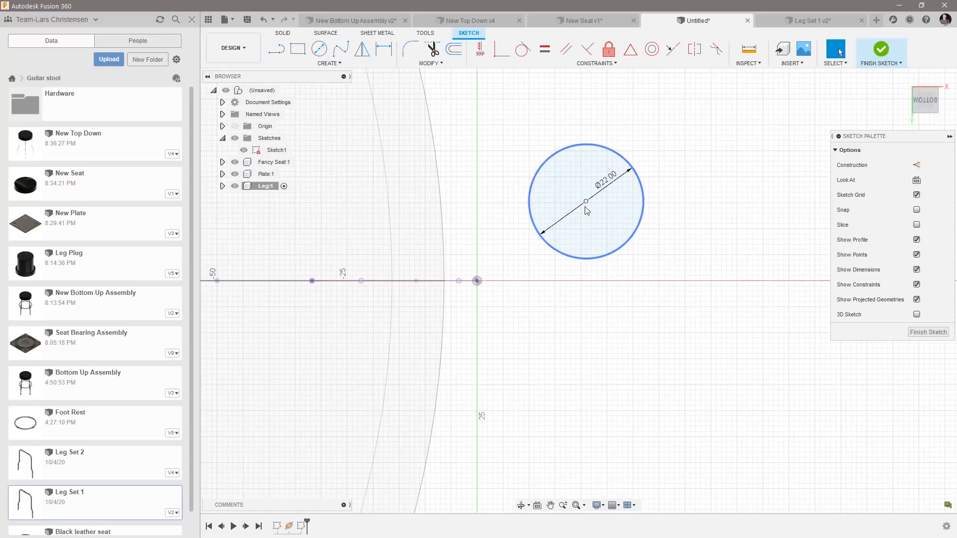
Move the circle closer to the leg path's lower endpoint and constrain its center horizontally to that endpoint.
left_click_drag(587, 208, 571, 257)
left_click(480, 49)
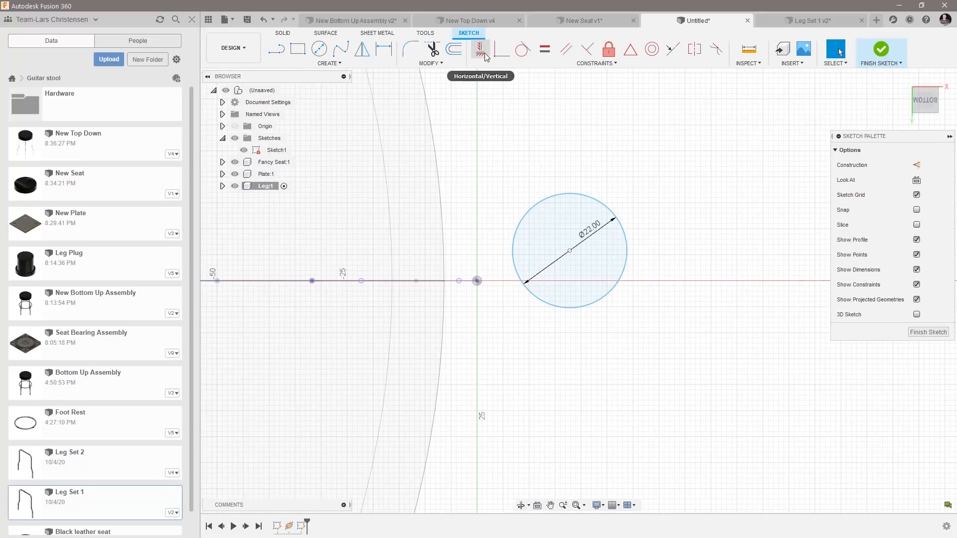
left_click(570, 251)
left_click(477, 282)
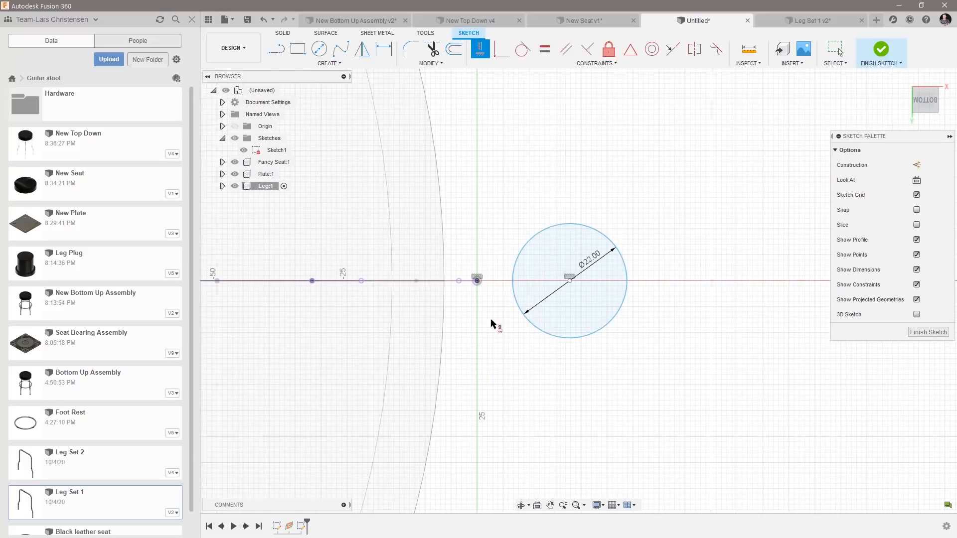
Dimension the circle's center 11 mm from the leg path's lower endpoint and finish the sketch.
key("d")
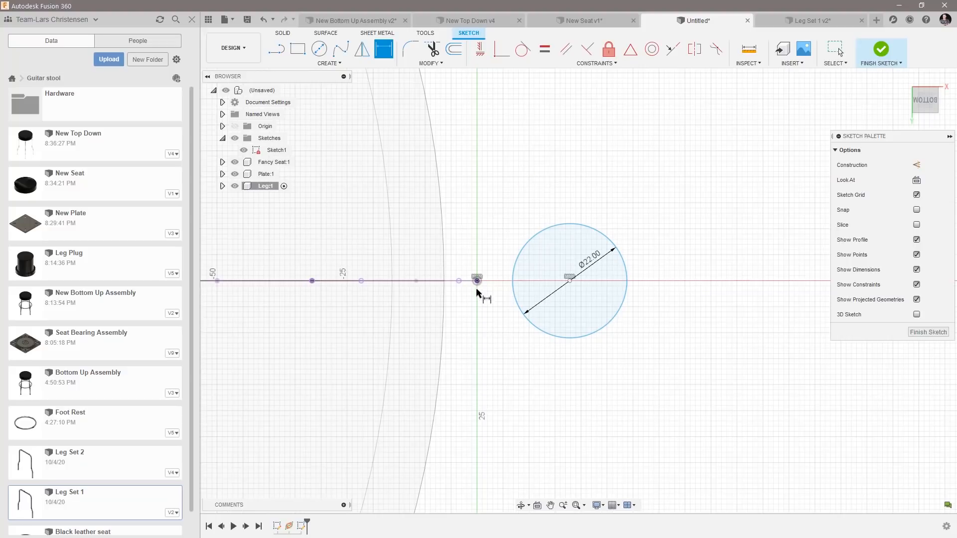
left_click(477, 280)
left_click(570, 281)
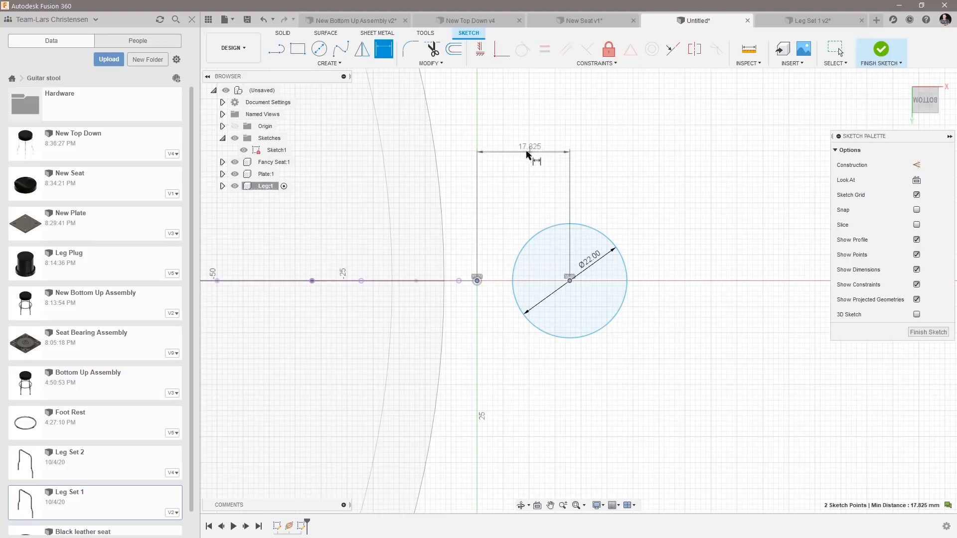
left_click(524, 155)
type("11")
key("Return")
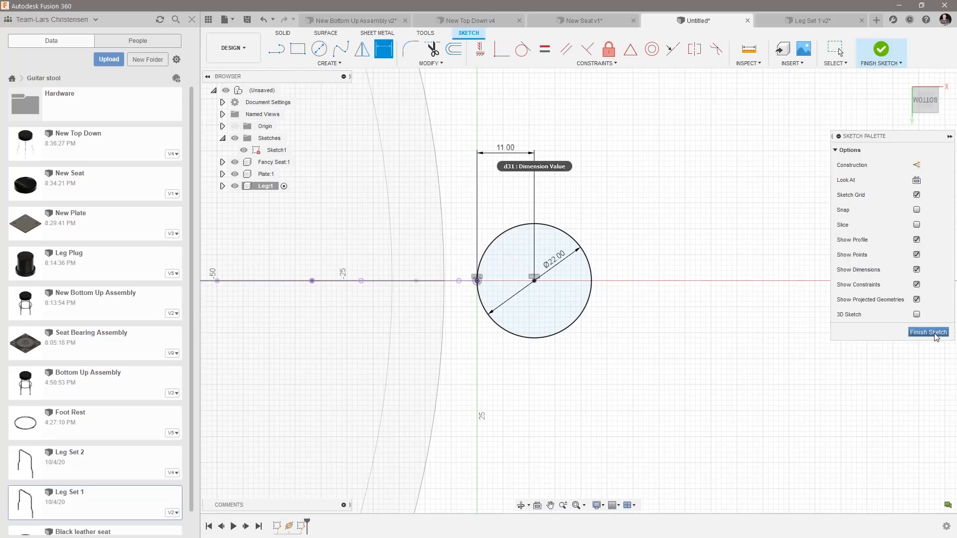
left_click(936, 337)
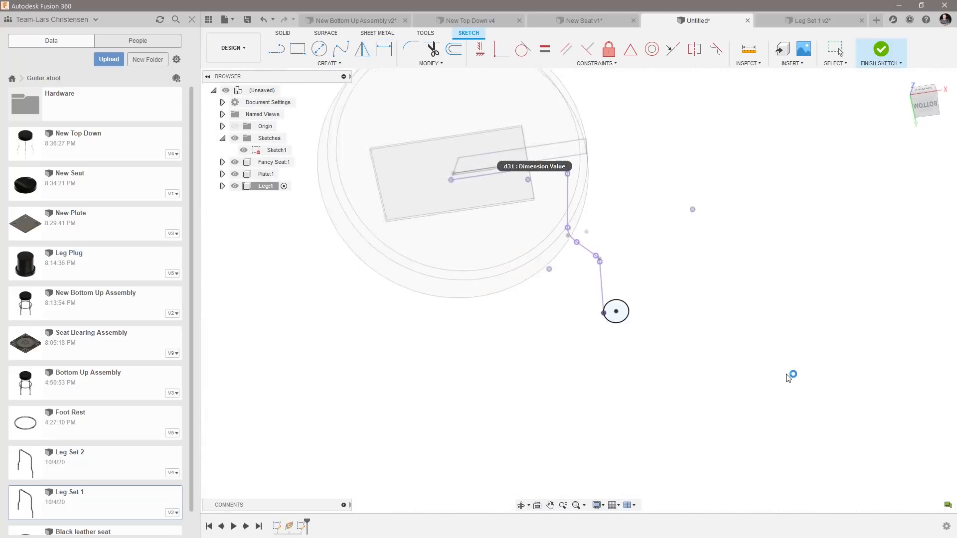
Sweep the foot circle along the chained leg path as a new body with perpendicular orientation.
left_click(327, 63)
left_click(287, 139)
middle_click_drag(431, 270, 598, 297, "shift")
left_click(588, 245)
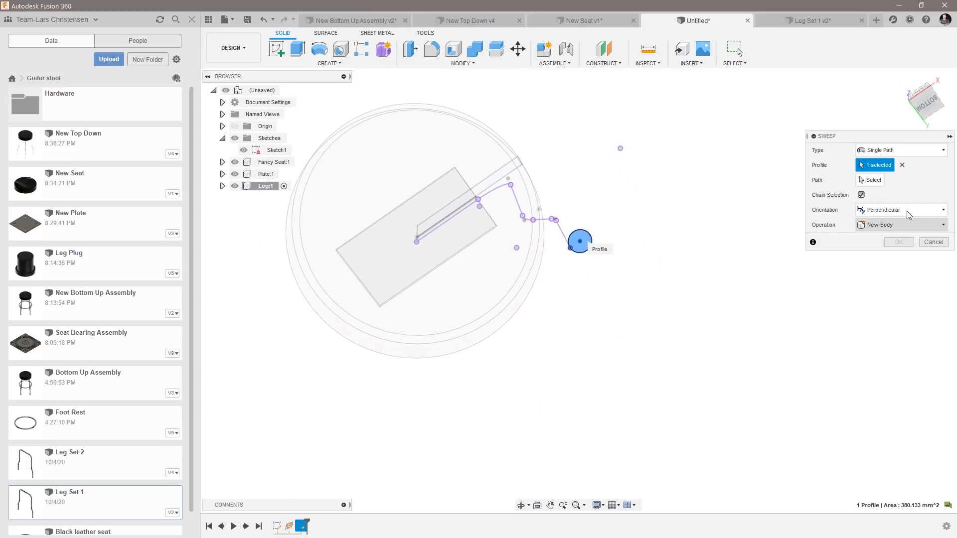
left_click(869, 180)
middle_click_drag(652, 233, 567, 318, "shift")
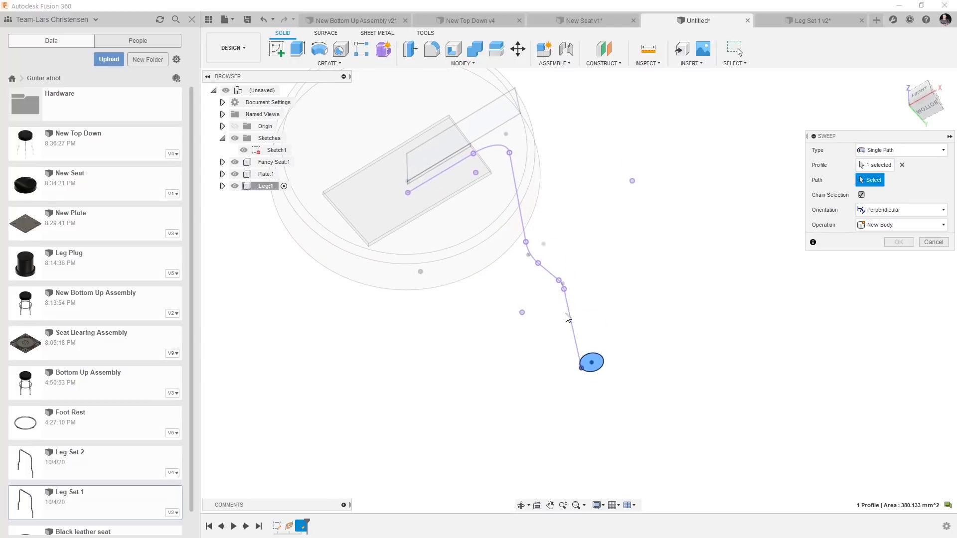
left_click(569, 318)
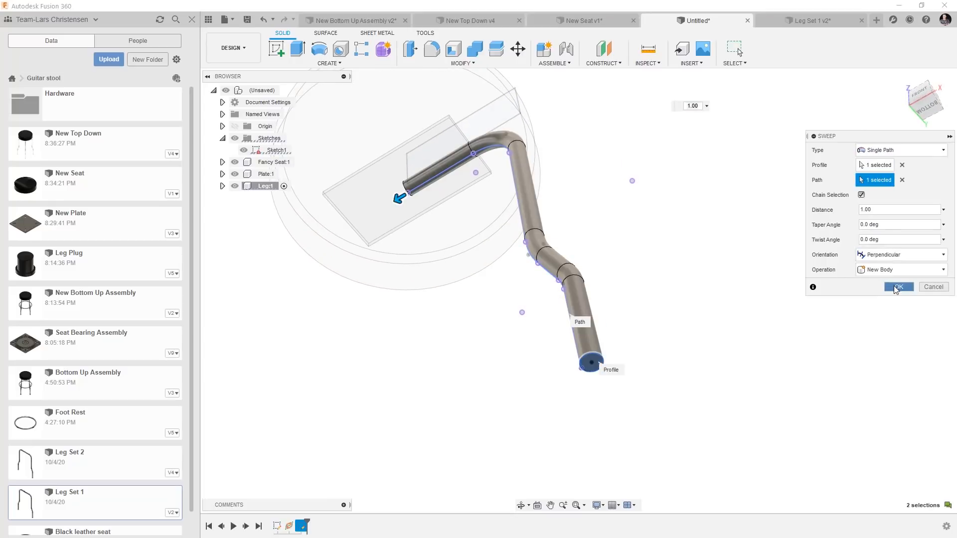
left_click(897, 288)
Mirror the swept leg body about its upper end face and join both halves into one leg.
middle_click_drag(634, 381, 640, 257, "shift")
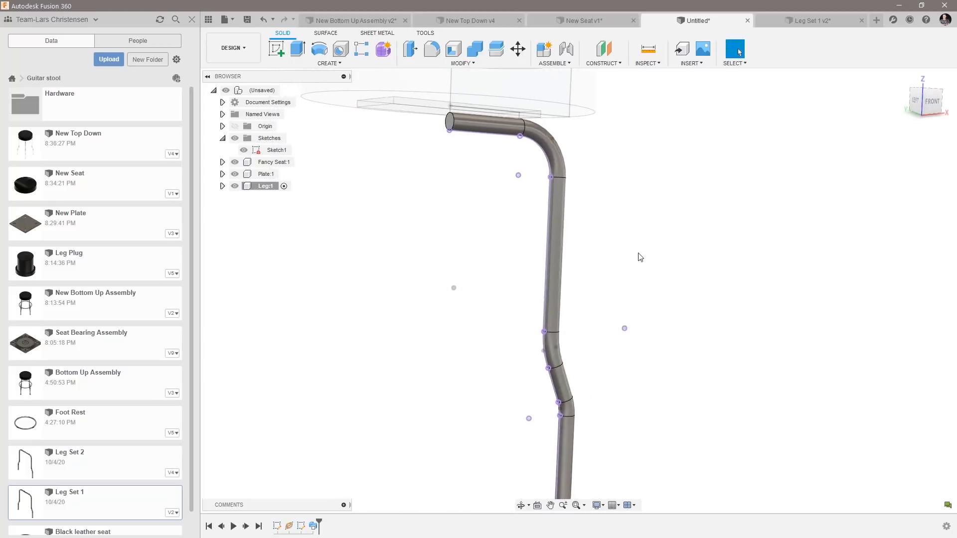
left_click(326, 63)
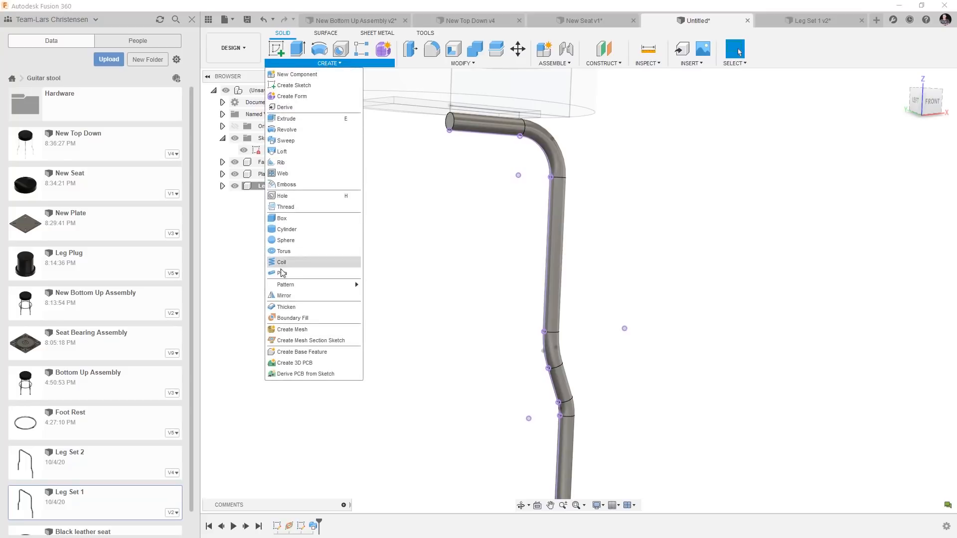
left_click(283, 296)
left_click(555, 242)
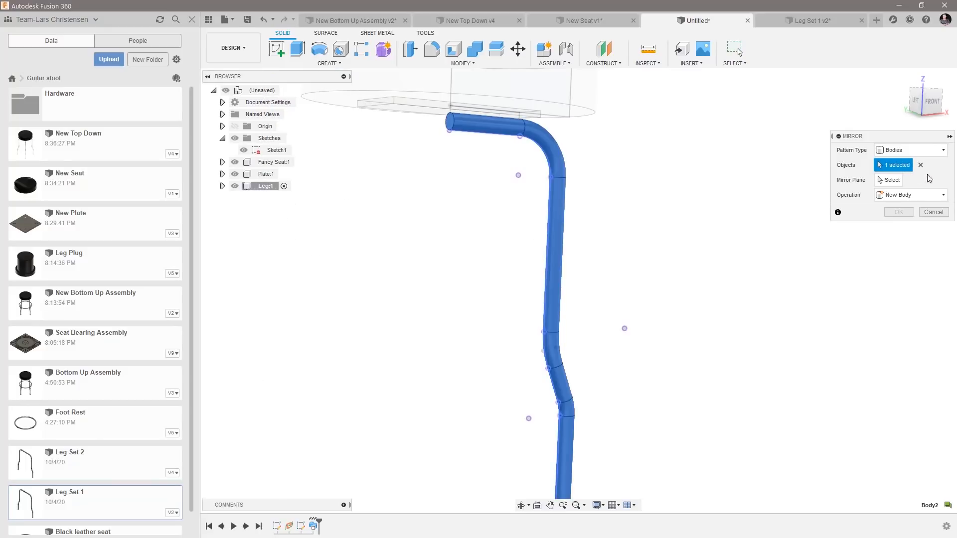
left_click(891, 180)
left_click(450, 127)
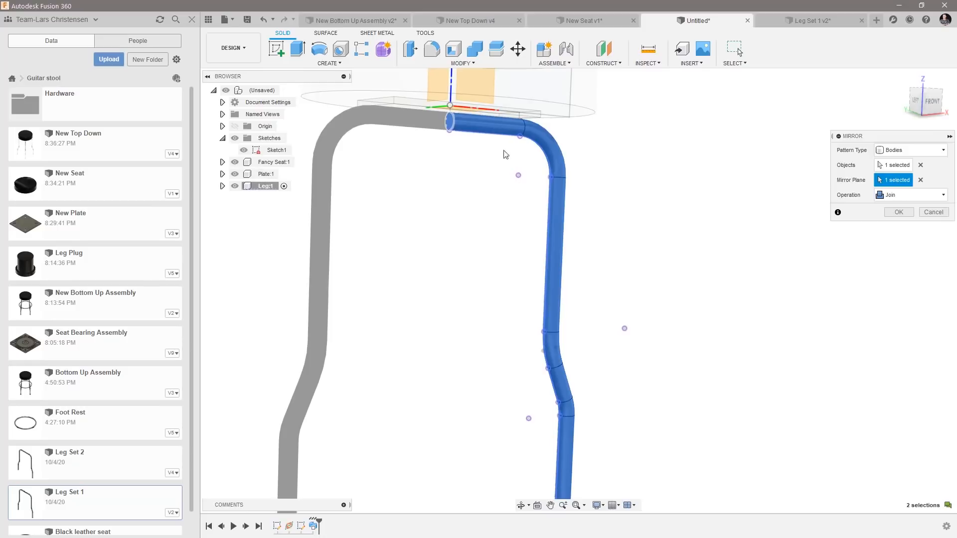
left_click(900, 213)
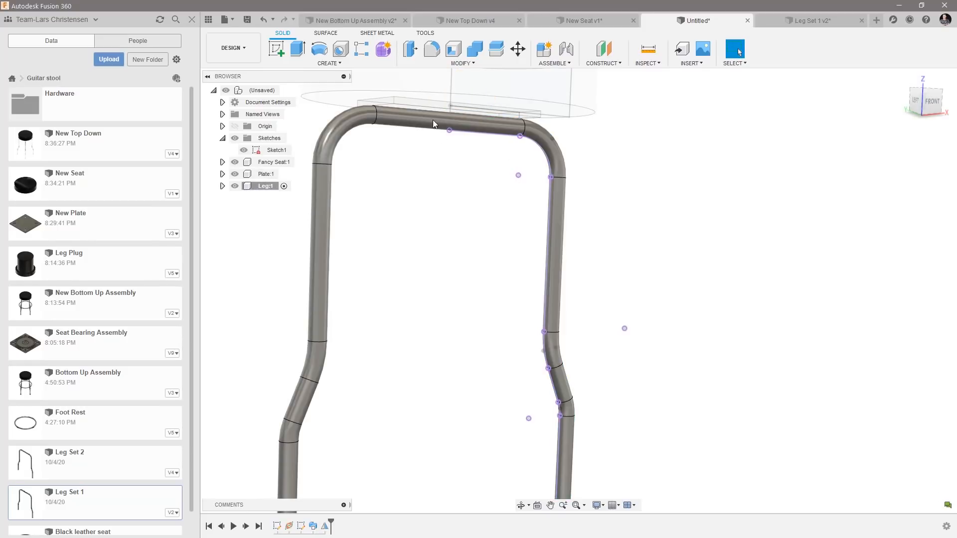
Examine how the leg sets cross beneath the seat in the New Bottom Up Assembly, and switch to the Leg Set 1 design.
middle_click_drag(434, 150, 432, 175, "shift")
left_click(339, 21)
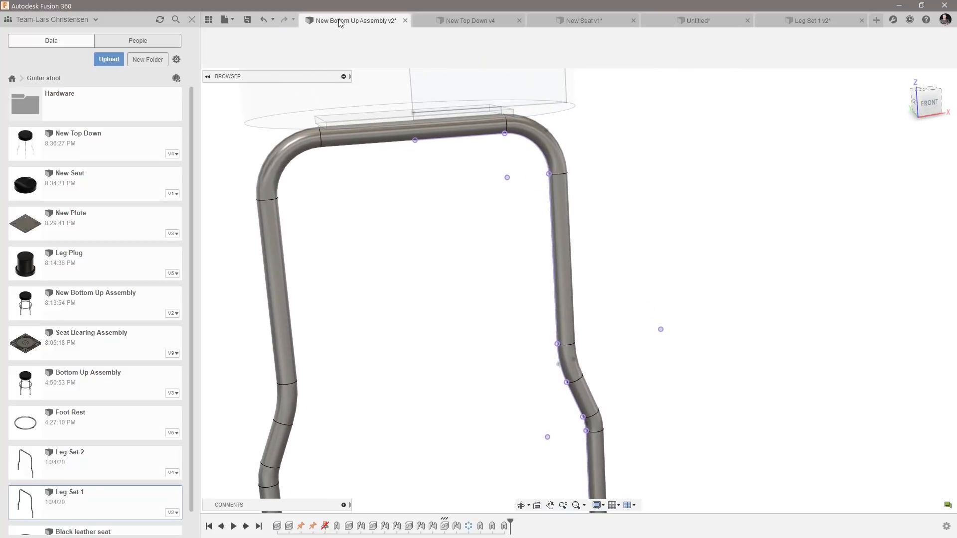
scroll(475, 242, "up", 10)
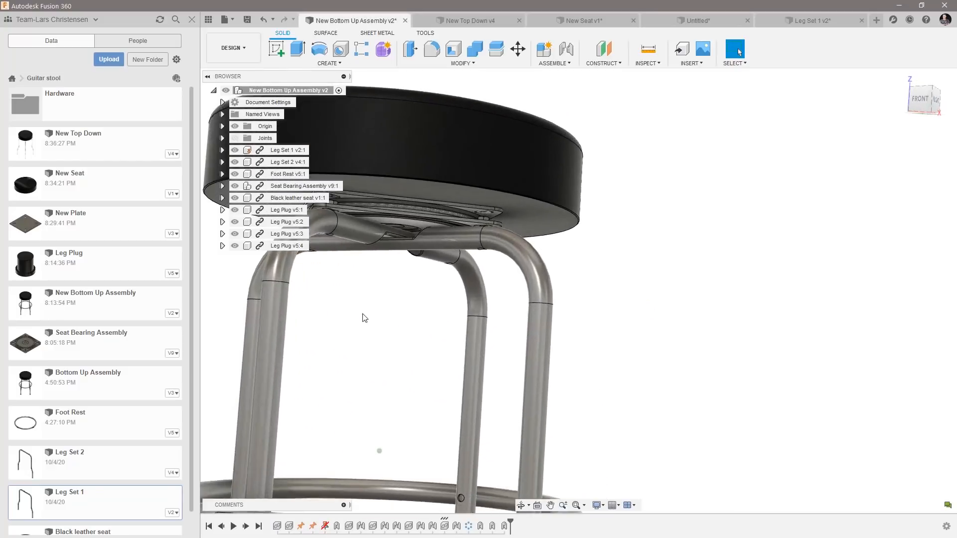
scroll(392, 296, "up", 6)
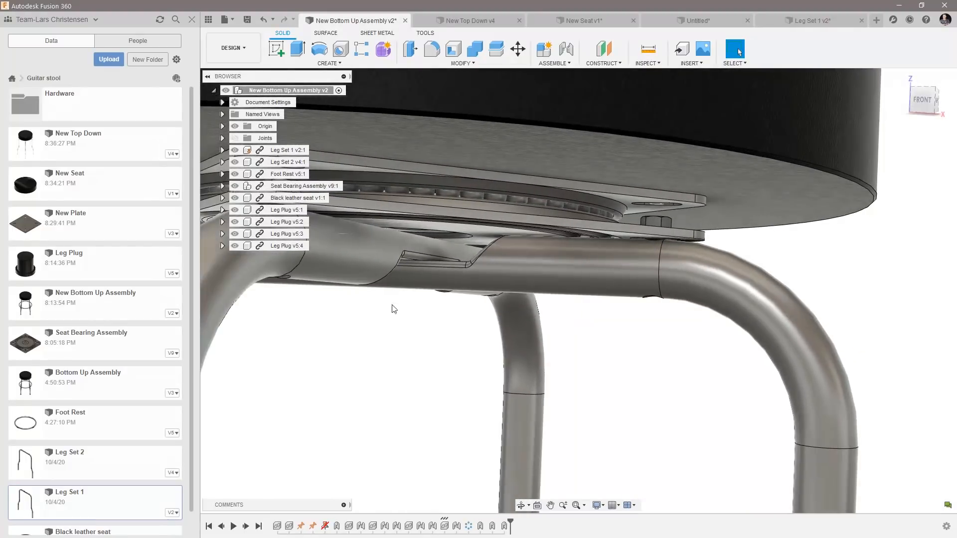
middle_click_drag(458, 251, 480, 275, "shift")
scroll(480, 275, "down", 8)
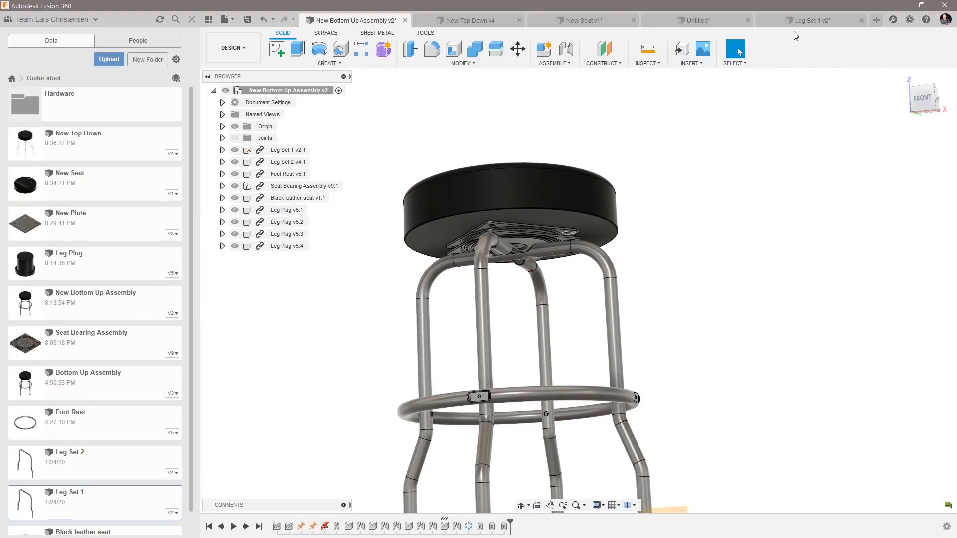
left_click(800, 25)
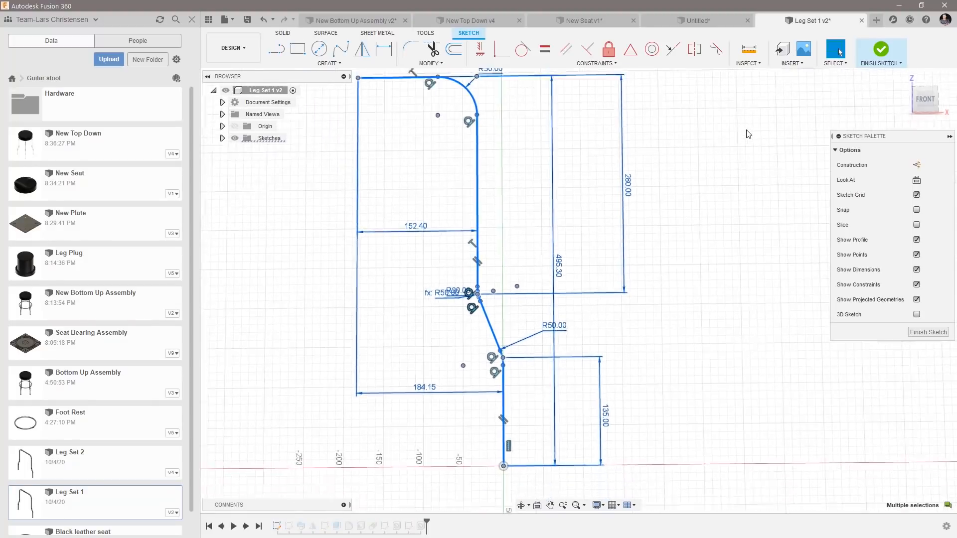
Return to the unsaved stool design and shell the leg with a 2 mm inside thickness, opening both foot end faces.
left_click(717, 17)
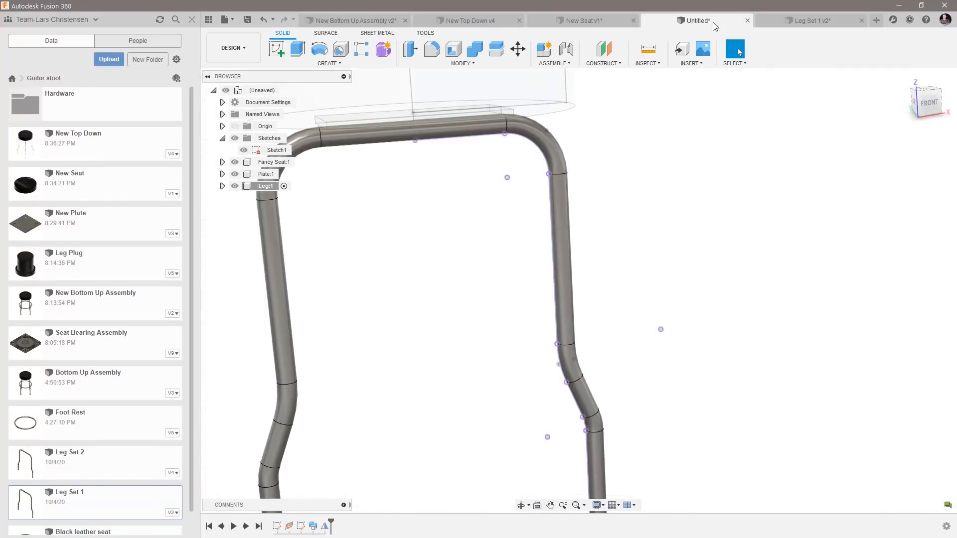
middle_click_drag(552, 217, 483, 408, "shift")
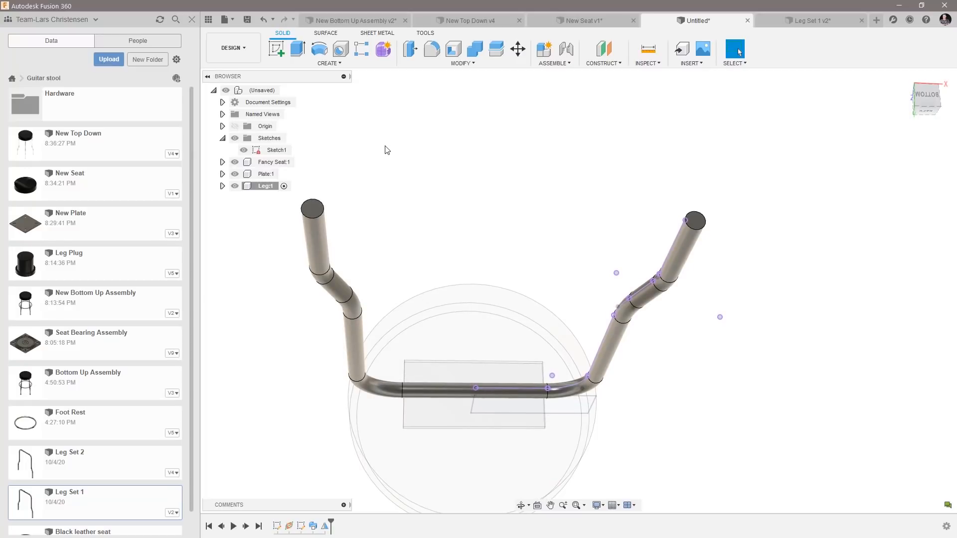
left_click(454, 49)
left_click(312, 210)
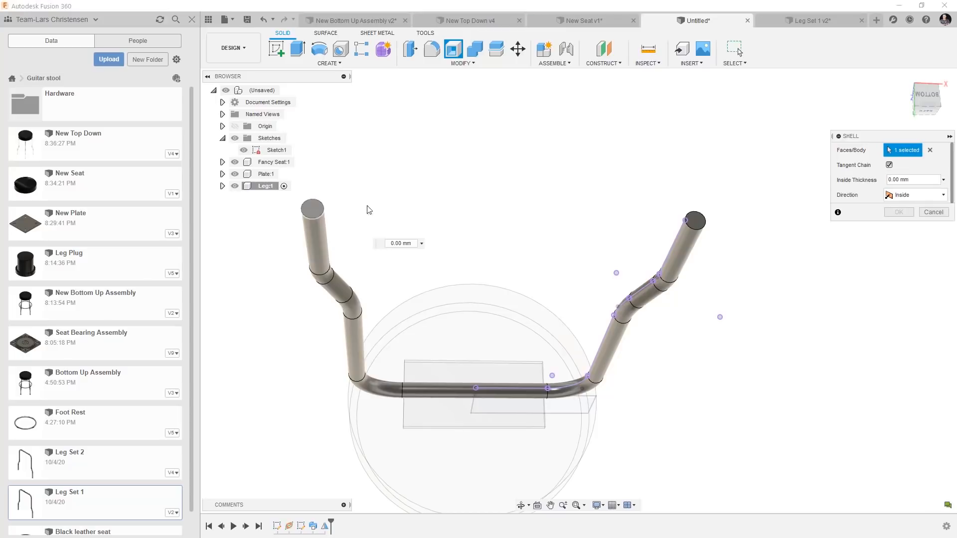
left_click(701, 226)
type("2")
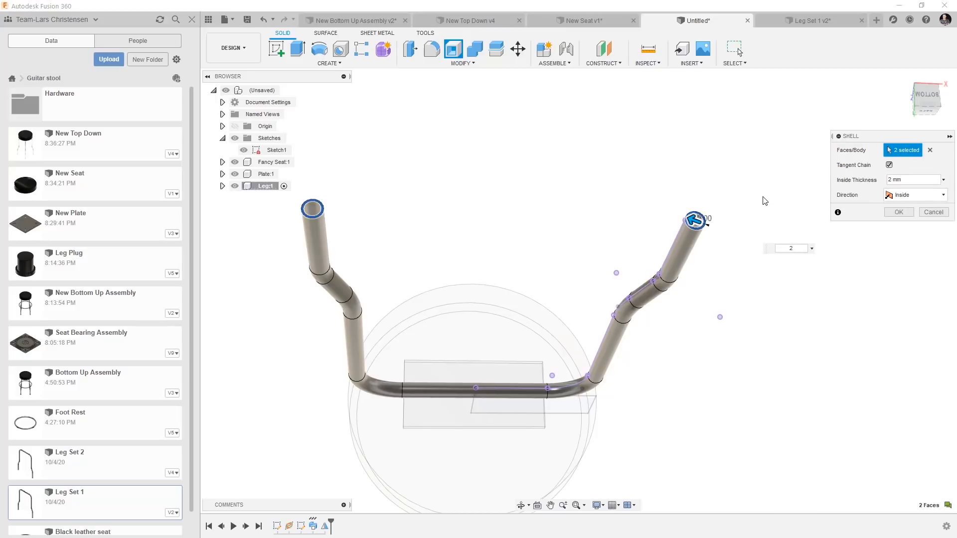
key("Return")
Activate the top-level assembly and open the skeleton sketch Sketch1 for editing.
middle_click_drag(346, 248, 748, 254, "shift")
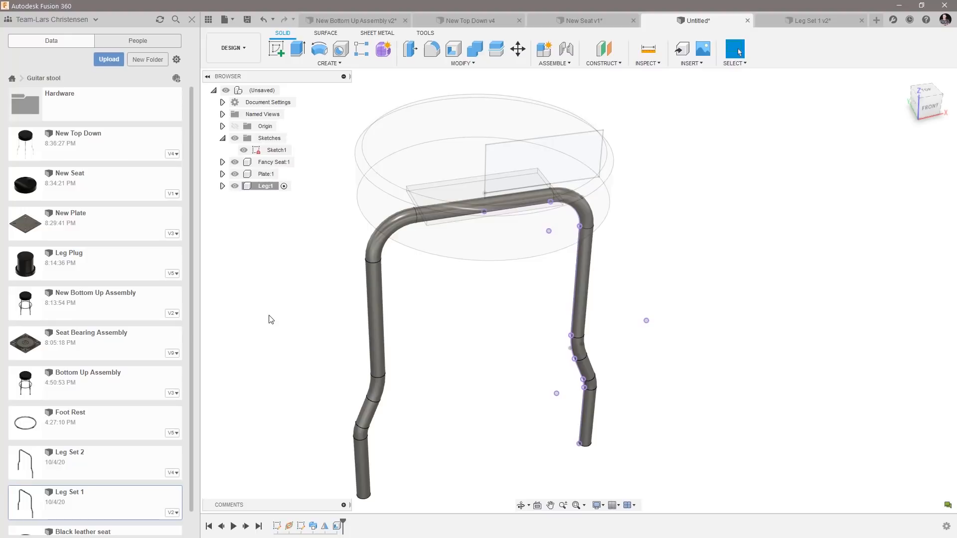
left_click(276, 150)
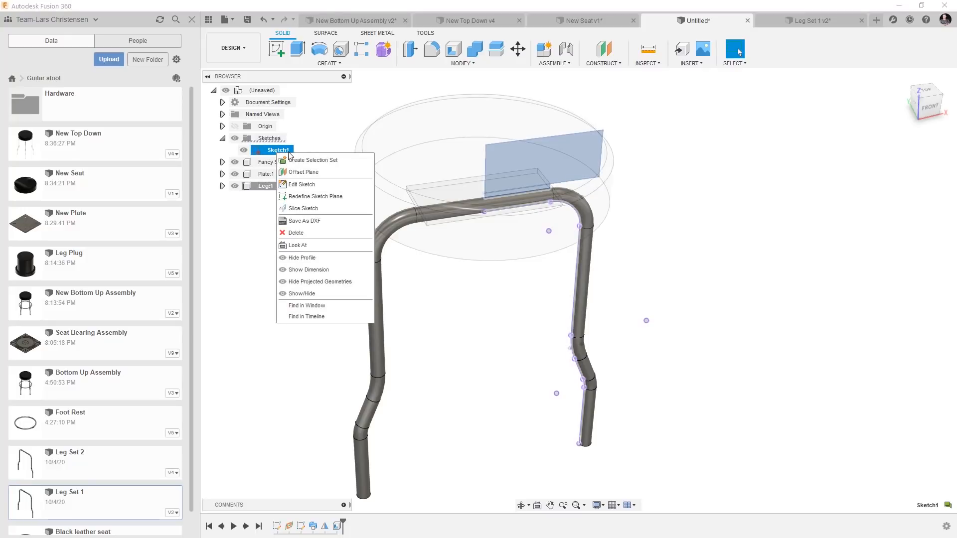
left_click(310, 130)
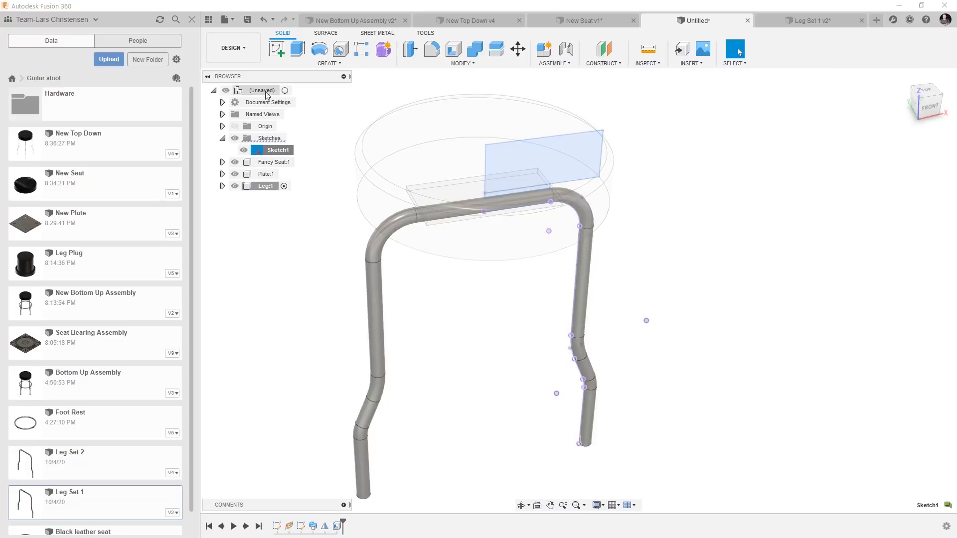
left_click(285, 90)
mouse_move(306, 240)
middle_mouse_down("shift")
mouse_move(490, 151)
mouse_move(513, 241)
mouse_move(577, 224)
mouse_move(350, 216)
mouse_move(314, 195)
middle_mouse_up("shift")
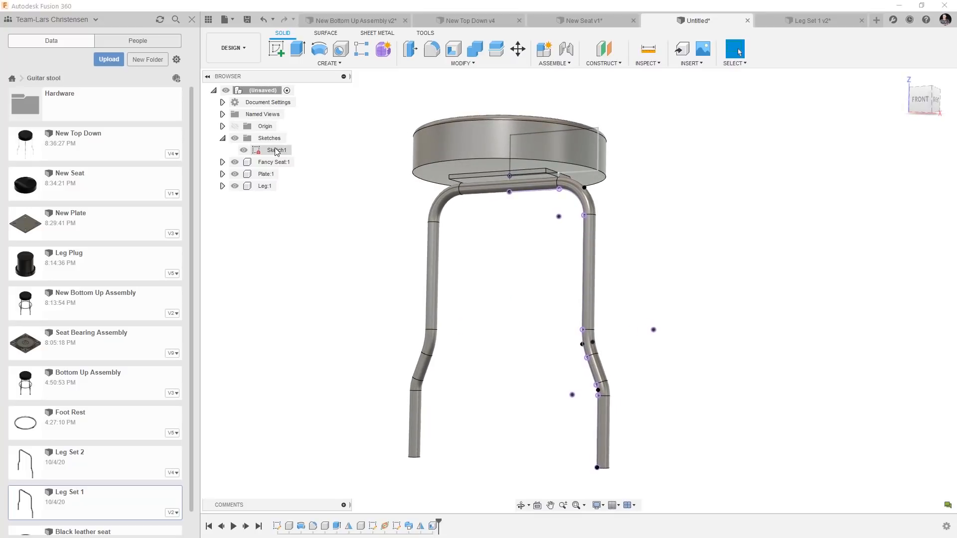
right_click(276, 151)
left_click(299, 179)
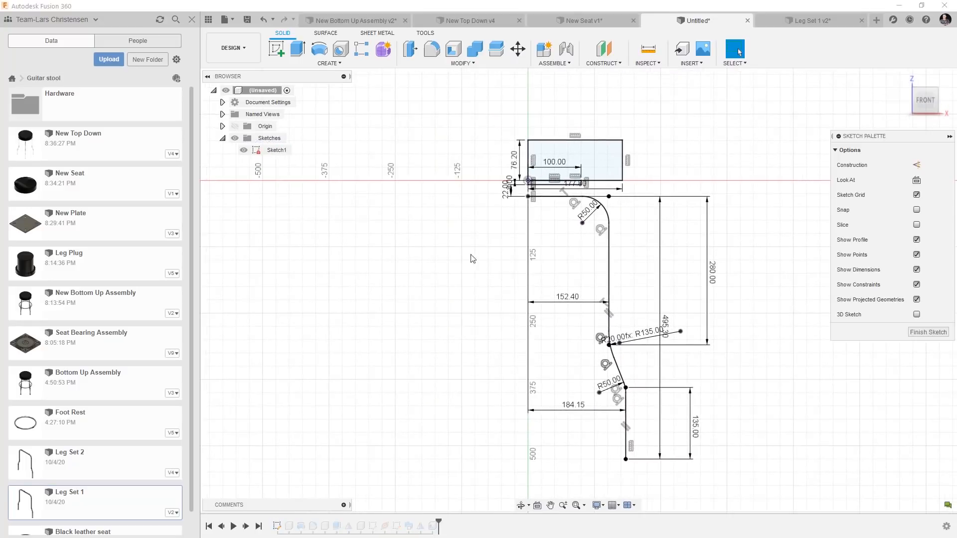